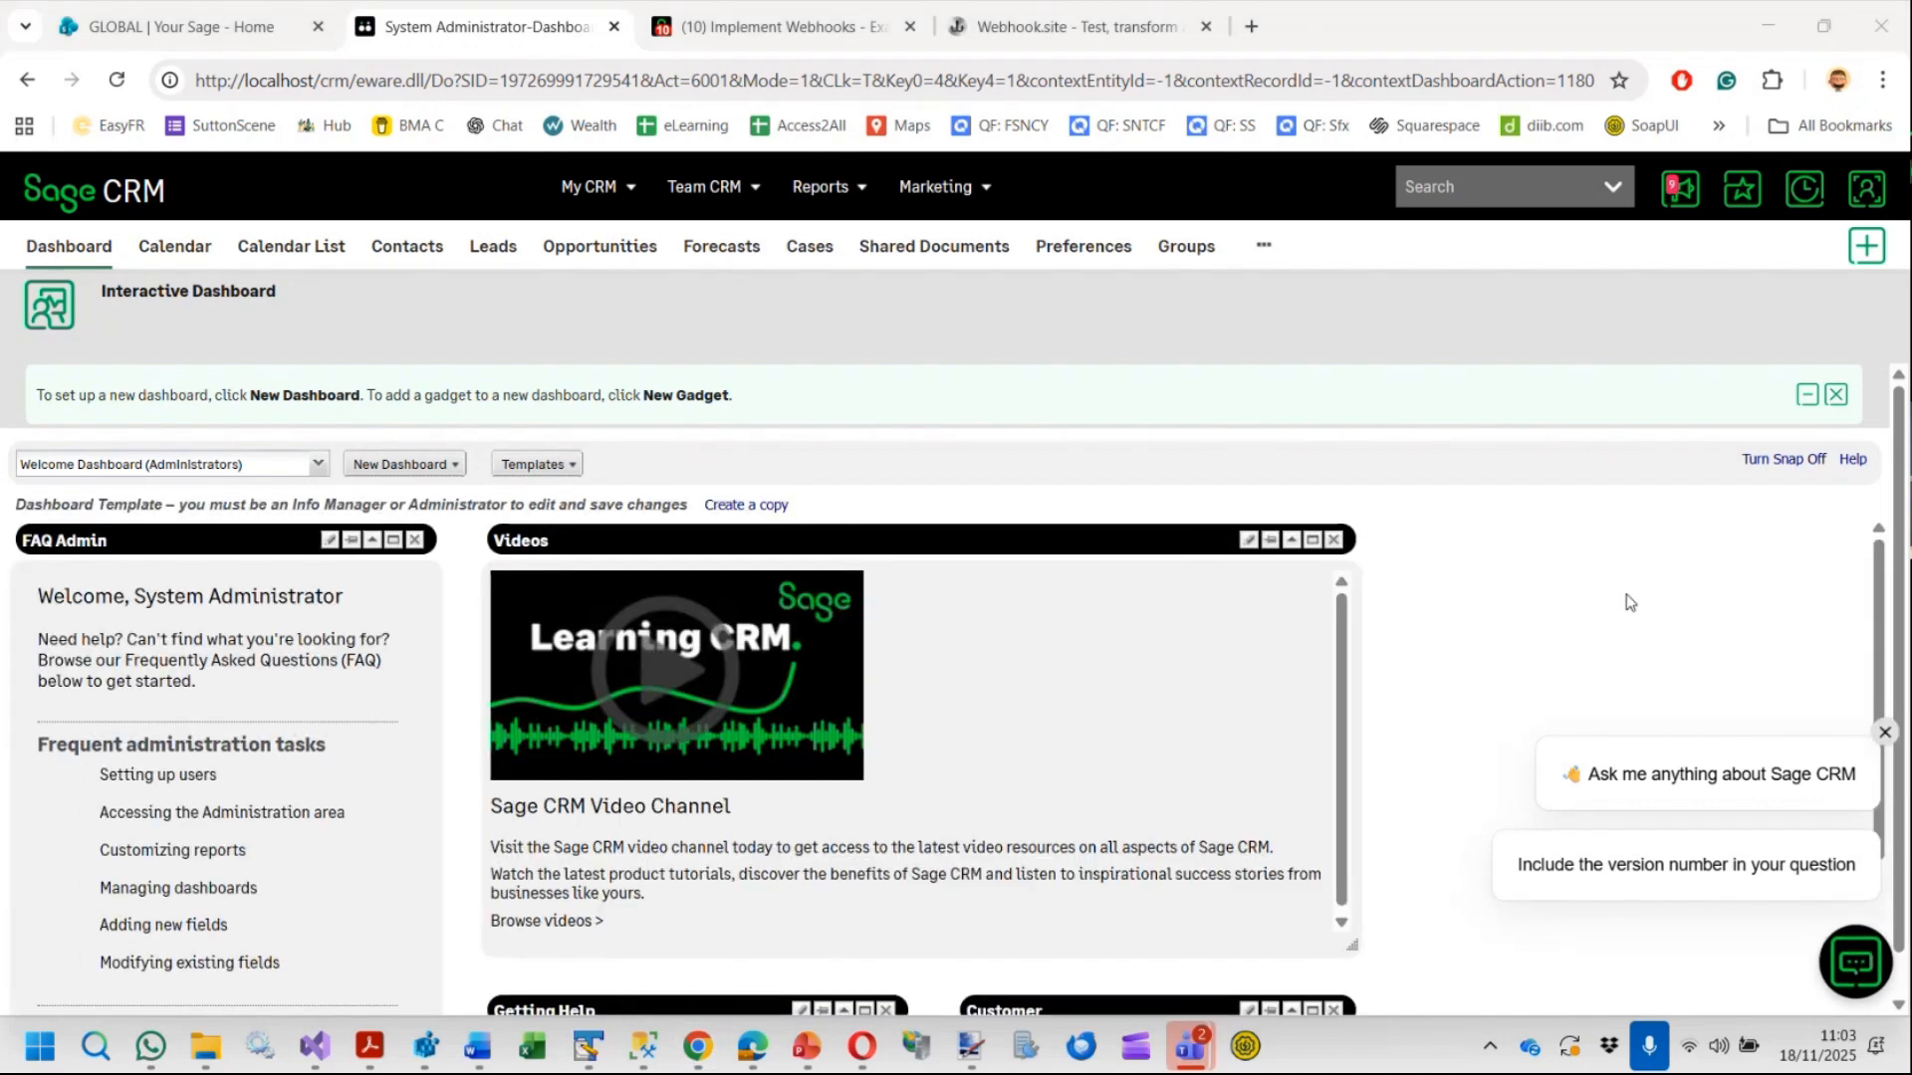
# Open the Component Manager under Administration customisation
pyautogui.click(1867, 194)
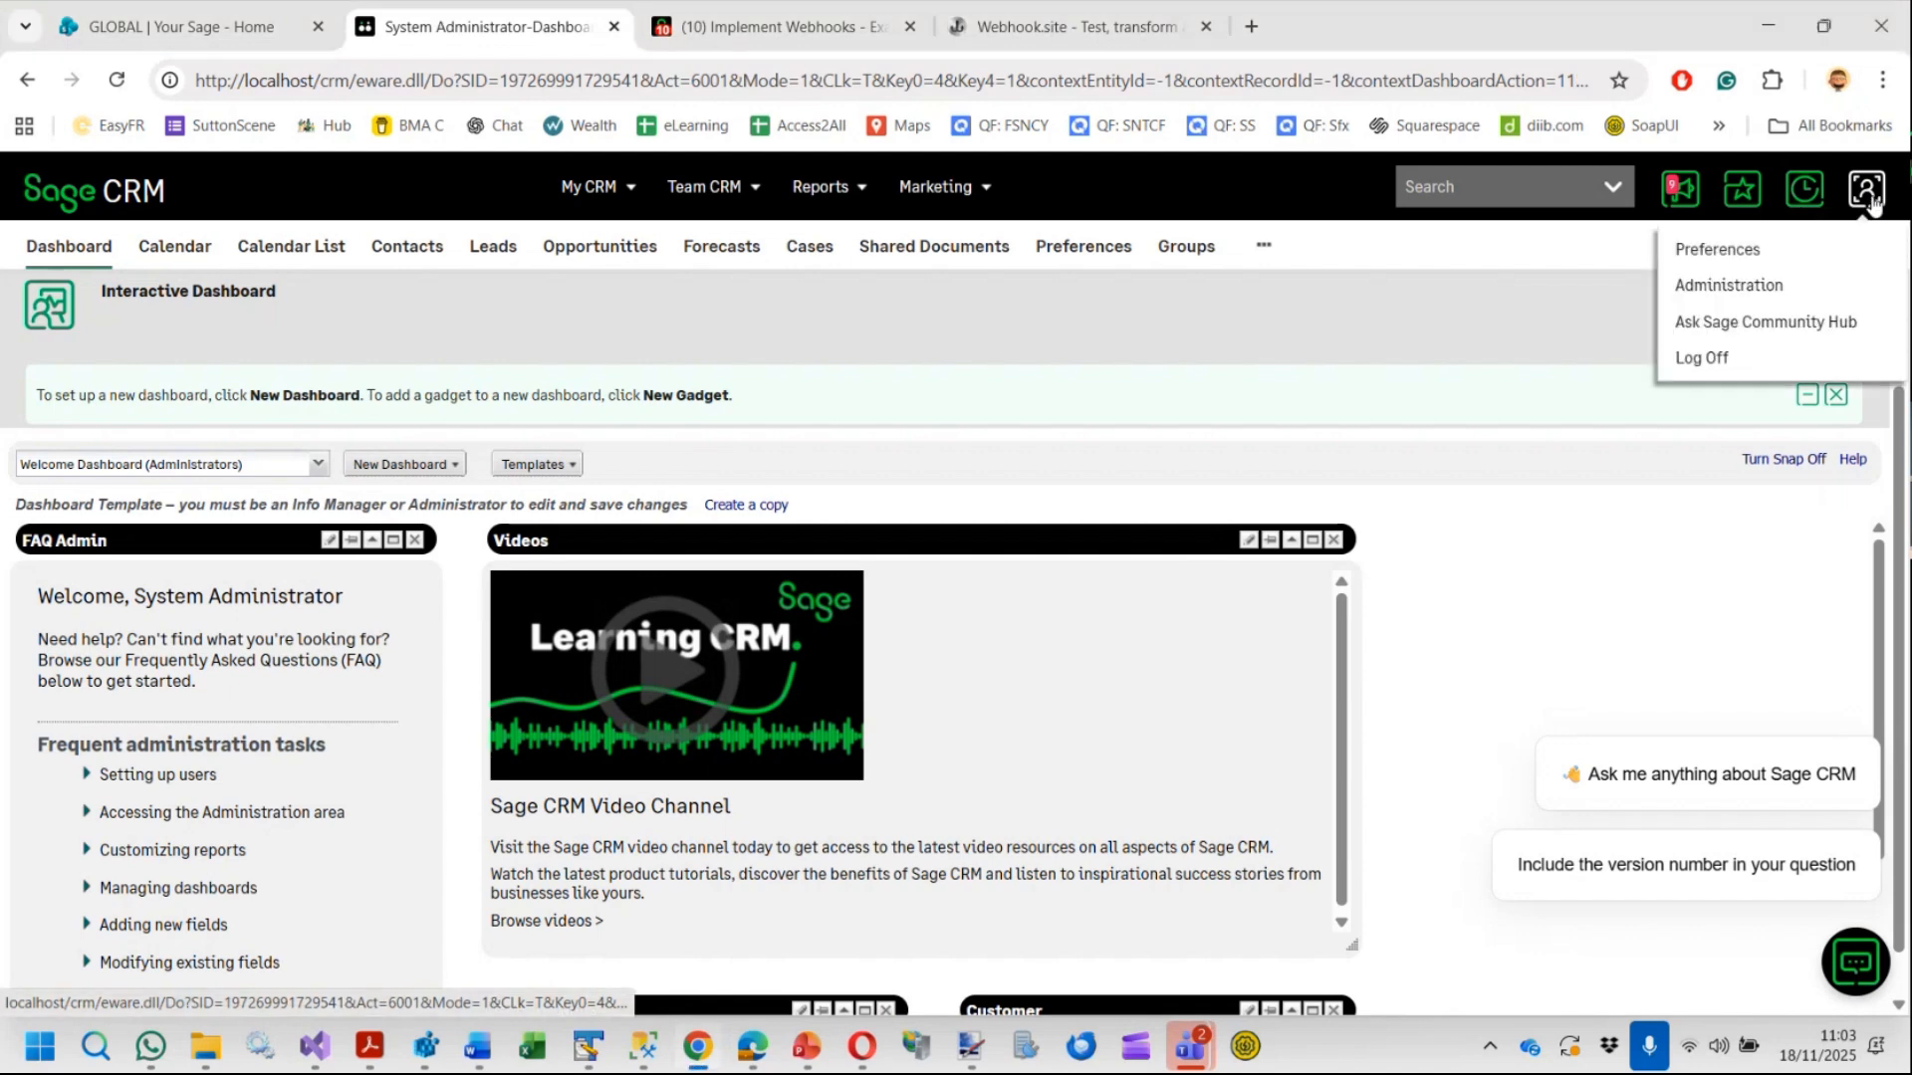
pyautogui.click(1735, 288)
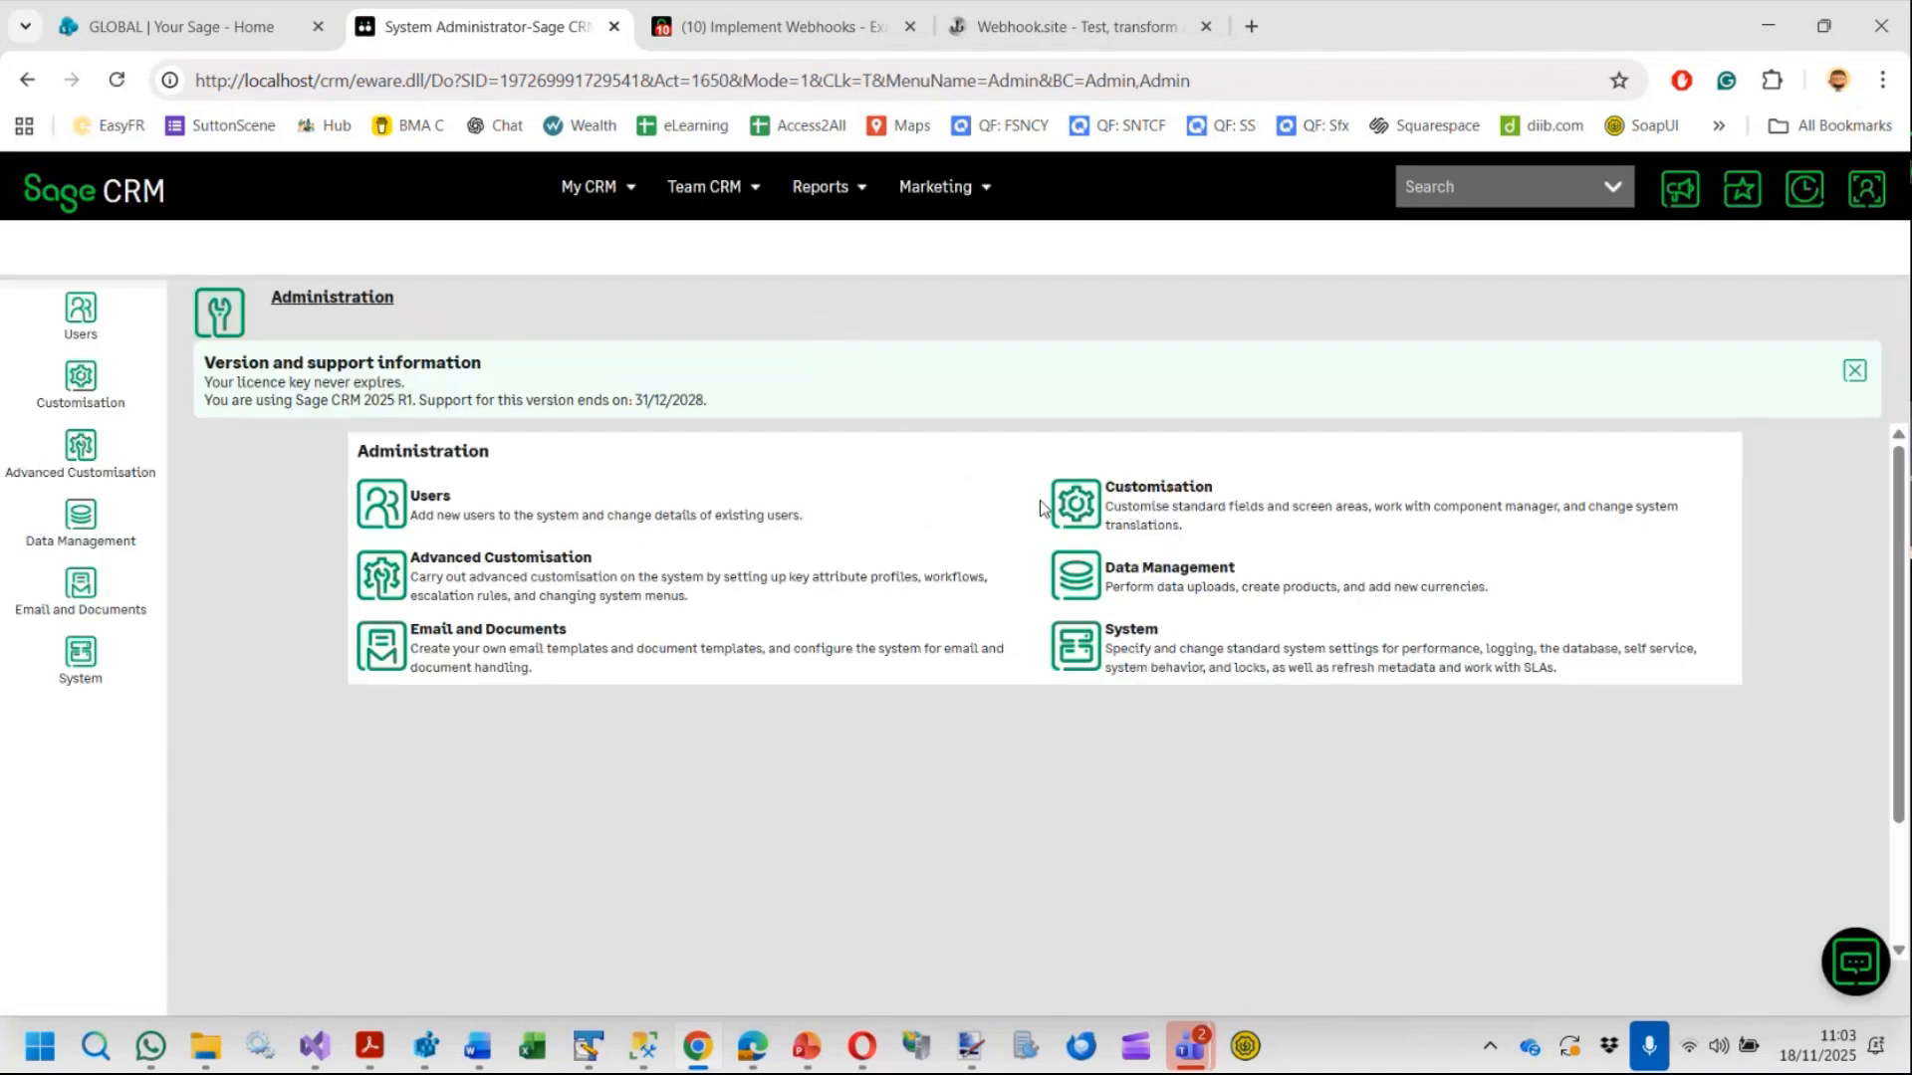
pyautogui.click(1078, 510)
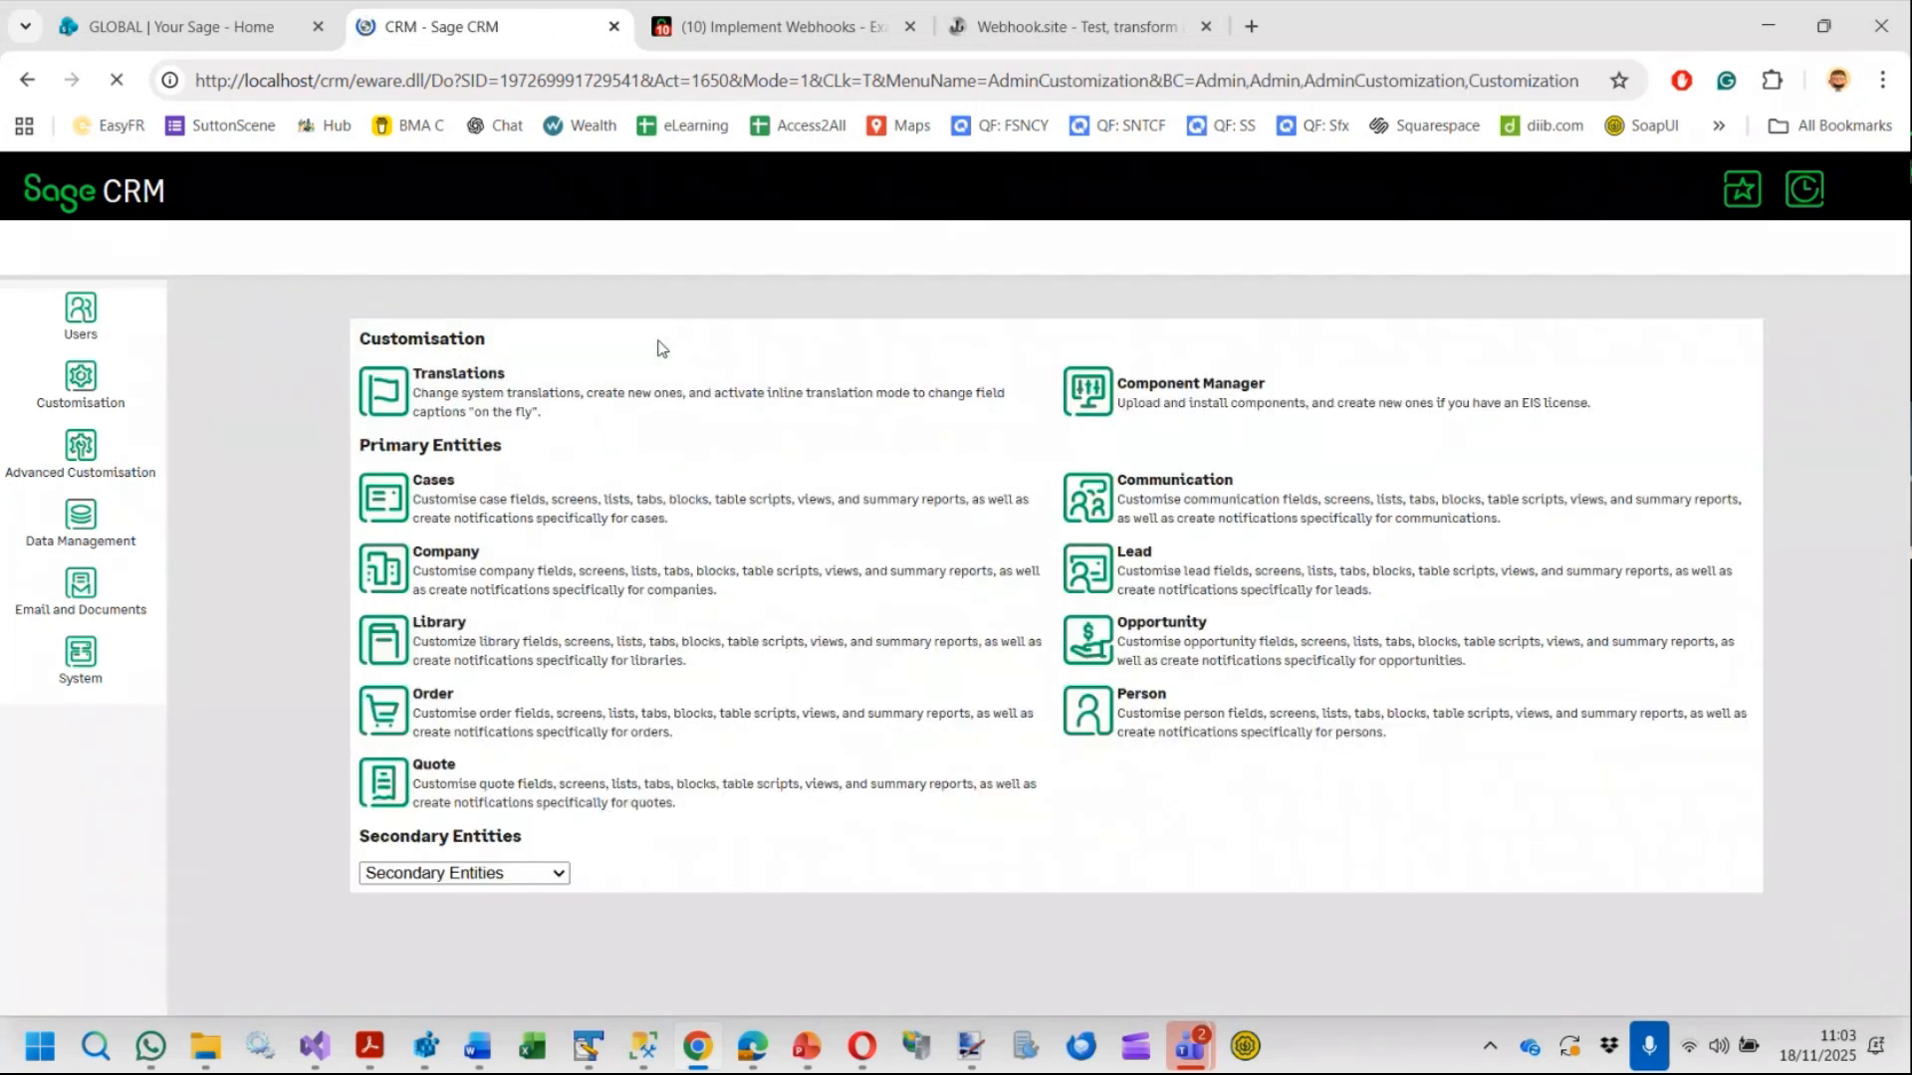
pyautogui.click(1092, 426)
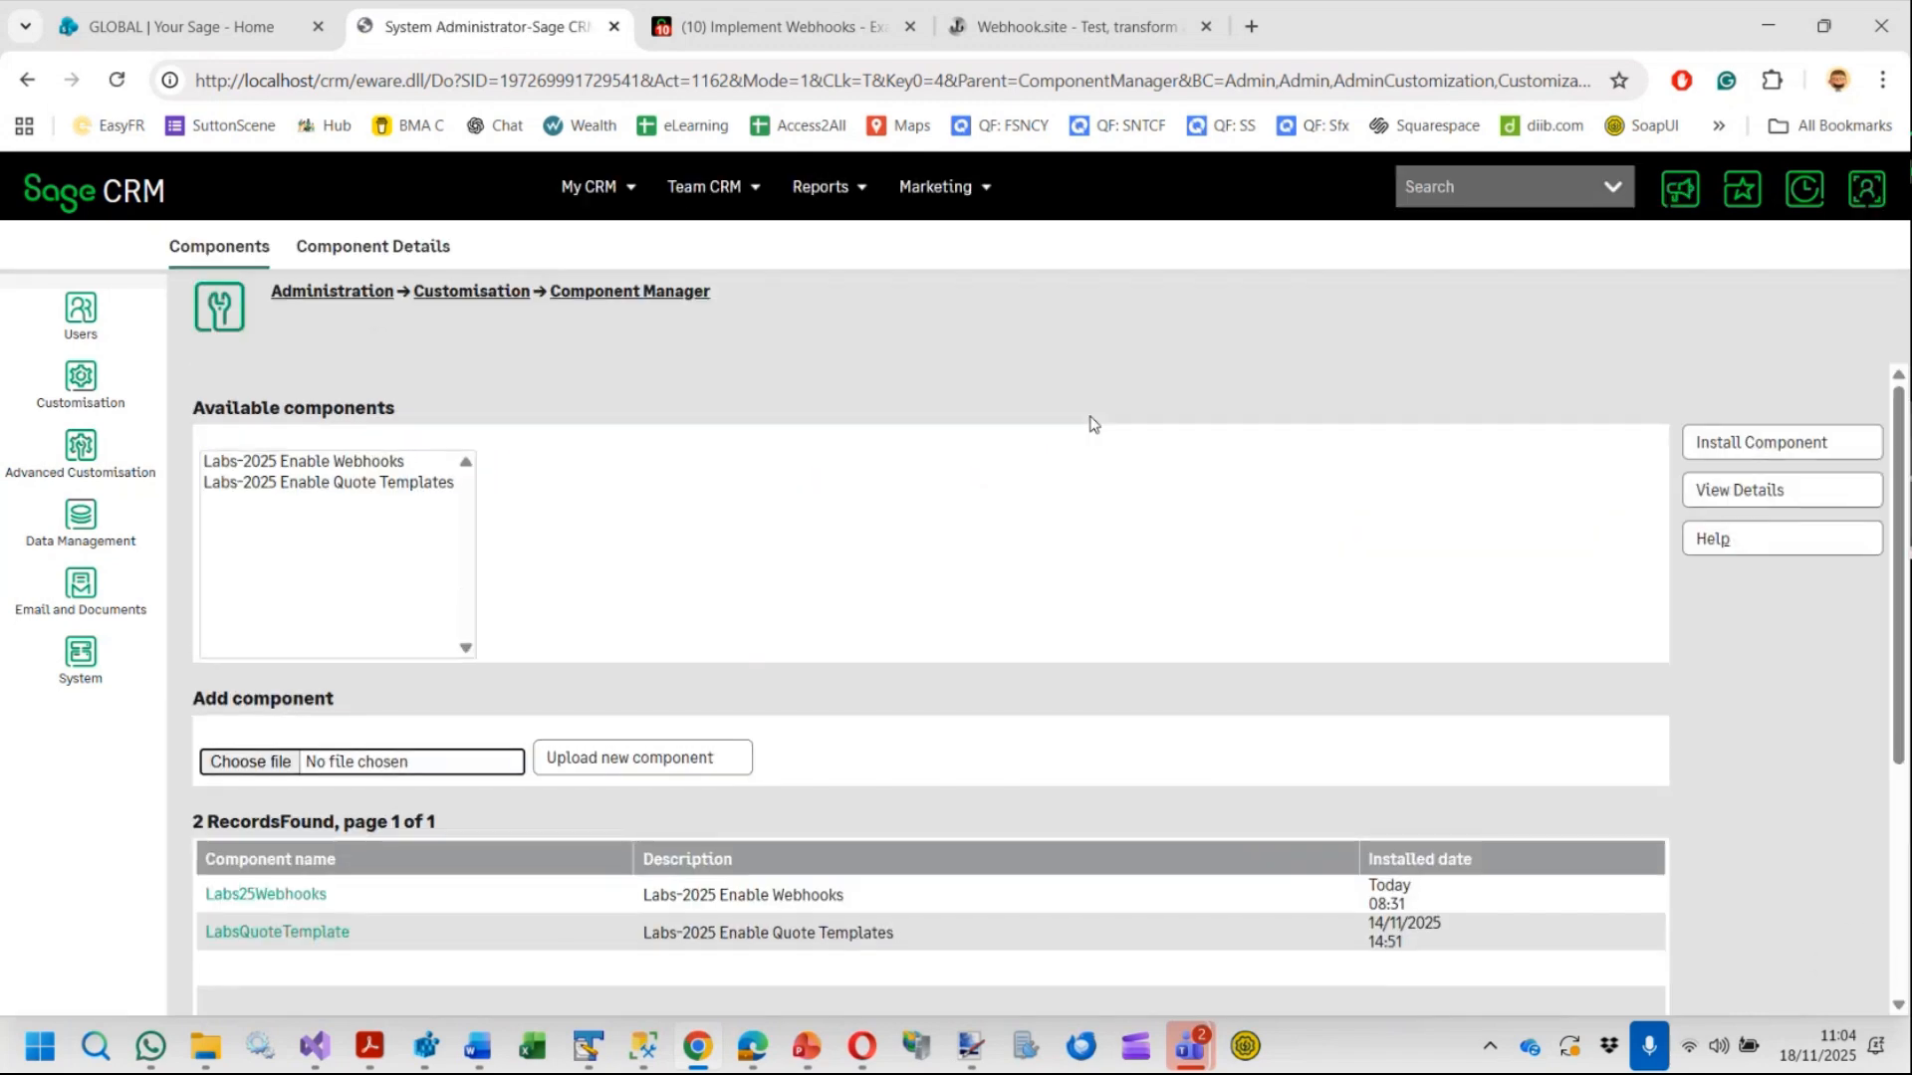
# Select the Labs-2025 Enable Quote Templates component and start its installation
pyautogui.click(334, 462)
pyautogui.click(332, 488)
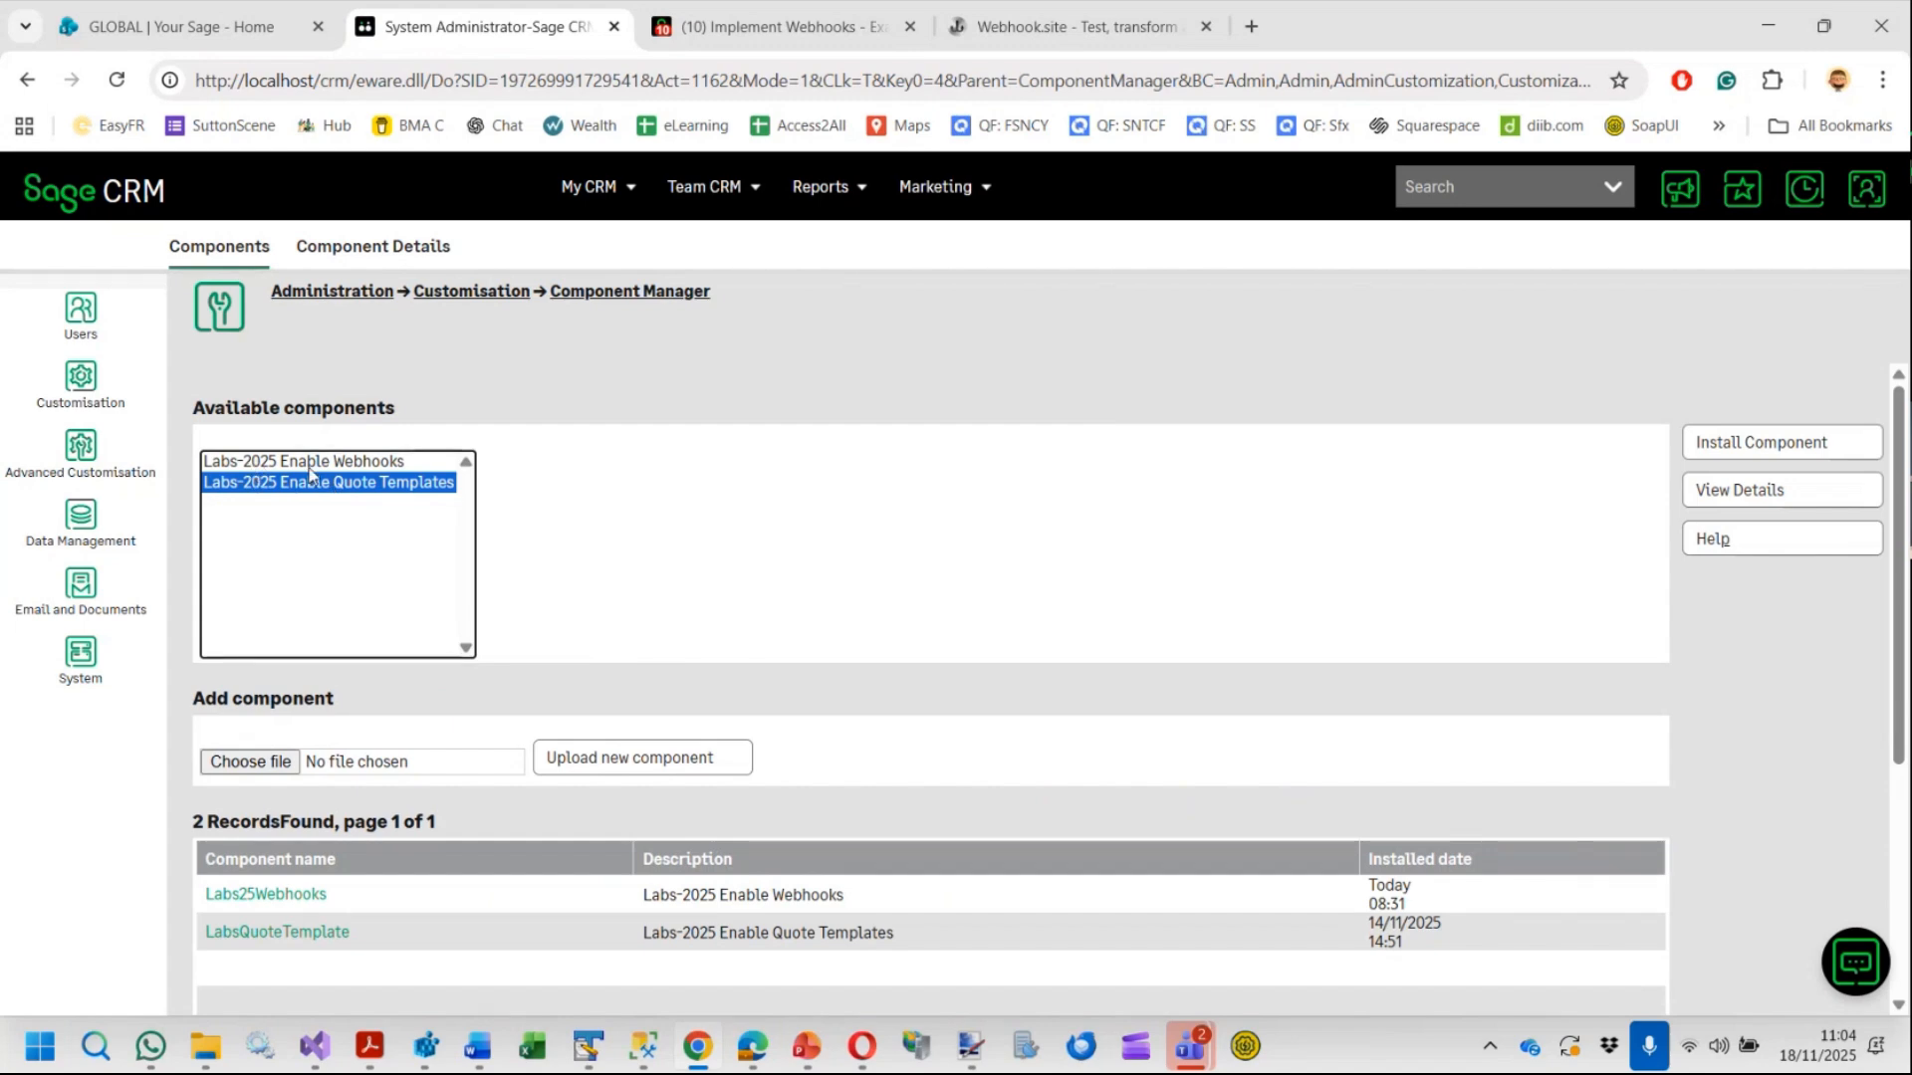
pyautogui.click(313, 464)
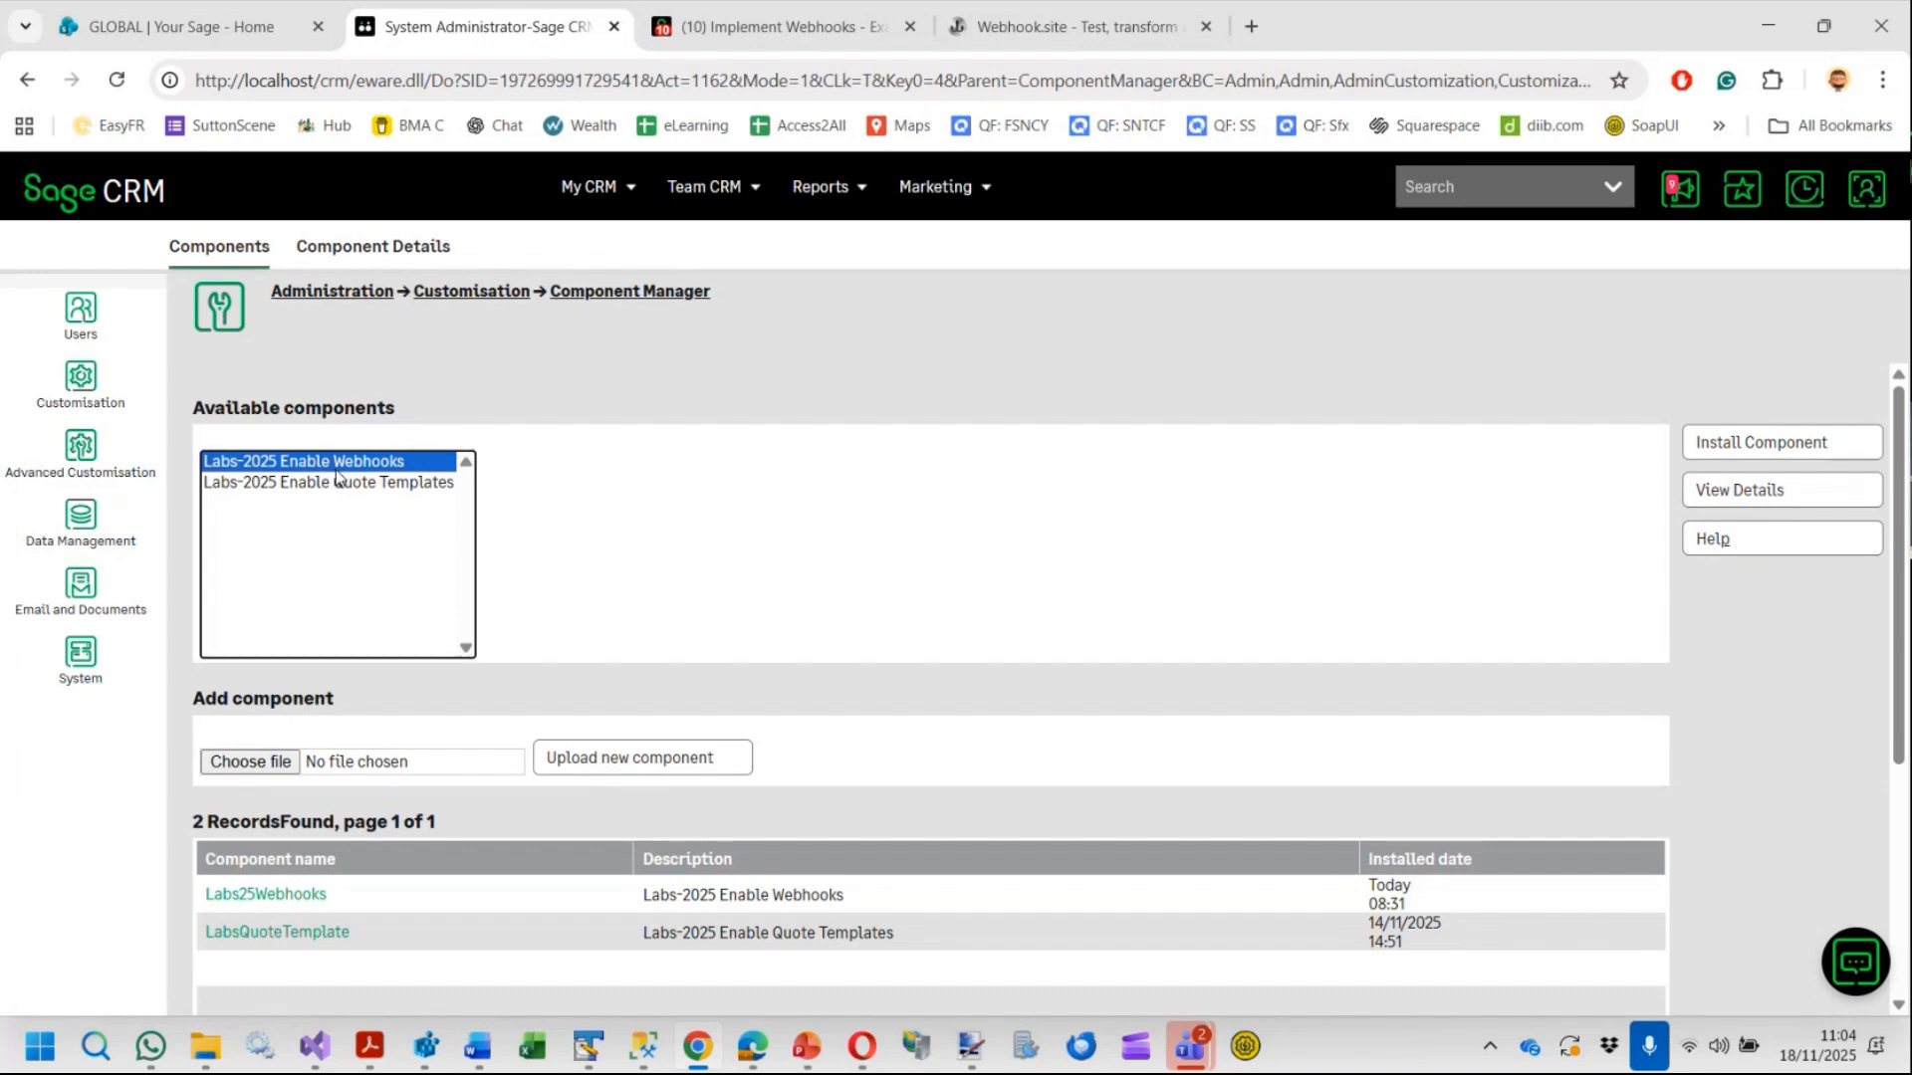
pyautogui.click(328, 486)
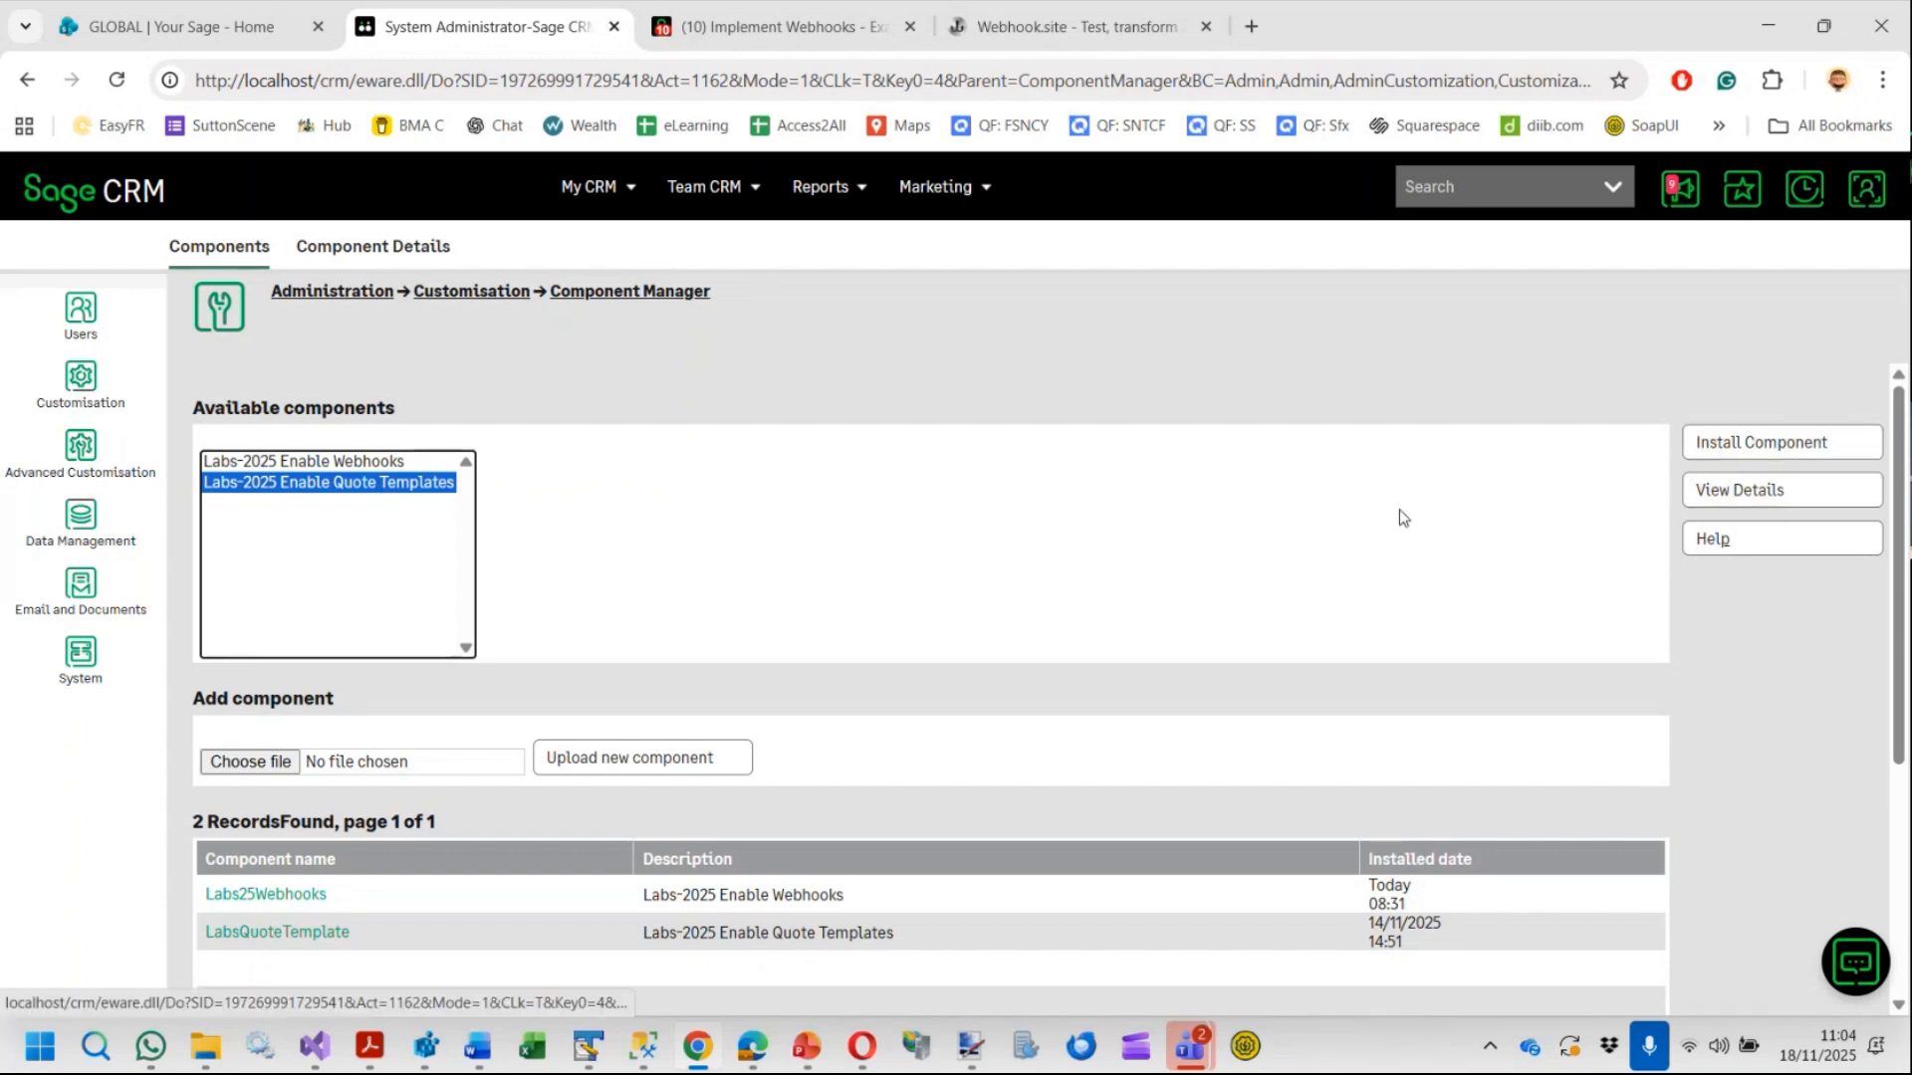
pyautogui.click(1782, 444)
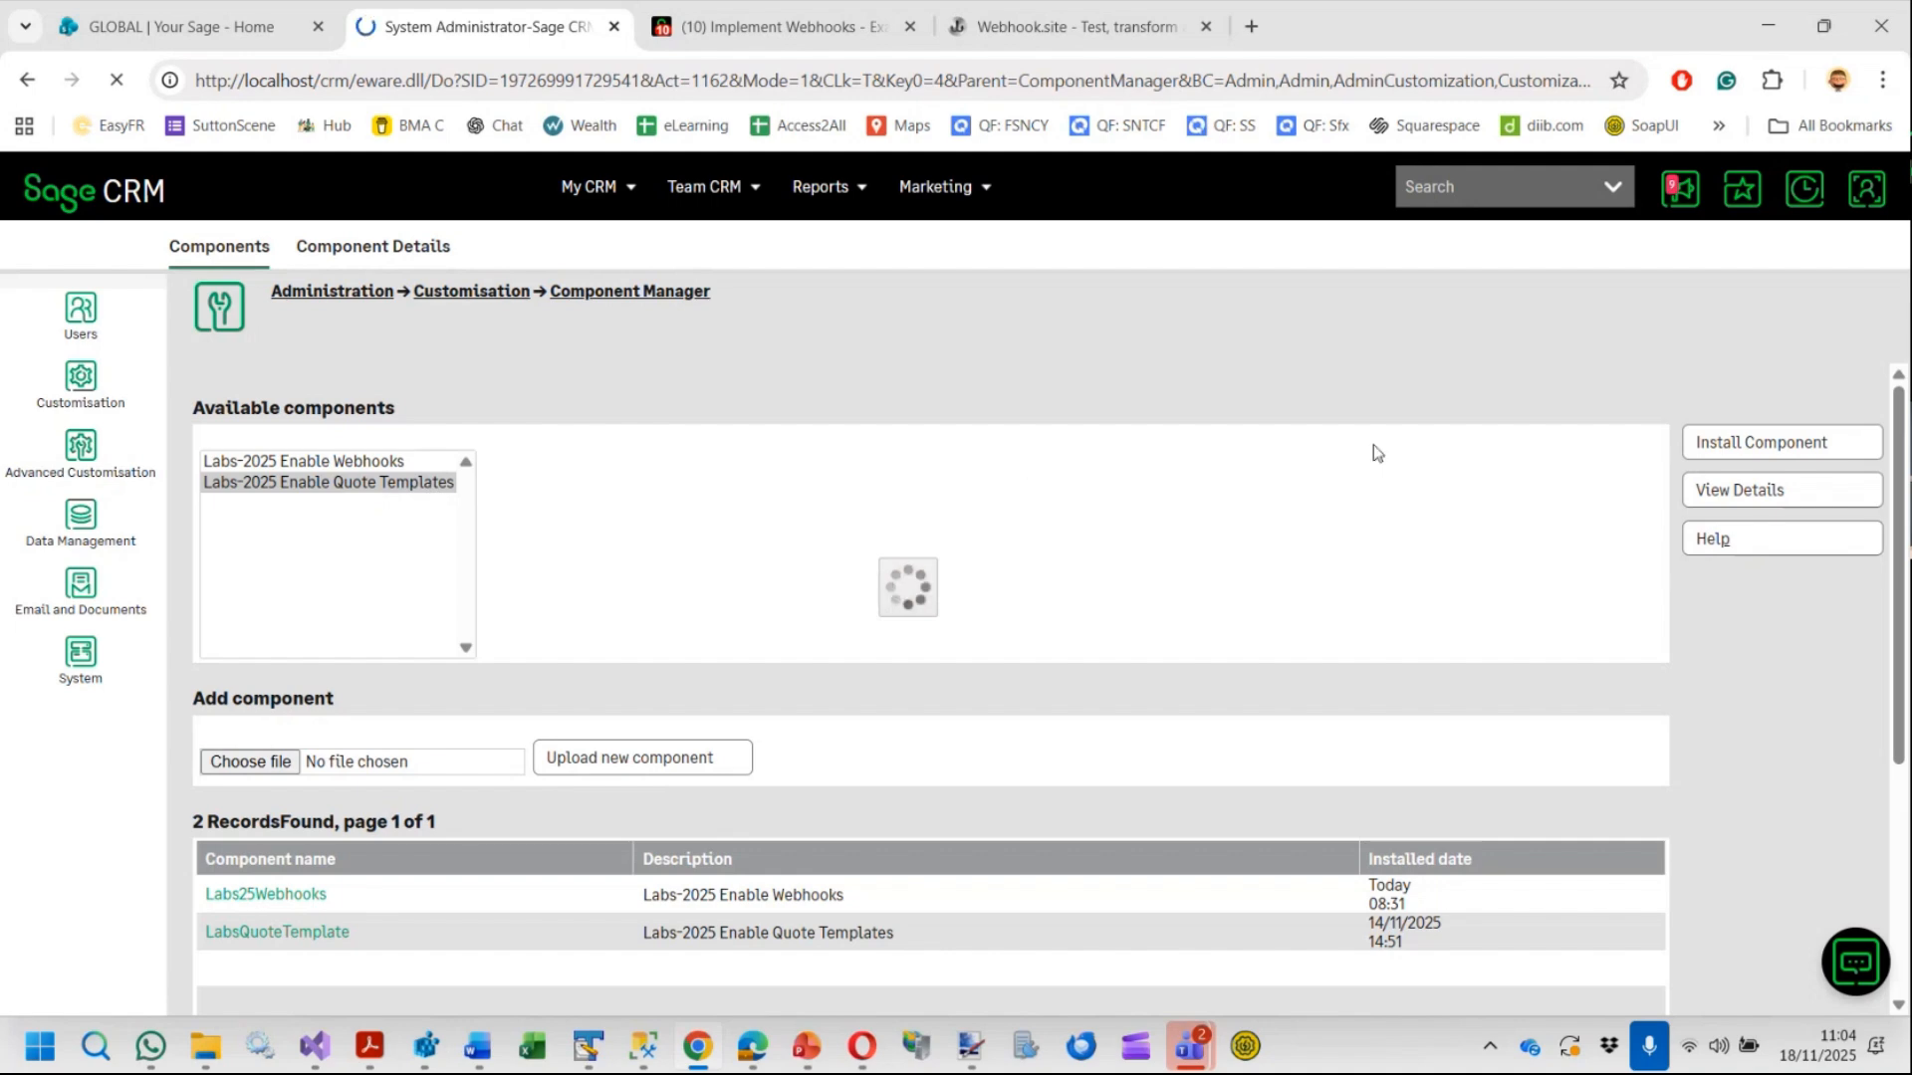
# Review the component parameters page and open its Read me documentation
pyautogui.scroll(-4, 1484, 419)
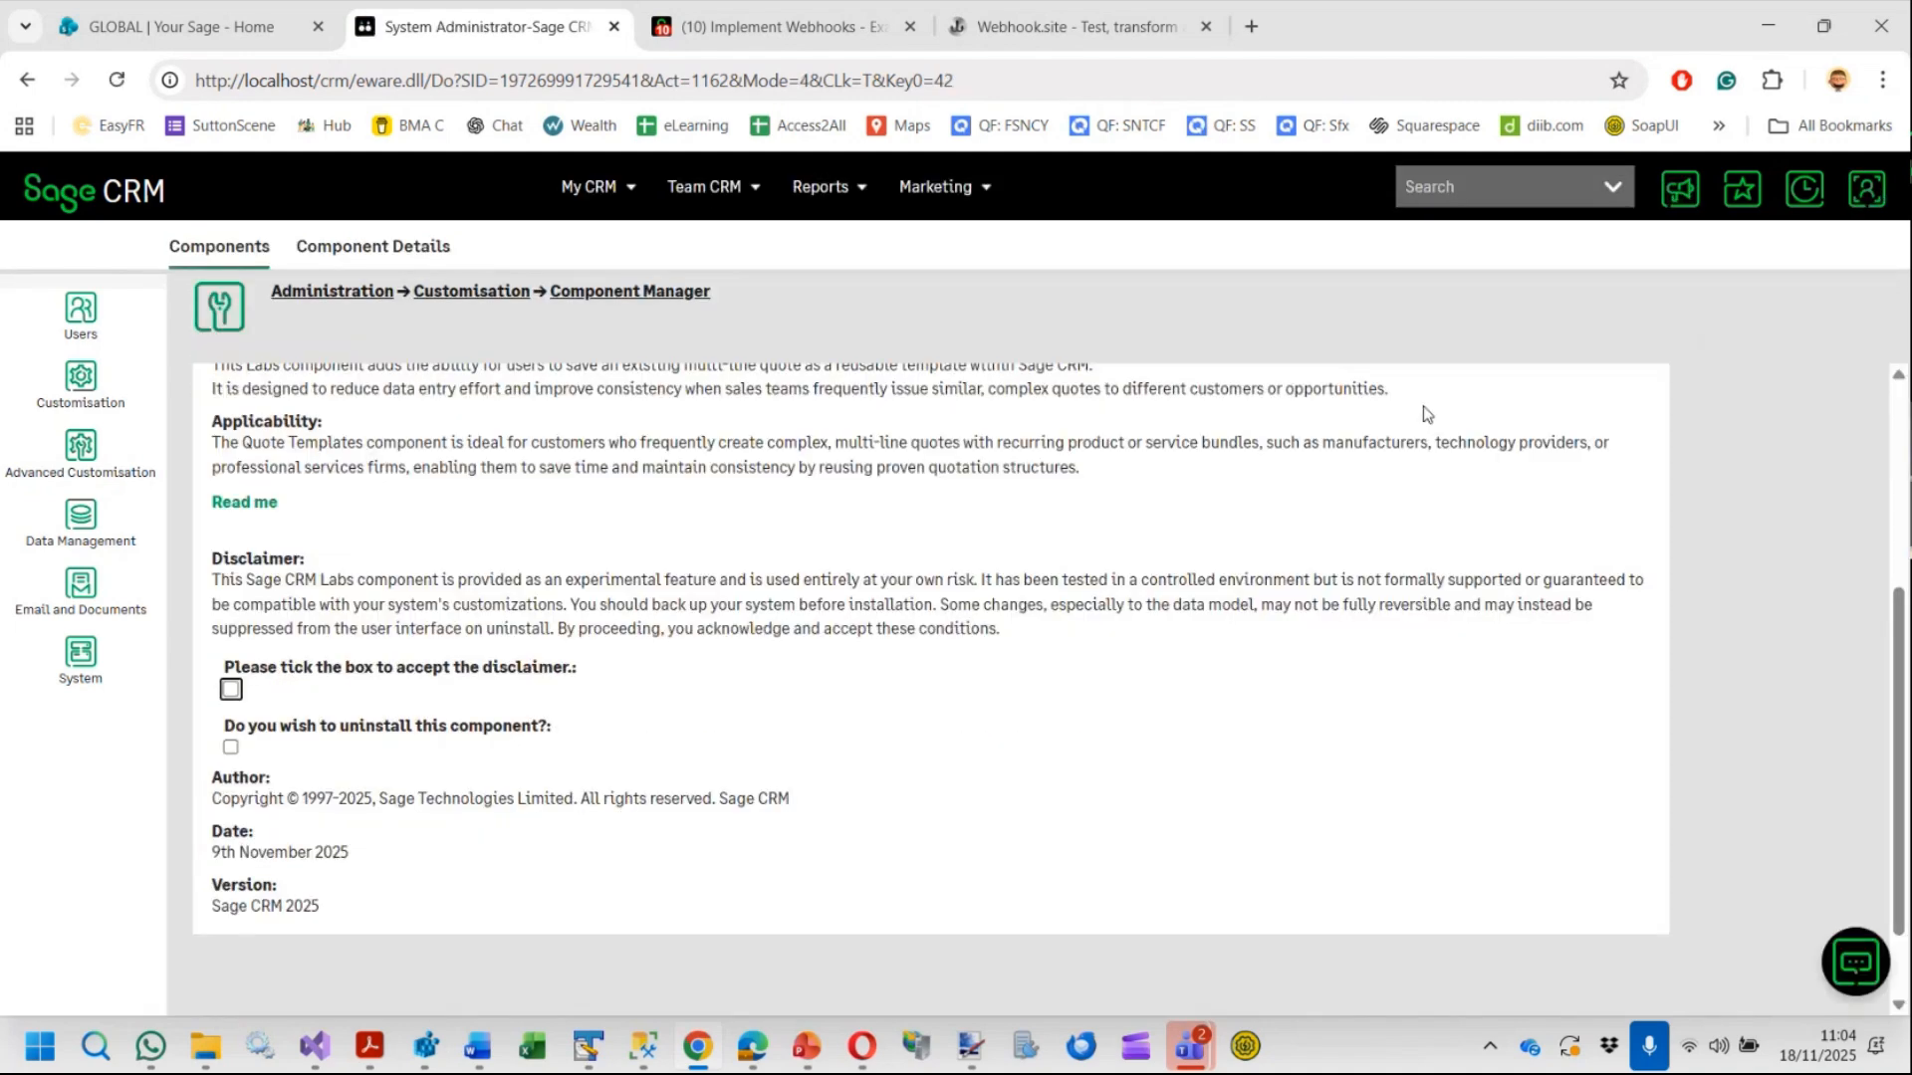
pyautogui.scroll(4, 725, 562)
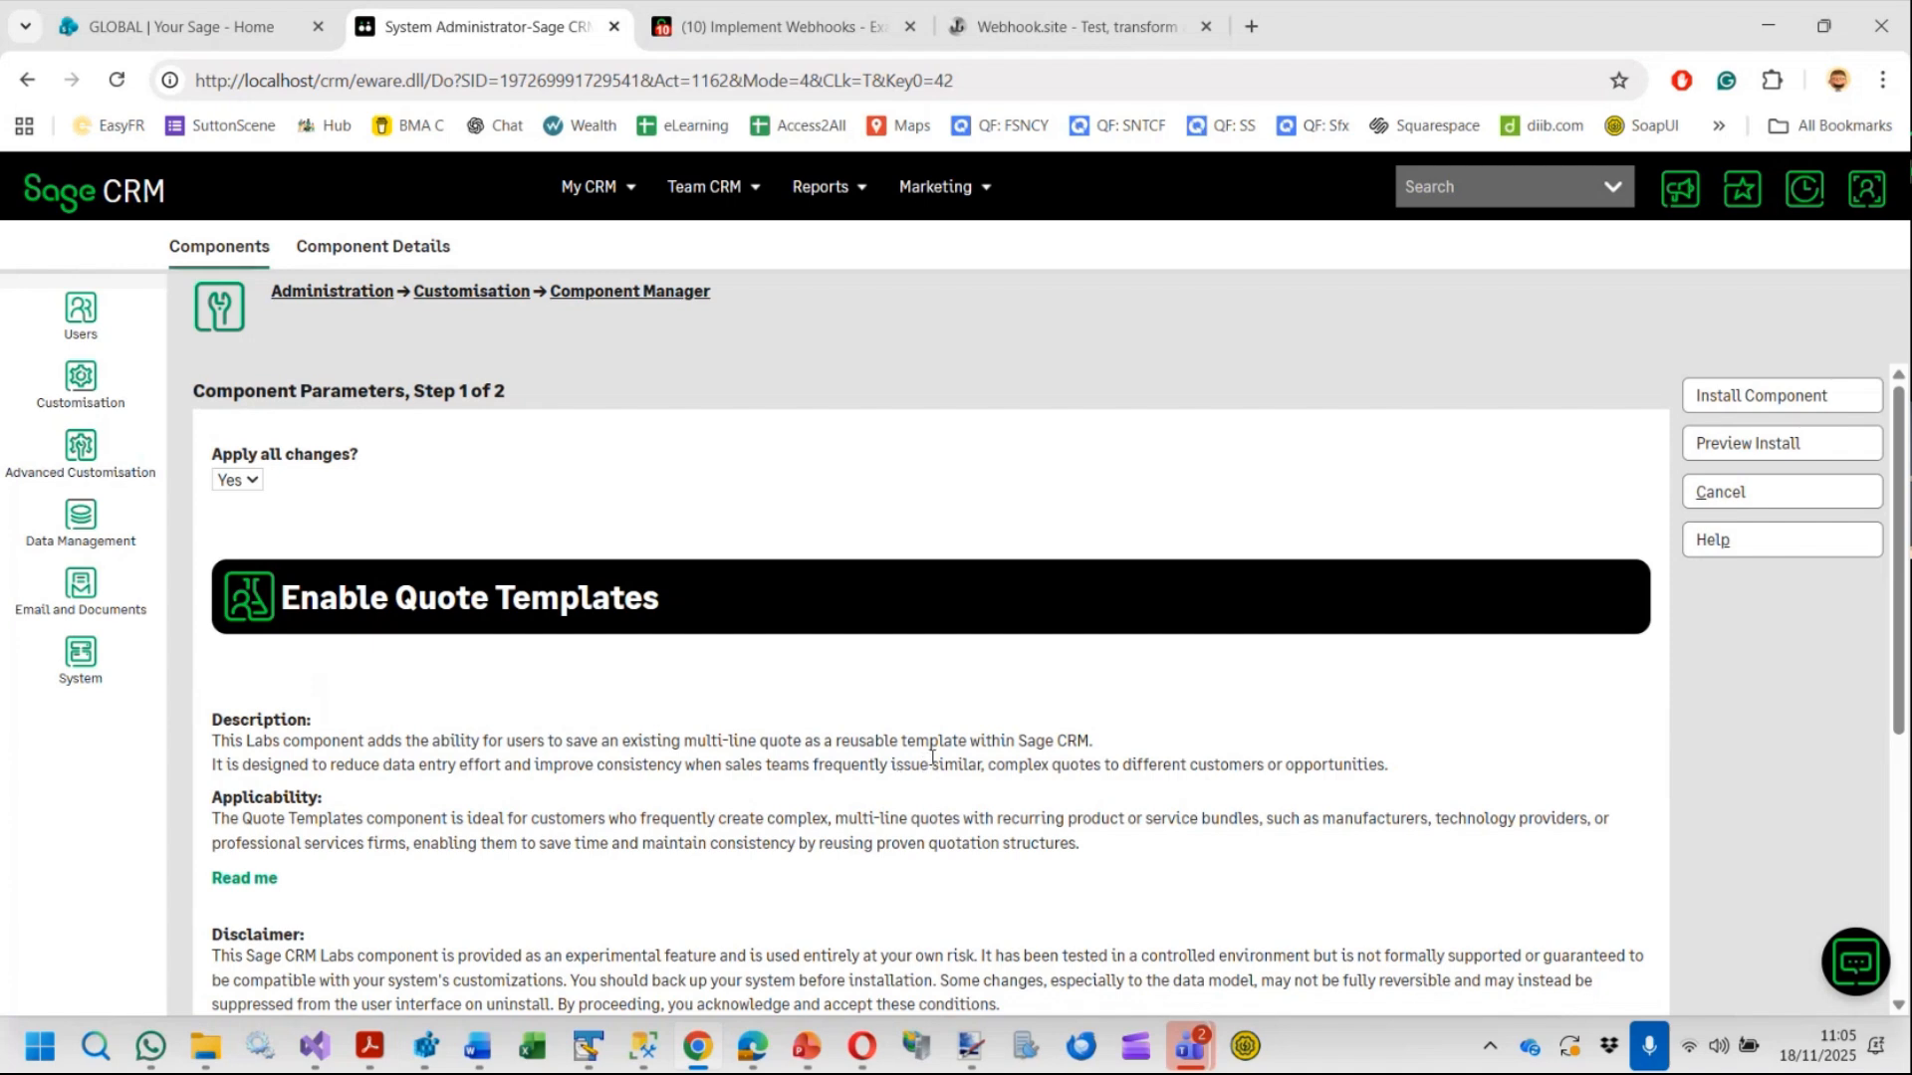
pyautogui.scroll(-2, 932, 757)
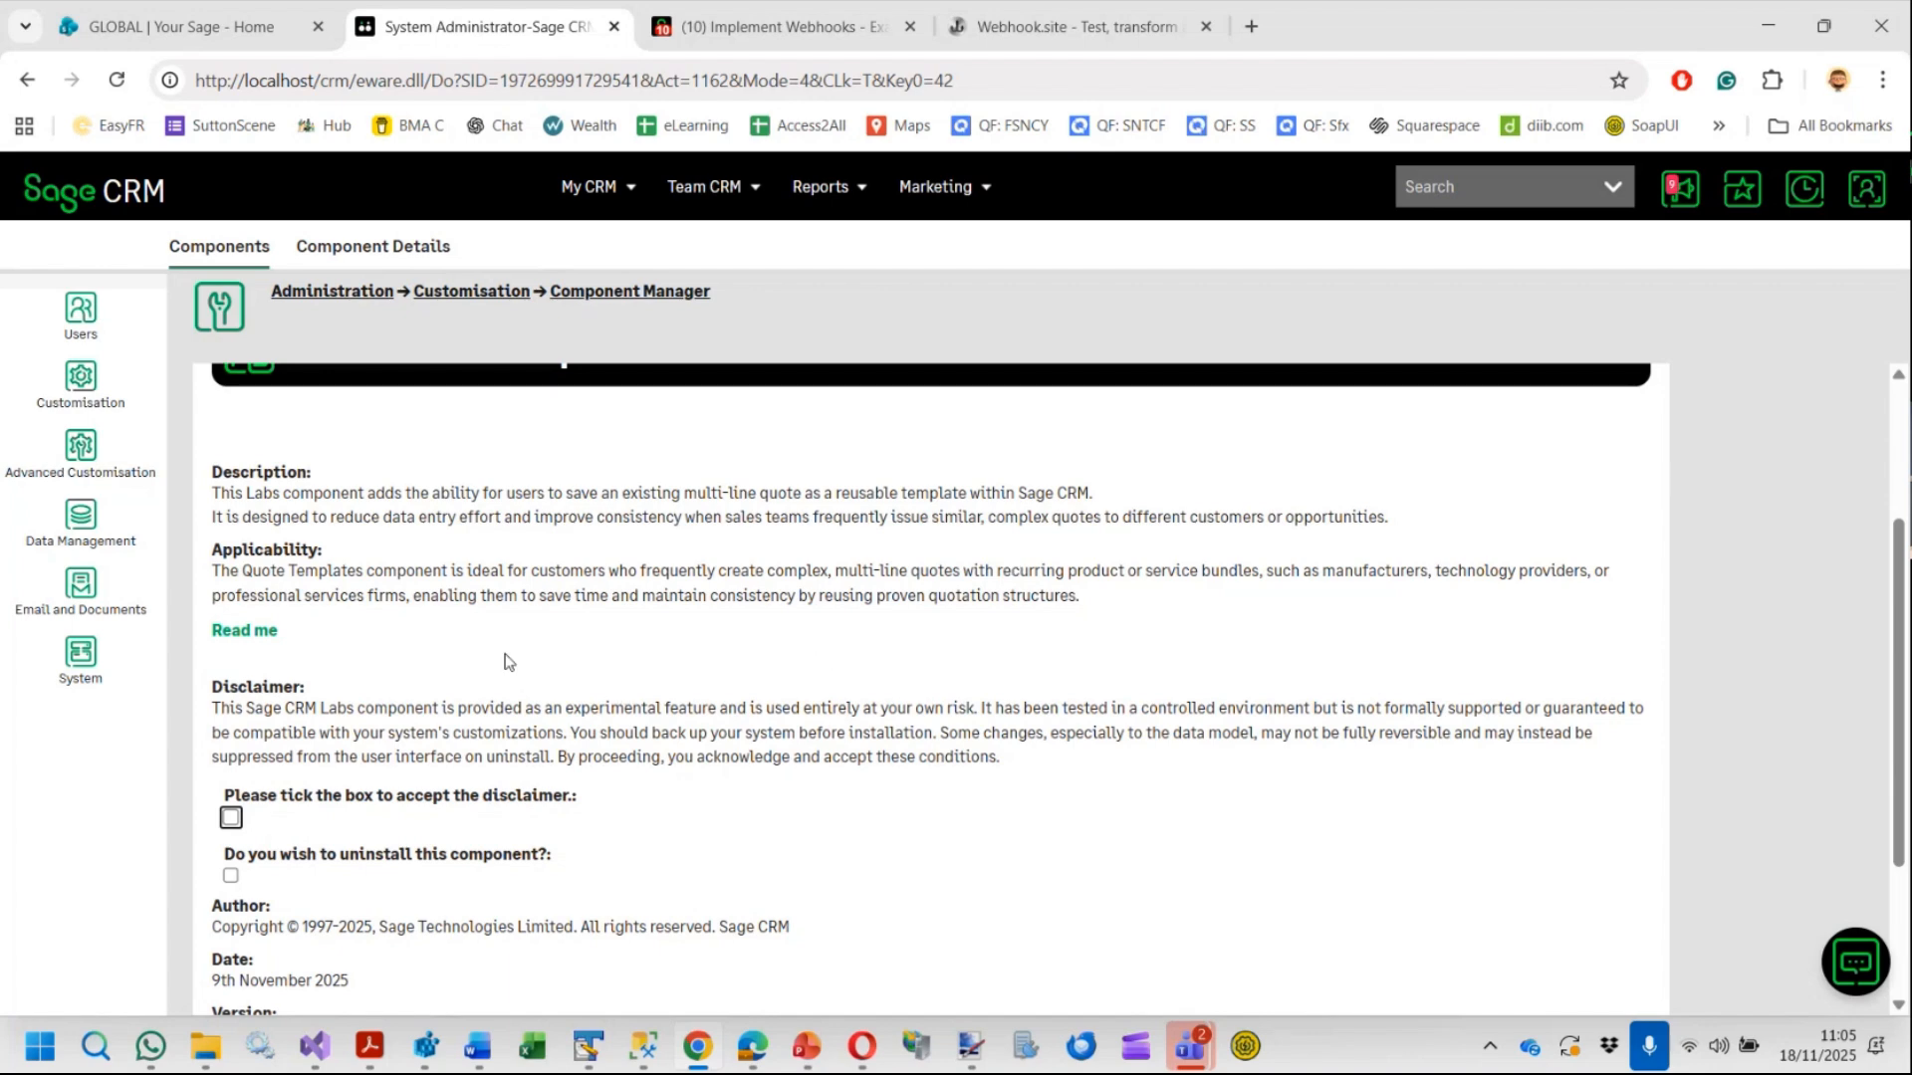
pyautogui.click(262, 638)
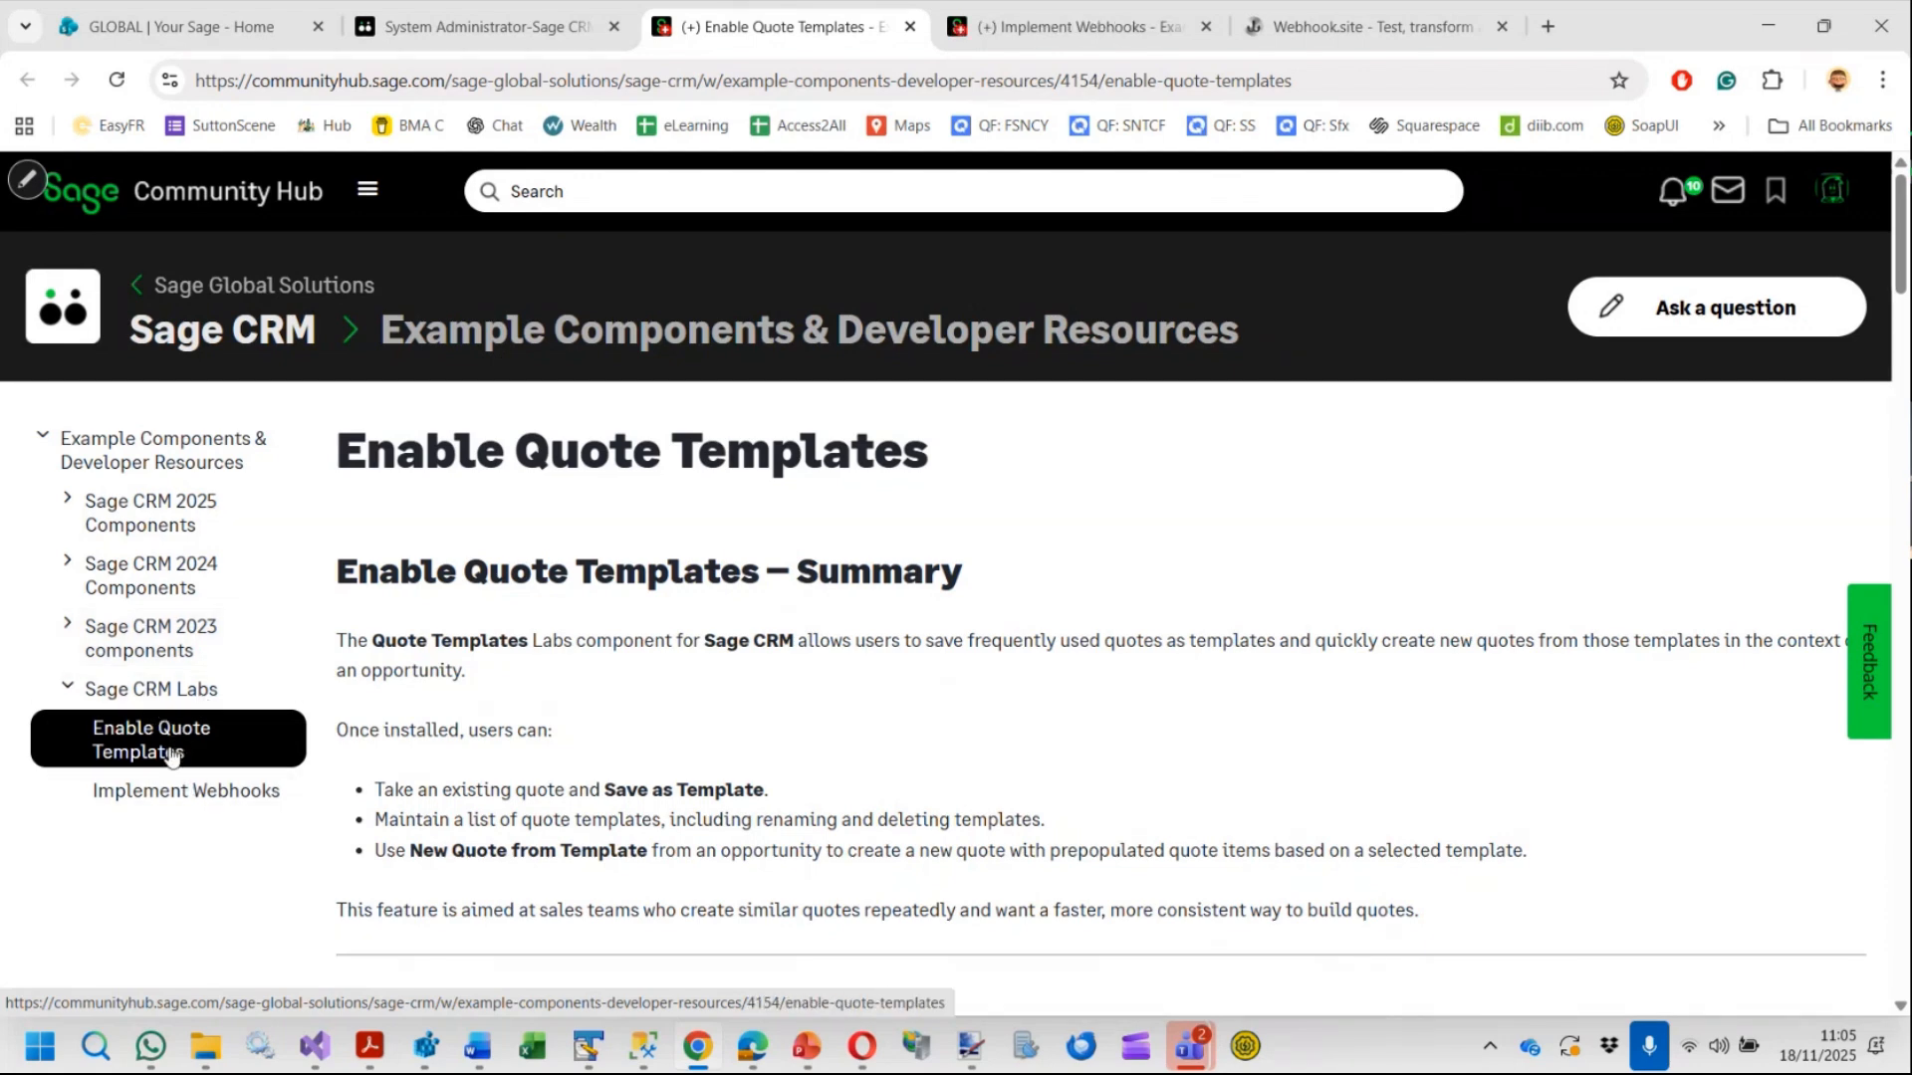
# Read through the Enable Quote Templates documentation page
pyautogui.scroll(-2, 939, 702)
pyautogui.scroll(-2, 939, 702)
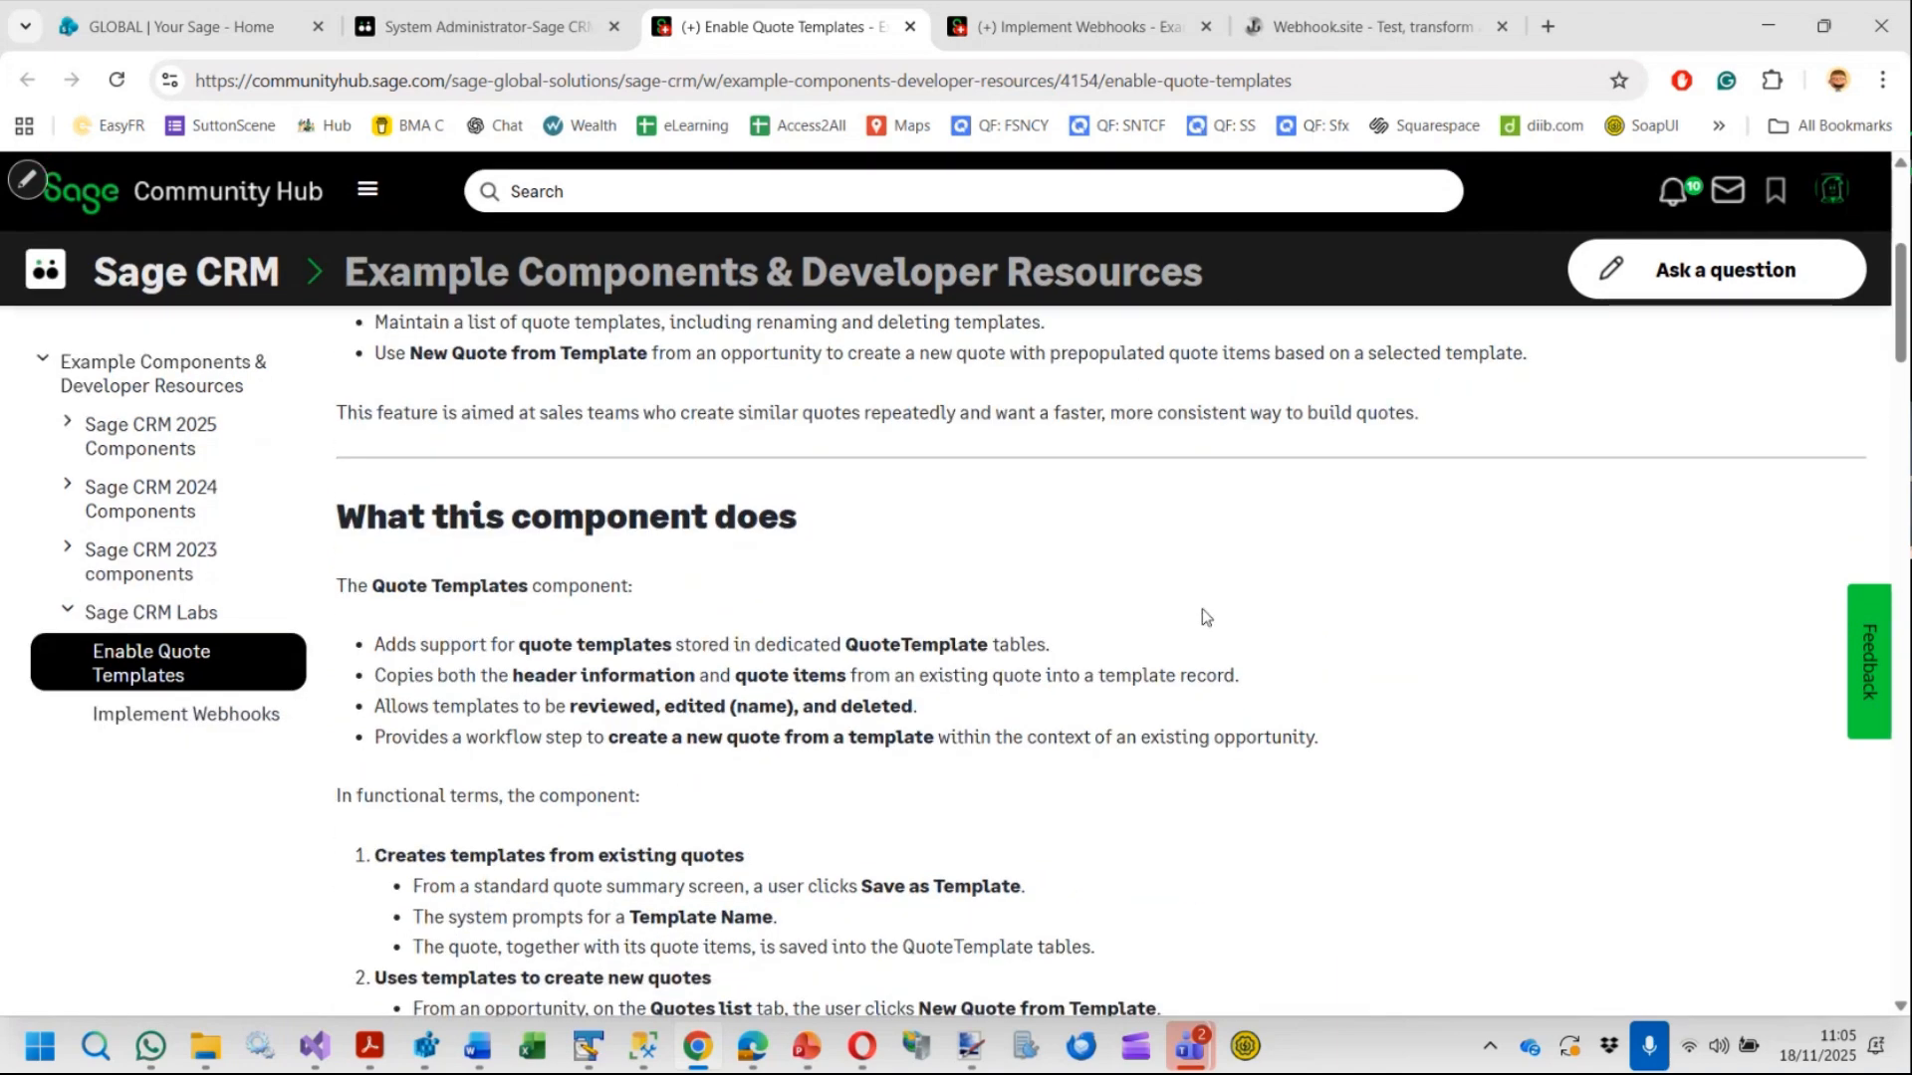
pyautogui.scroll(-7, 1207, 622)
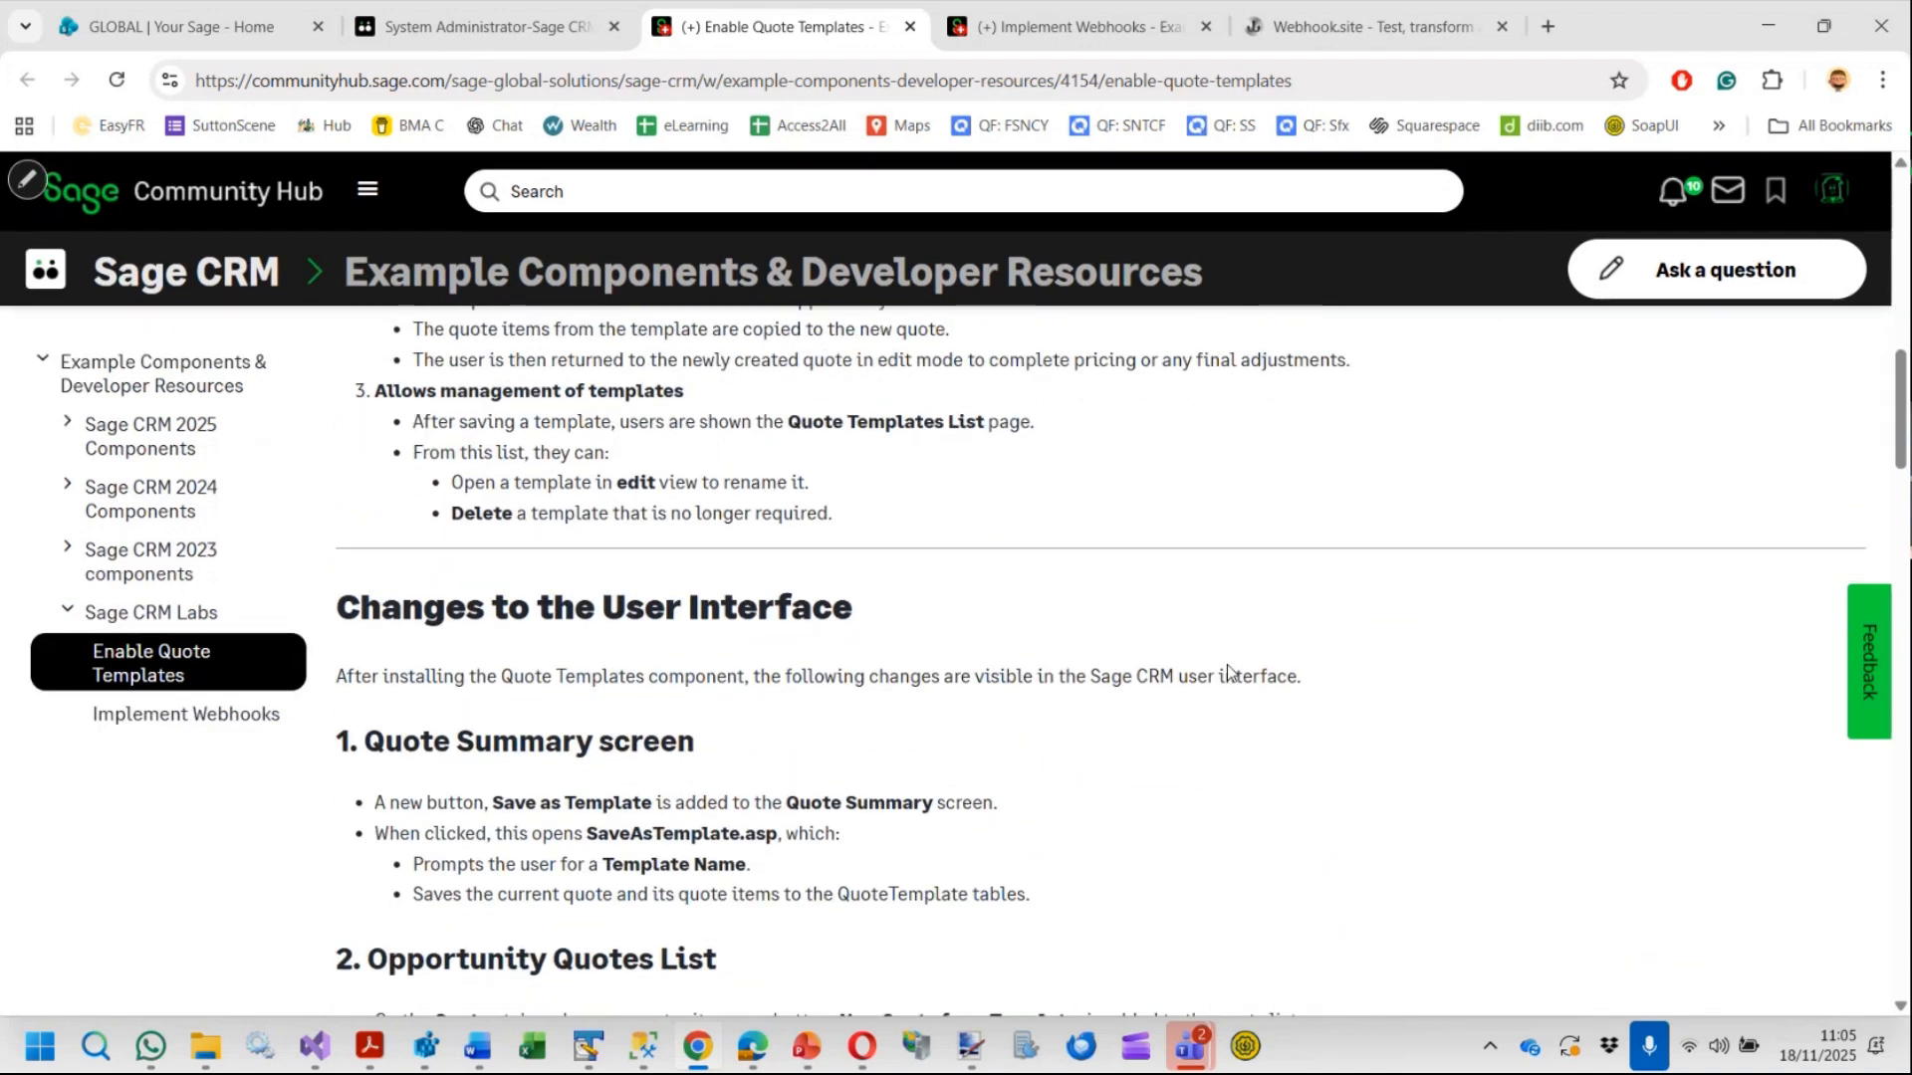
pyautogui.scroll(-6, 1212, 657)
pyautogui.scroll(-5, 1215, 673)
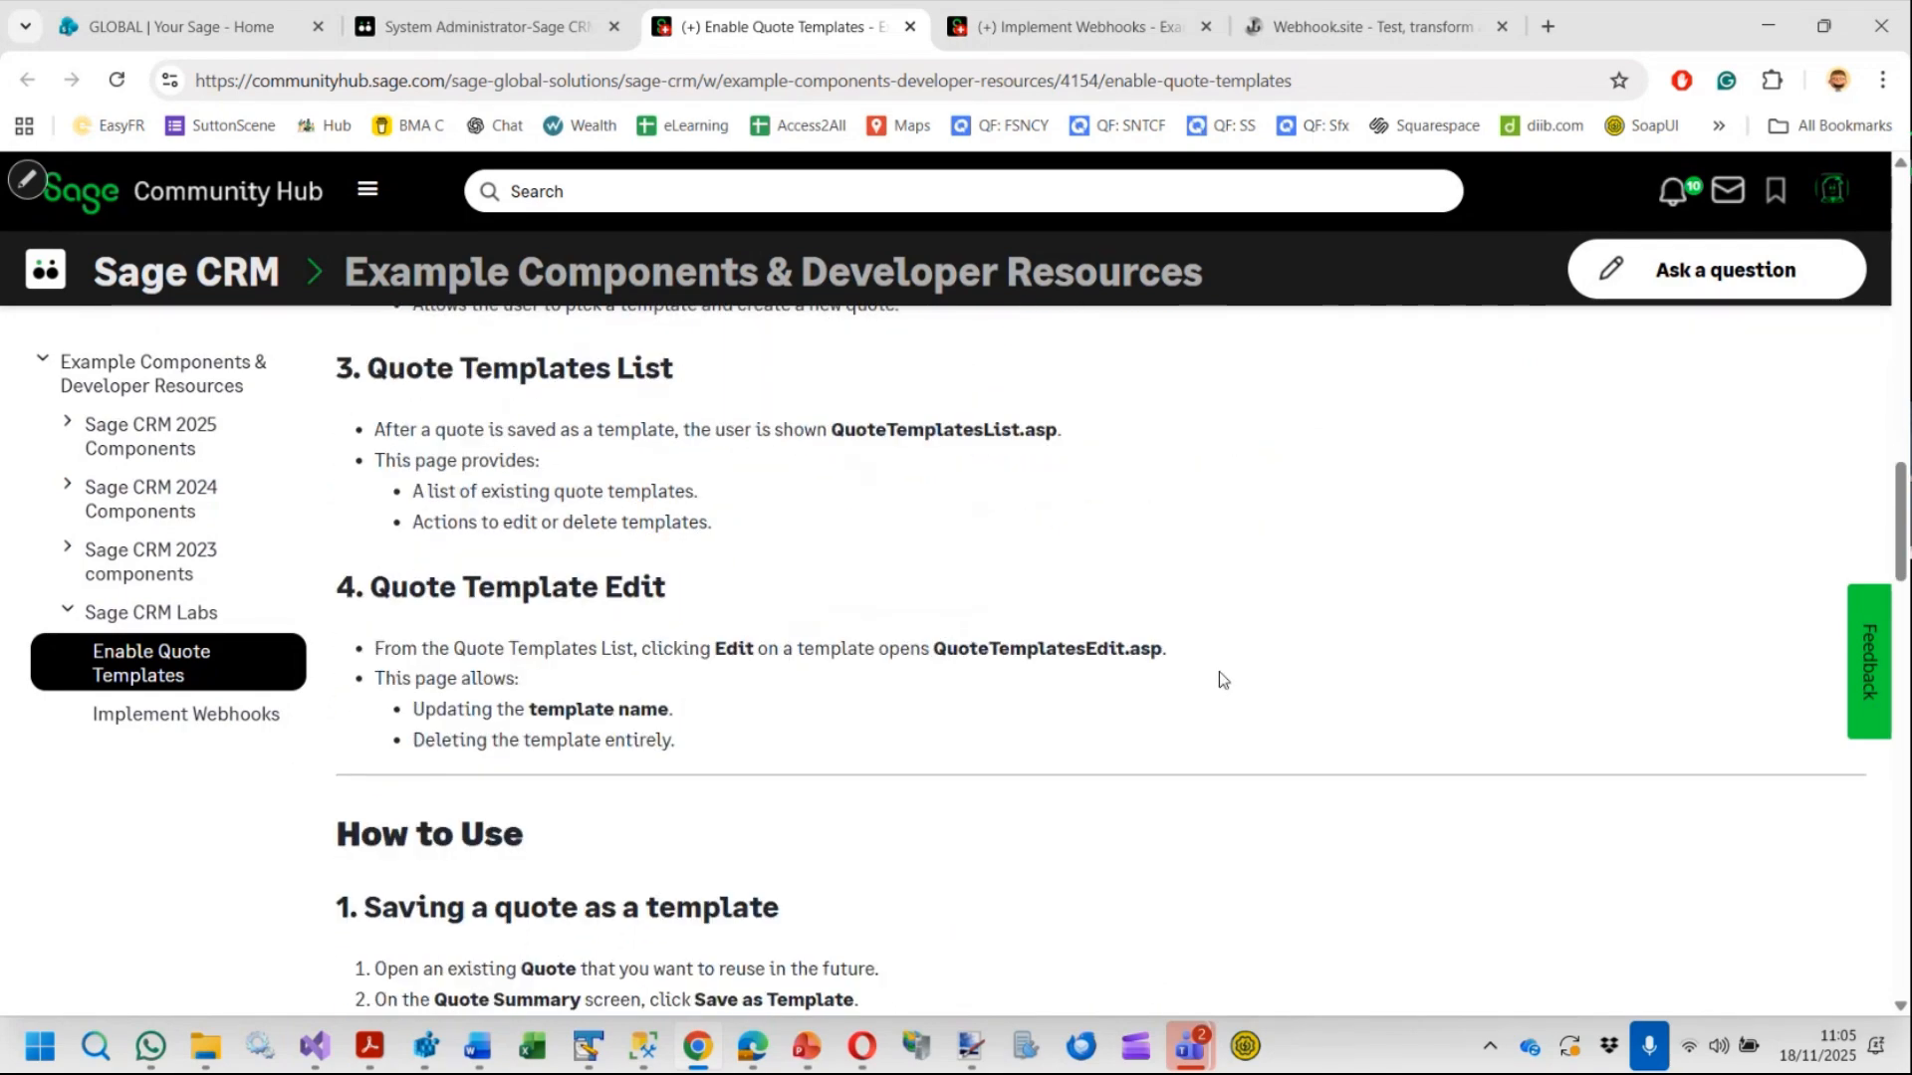
pyautogui.scroll(-10, 1243, 687)
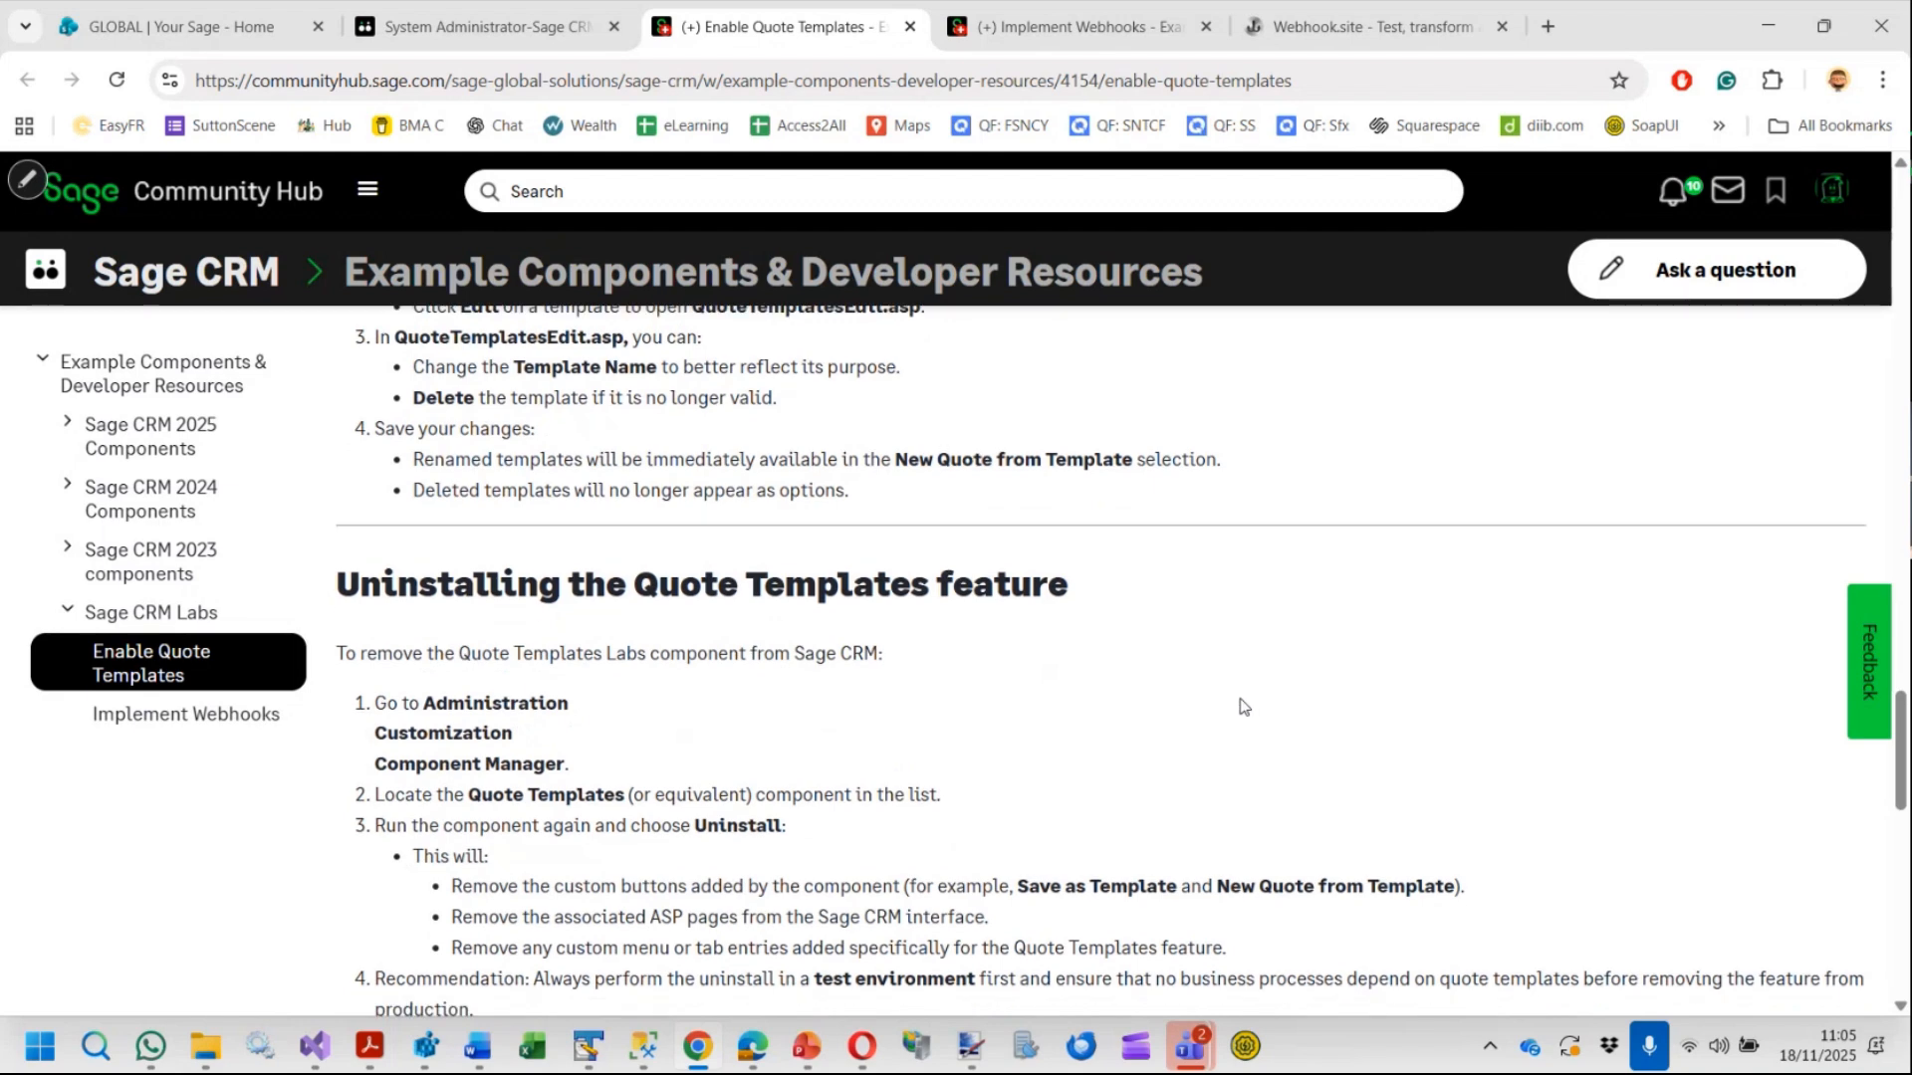
pyautogui.scroll(-3, 1240, 697)
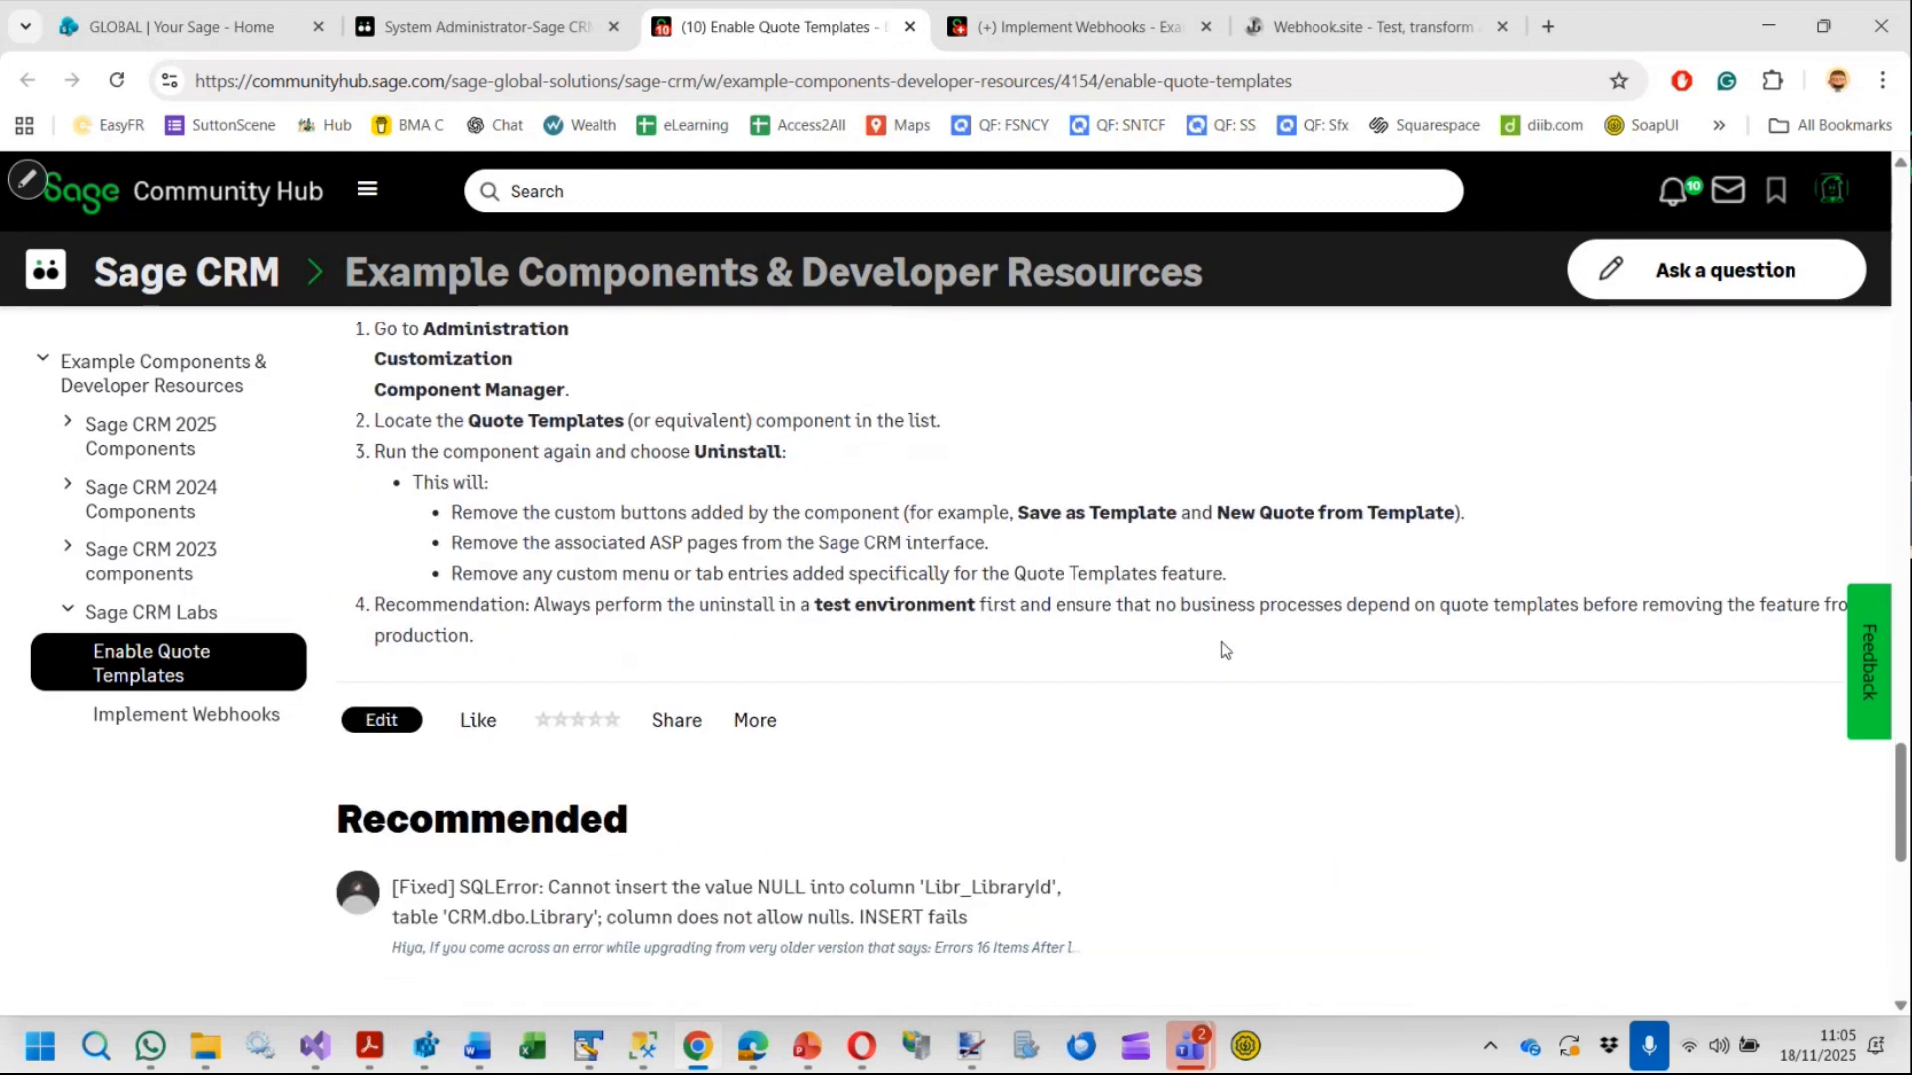
pyautogui.scroll(6, 587, 343)
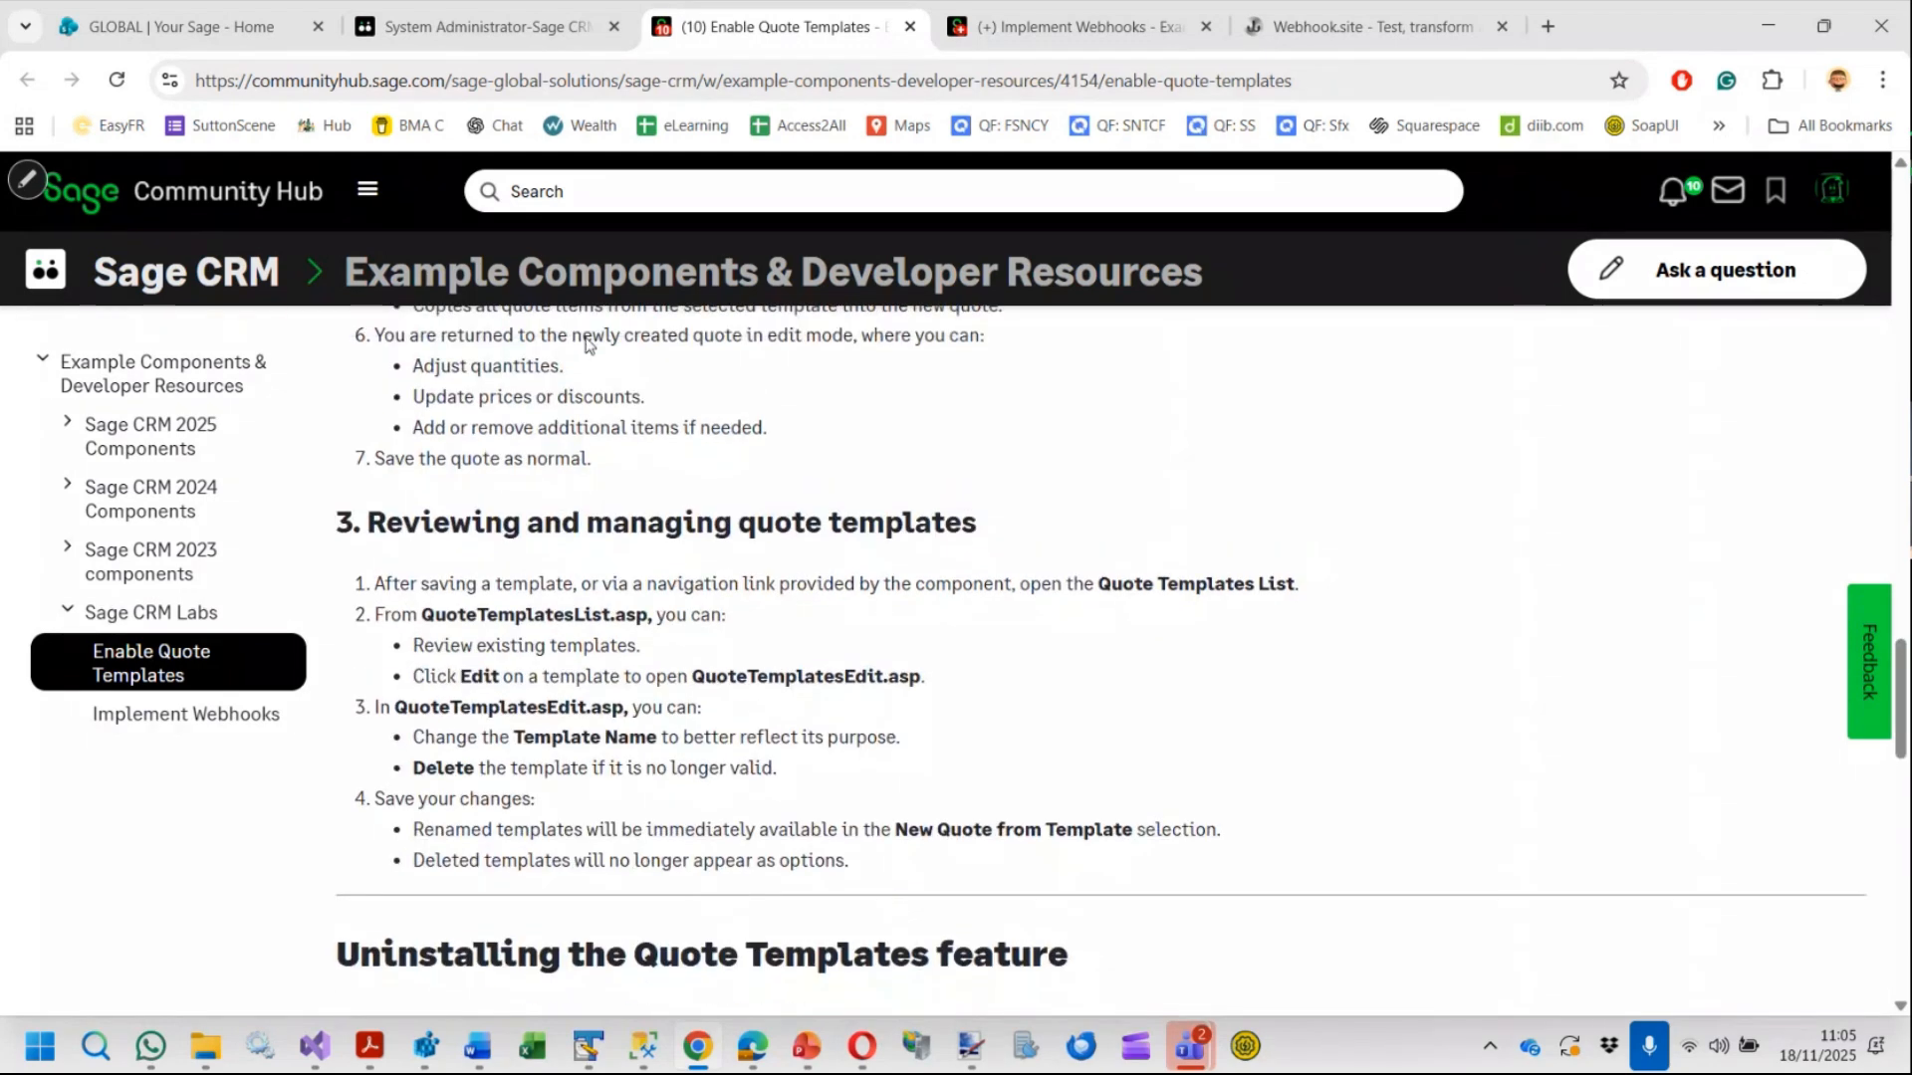
# Return to the component parameters and try to install the component, accepting the overwrite warning
pyautogui.hotkey('ctrl', 'shift', 'Tab')
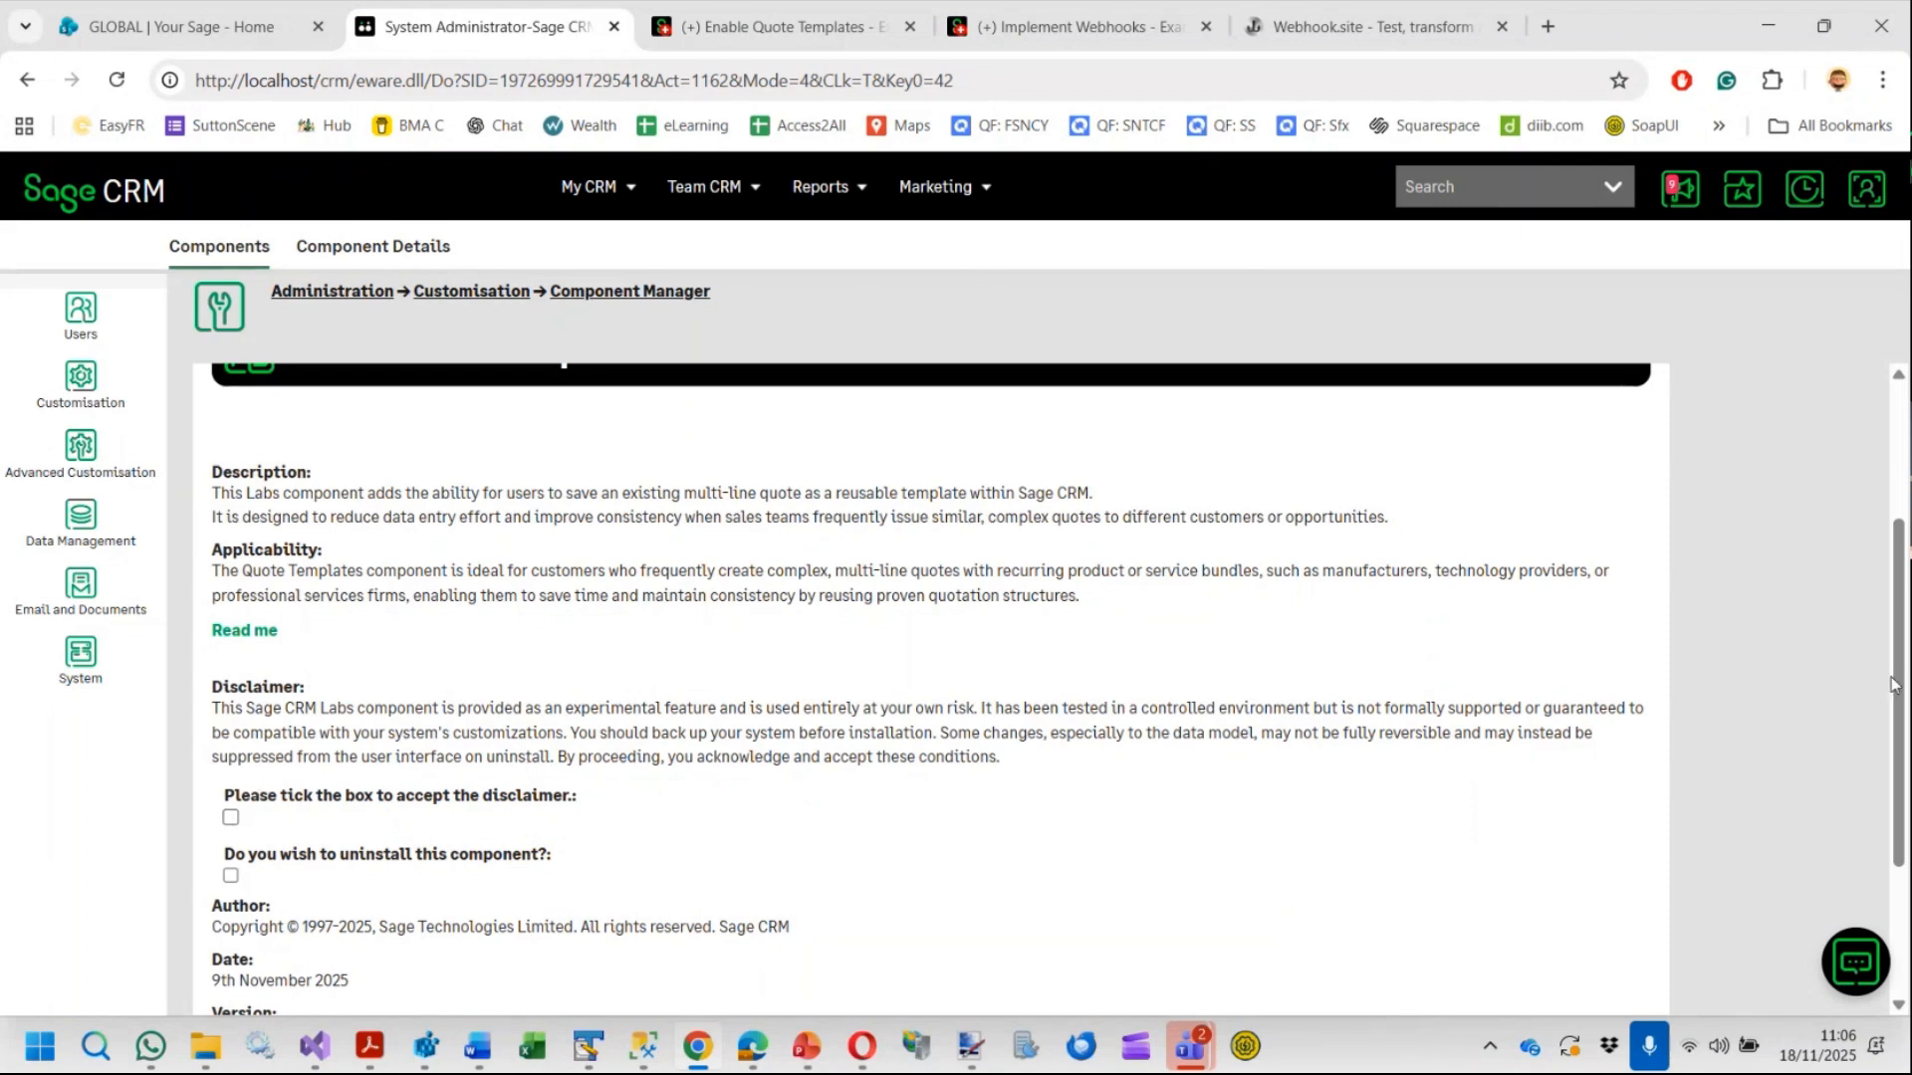
pyautogui.moveTo(1892, 694); pyautogui.dragTo(1903, 460)
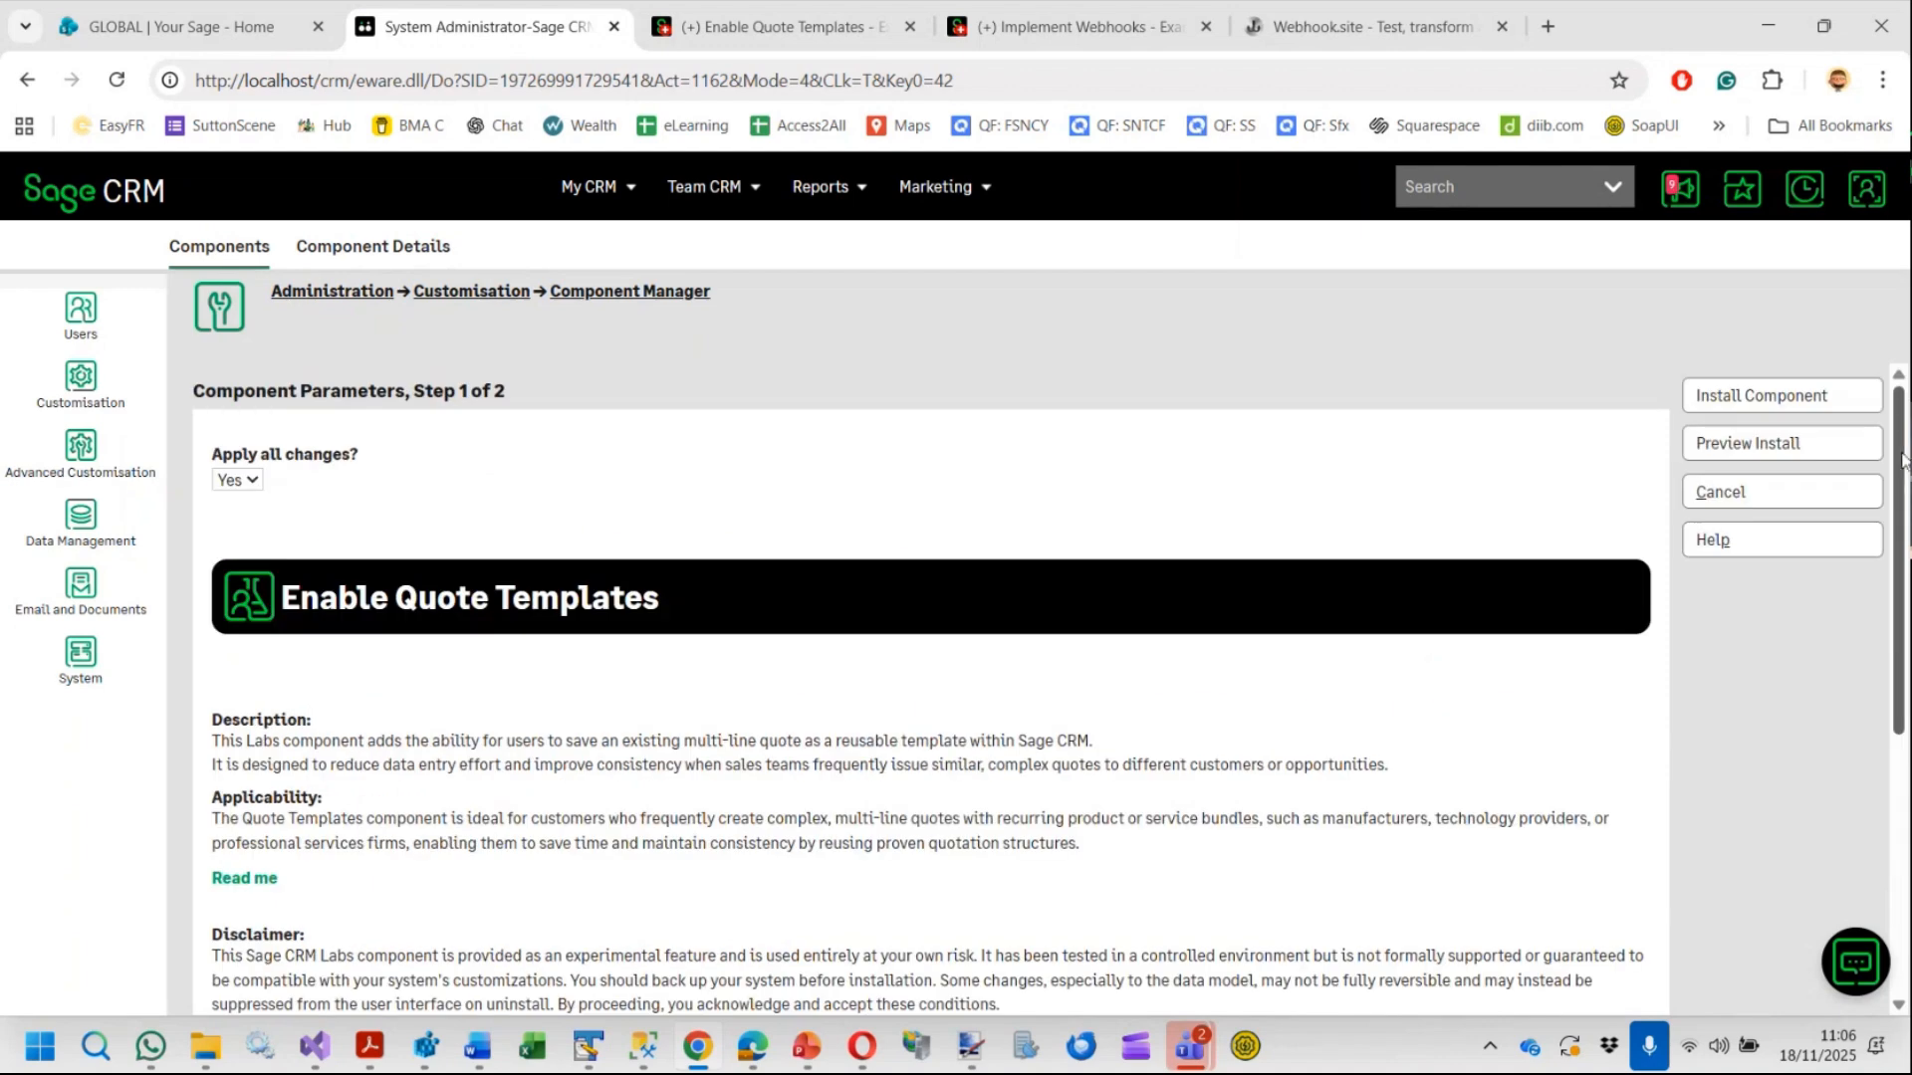
pyautogui.click(1738, 395)
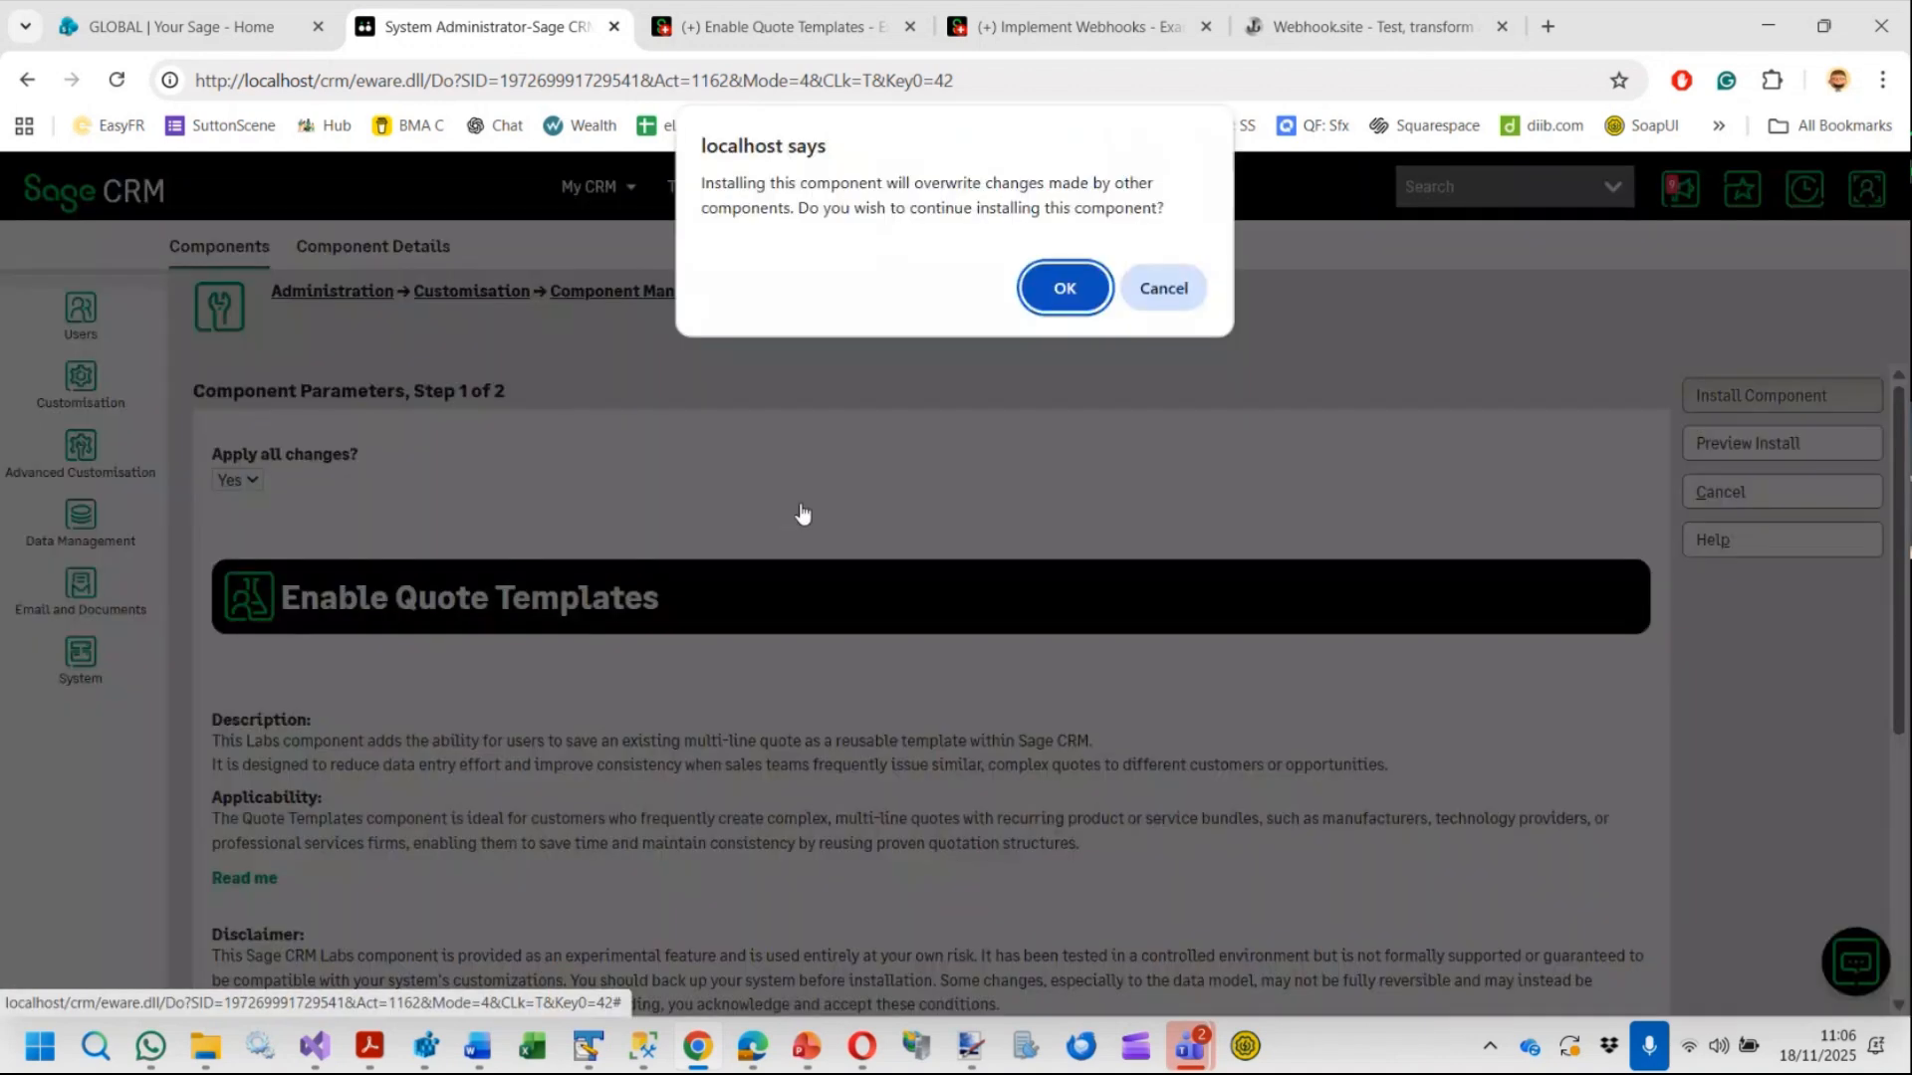
pyautogui.click(1066, 287)
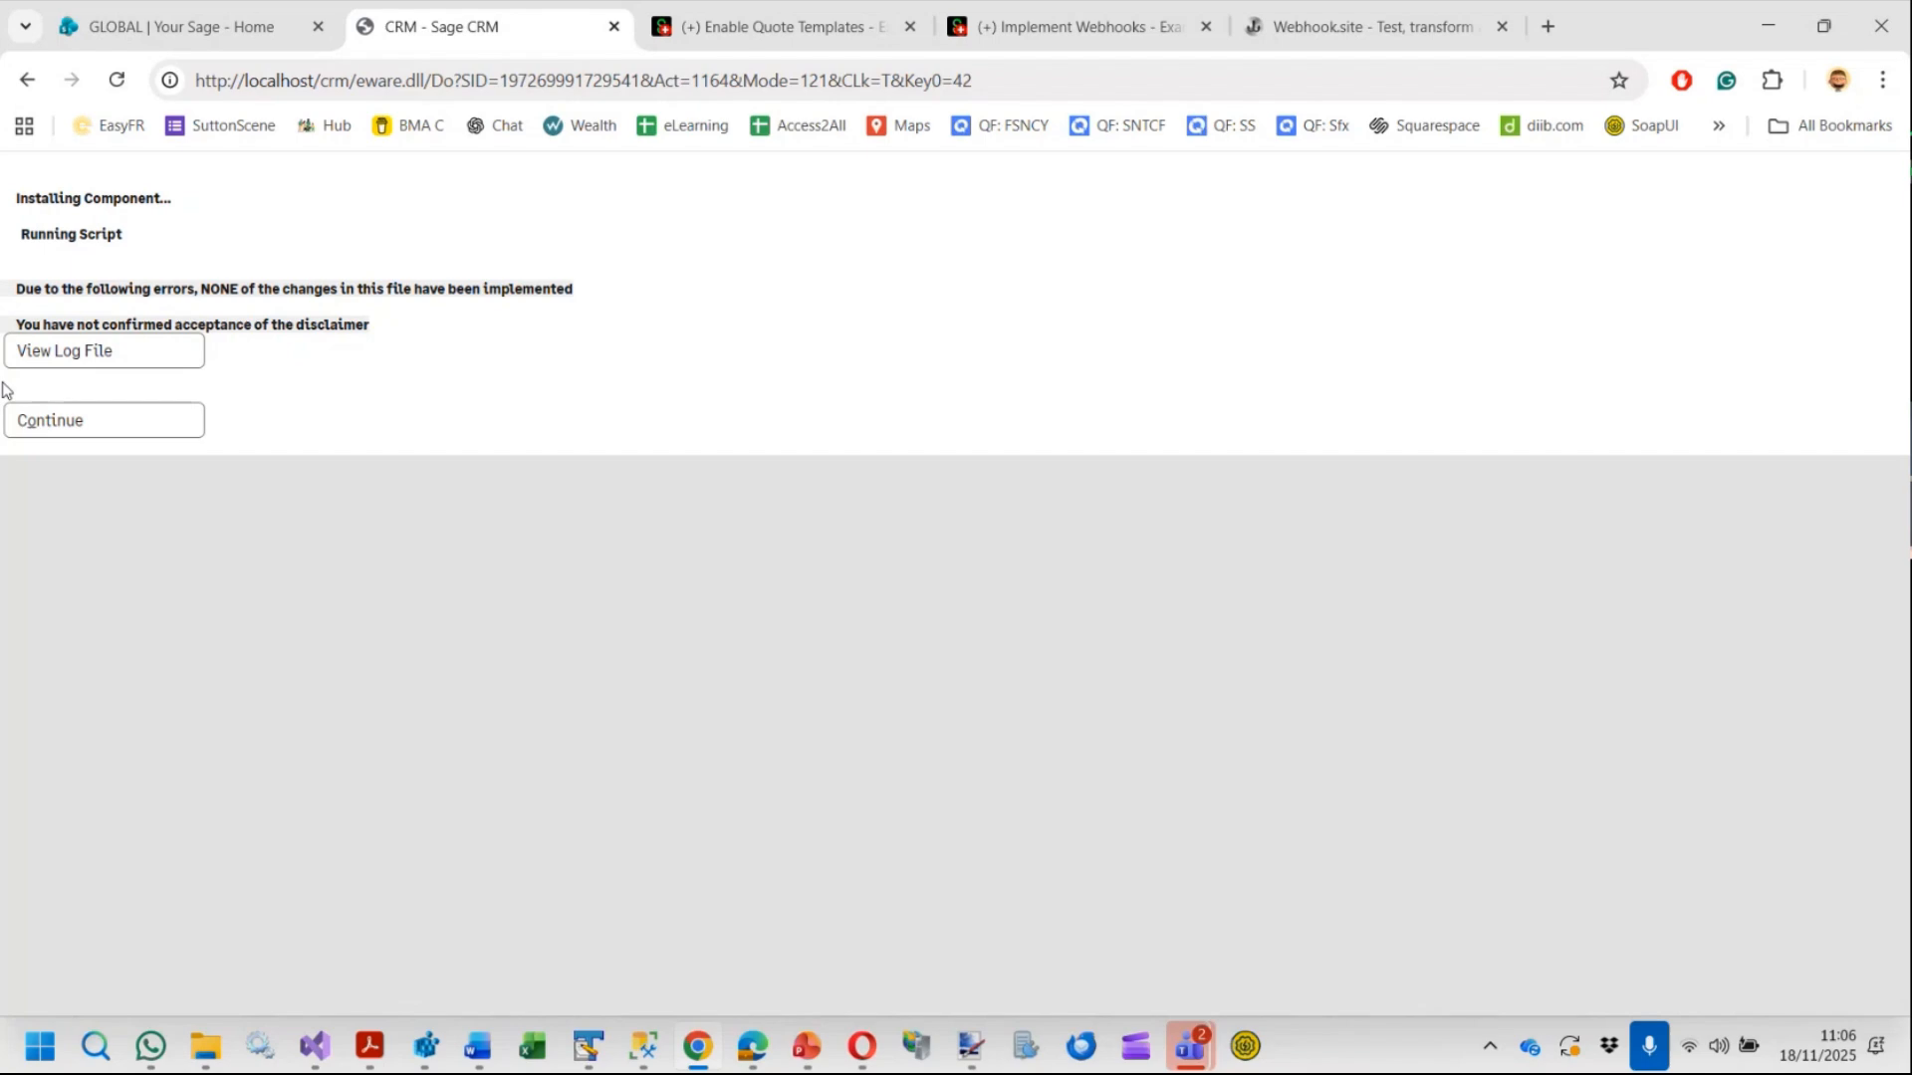
# Go back to the component parameters and install Enable Quote Templates again, accepting the overwrite warning
pyautogui.hotkey('alt', 'Left')
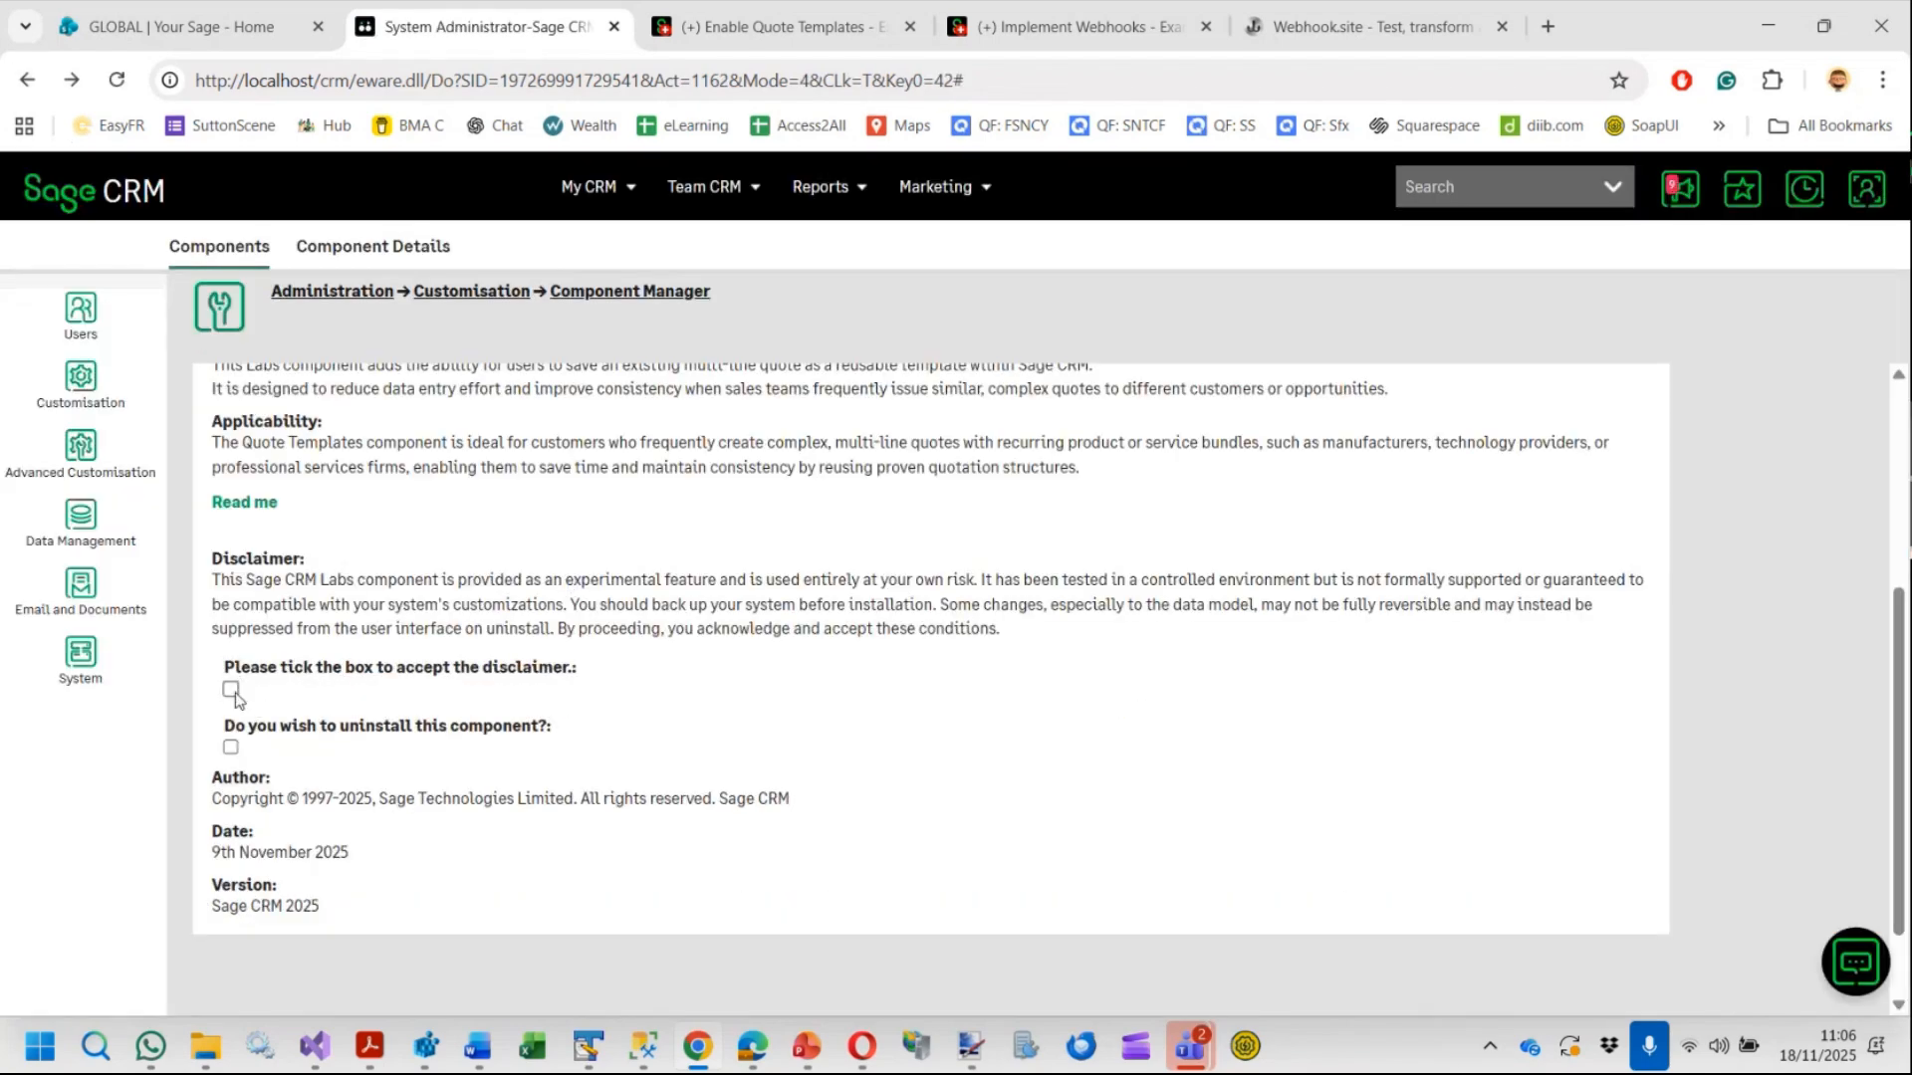
pyautogui.scroll(4, 1290, 600)
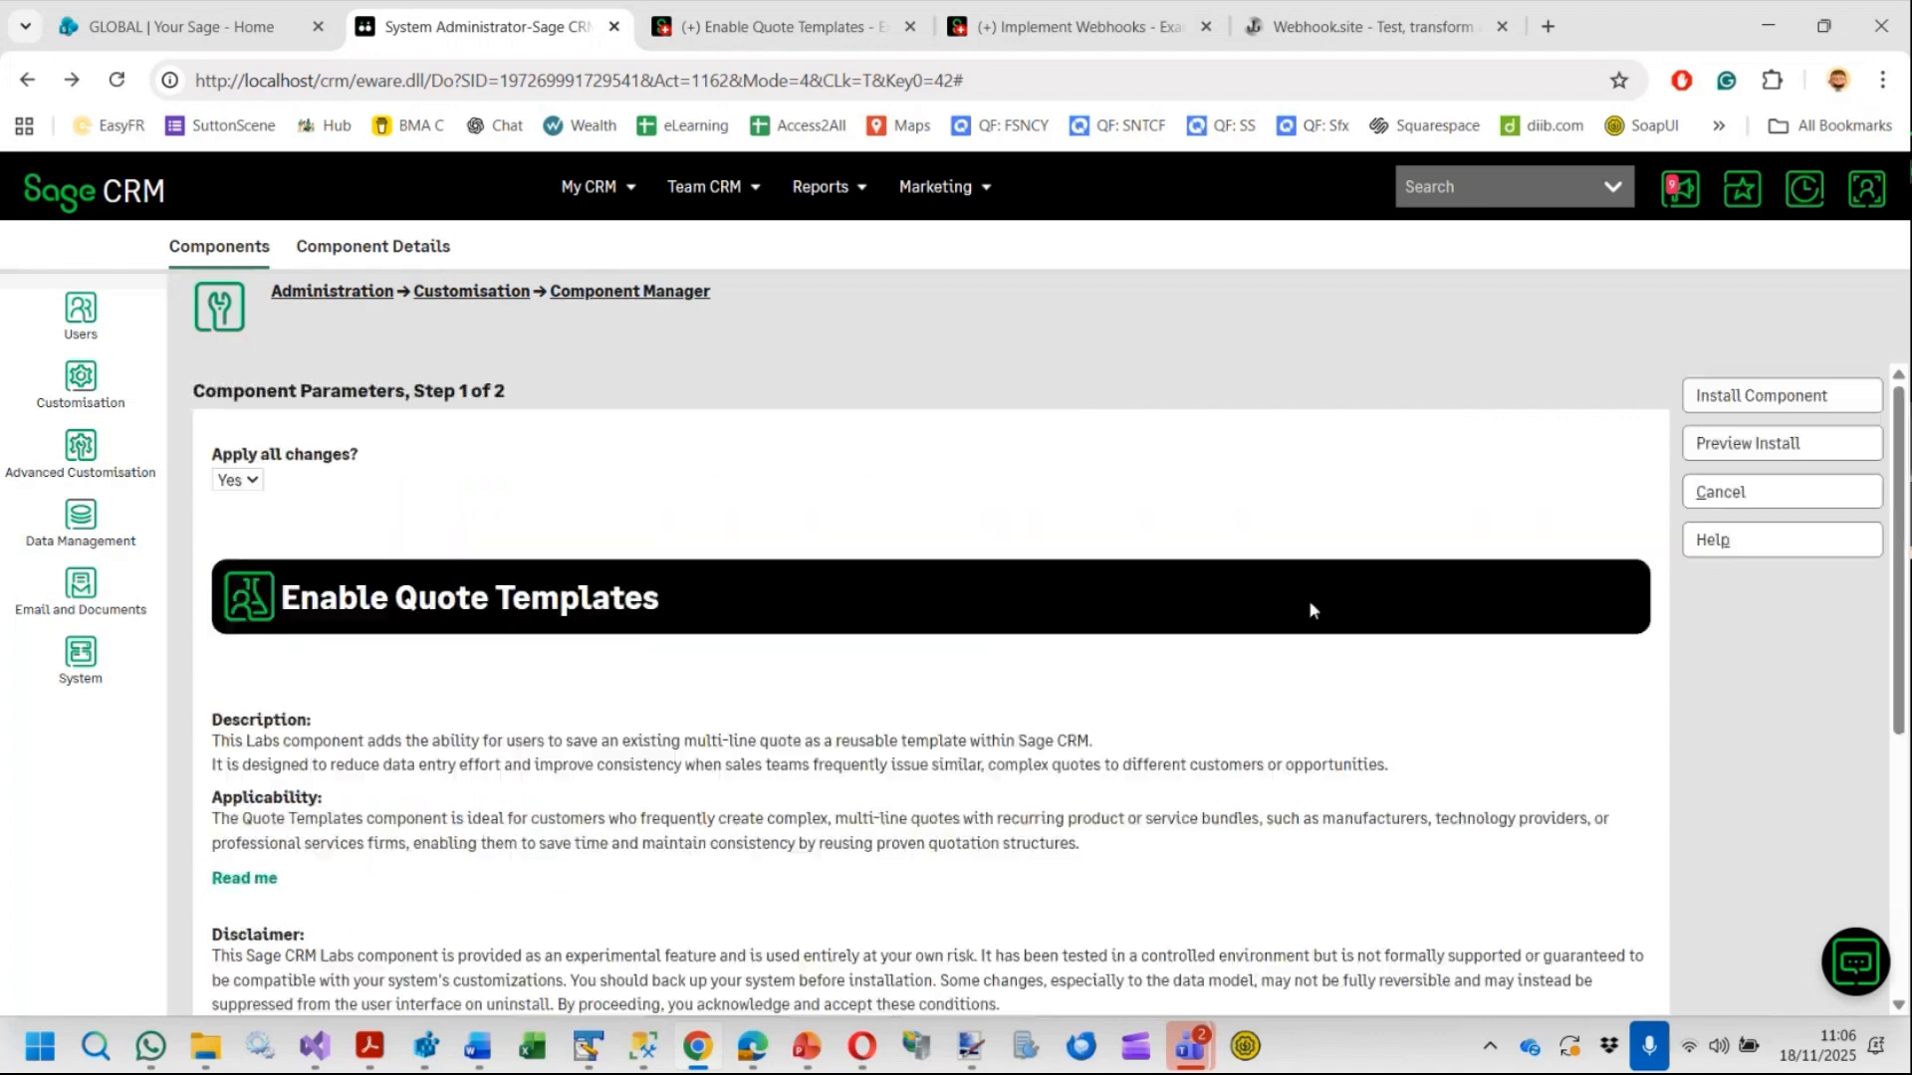
pyautogui.click(1766, 400)
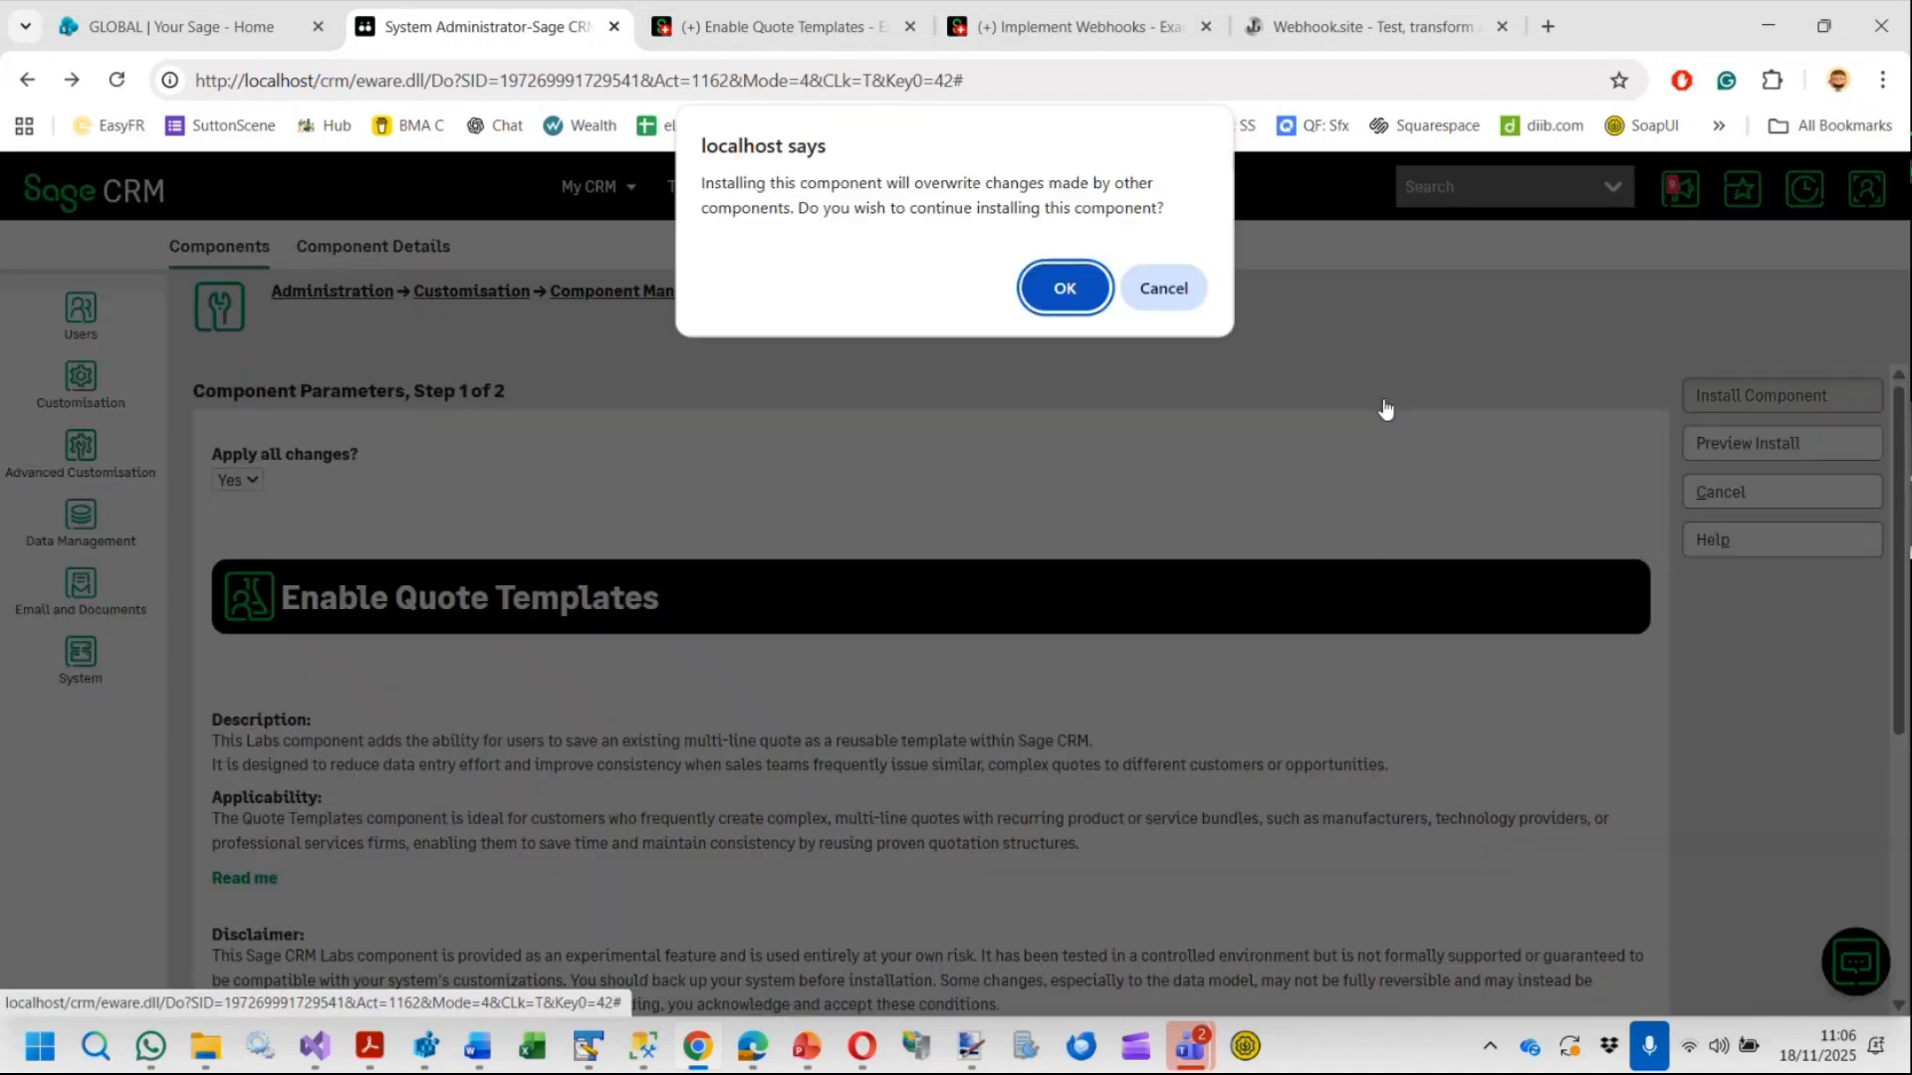
pyautogui.click(1067, 293)
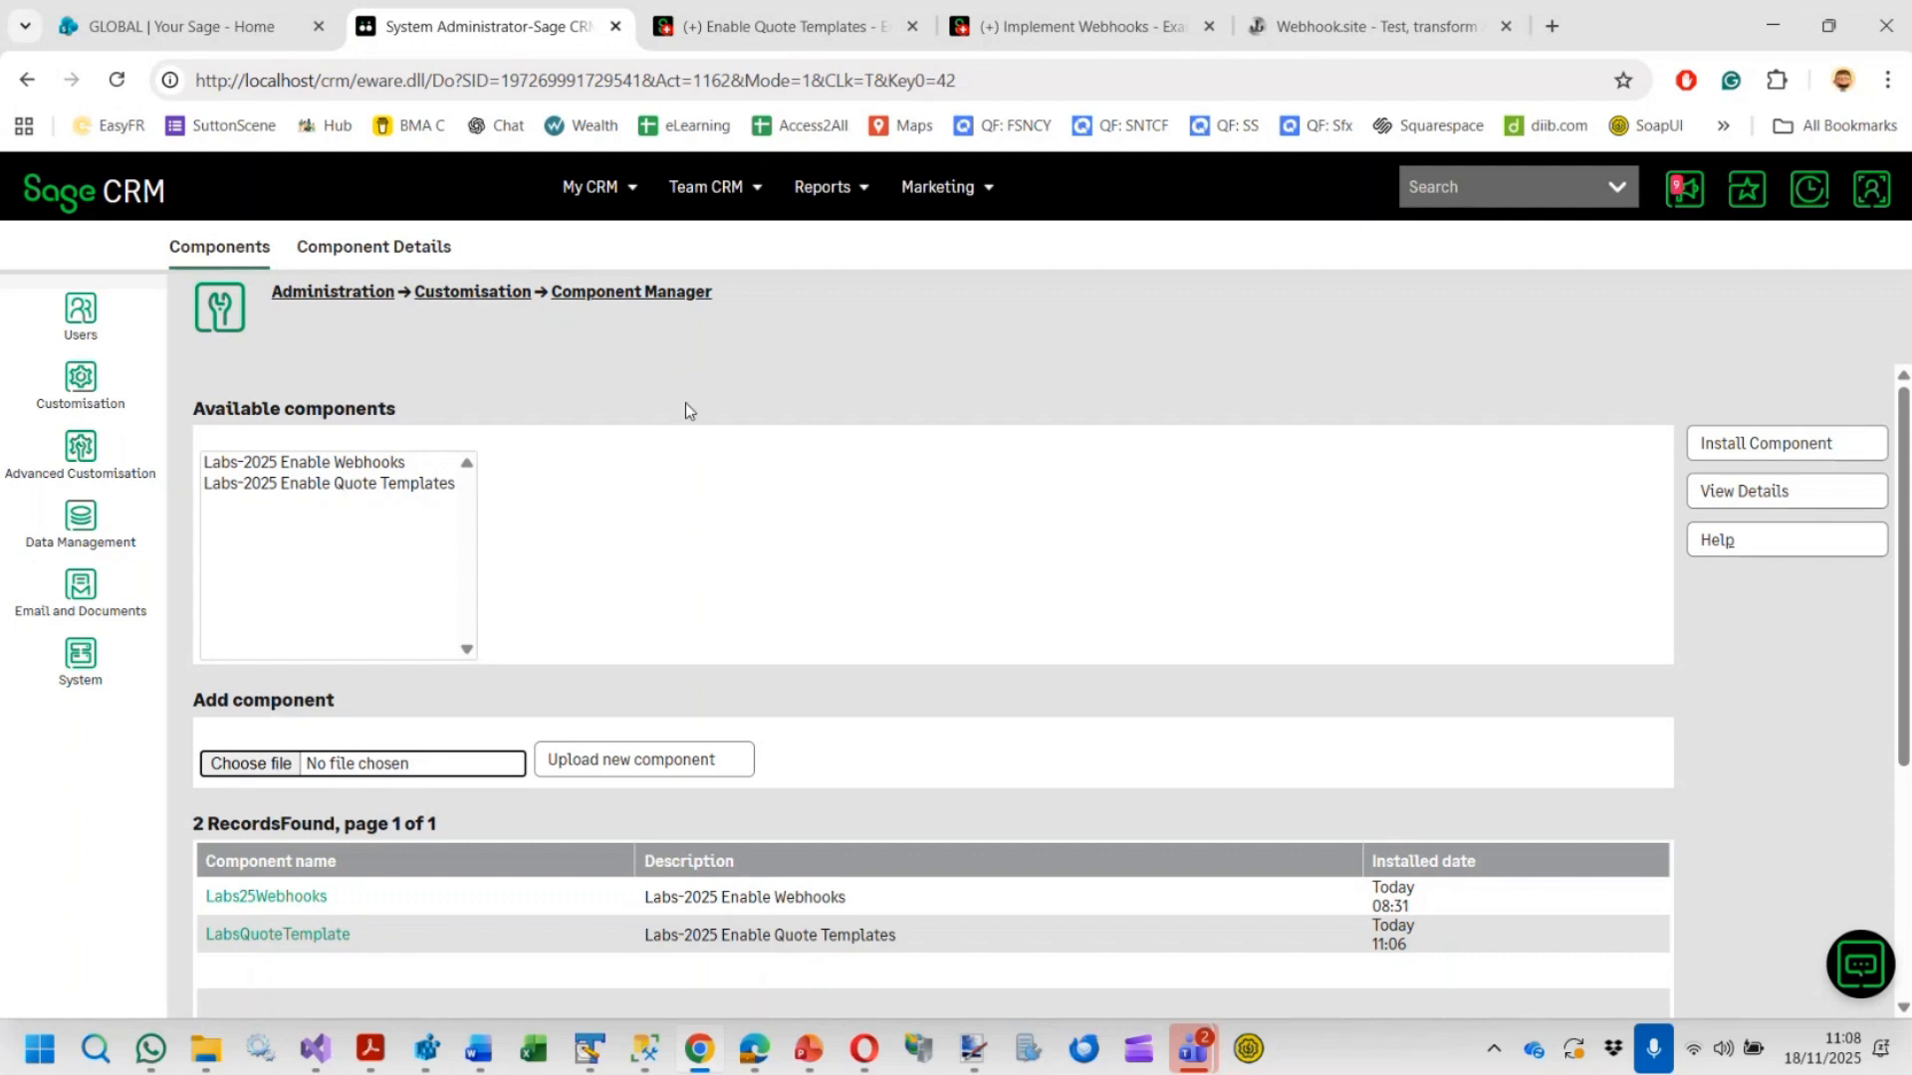
# Open Tables and Databases under Advanced Customisation and inspect the QuoteTemplate tables
pyautogui.click(76, 456)
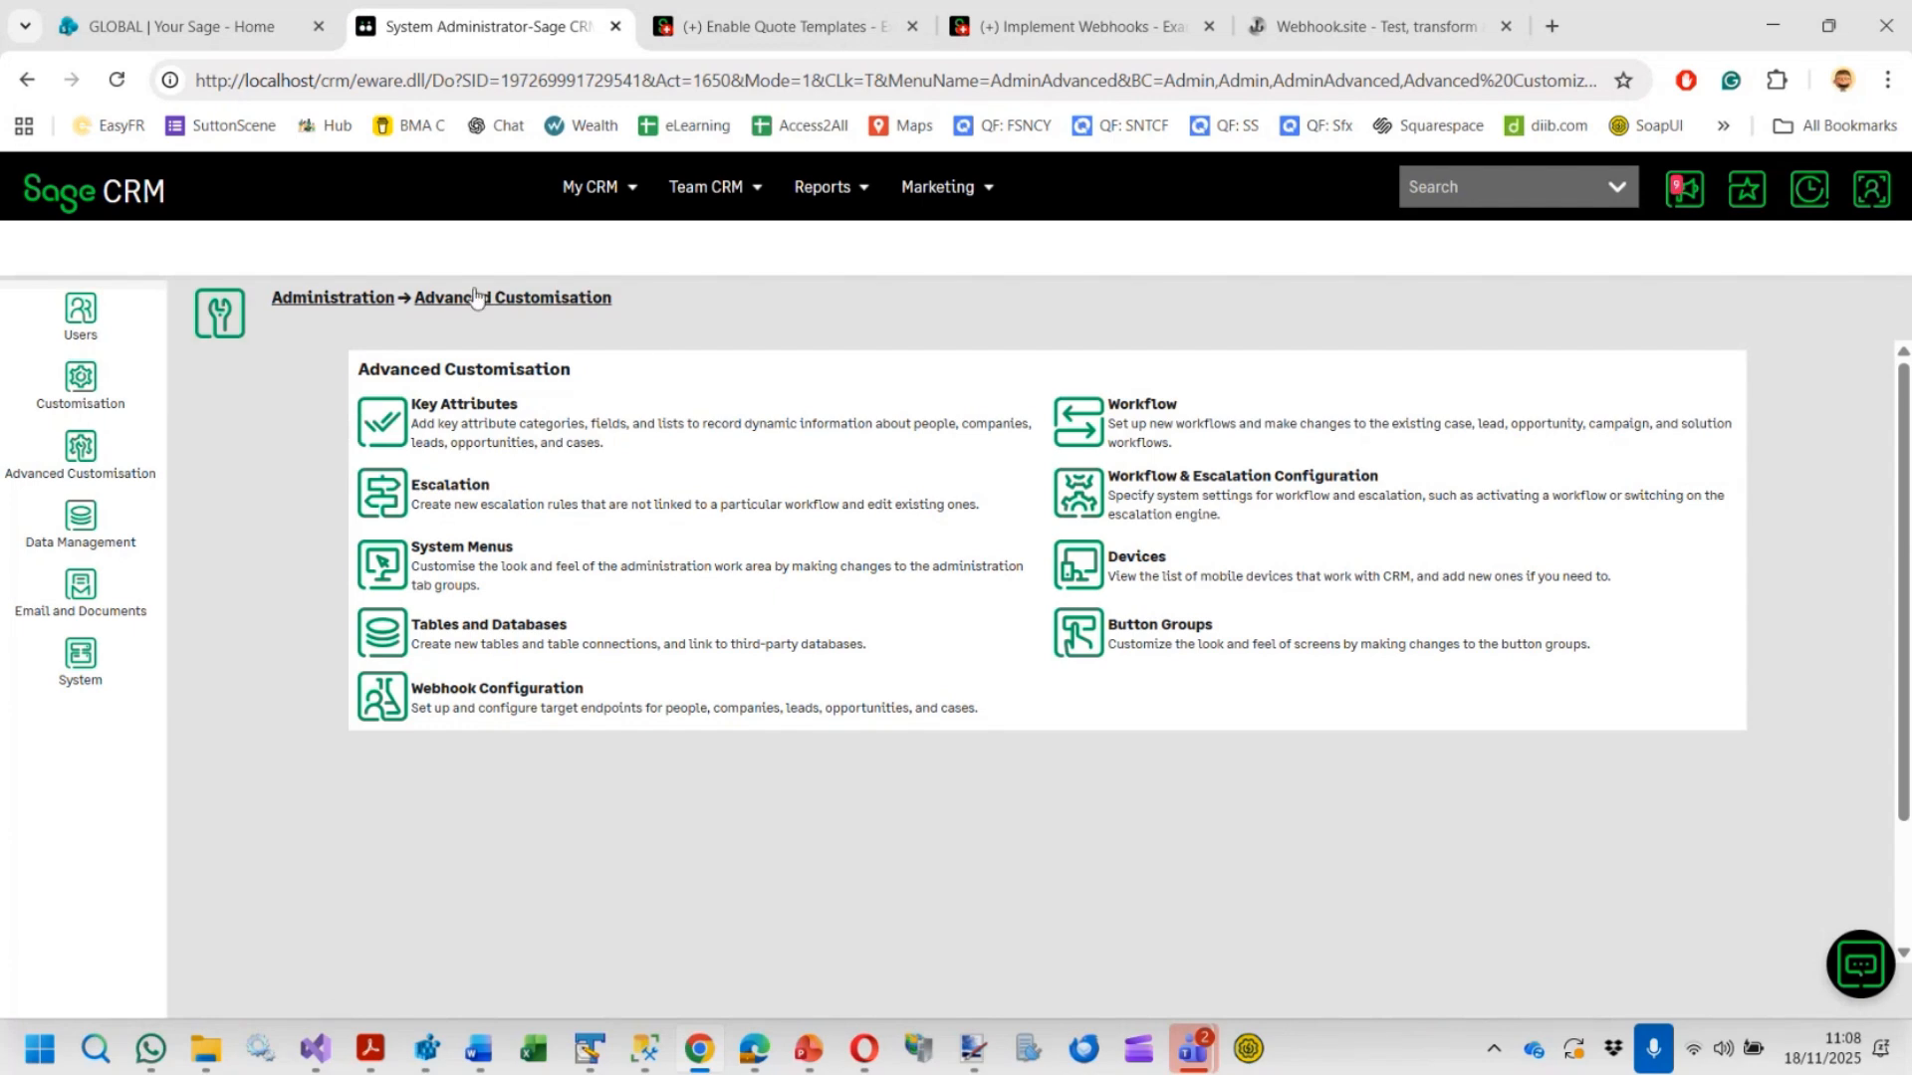
pyautogui.click(481, 635)
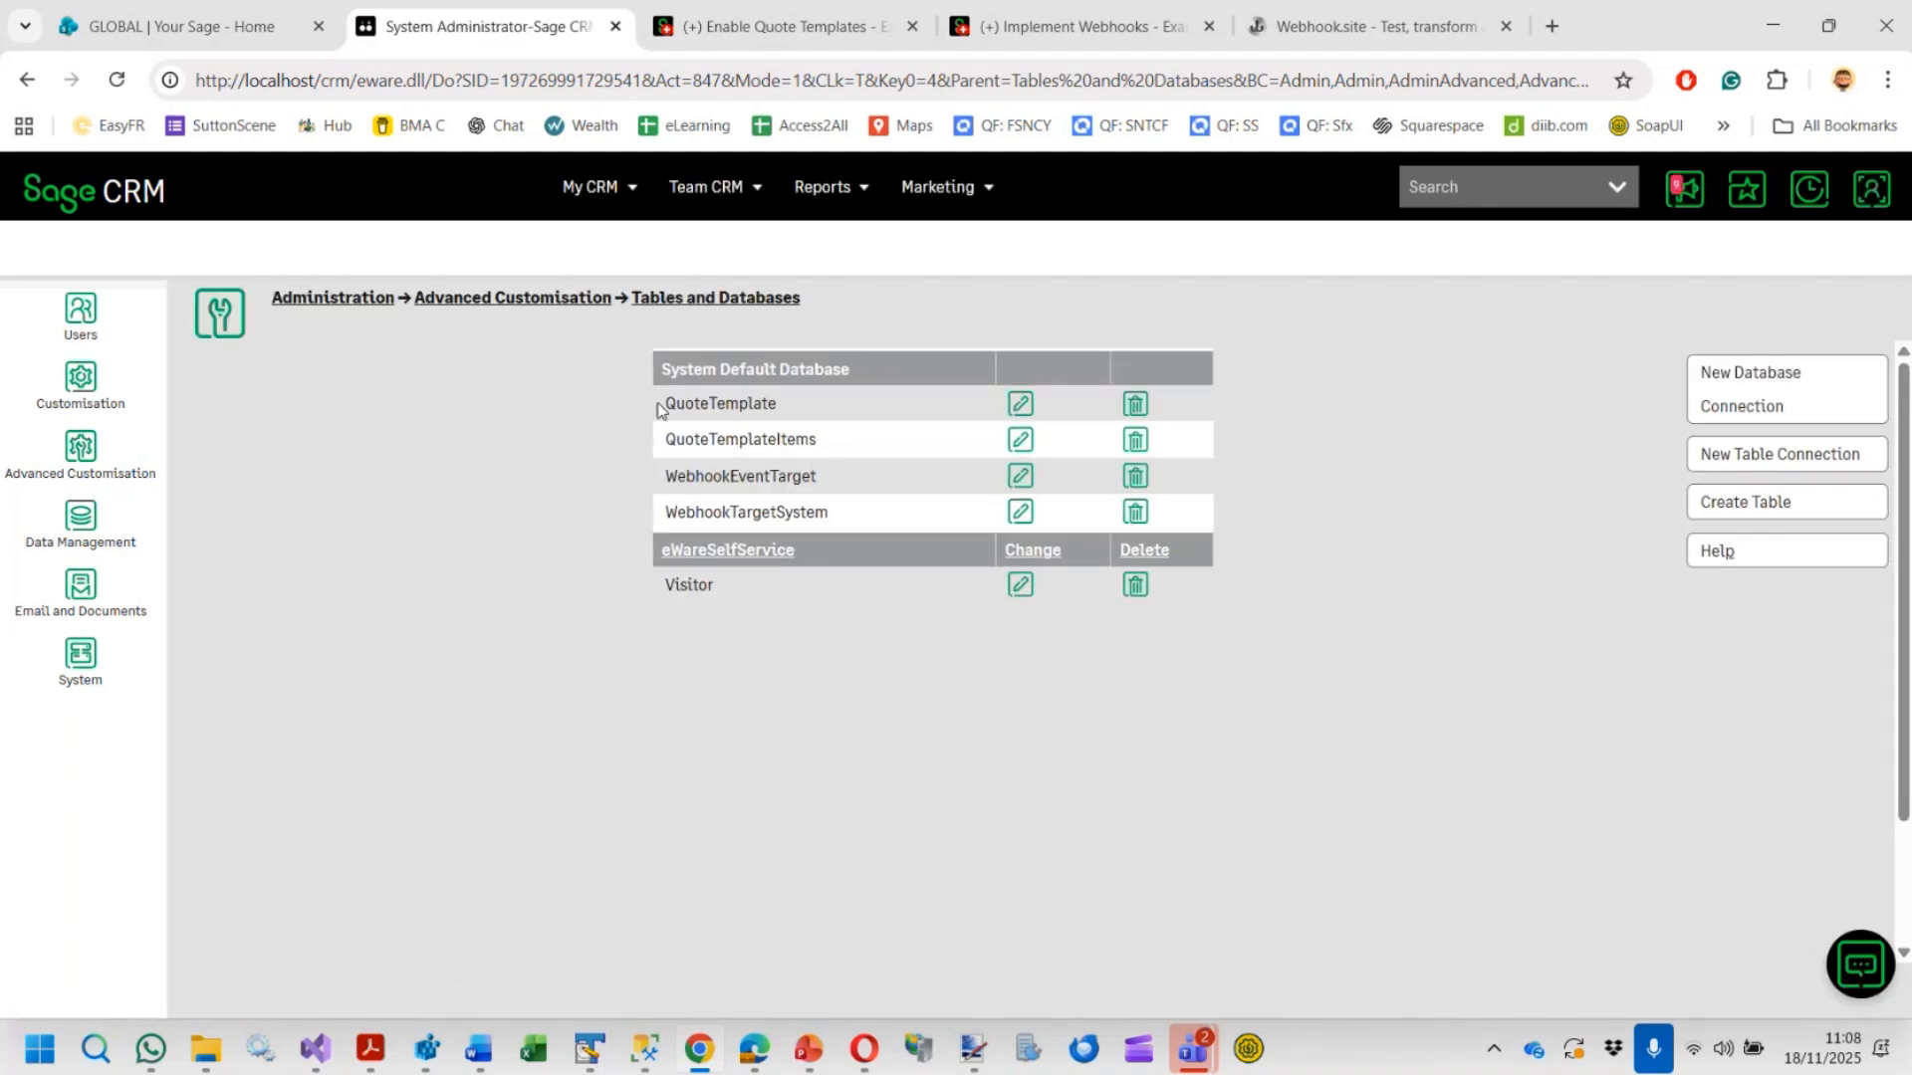
pyautogui.moveTo(662, 408); pyautogui.dragTo(754, 407)
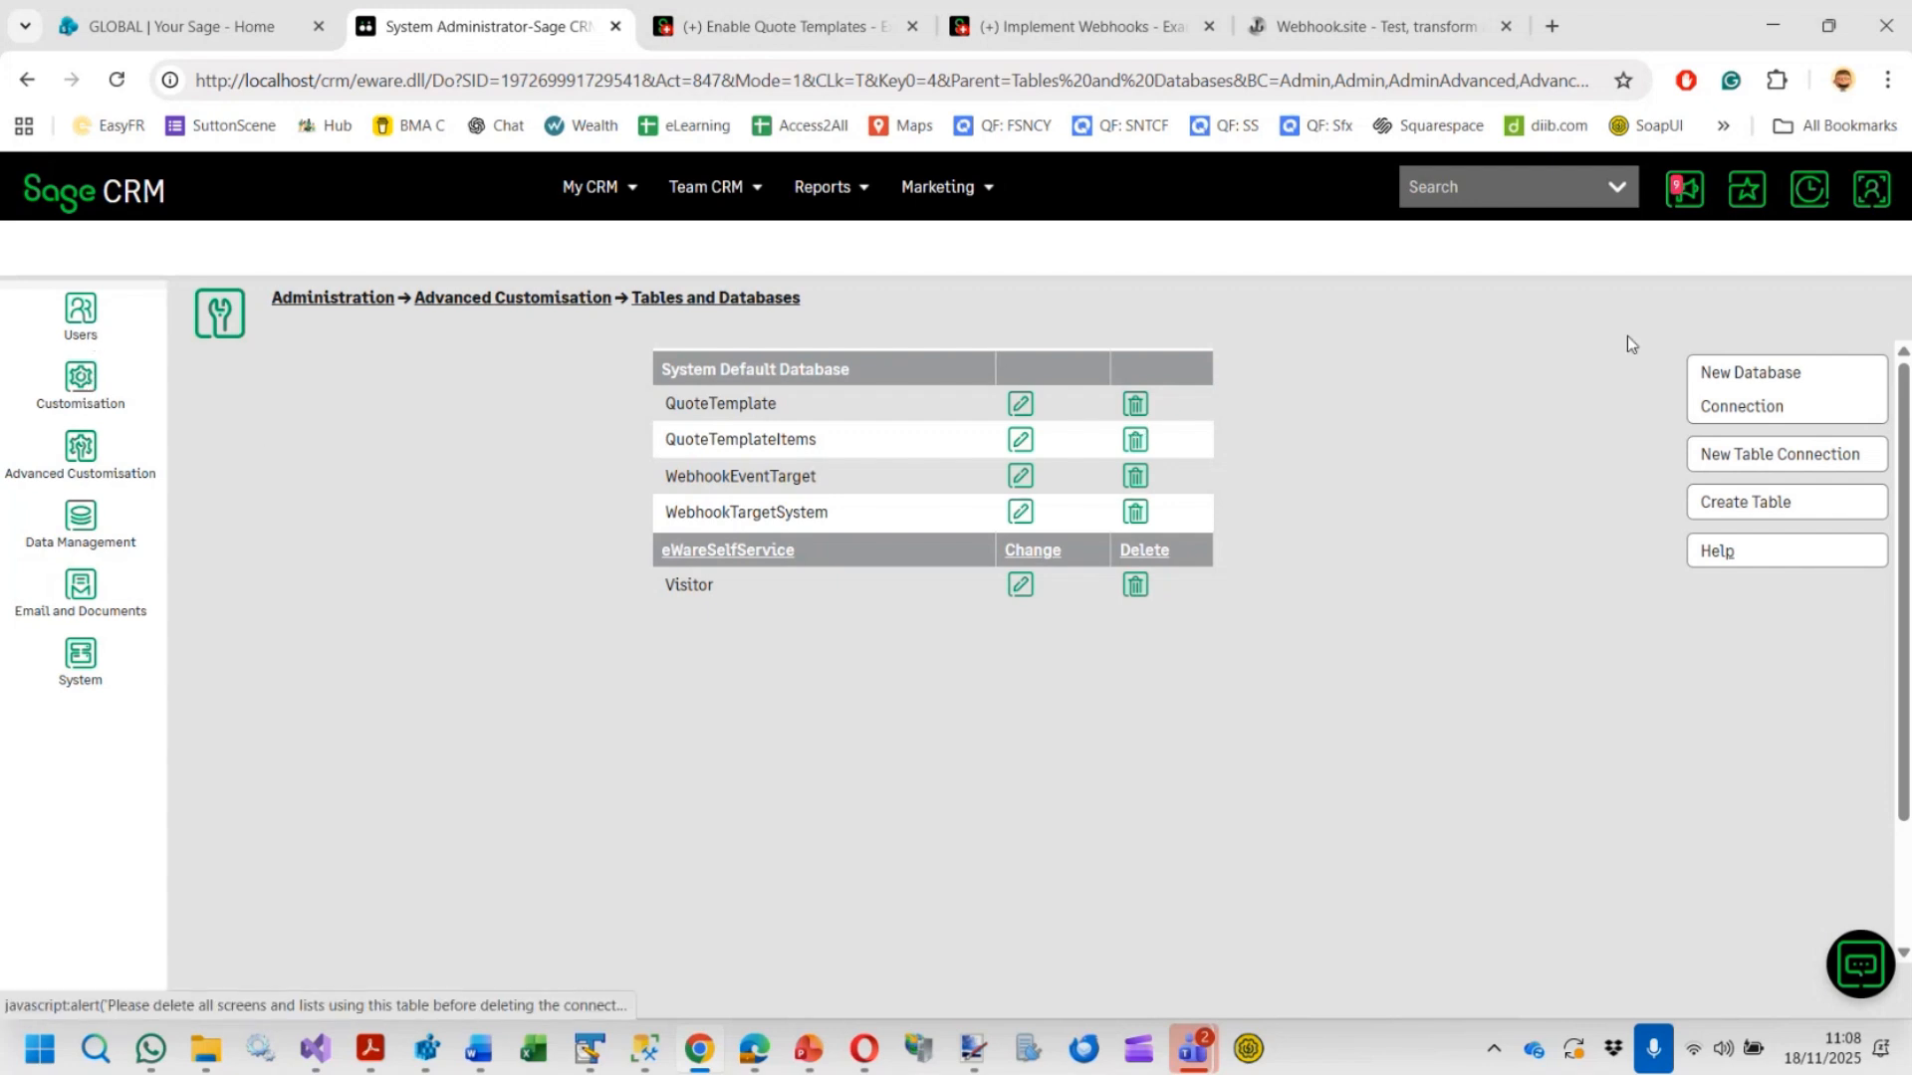
# Open the Gatecom Ltd company's 120 user Expense system opportunity from the recent items
pyautogui.click(1792, 197)
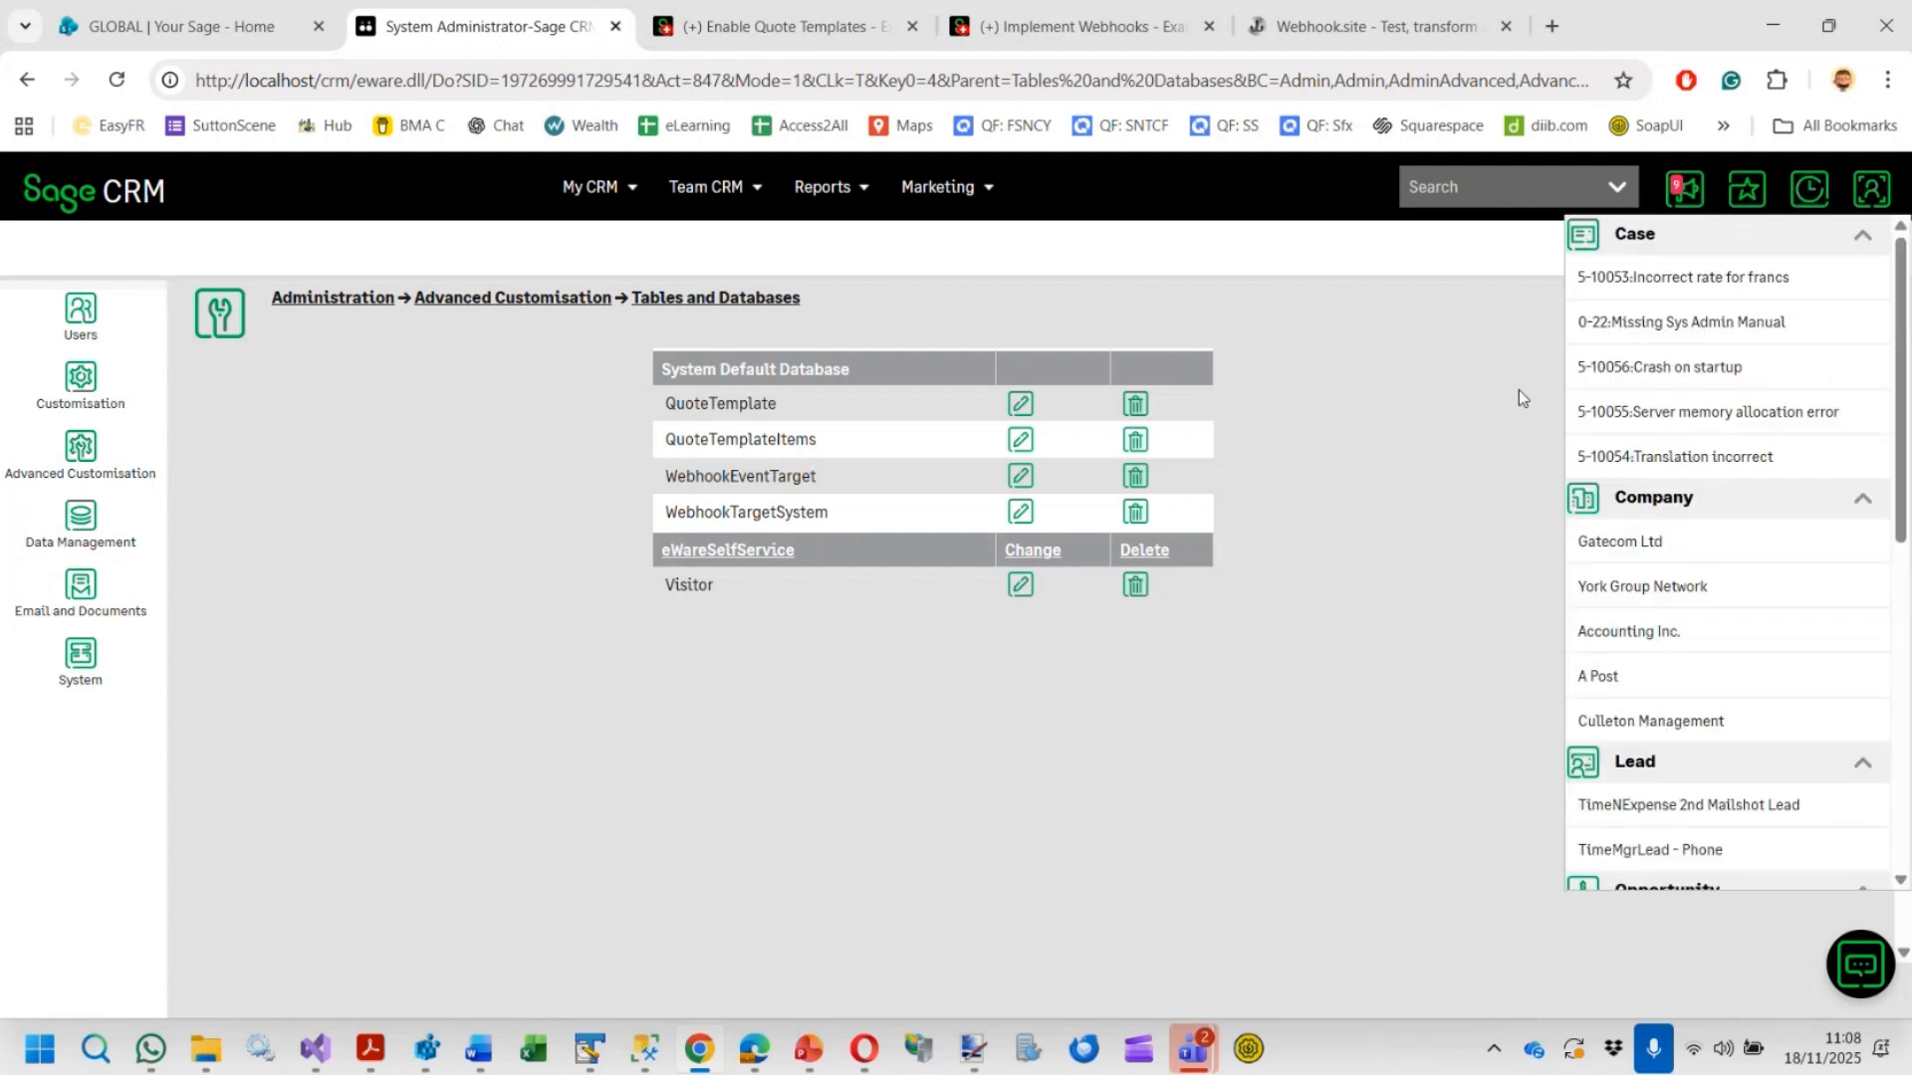
pyautogui.click(1623, 541)
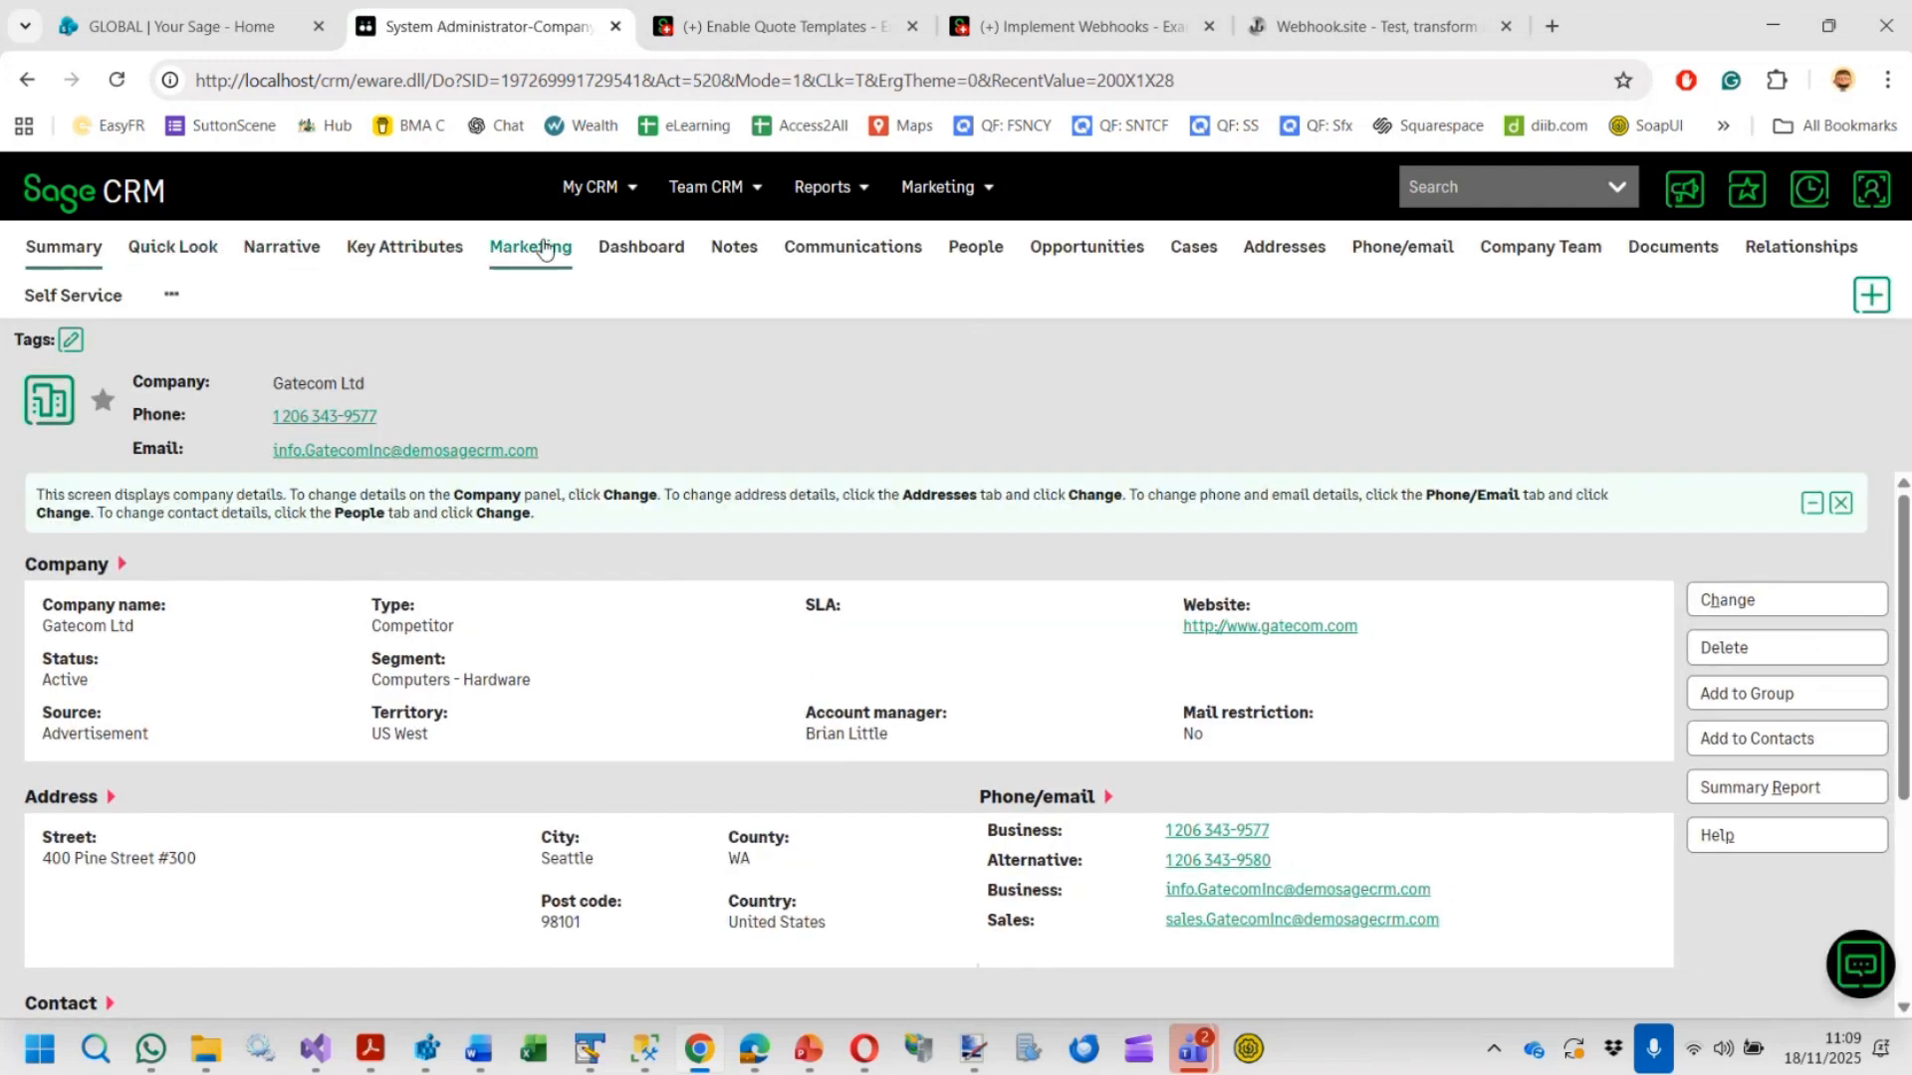
pyautogui.click(1095, 254)
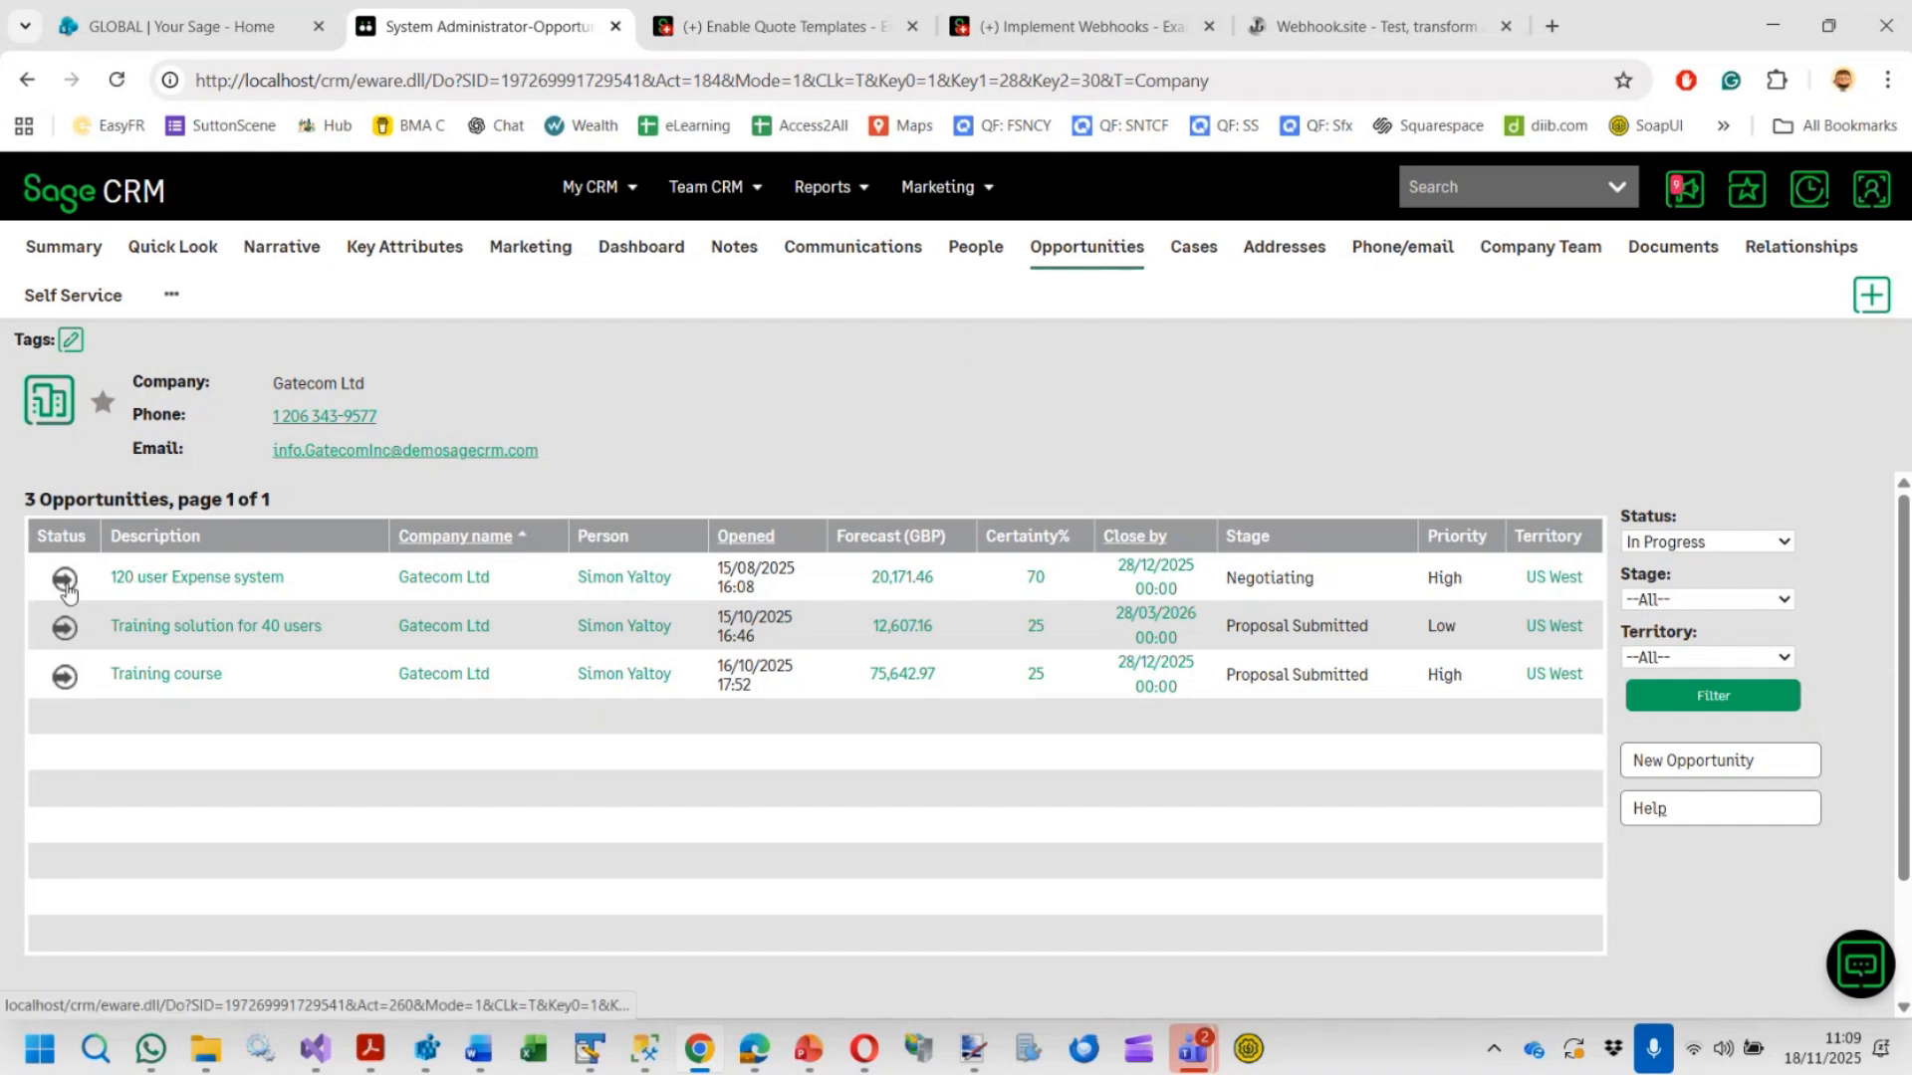
pyautogui.click(65, 579)
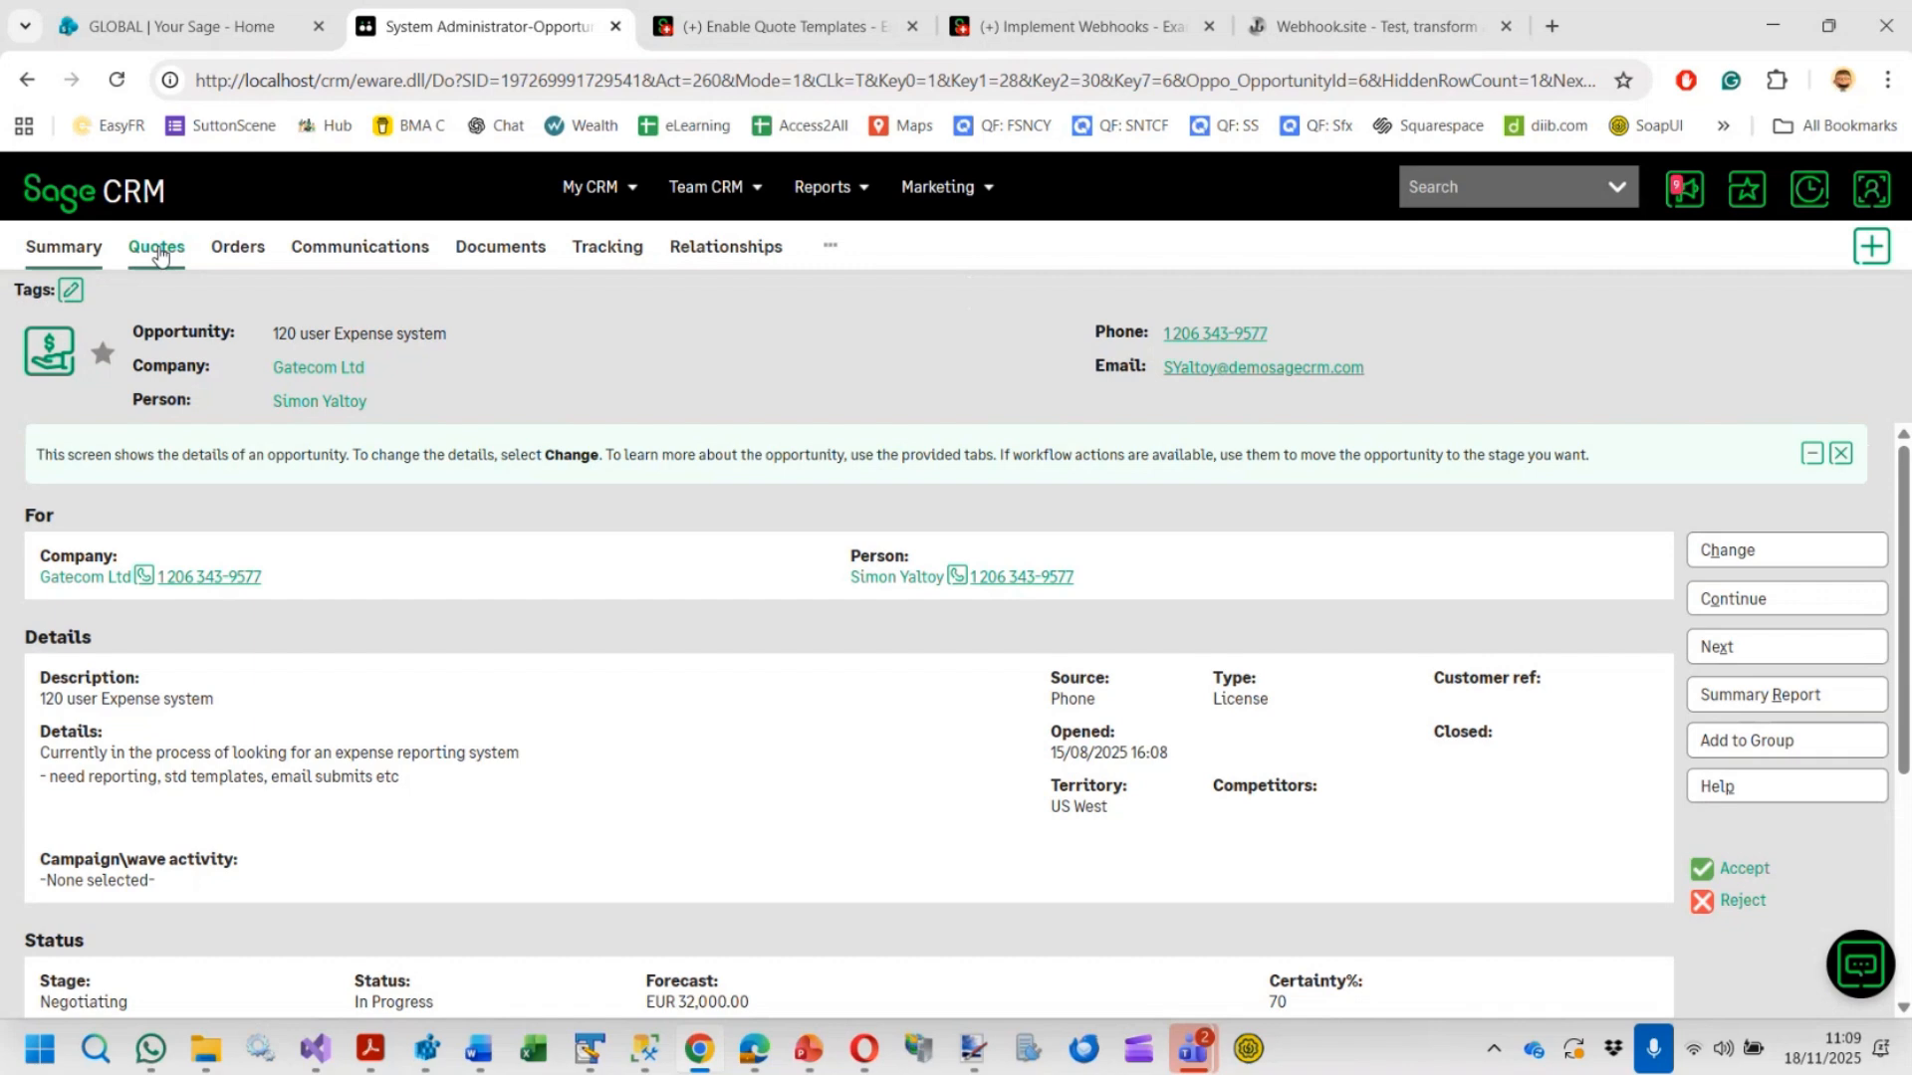
# Open quote QT-6/1 from the opportunity's quotes list
pyautogui.click(167, 256)
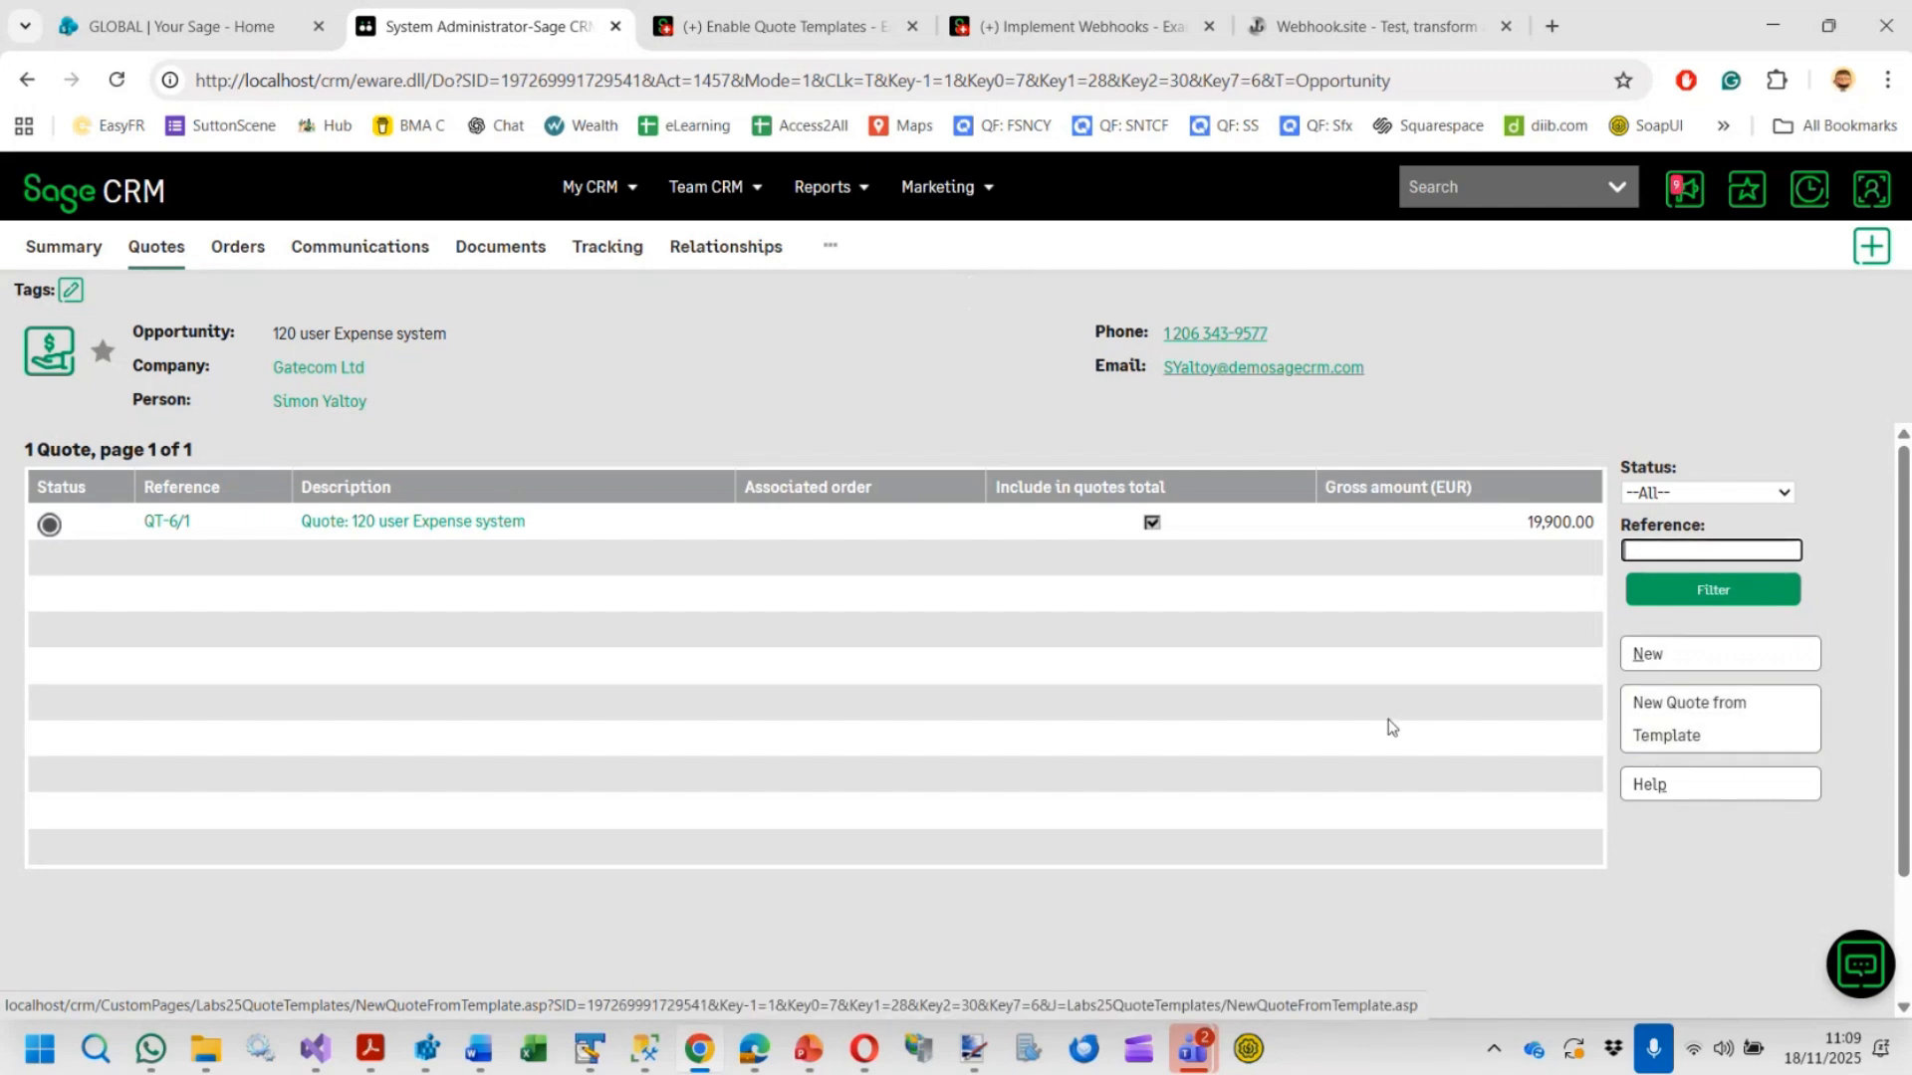
pyautogui.click(161, 524)
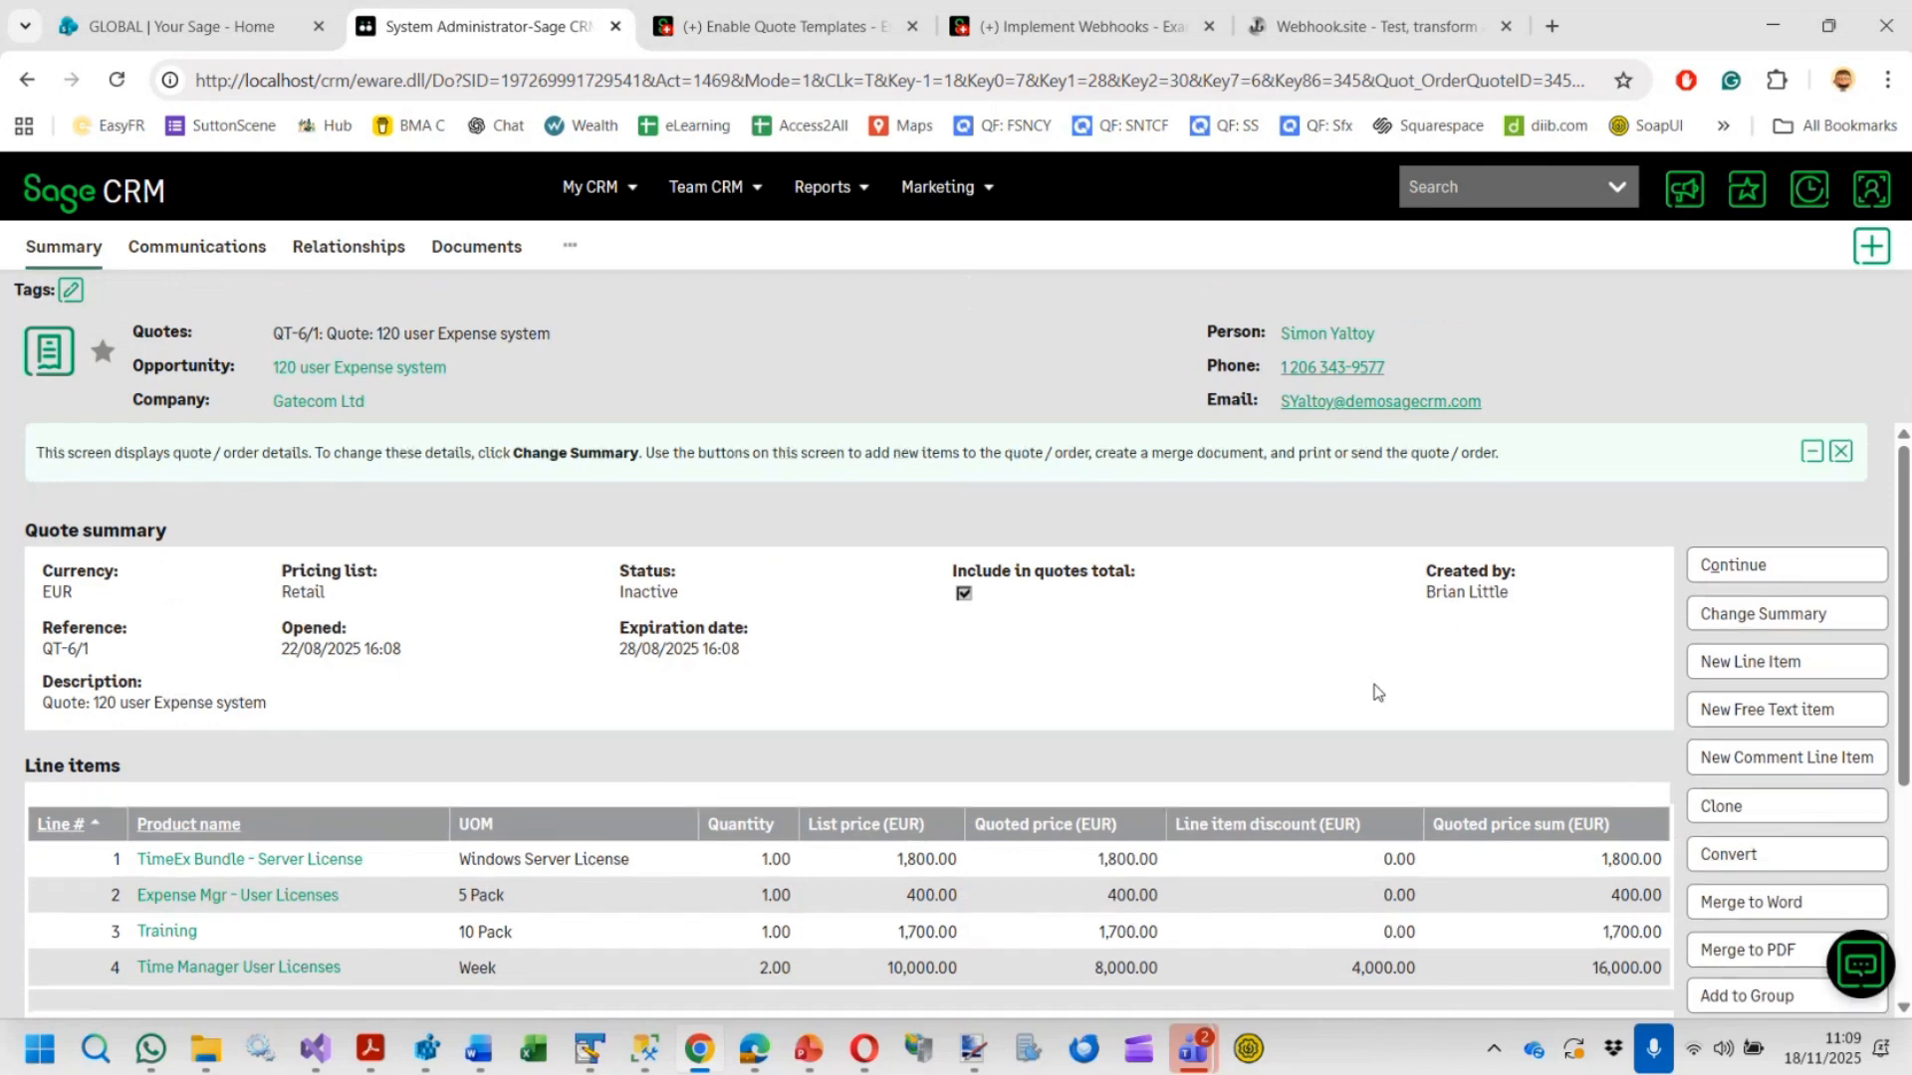
# Save quote QT-6/1 as a quote template named Complex Expense System
pyautogui.scroll(-3, 1424, 709)
pyautogui.scroll(-2, 1424, 709)
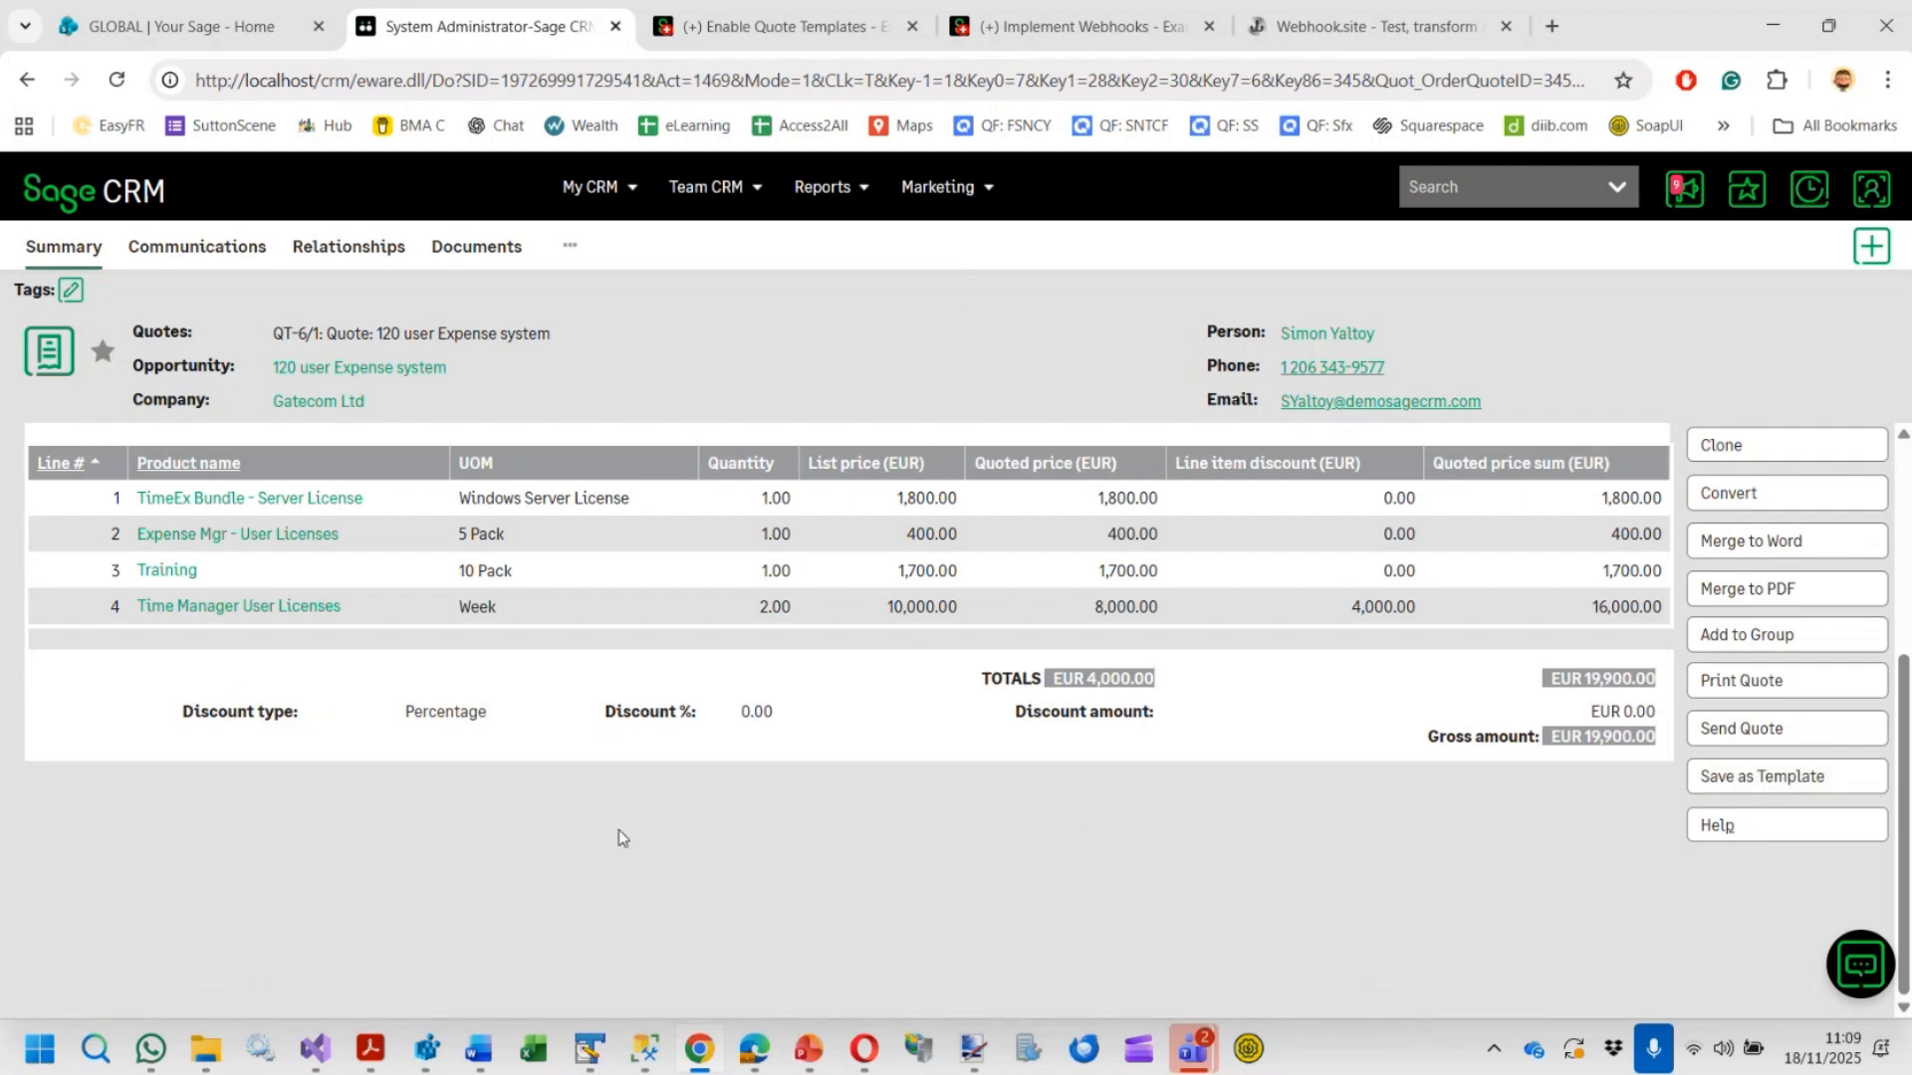
pyautogui.scroll(3, 618, 830)
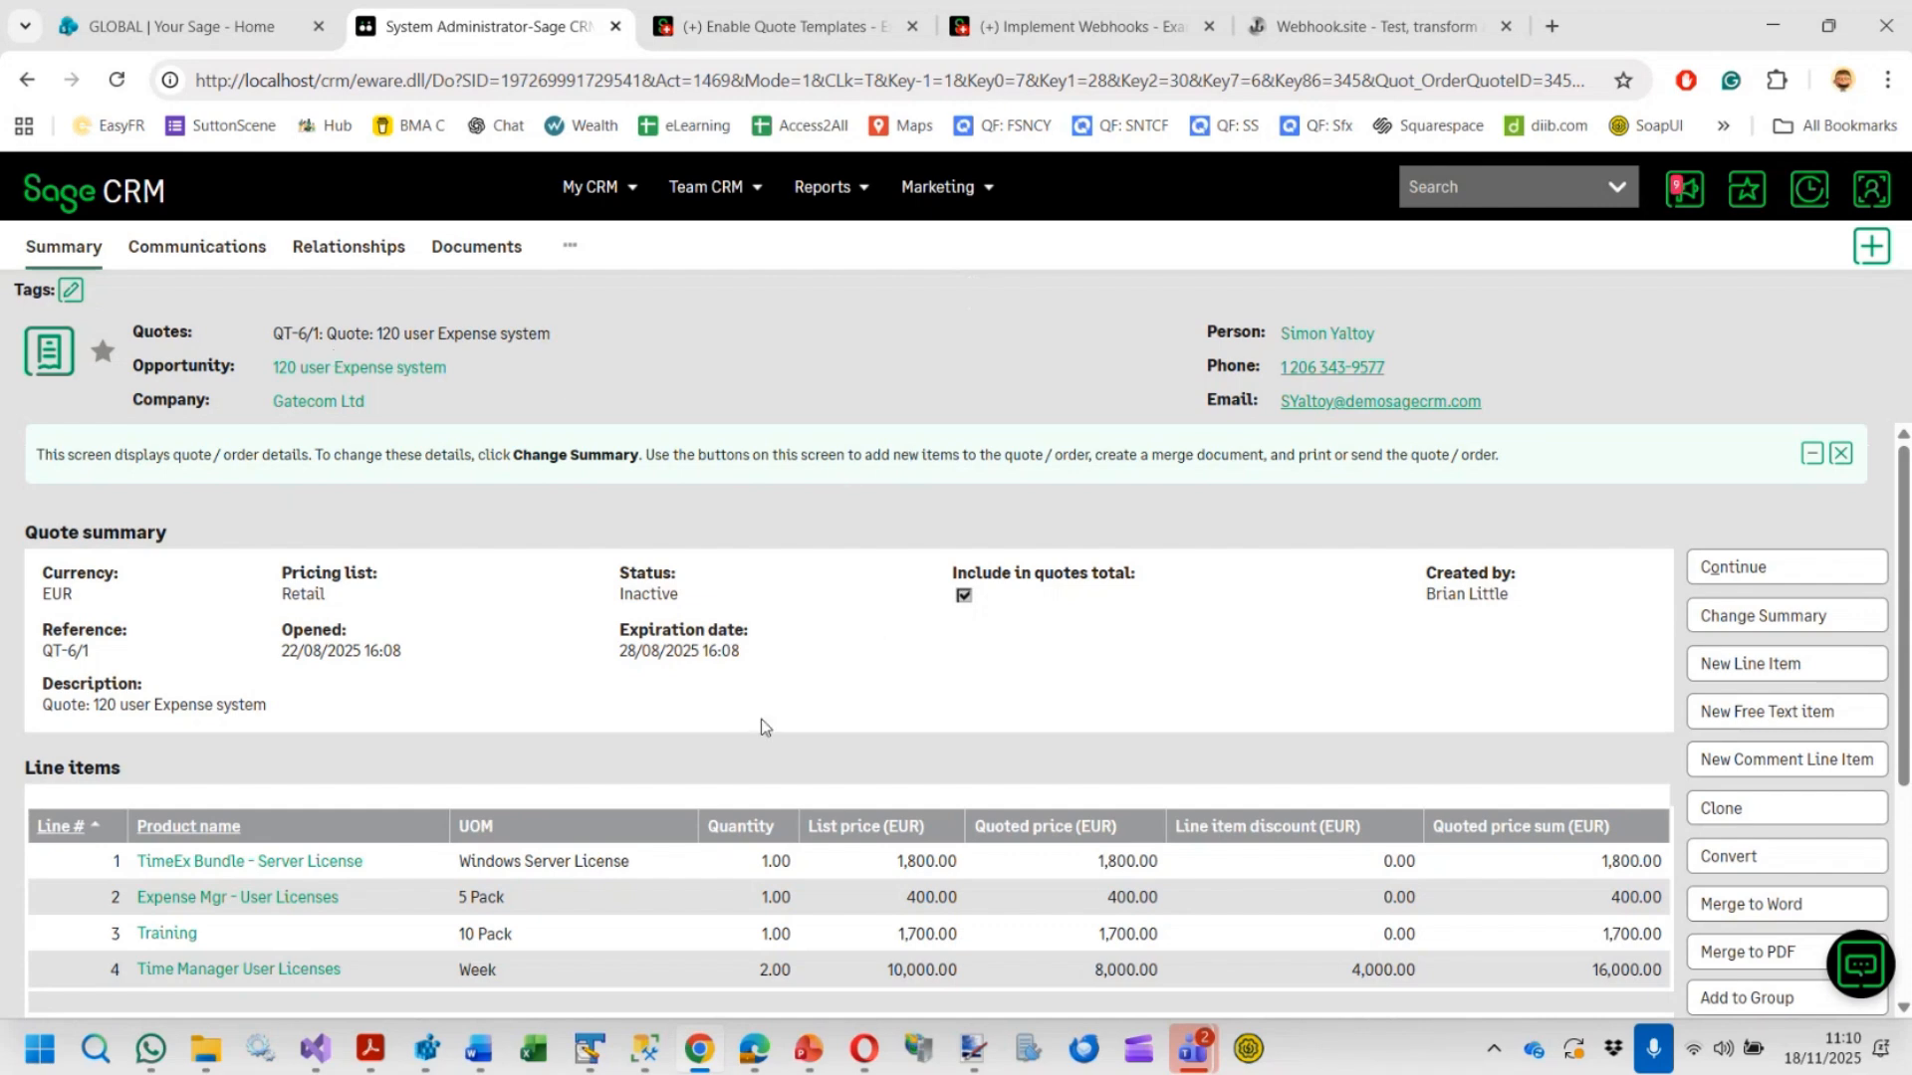
pyautogui.scroll(-2, 760, 719)
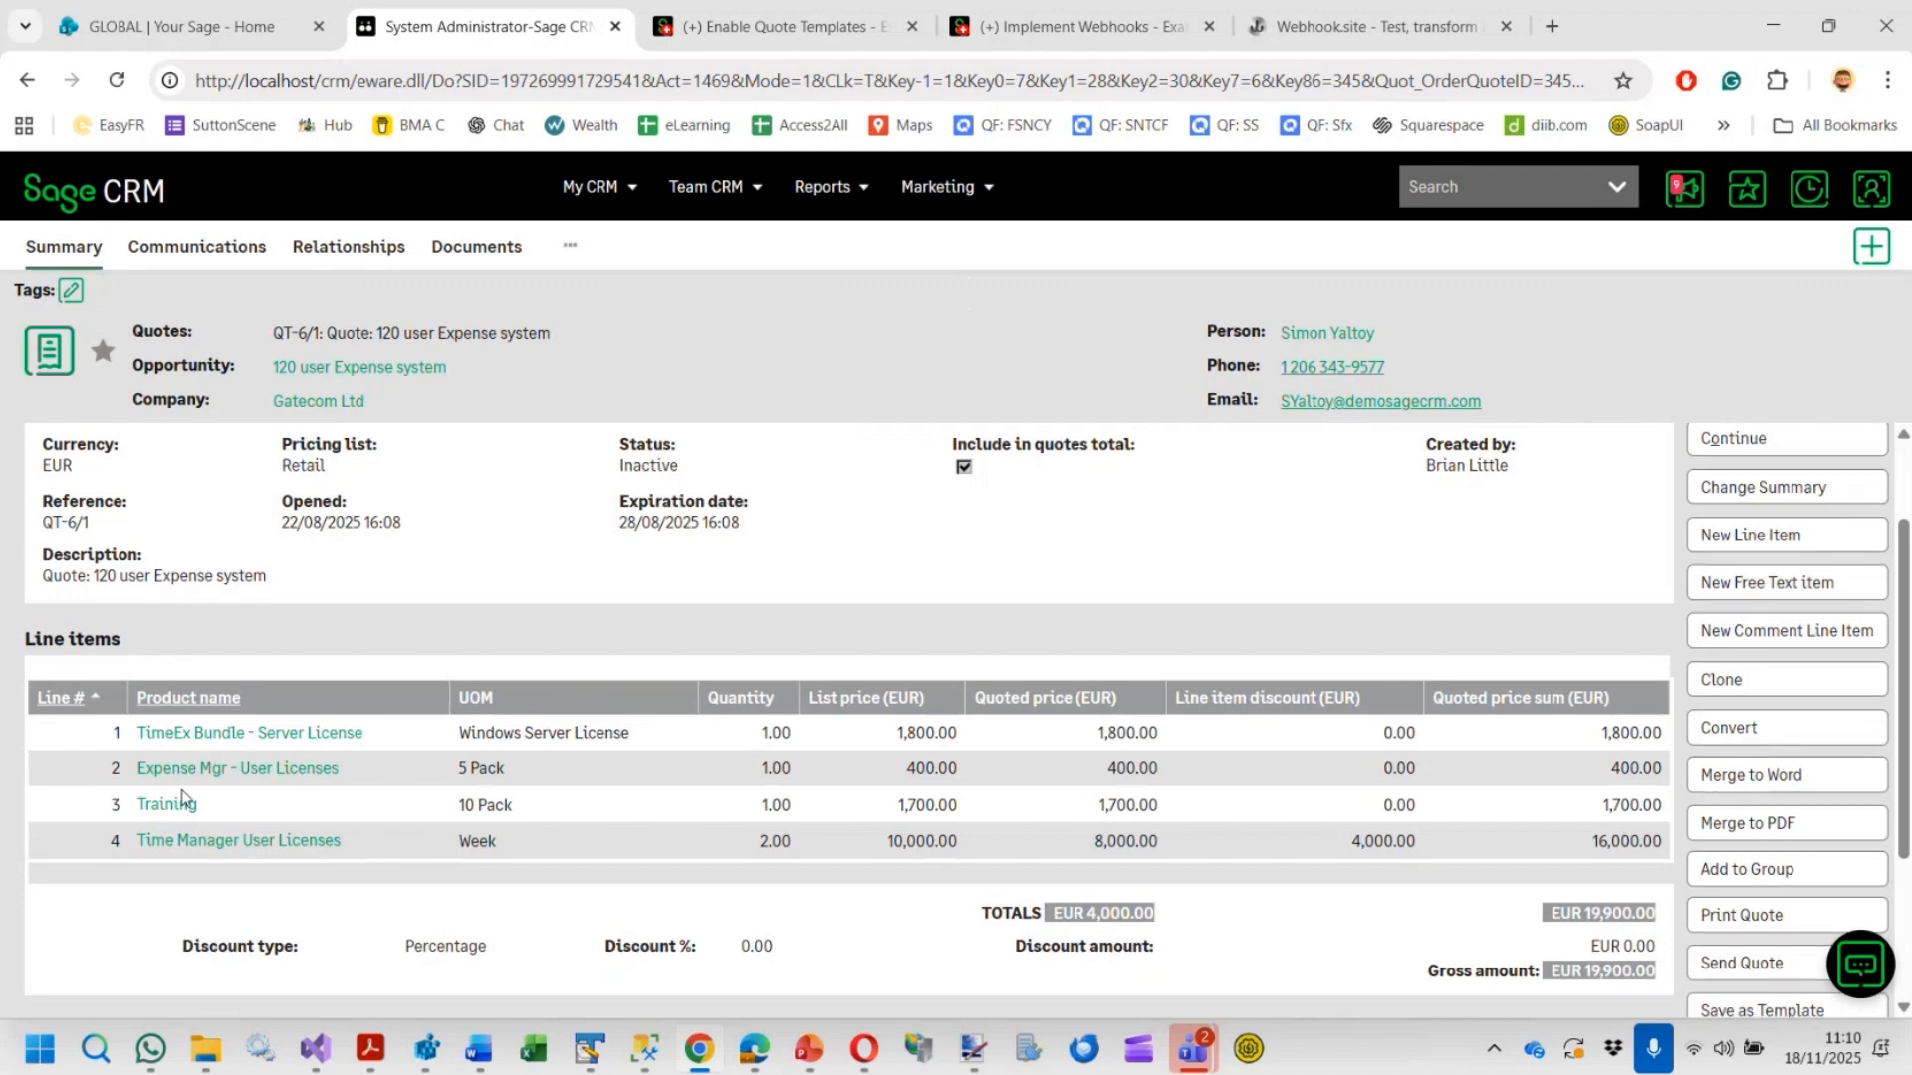
pyautogui.scroll(-1, 181, 791)
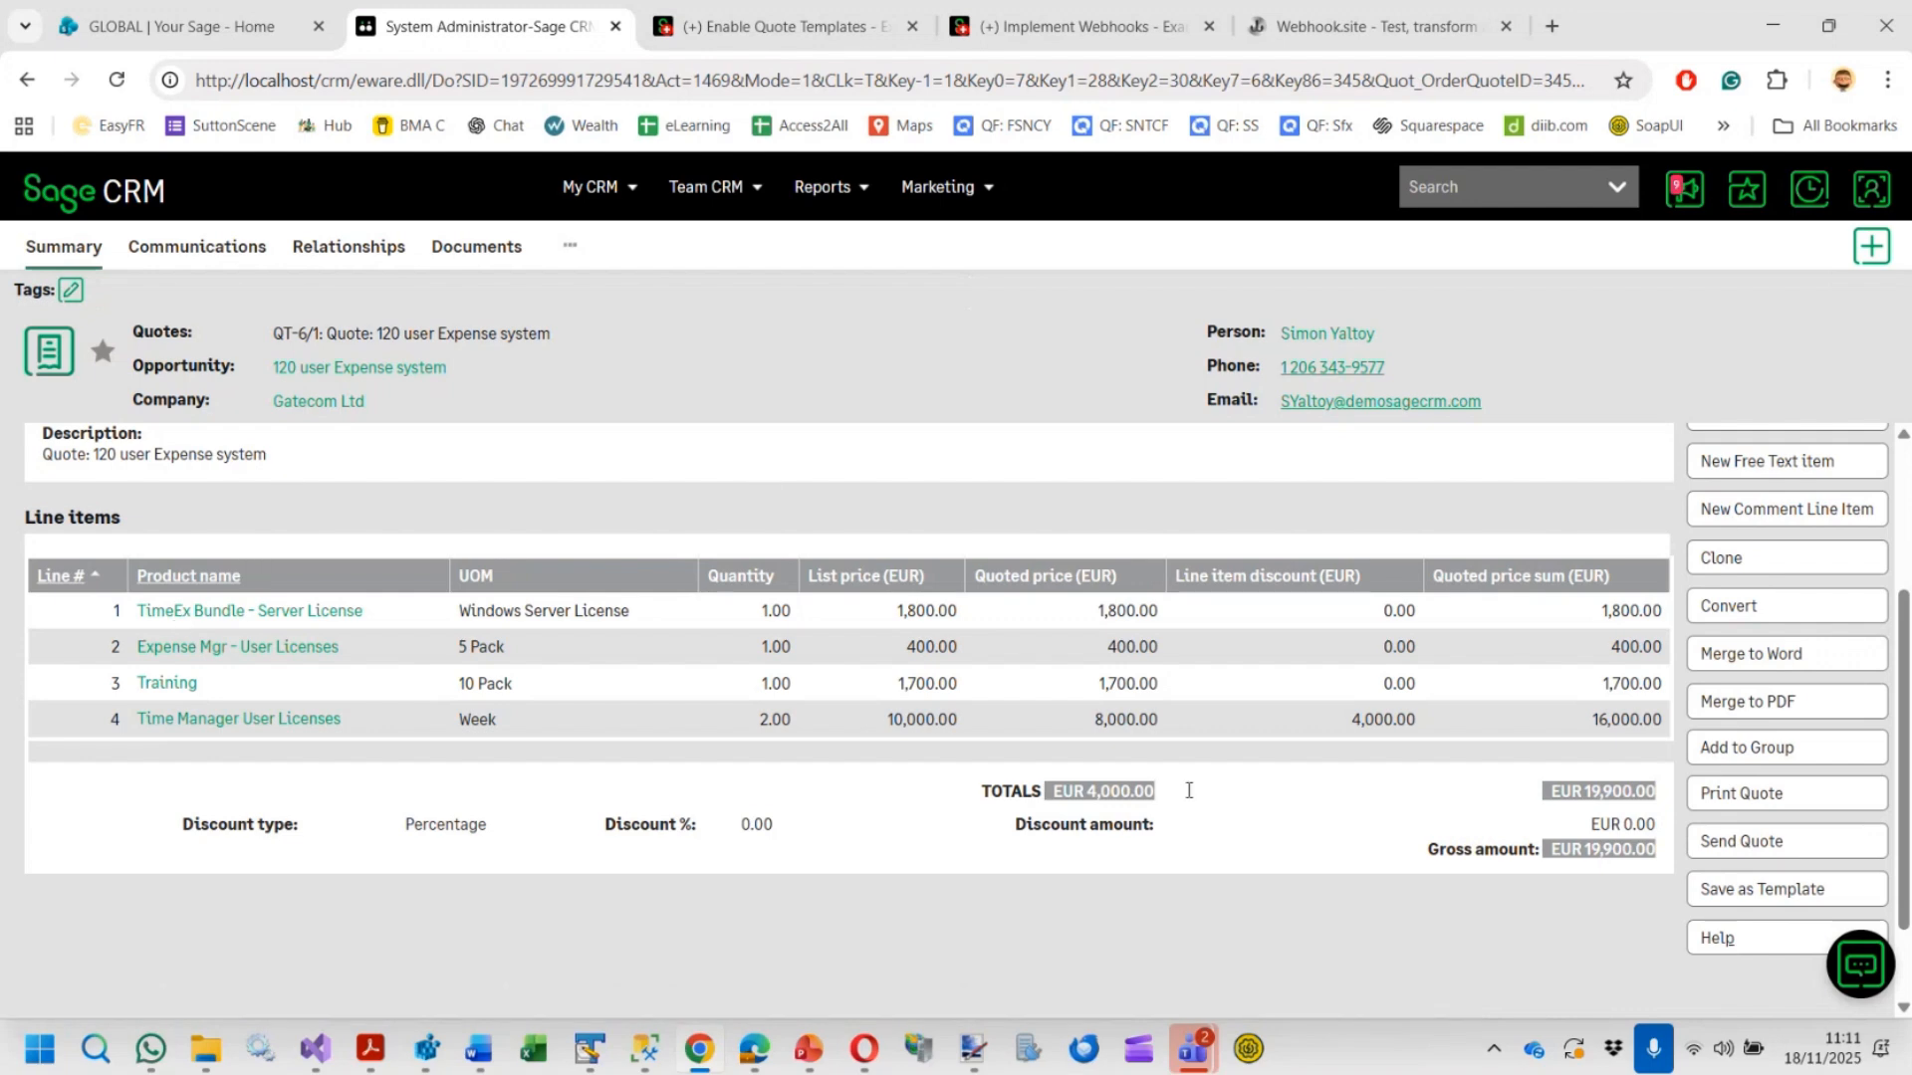
pyautogui.click(1760, 899)
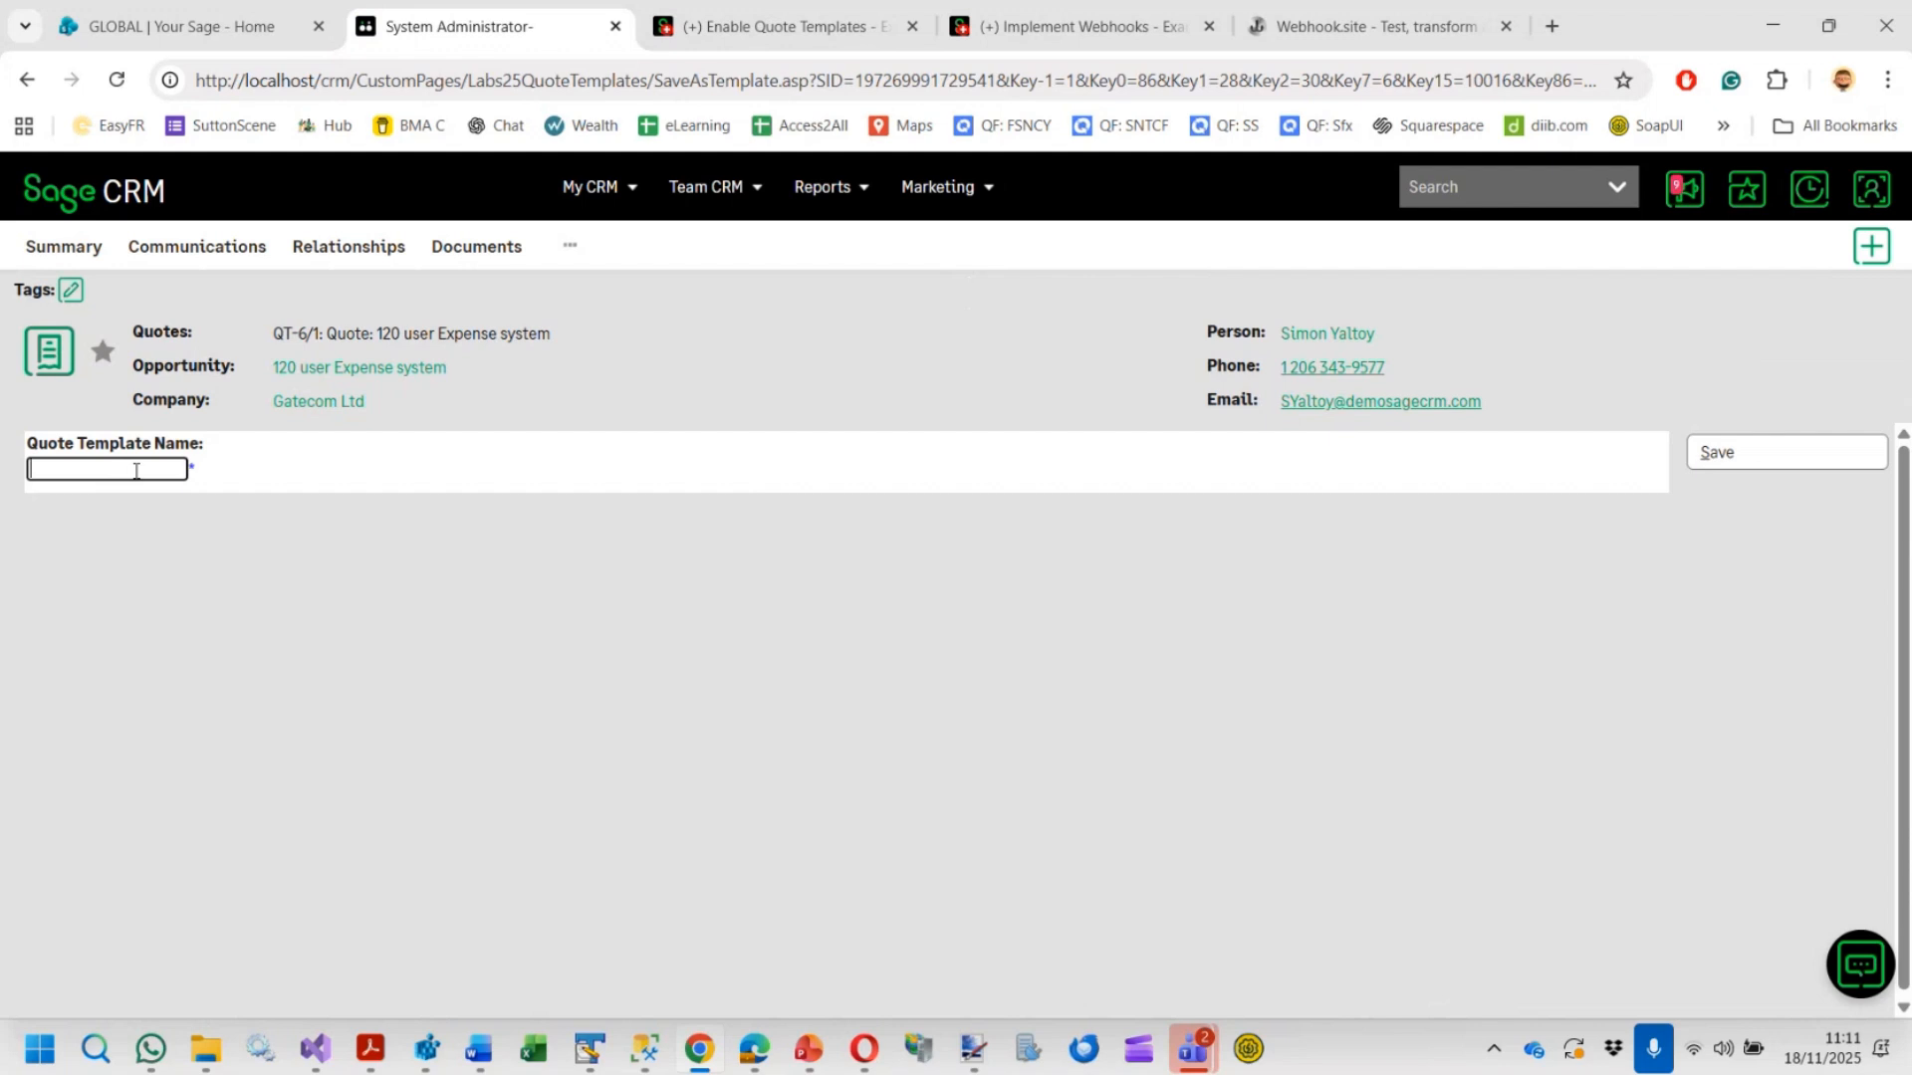
pyautogui.click(132, 470)
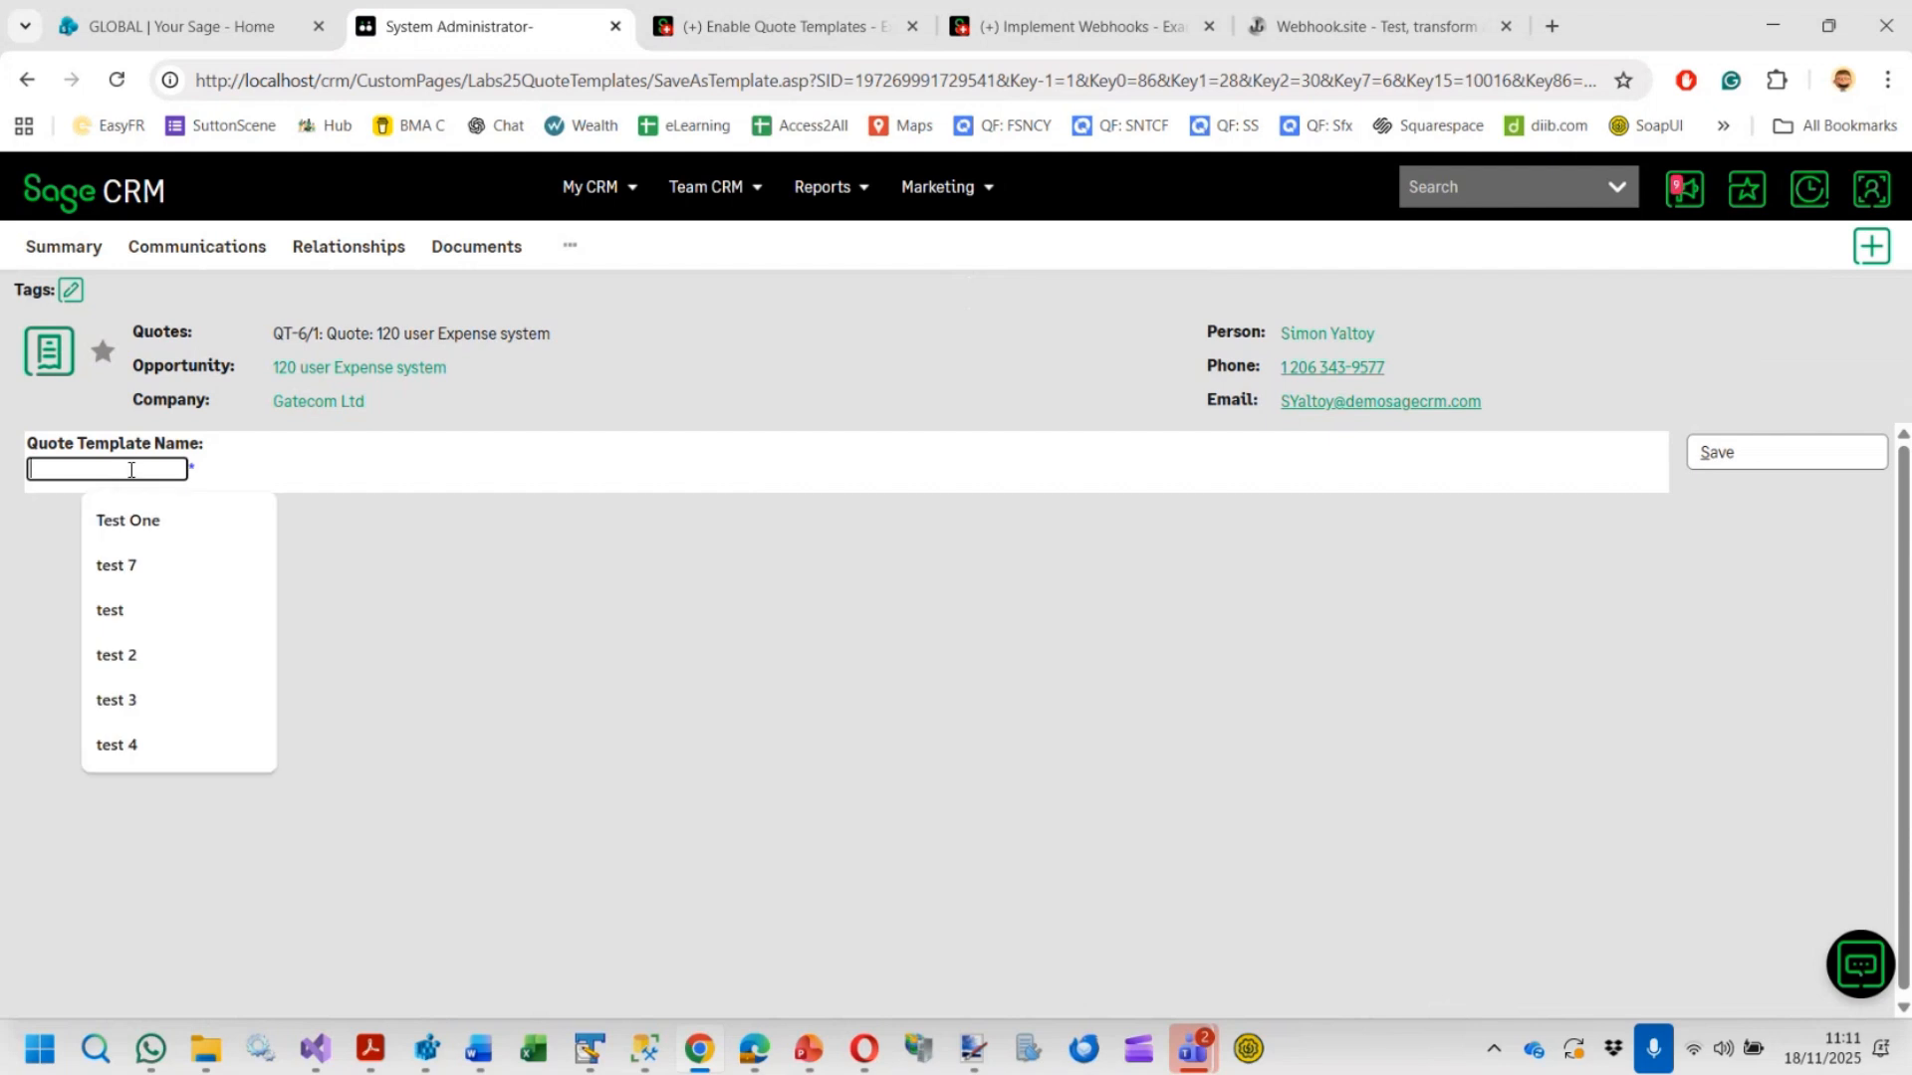
pyautogui.write('Complex')
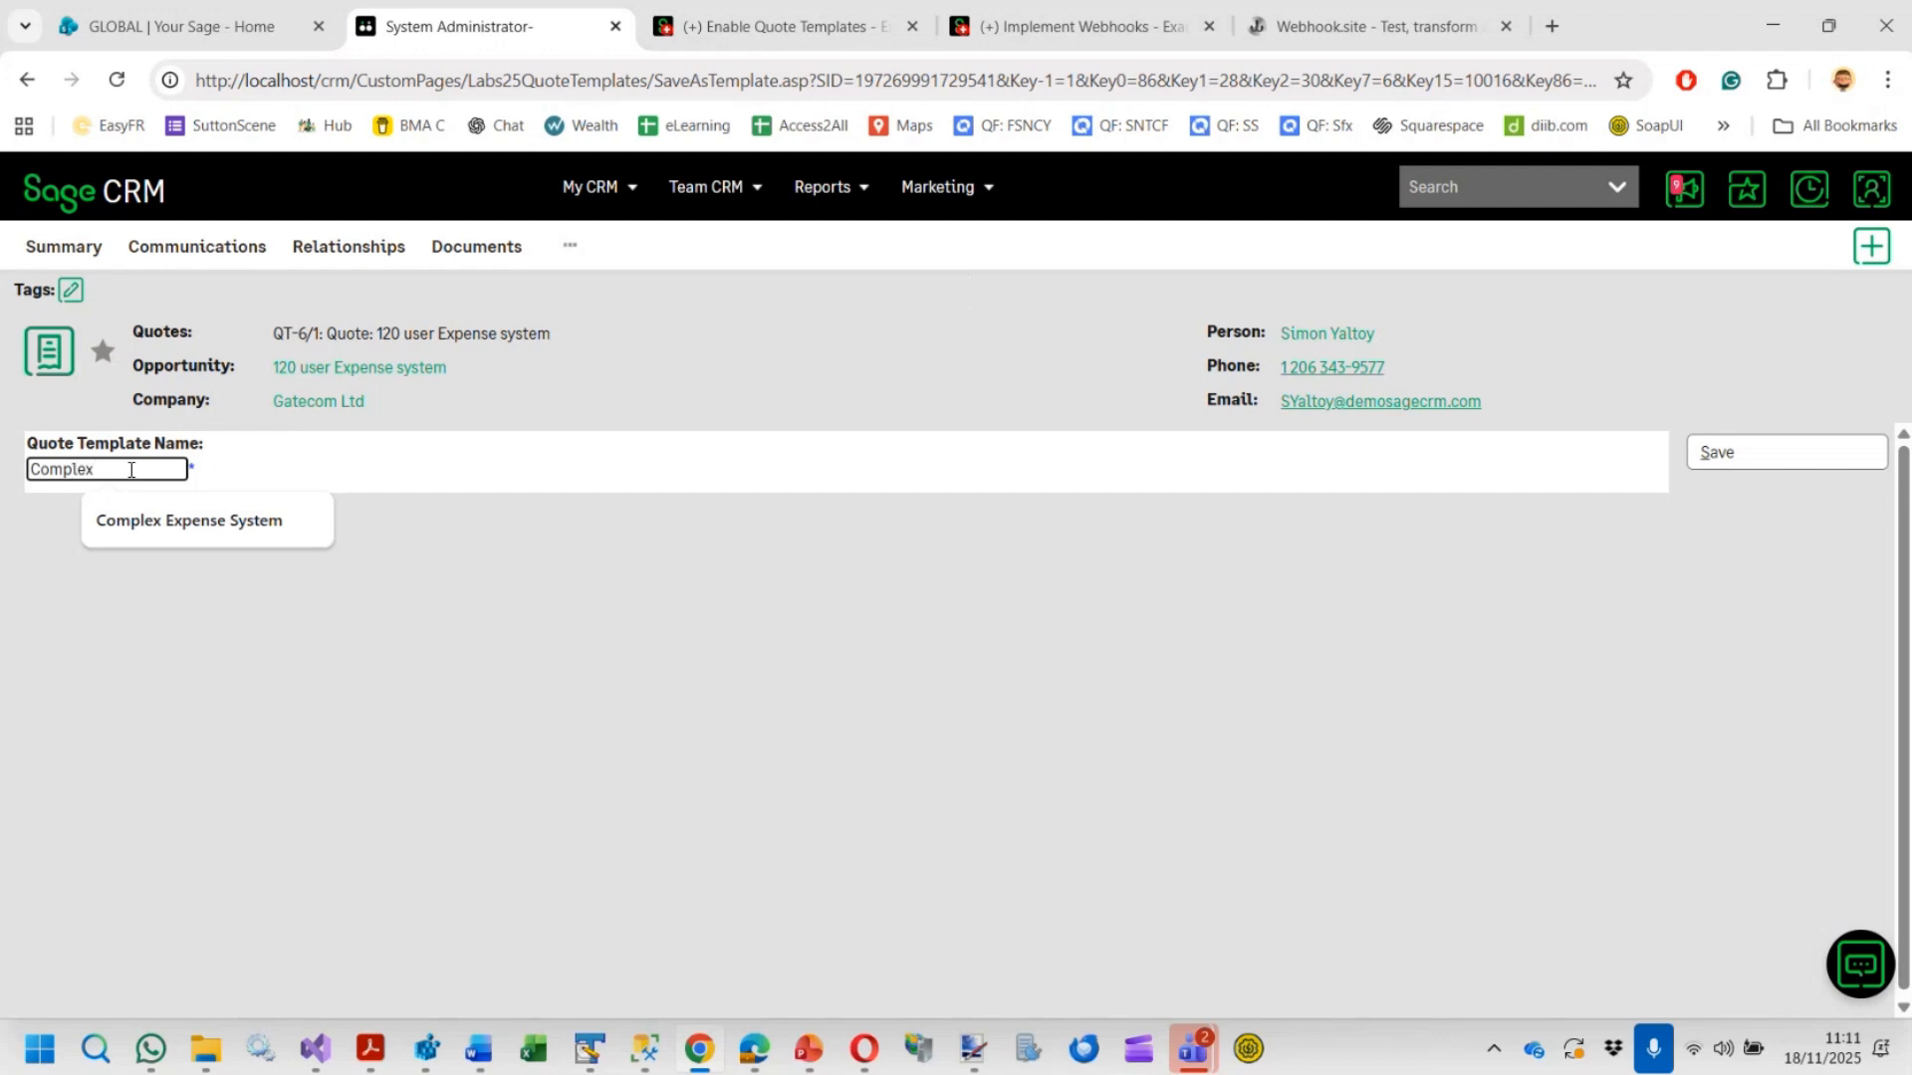
pyautogui.press('Down')
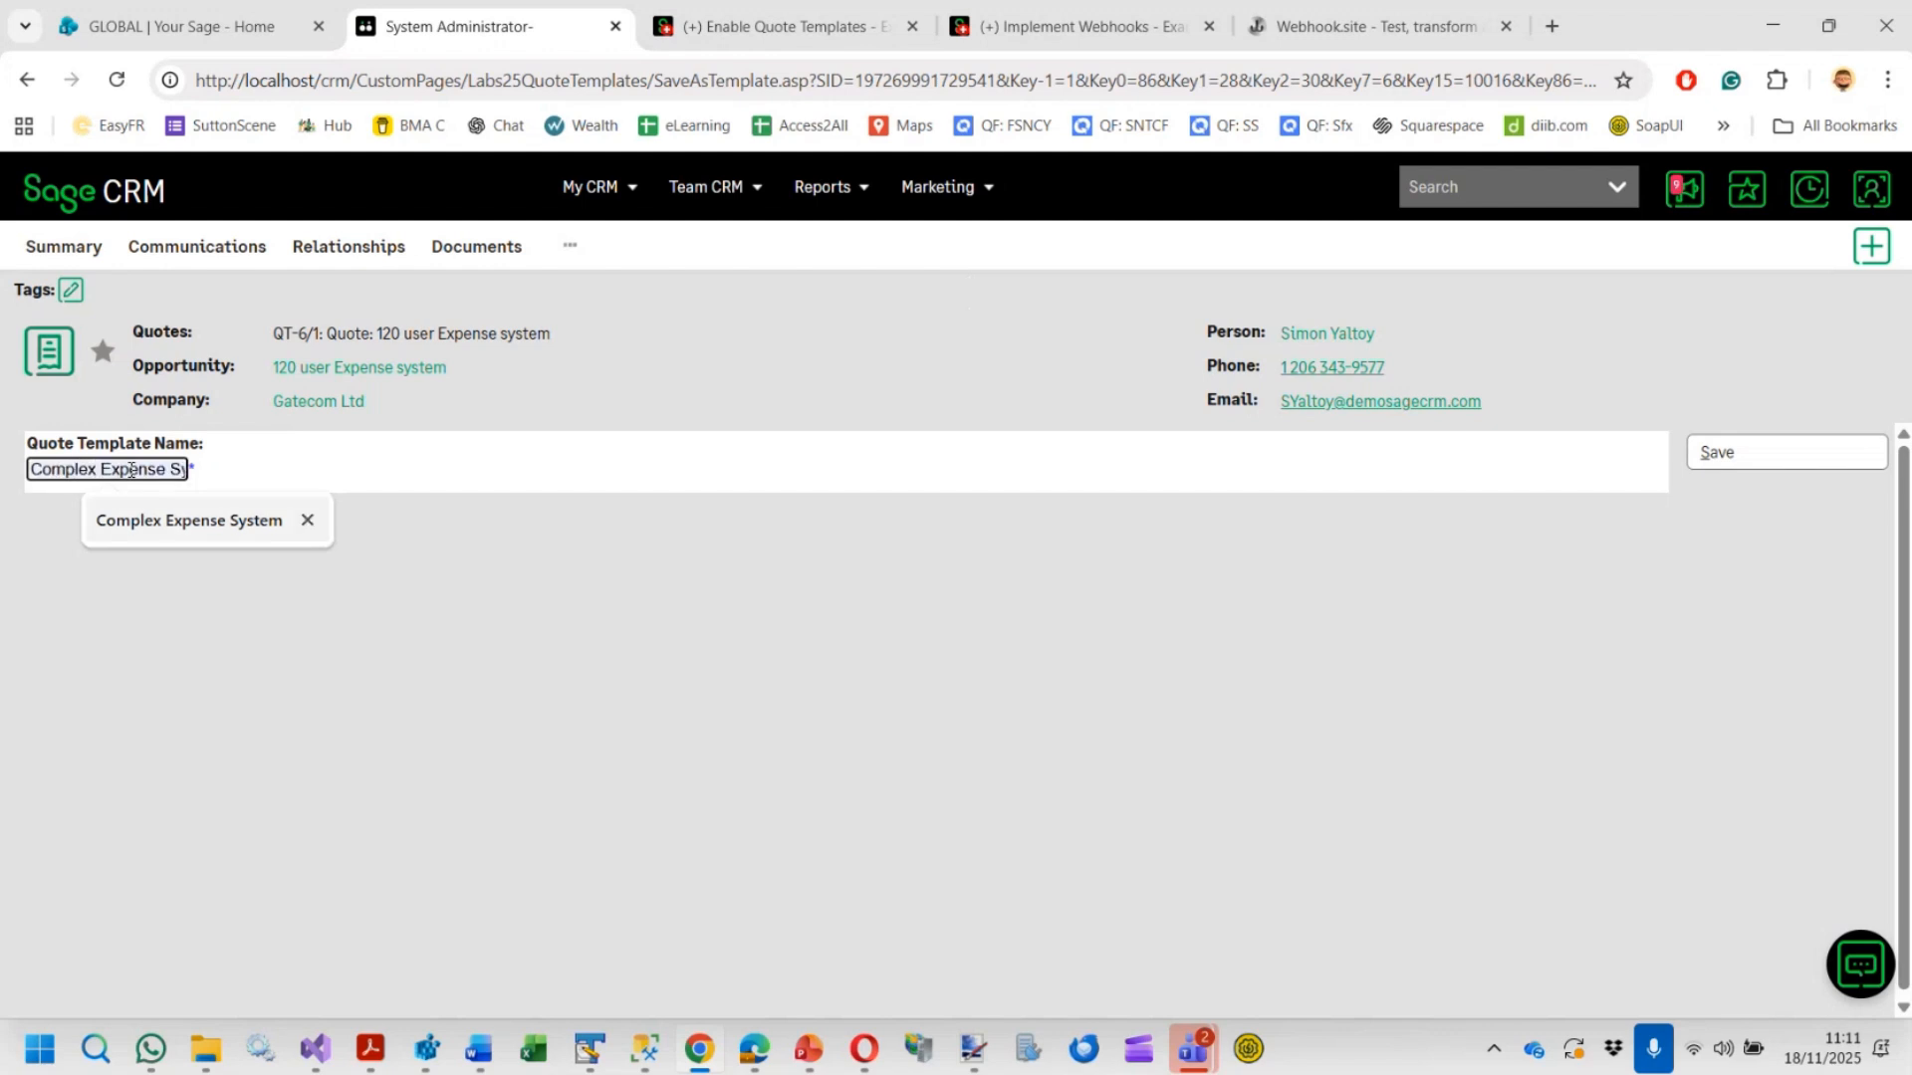
pyautogui.click(214, 519)
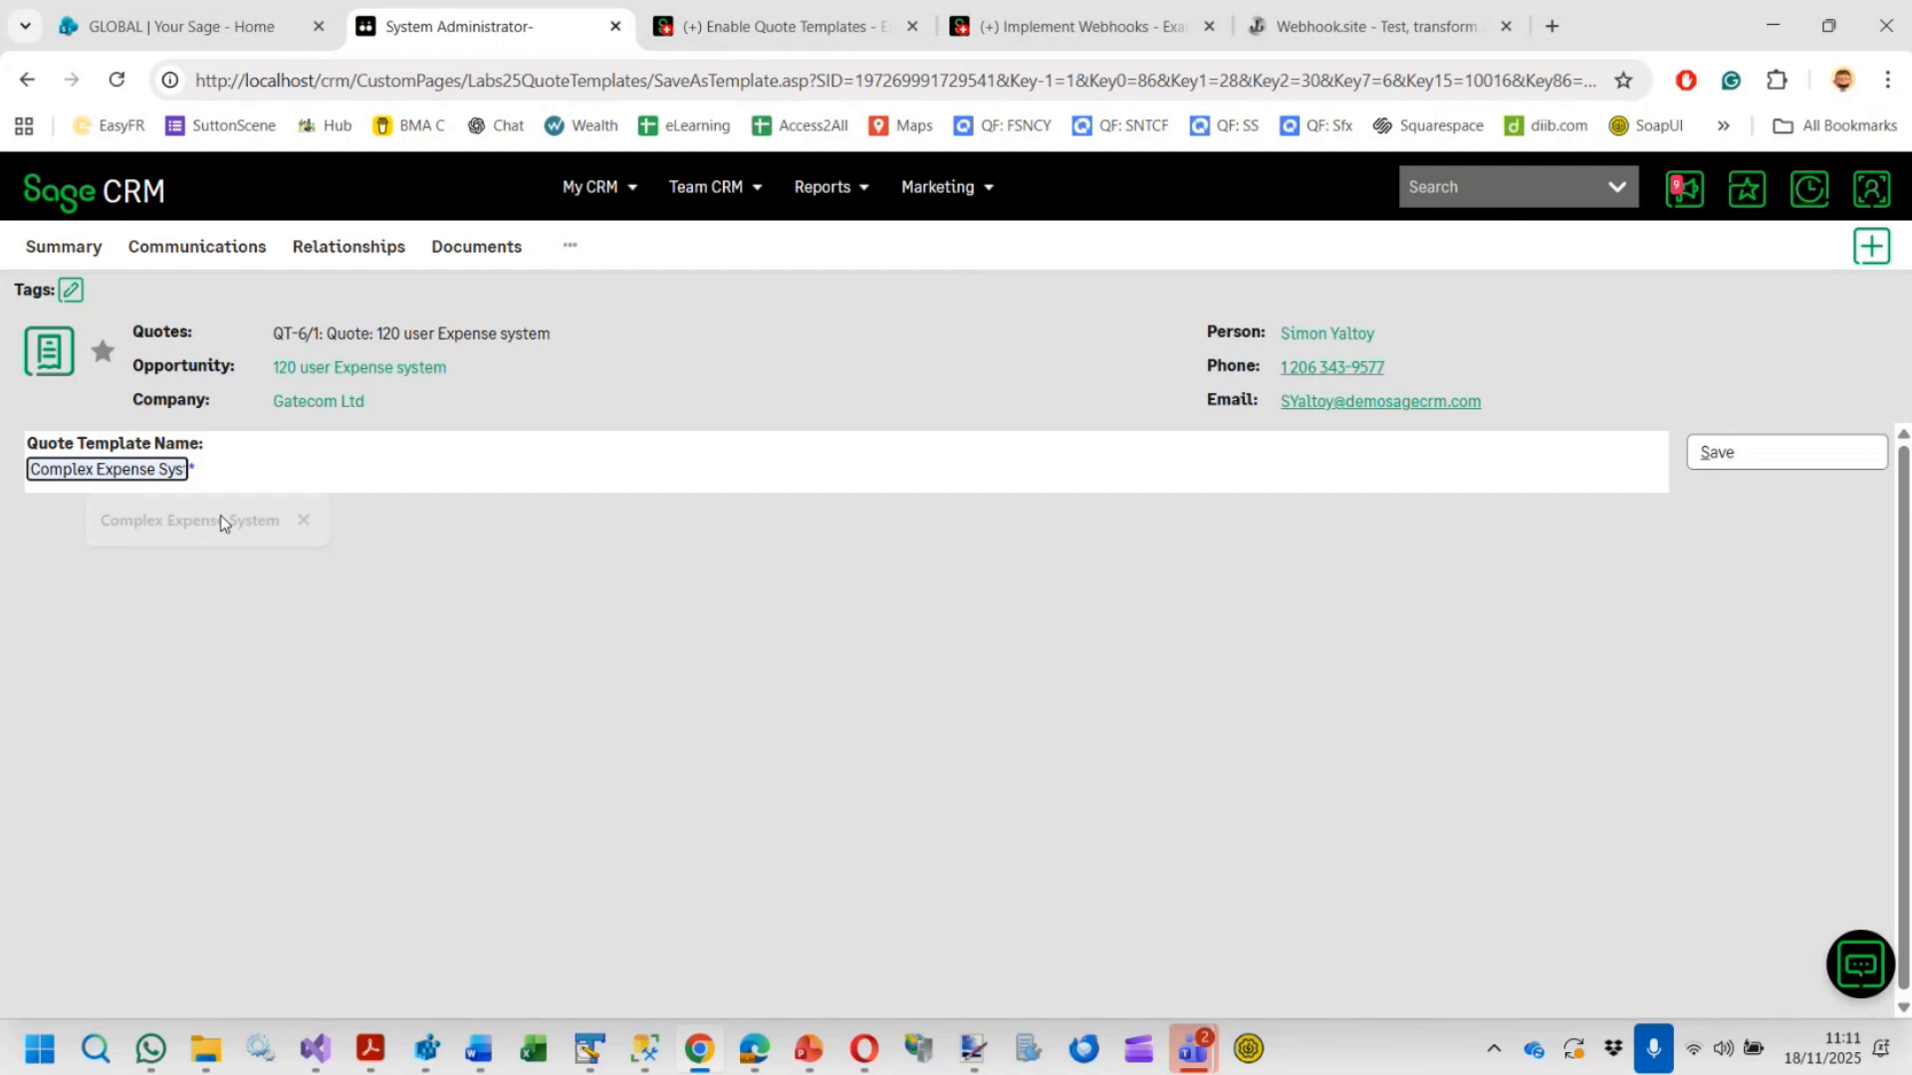
pyautogui.click(1733, 464)
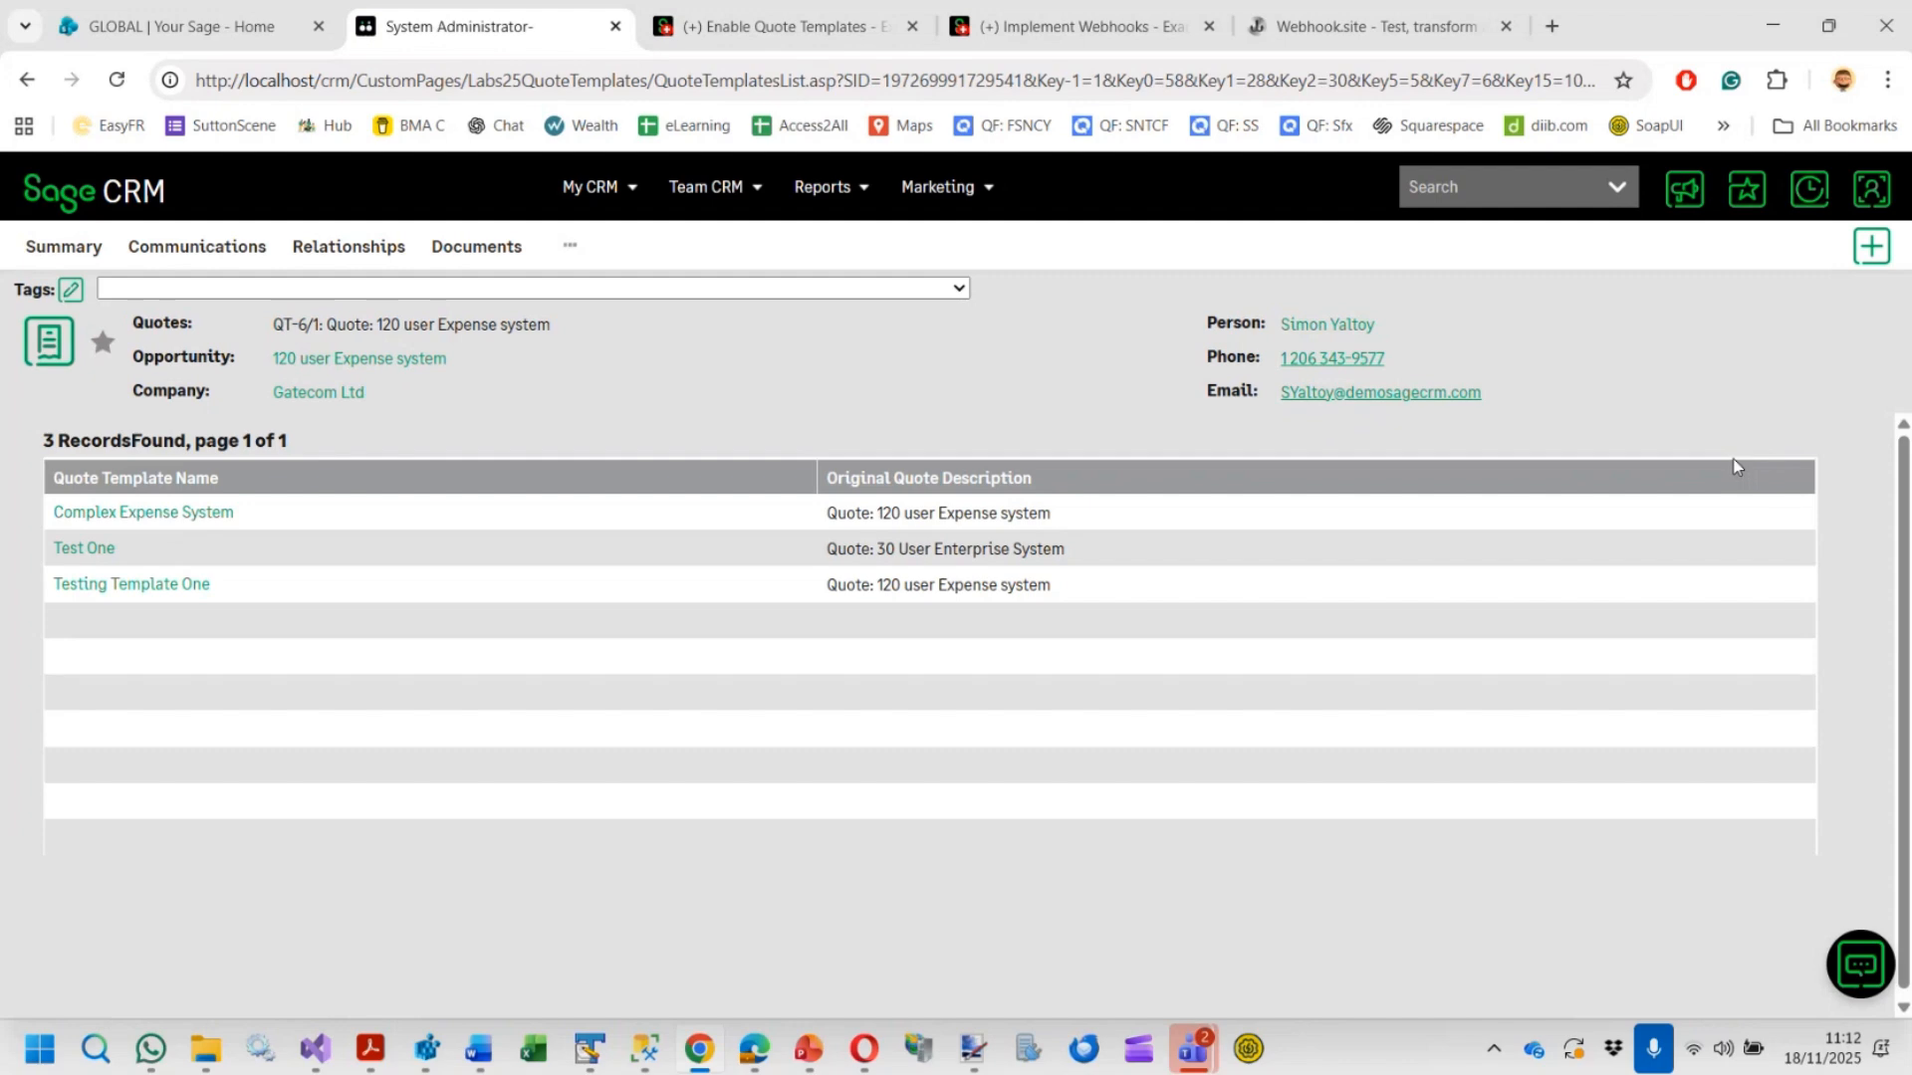
# Delete the Test One quote template from the templates list
pyautogui.moveTo(296, 528); pyautogui.dragTo(50, 526)
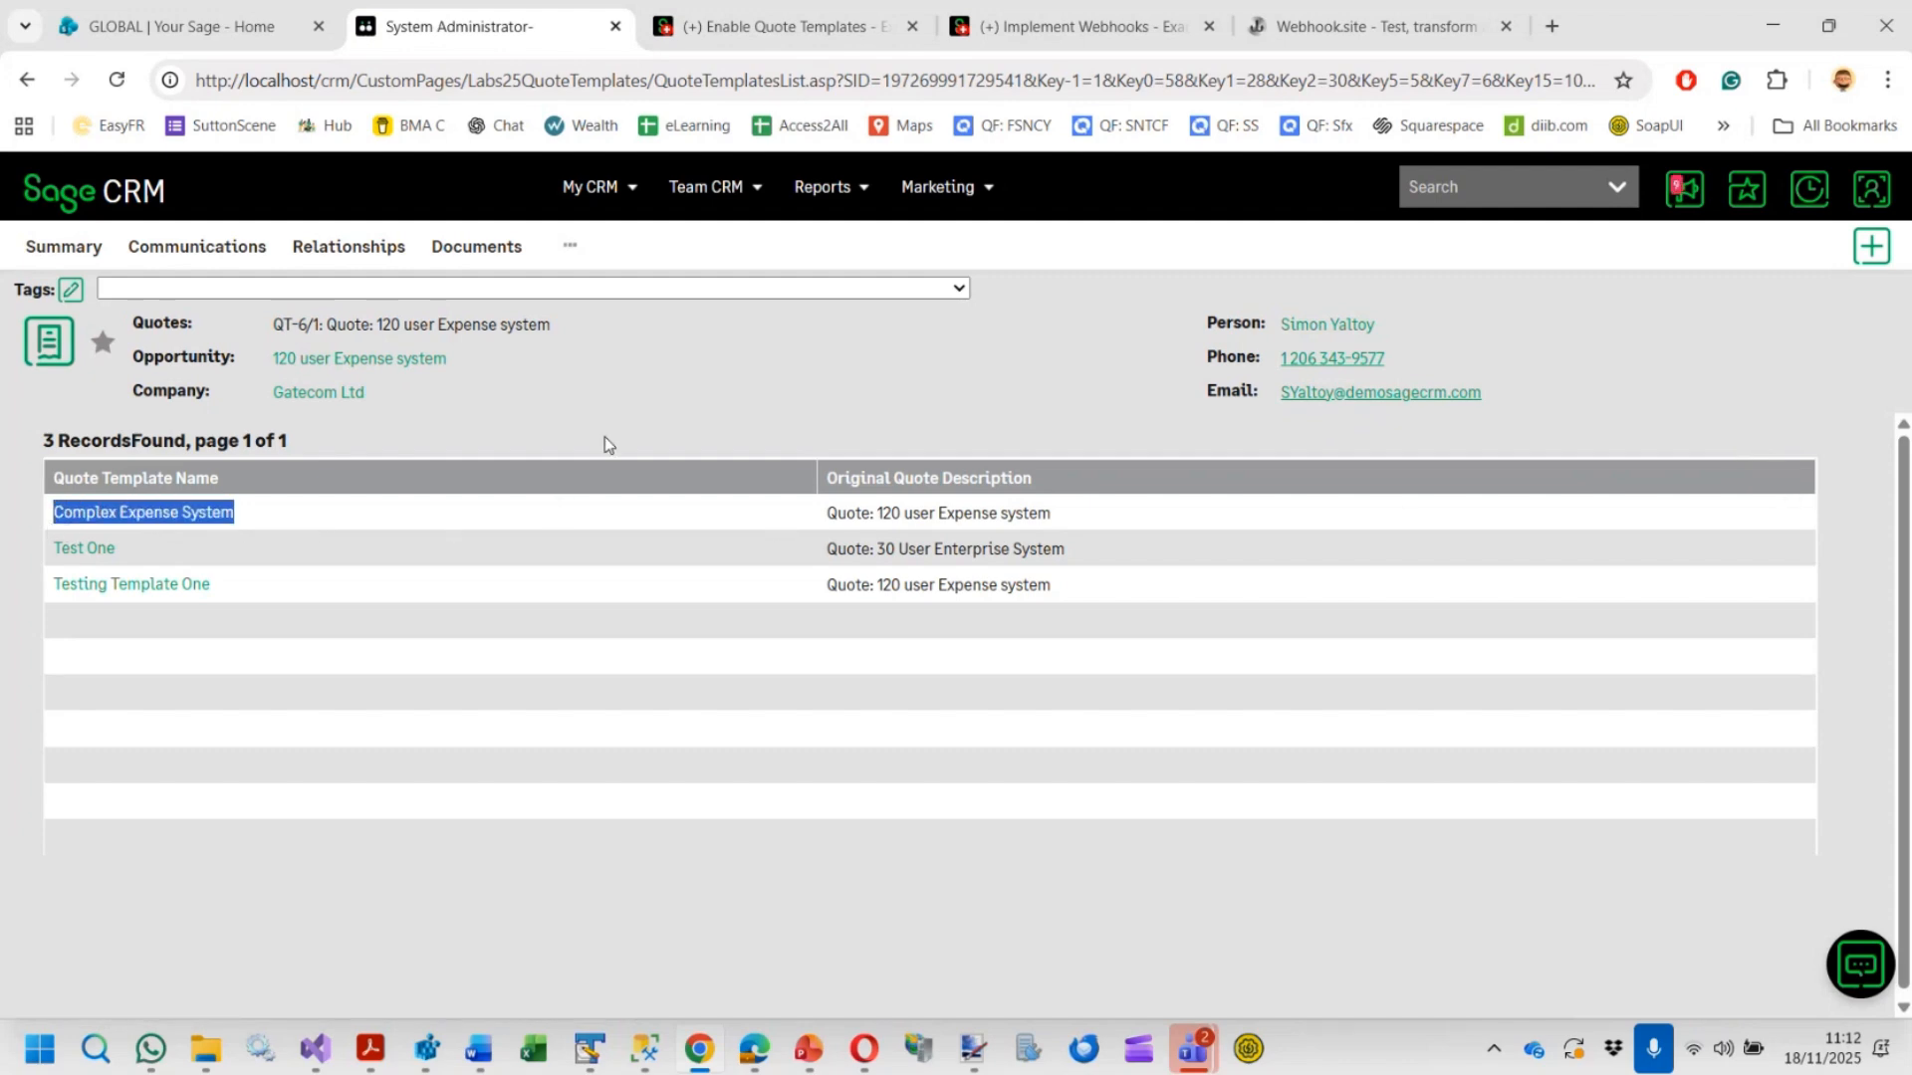
pyautogui.click(748, 410)
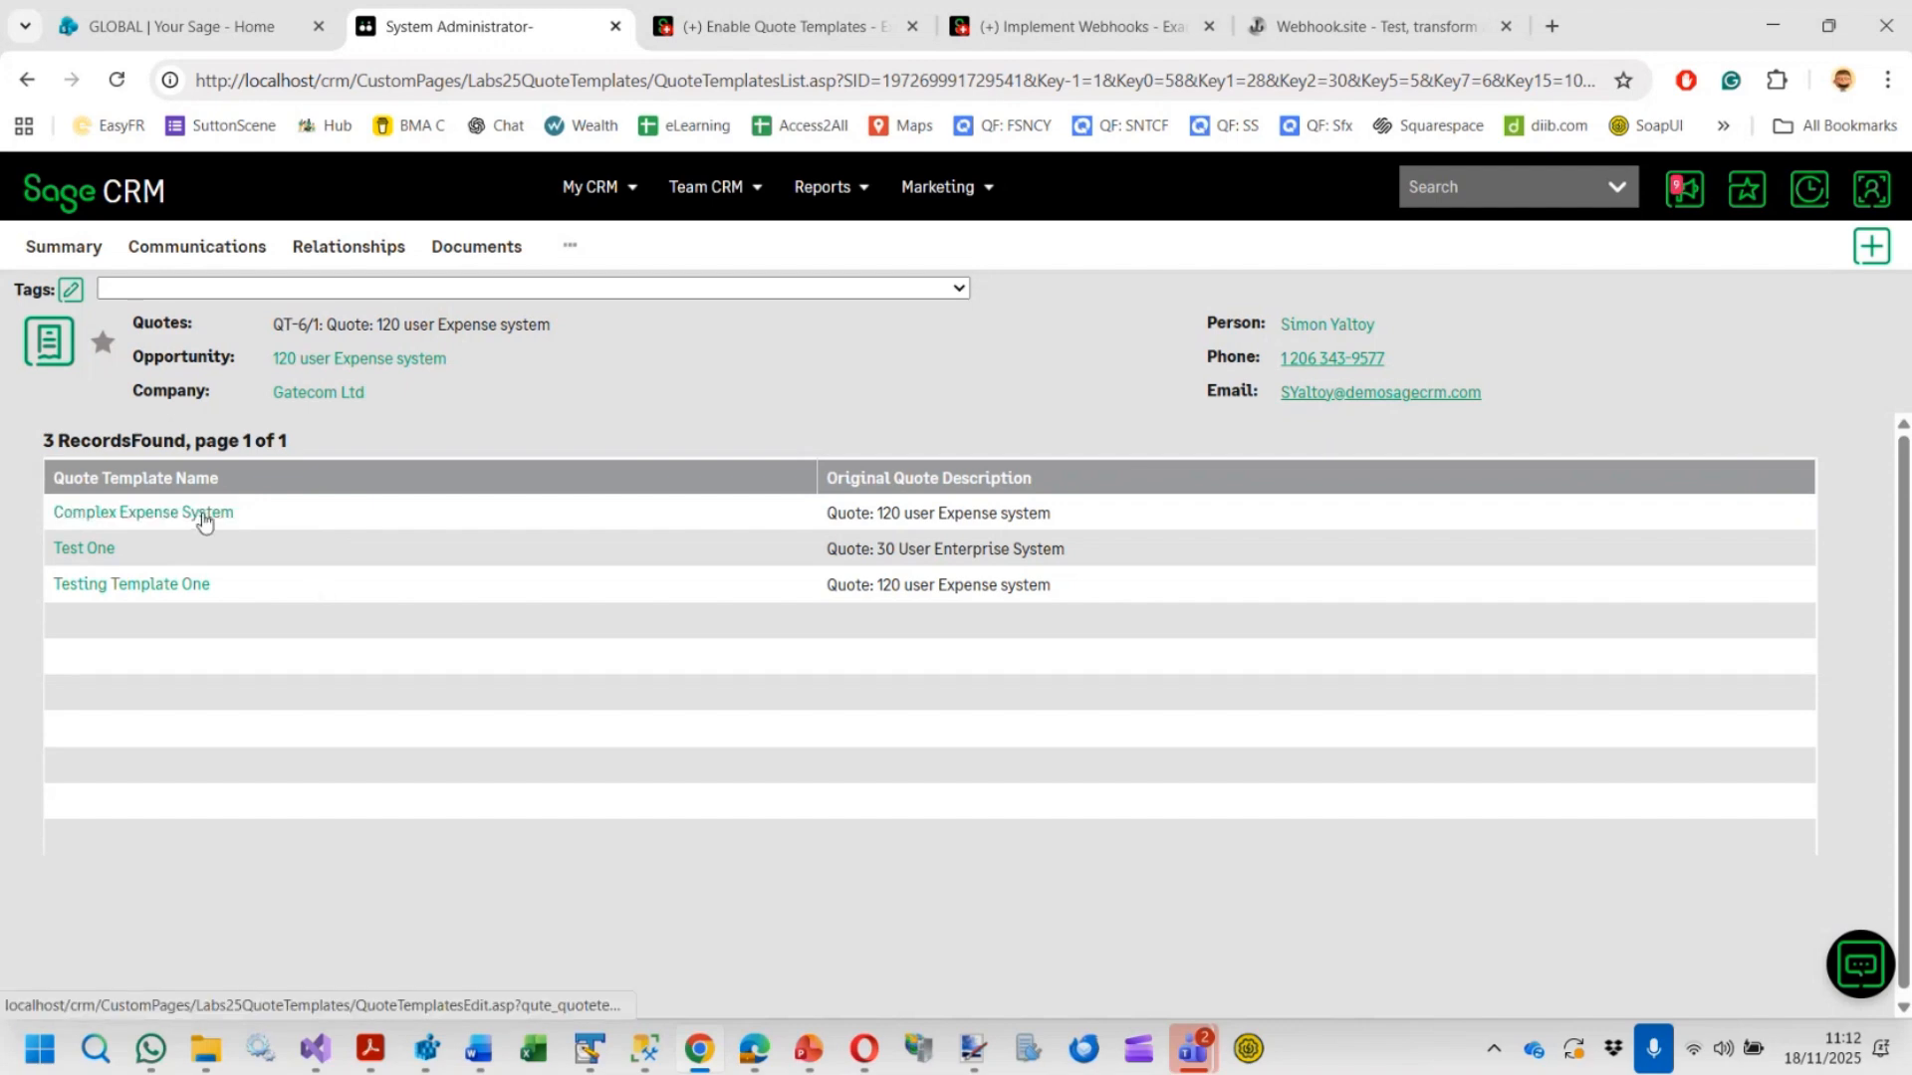
pyautogui.click(84, 551)
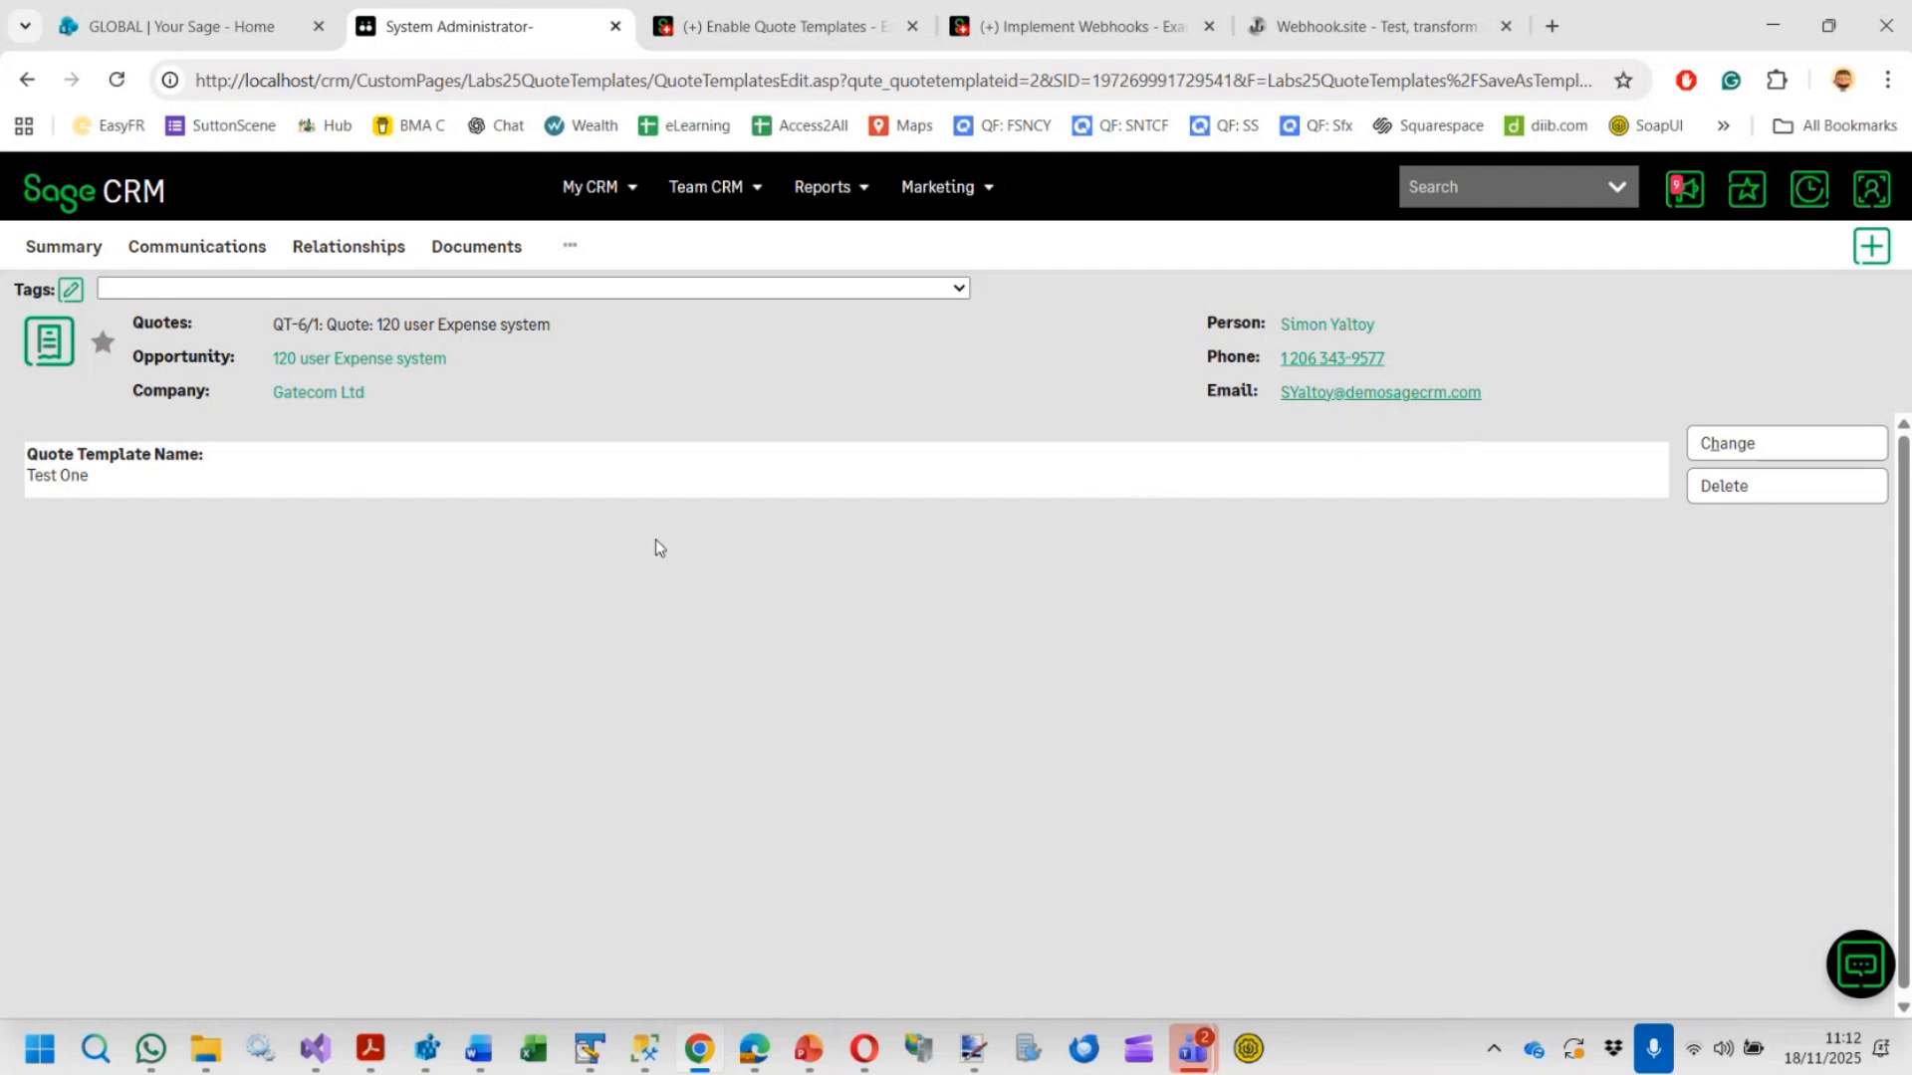
pyautogui.click(1720, 492)
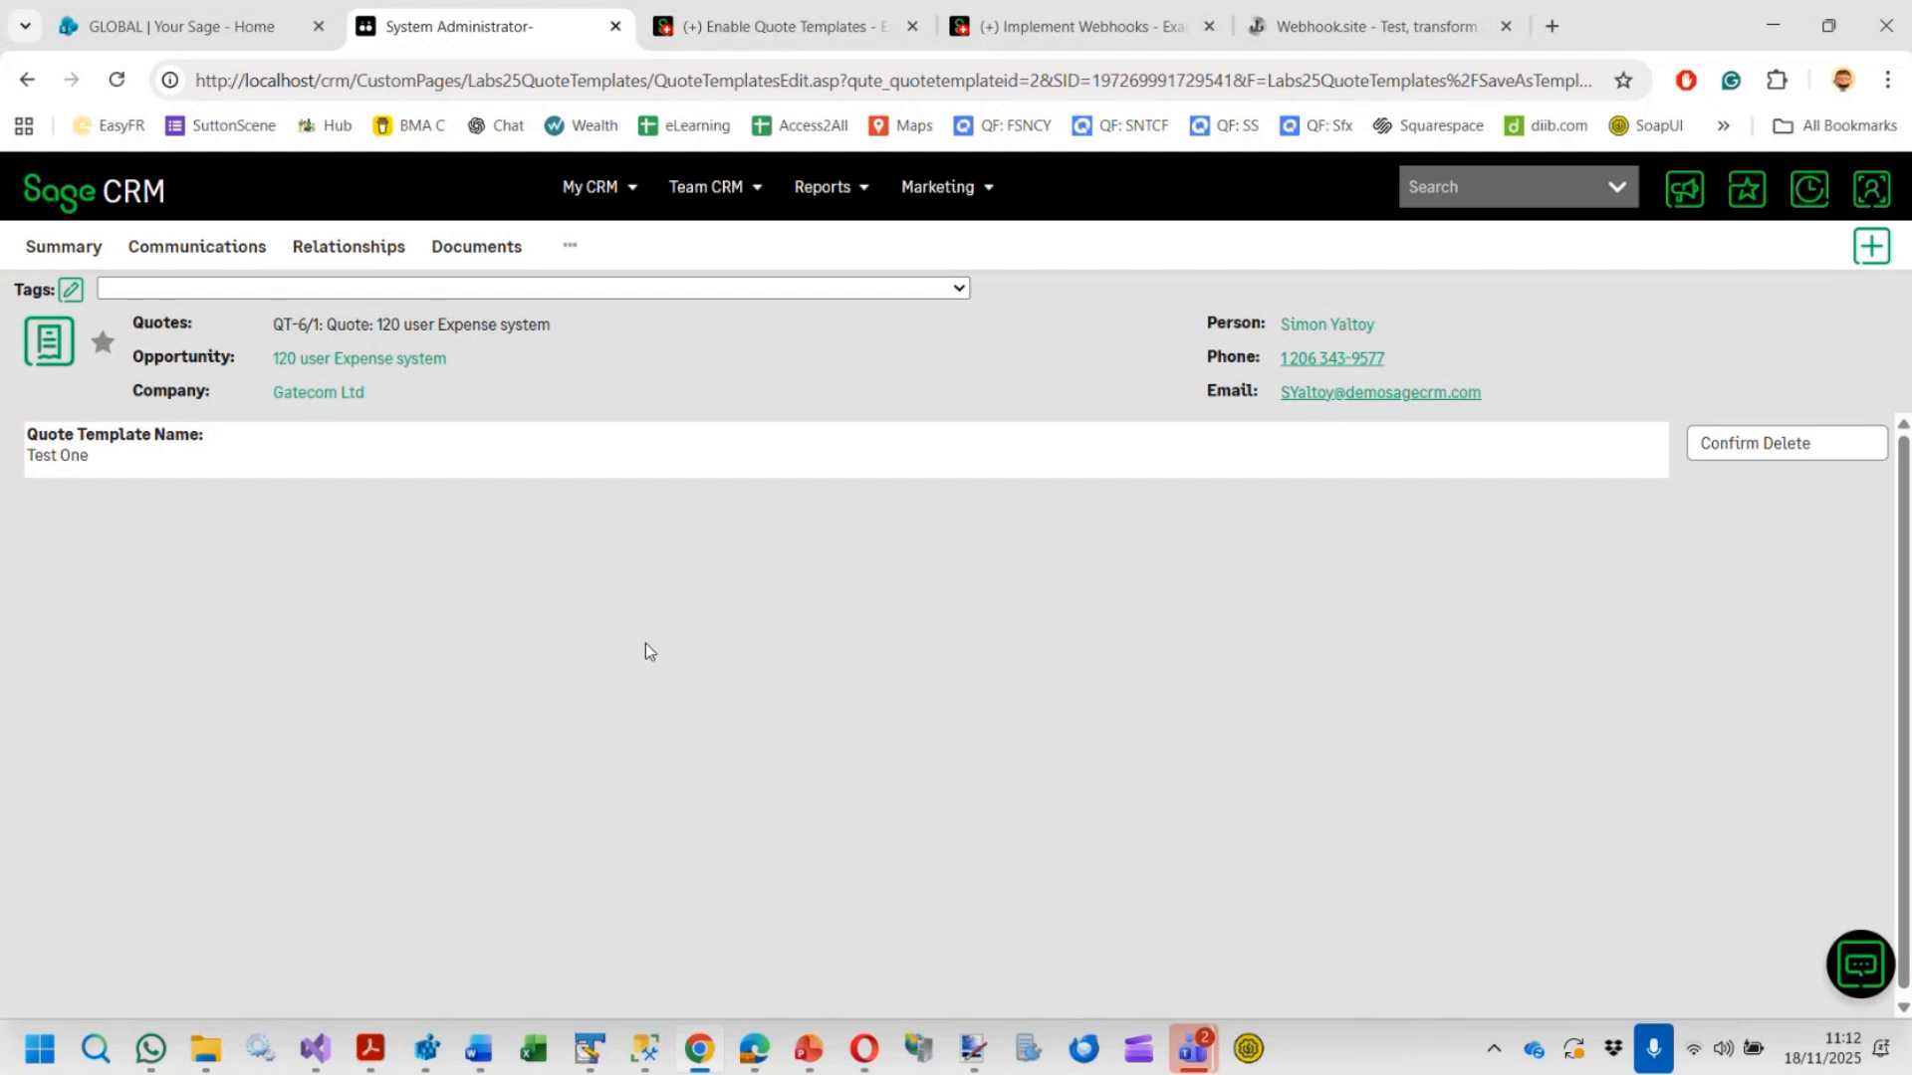
pyautogui.click(1723, 448)
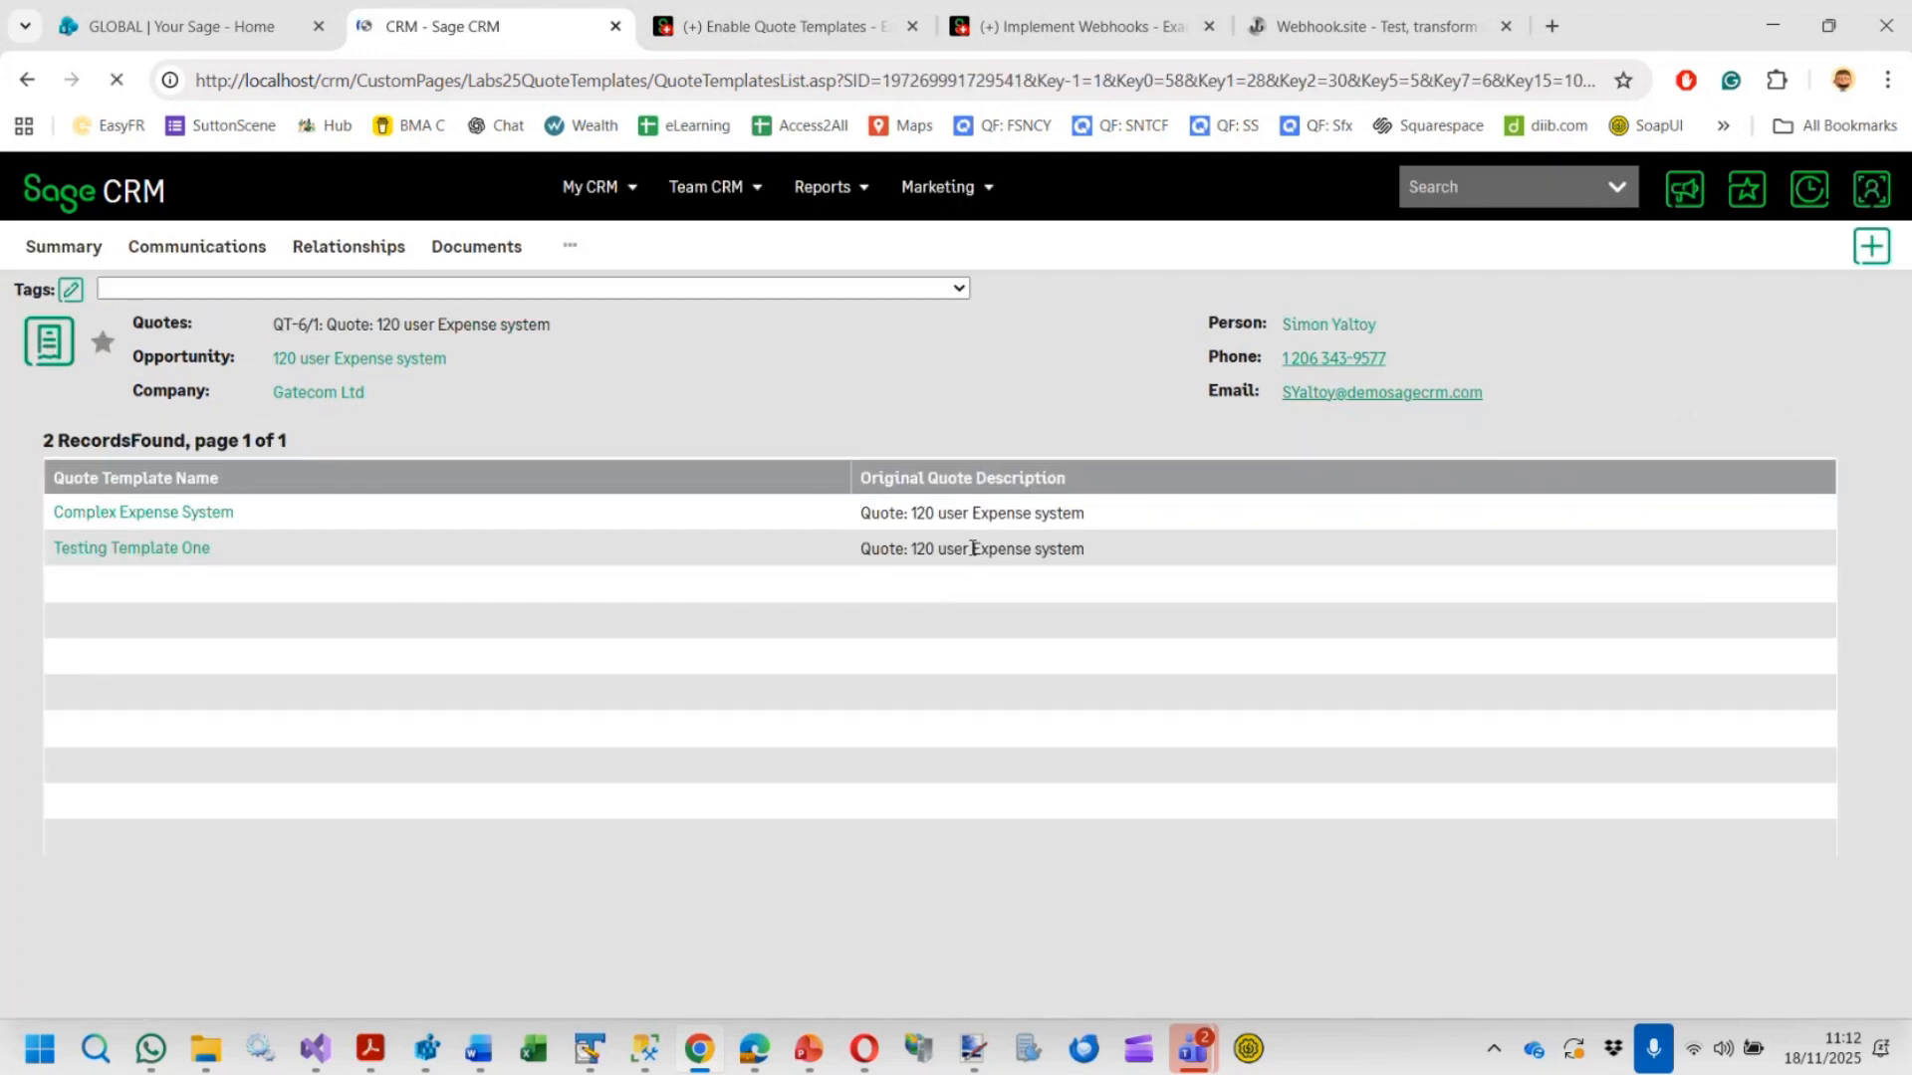
# Rename the Testing Template One quote template to Testing Template 1
pyautogui.click(157, 551)
pyautogui.click(1757, 442)
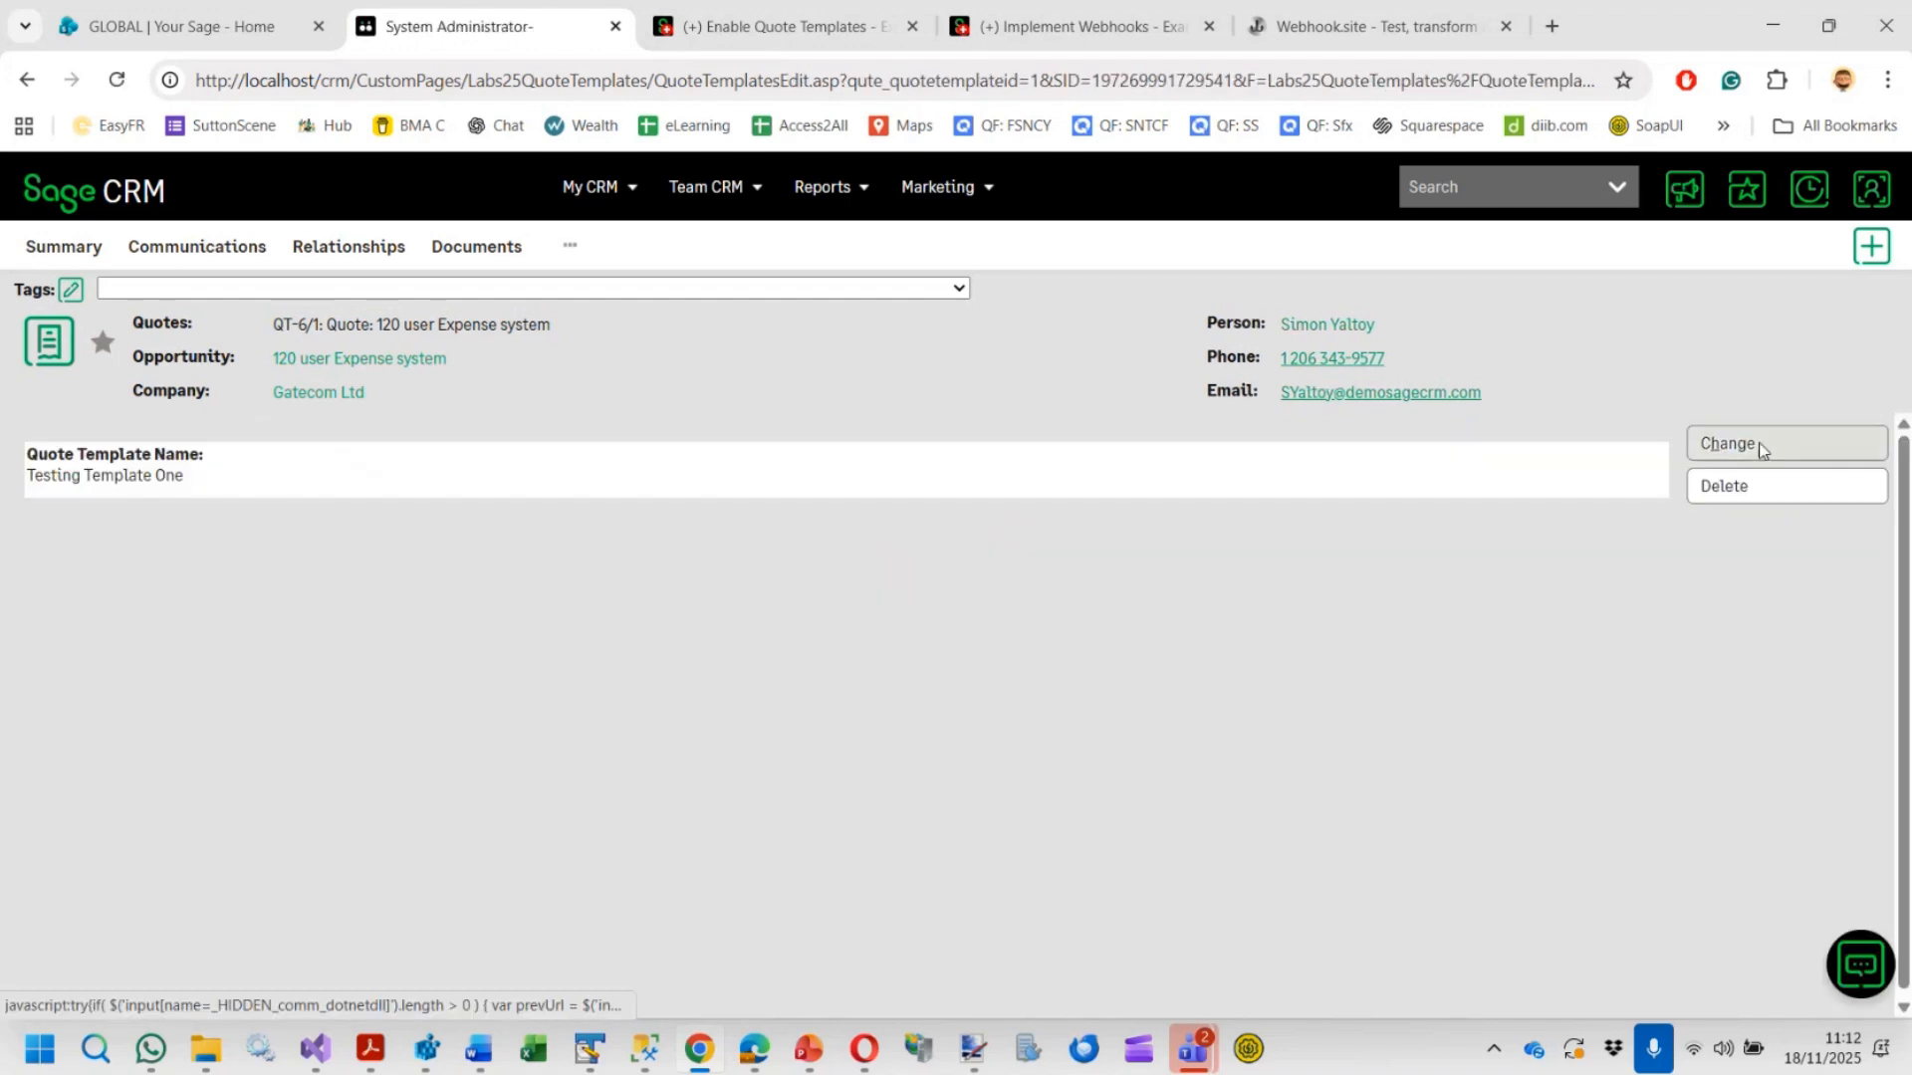
pyautogui.doubleClick(171, 460)
pyautogui.write('1')
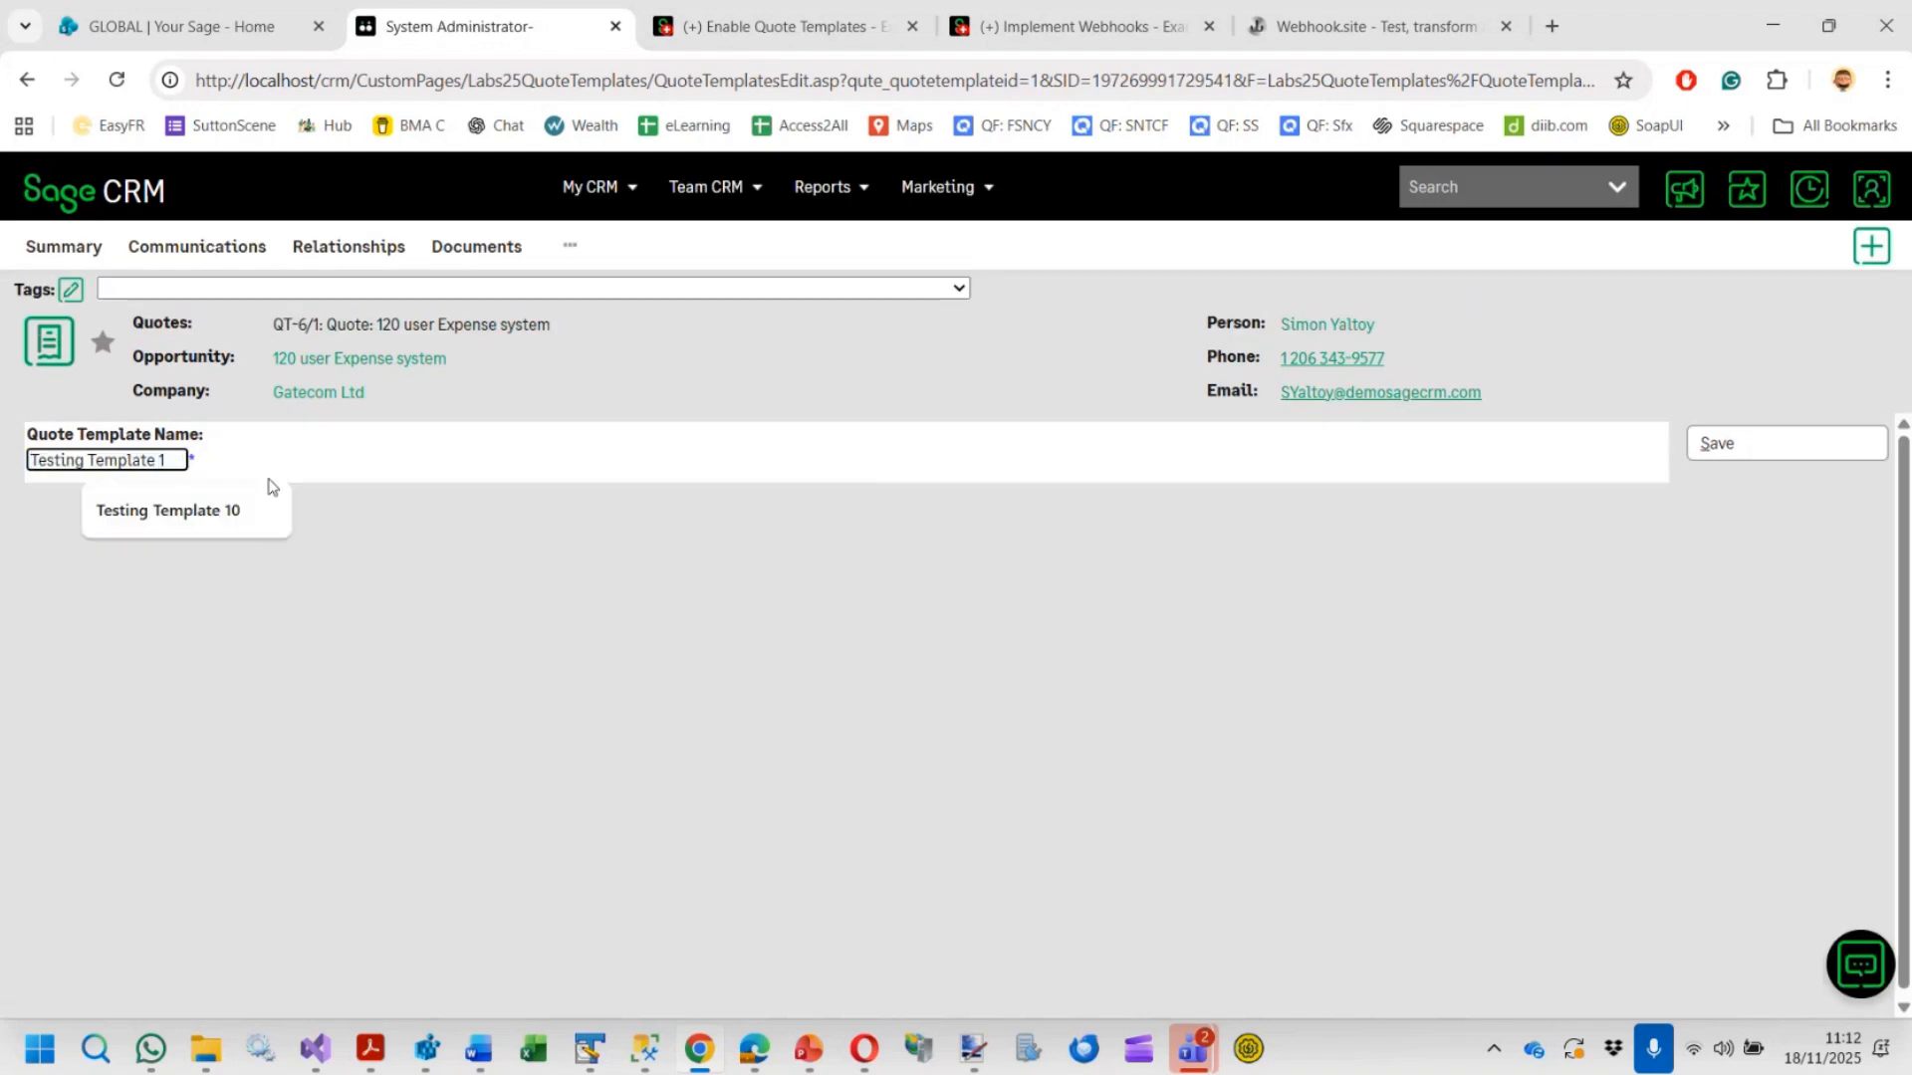
pyautogui.click(1713, 443)
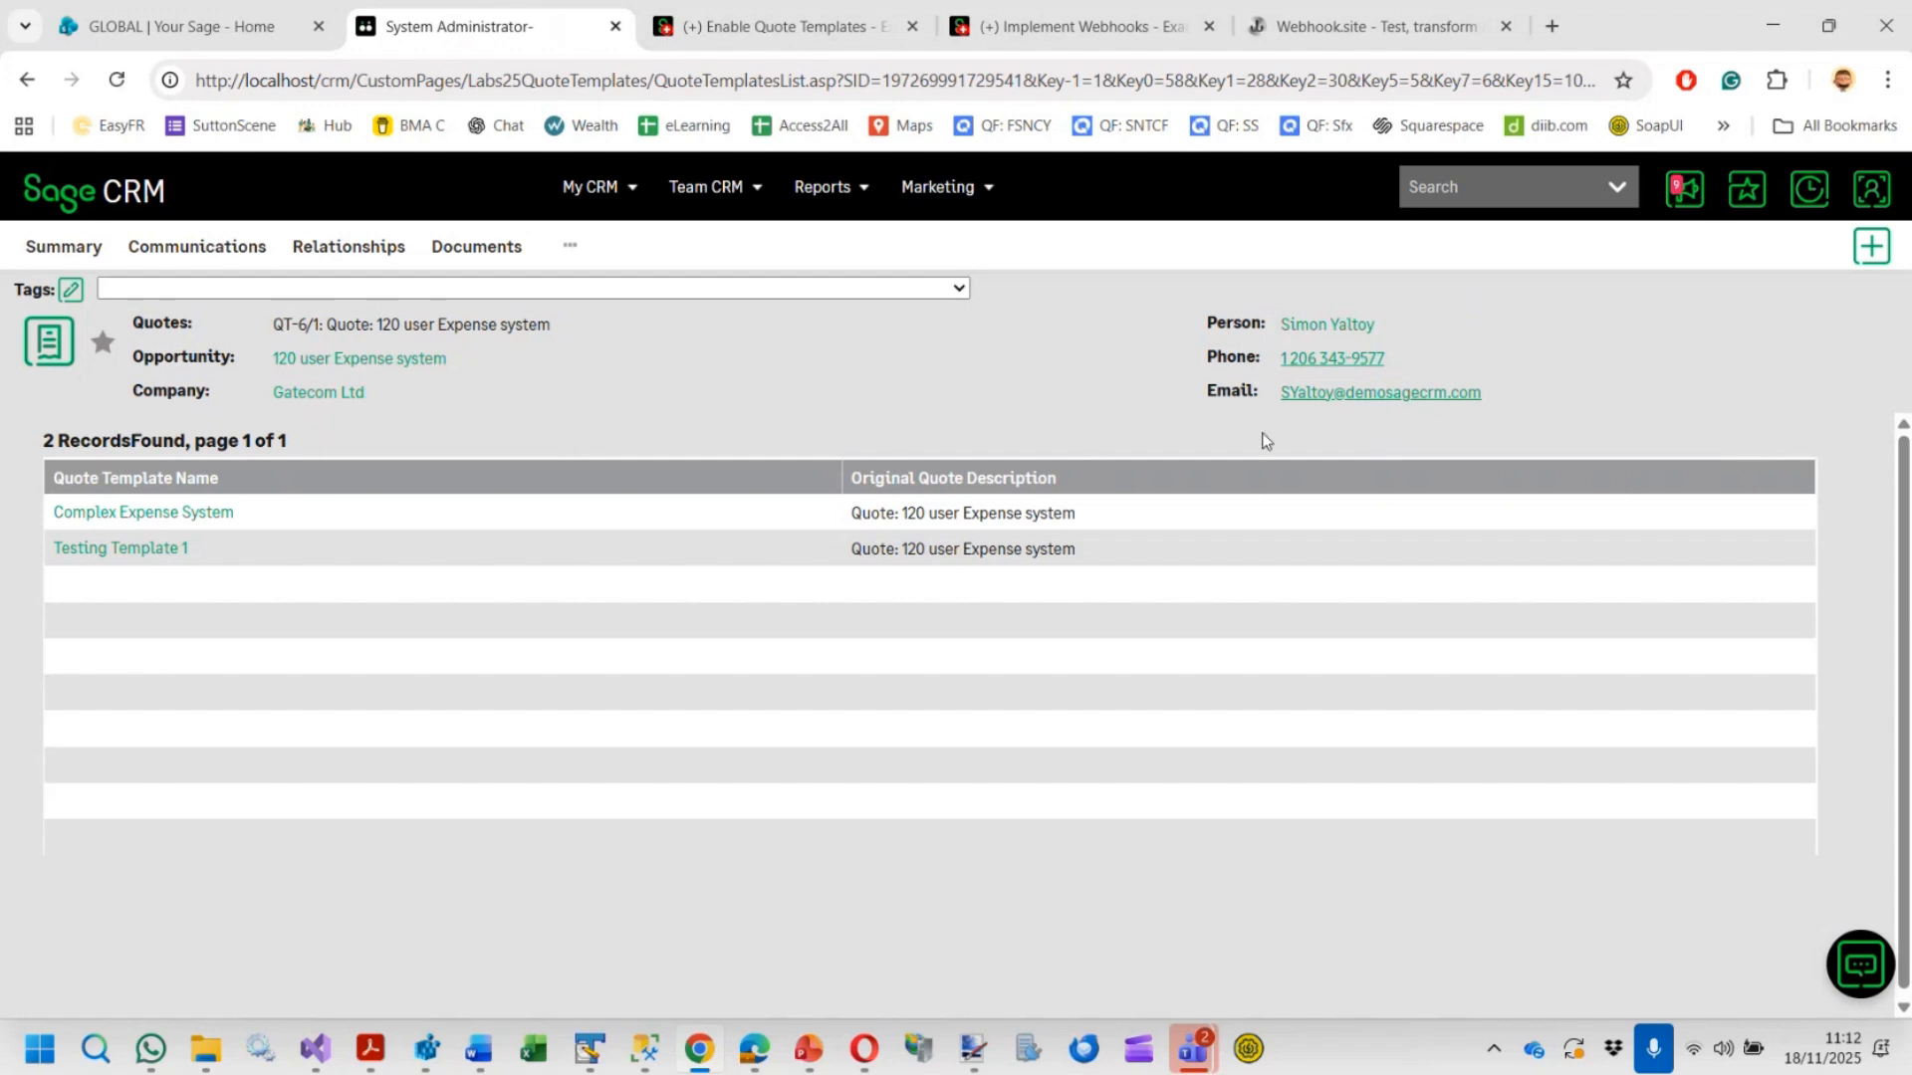
# Search opportunities and open the January Website Offer Lead opportunity of Laboratories Systems Virginia
pyautogui.click(1621, 199)
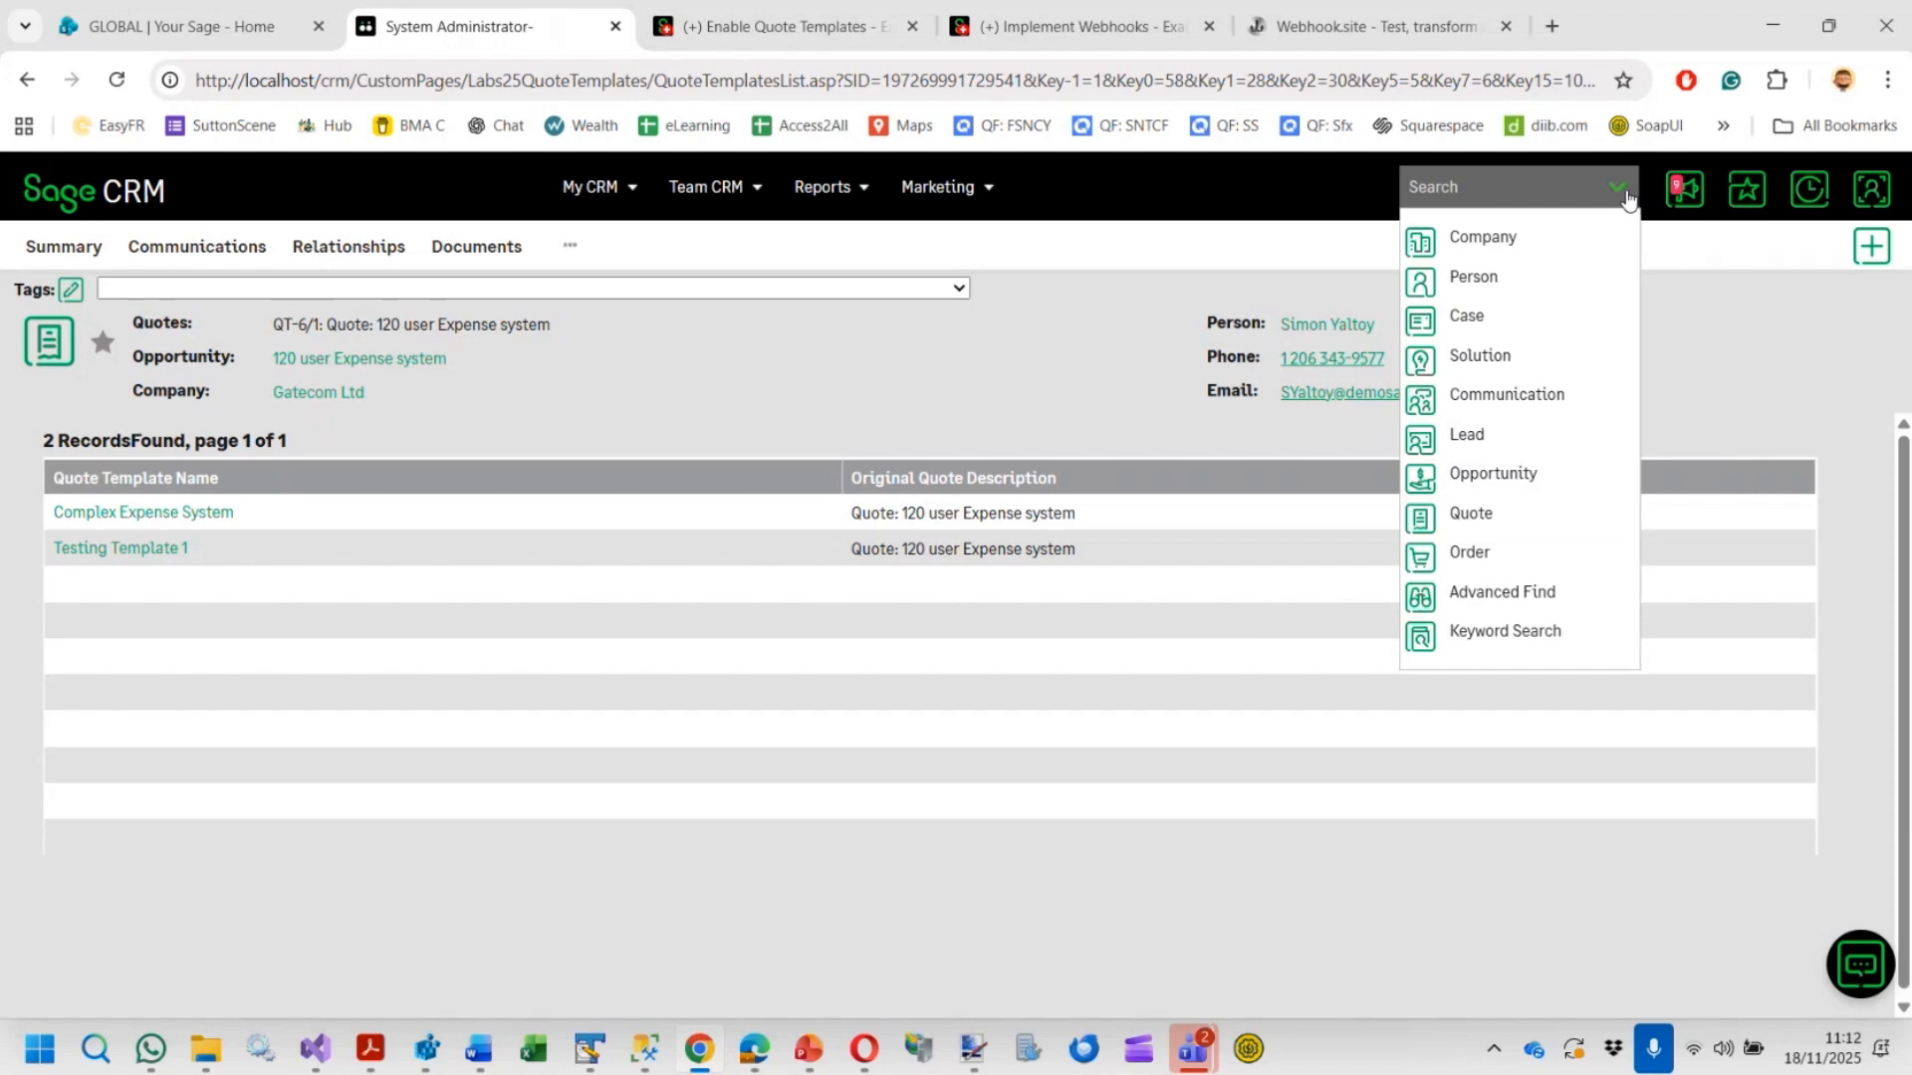
pyautogui.click(1484, 475)
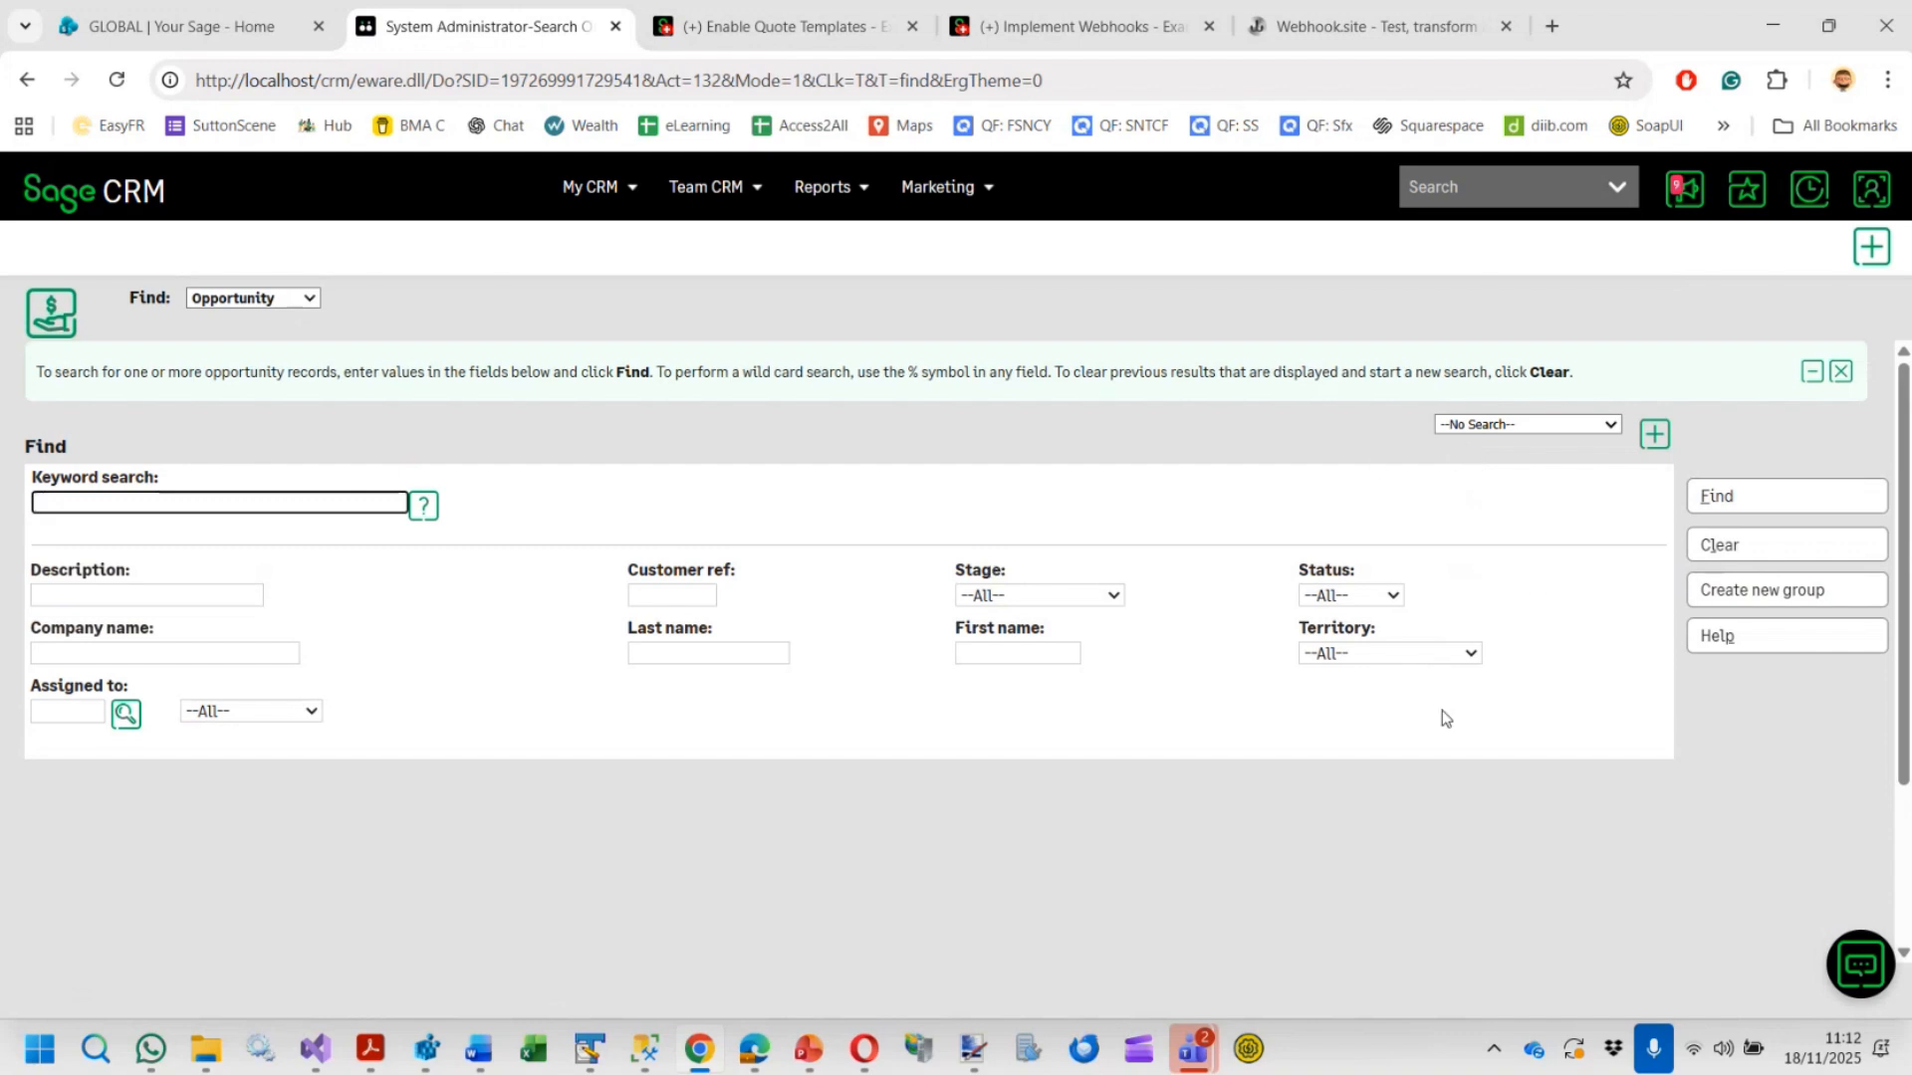
pyautogui.click(1710, 495)
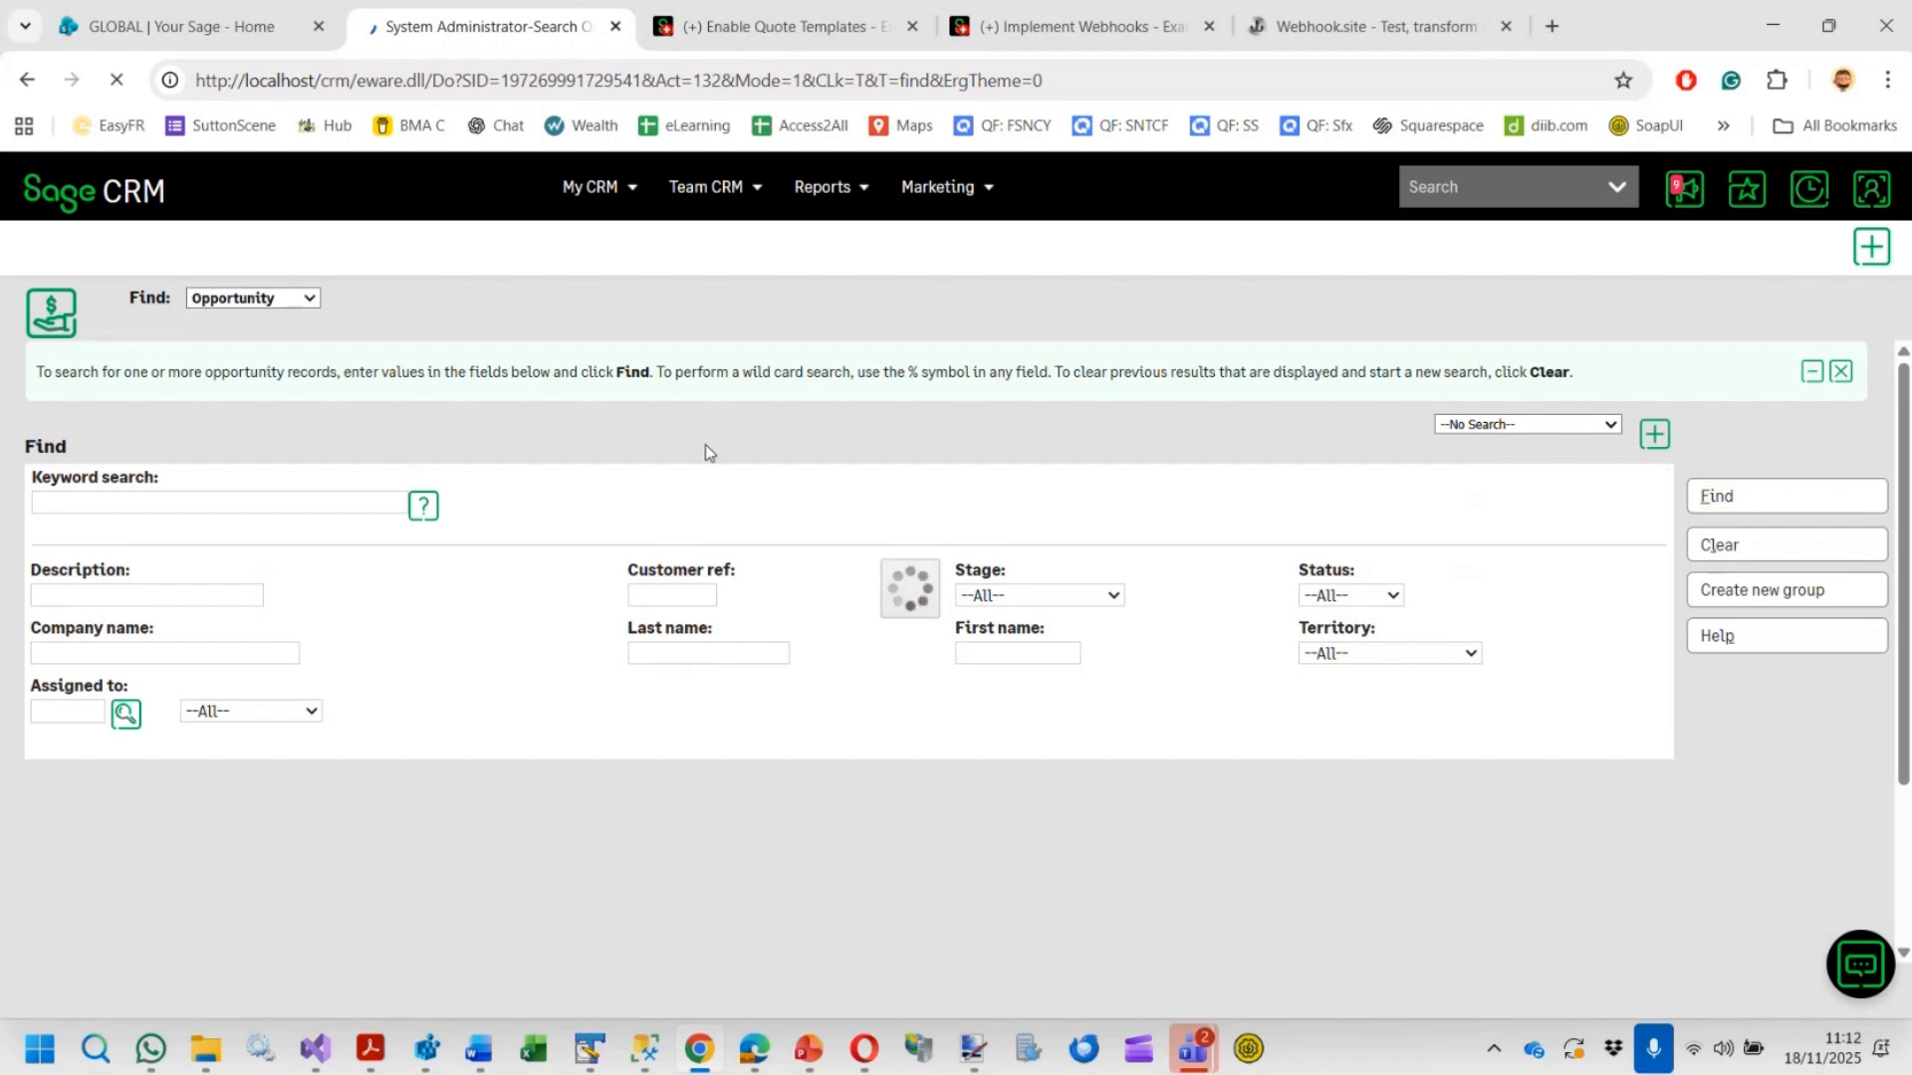
pyautogui.scroll(-5, 584, 455)
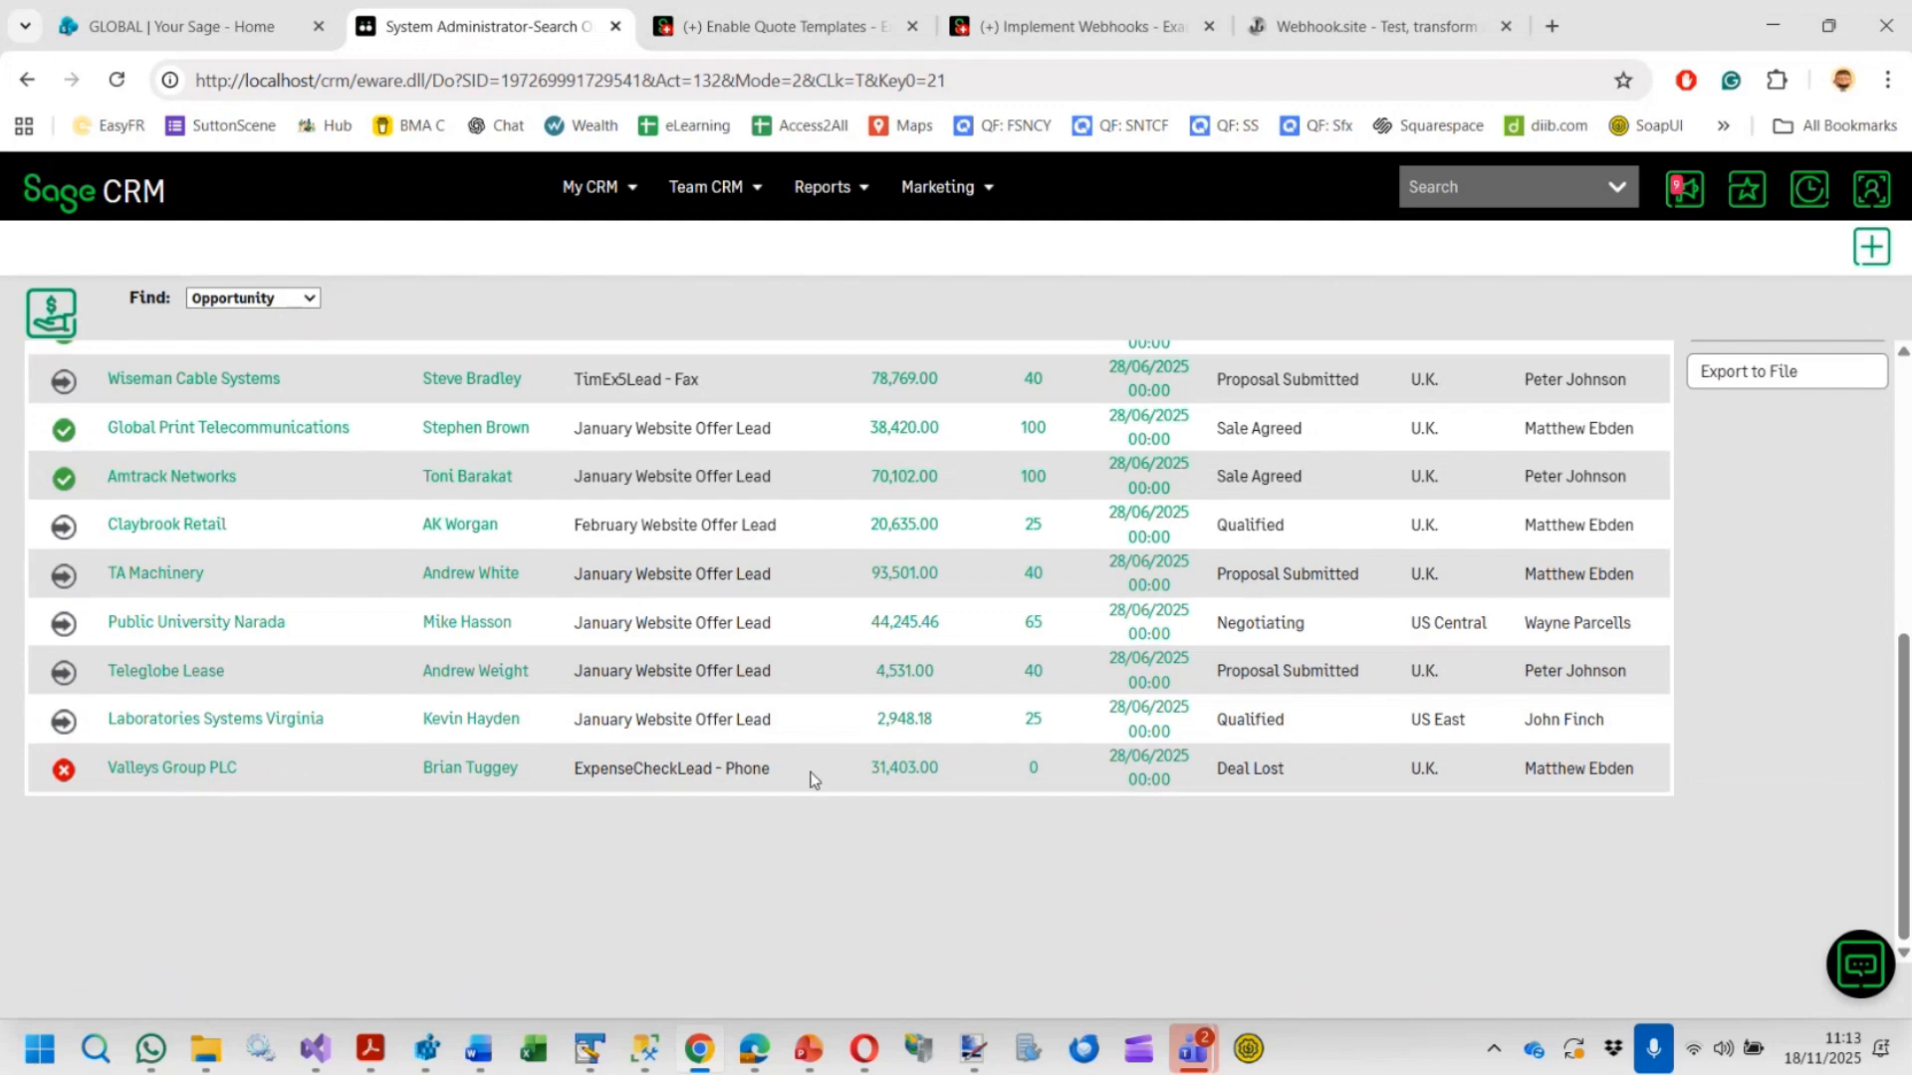
pyautogui.click(291, 735)
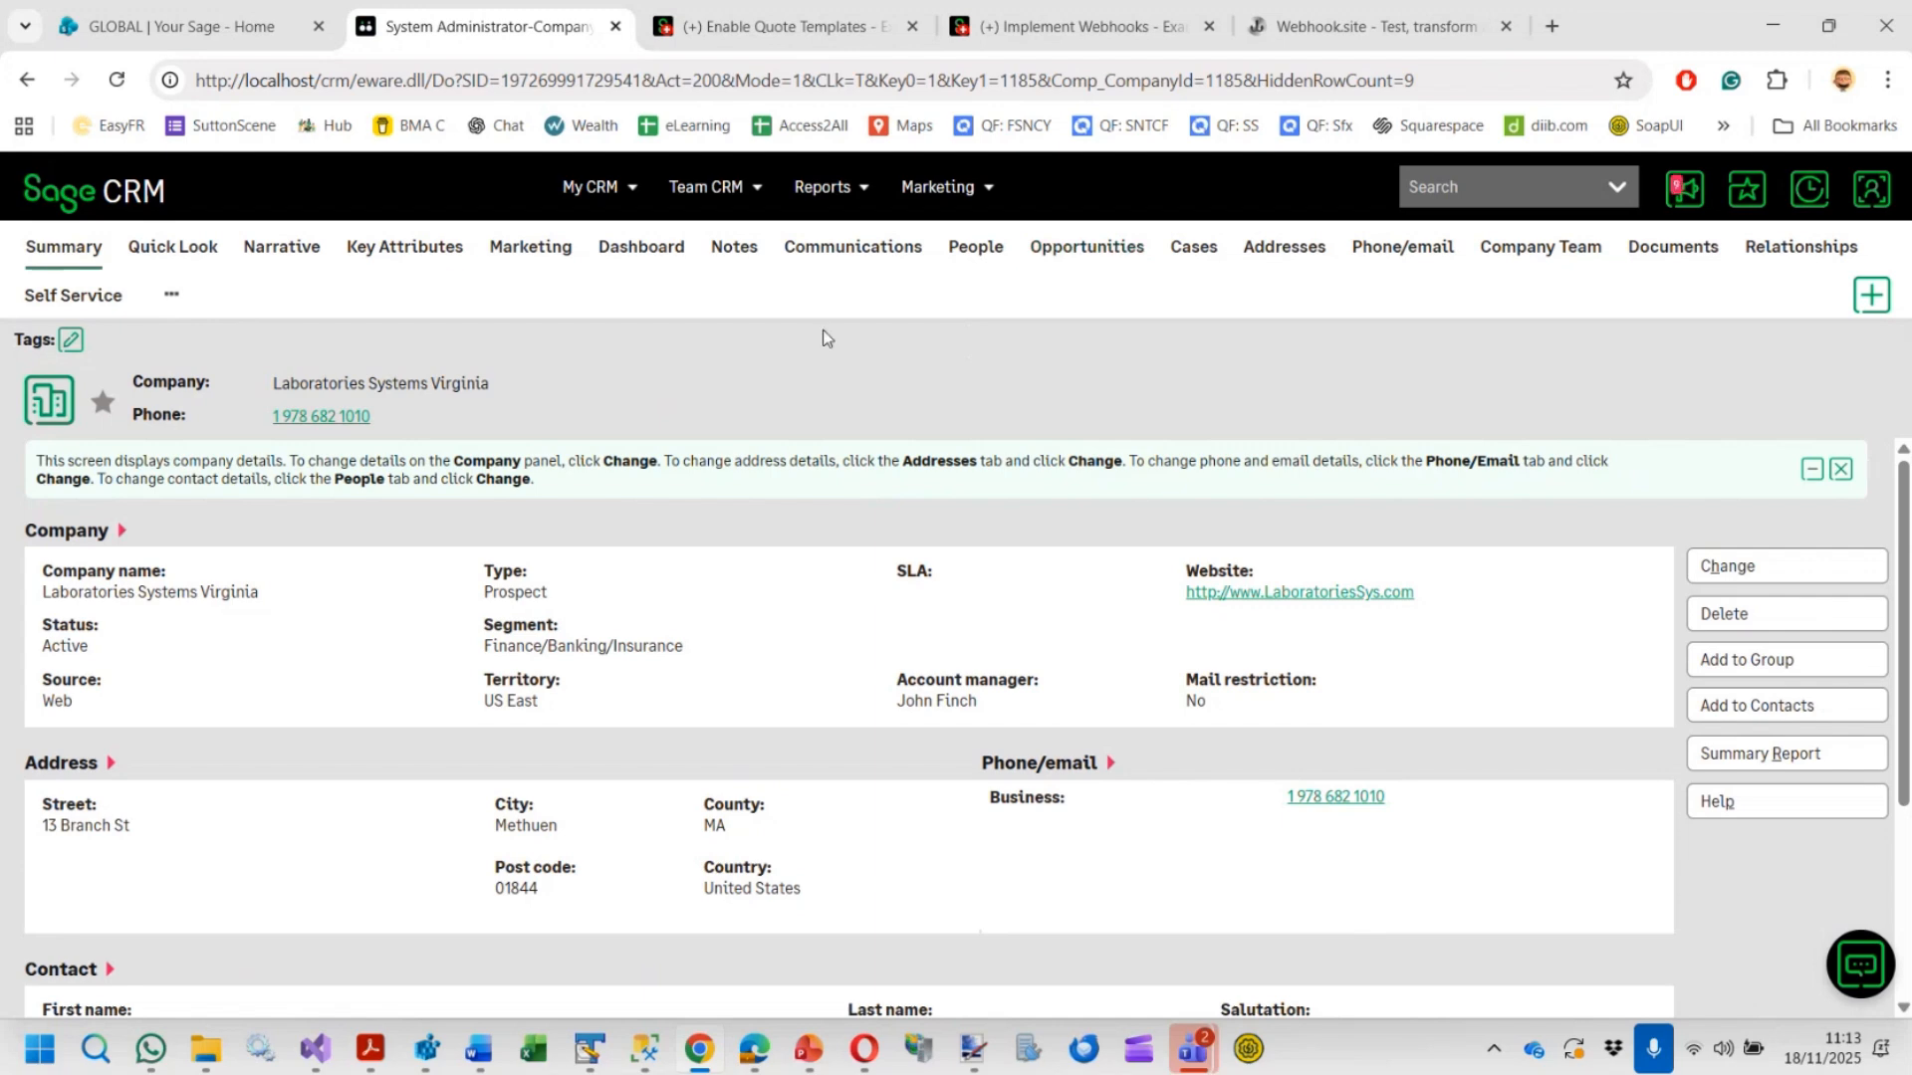
pyautogui.click(1072, 257)
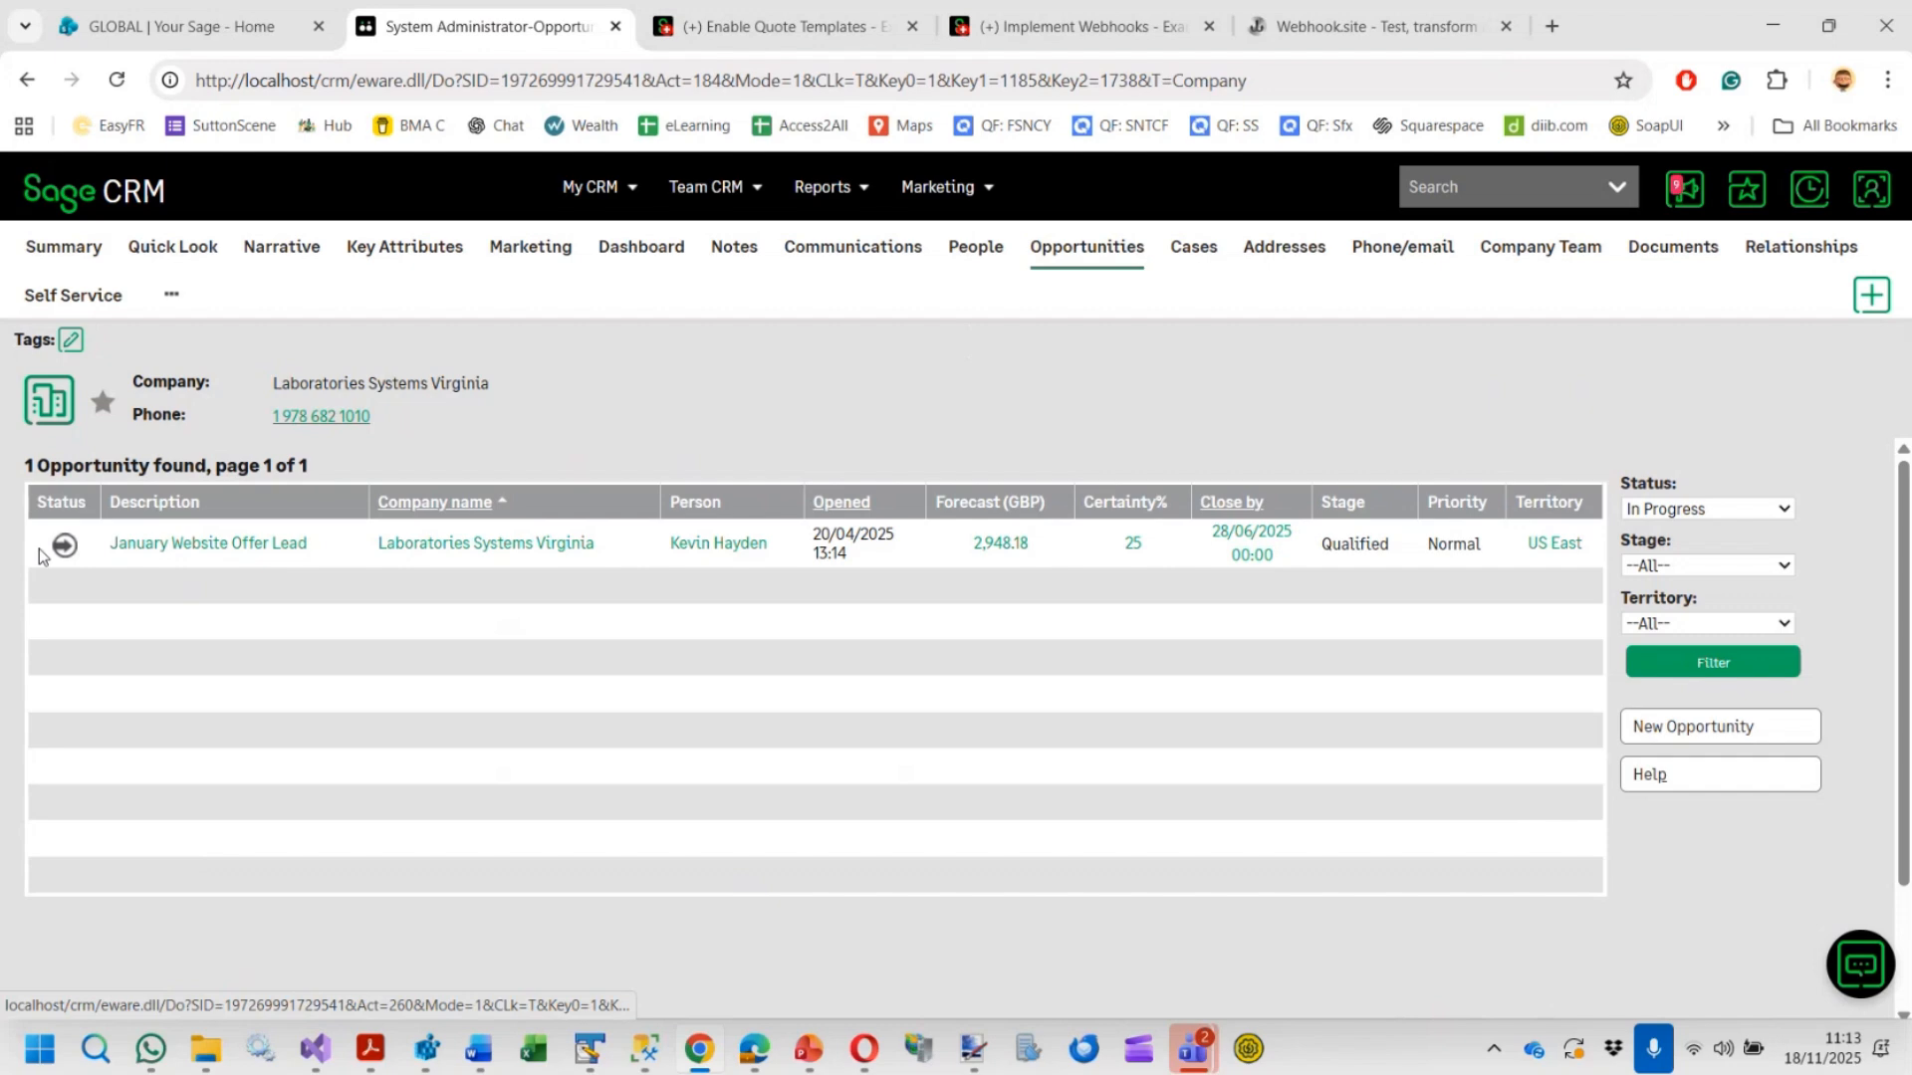
pyautogui.click(133, 556)
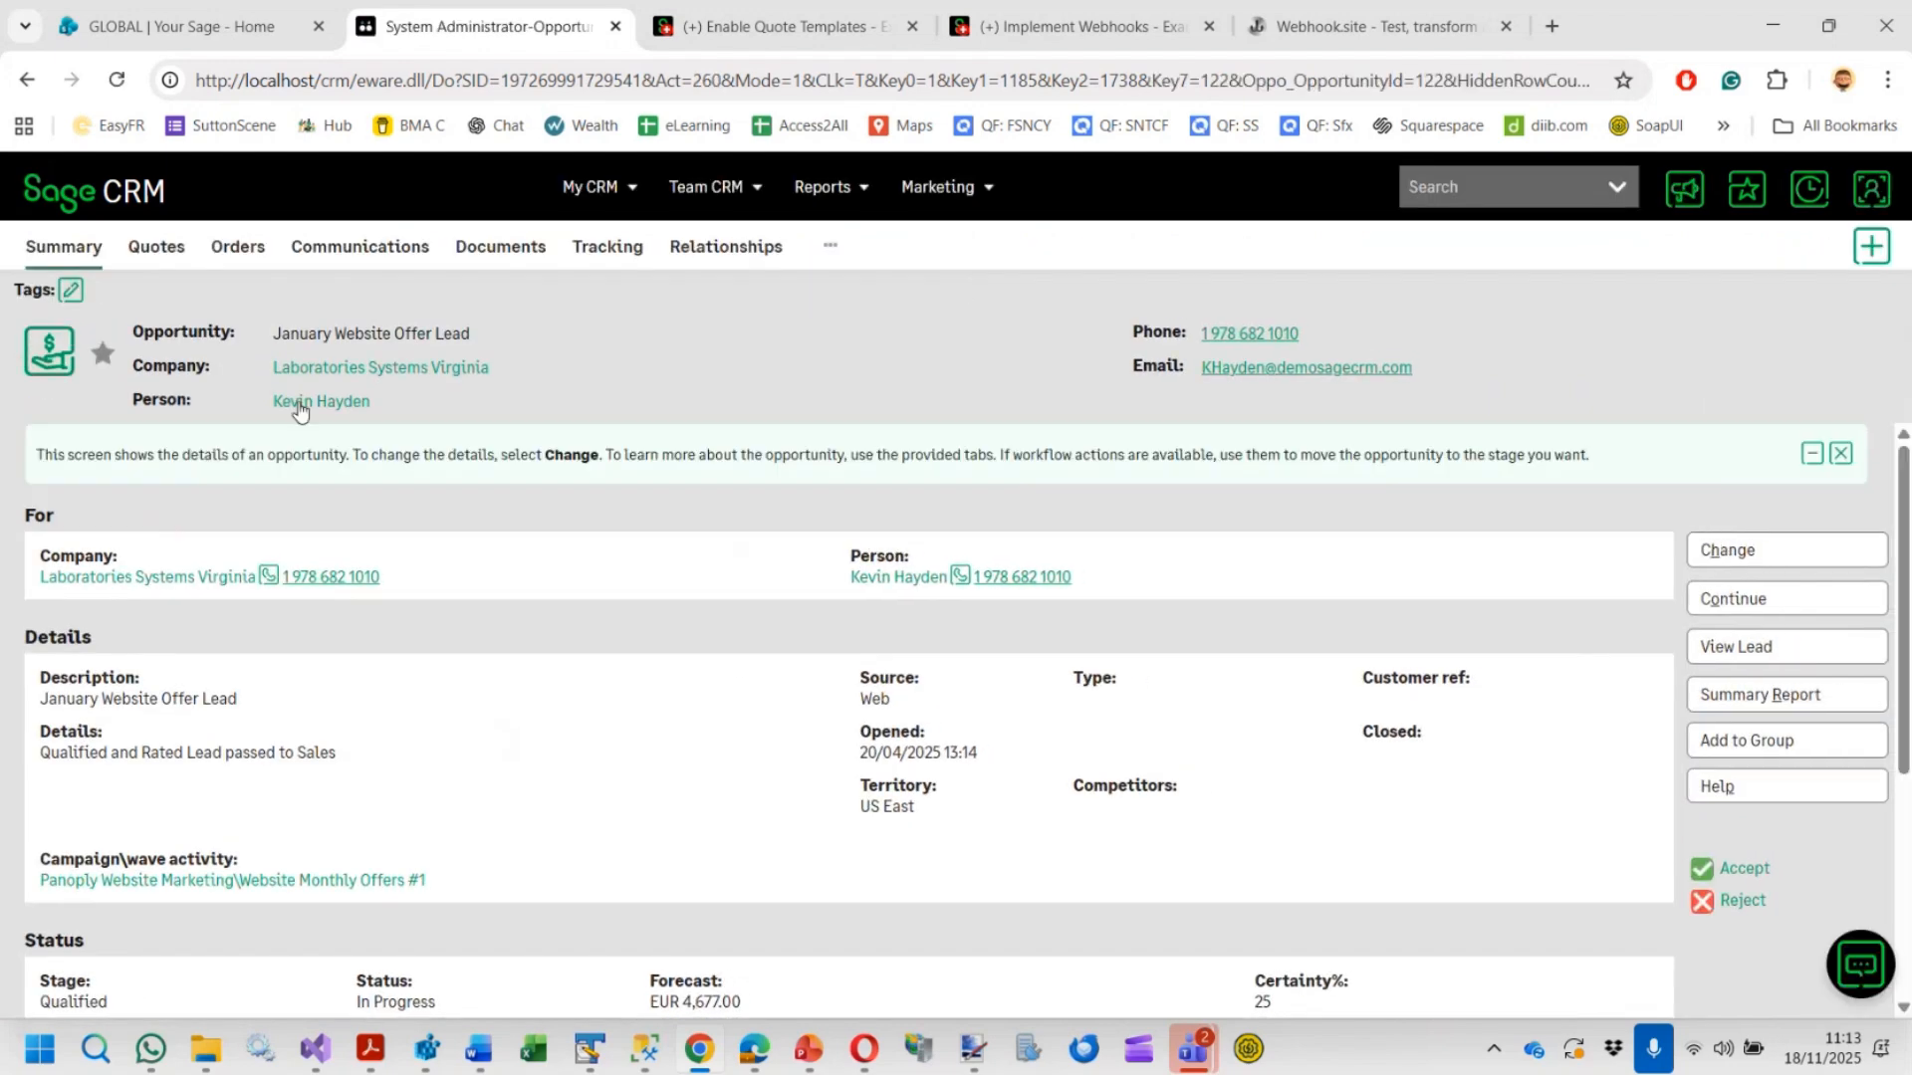
# Create a new quote for this opportunity from the Complex Expense System quote template
pyautogui.click(151, 259)
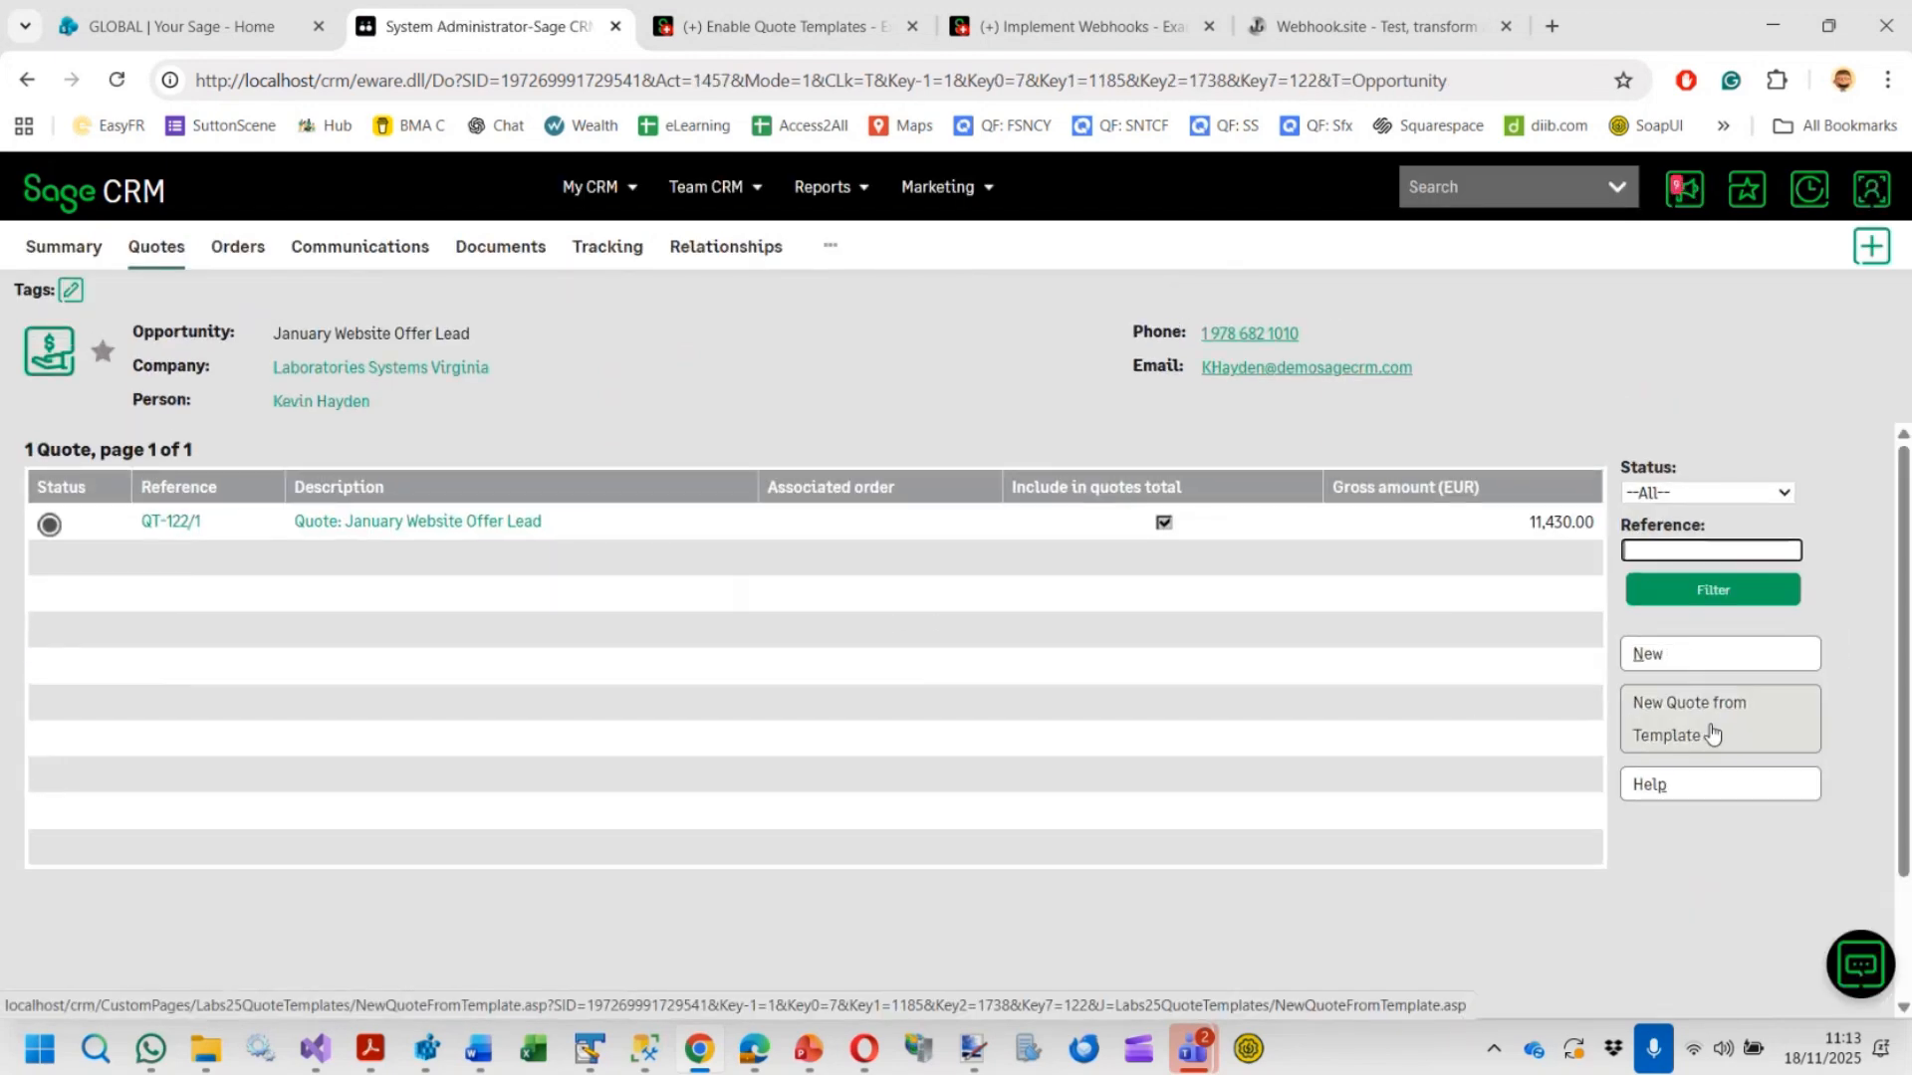
pyautogui.click(1711, 730)
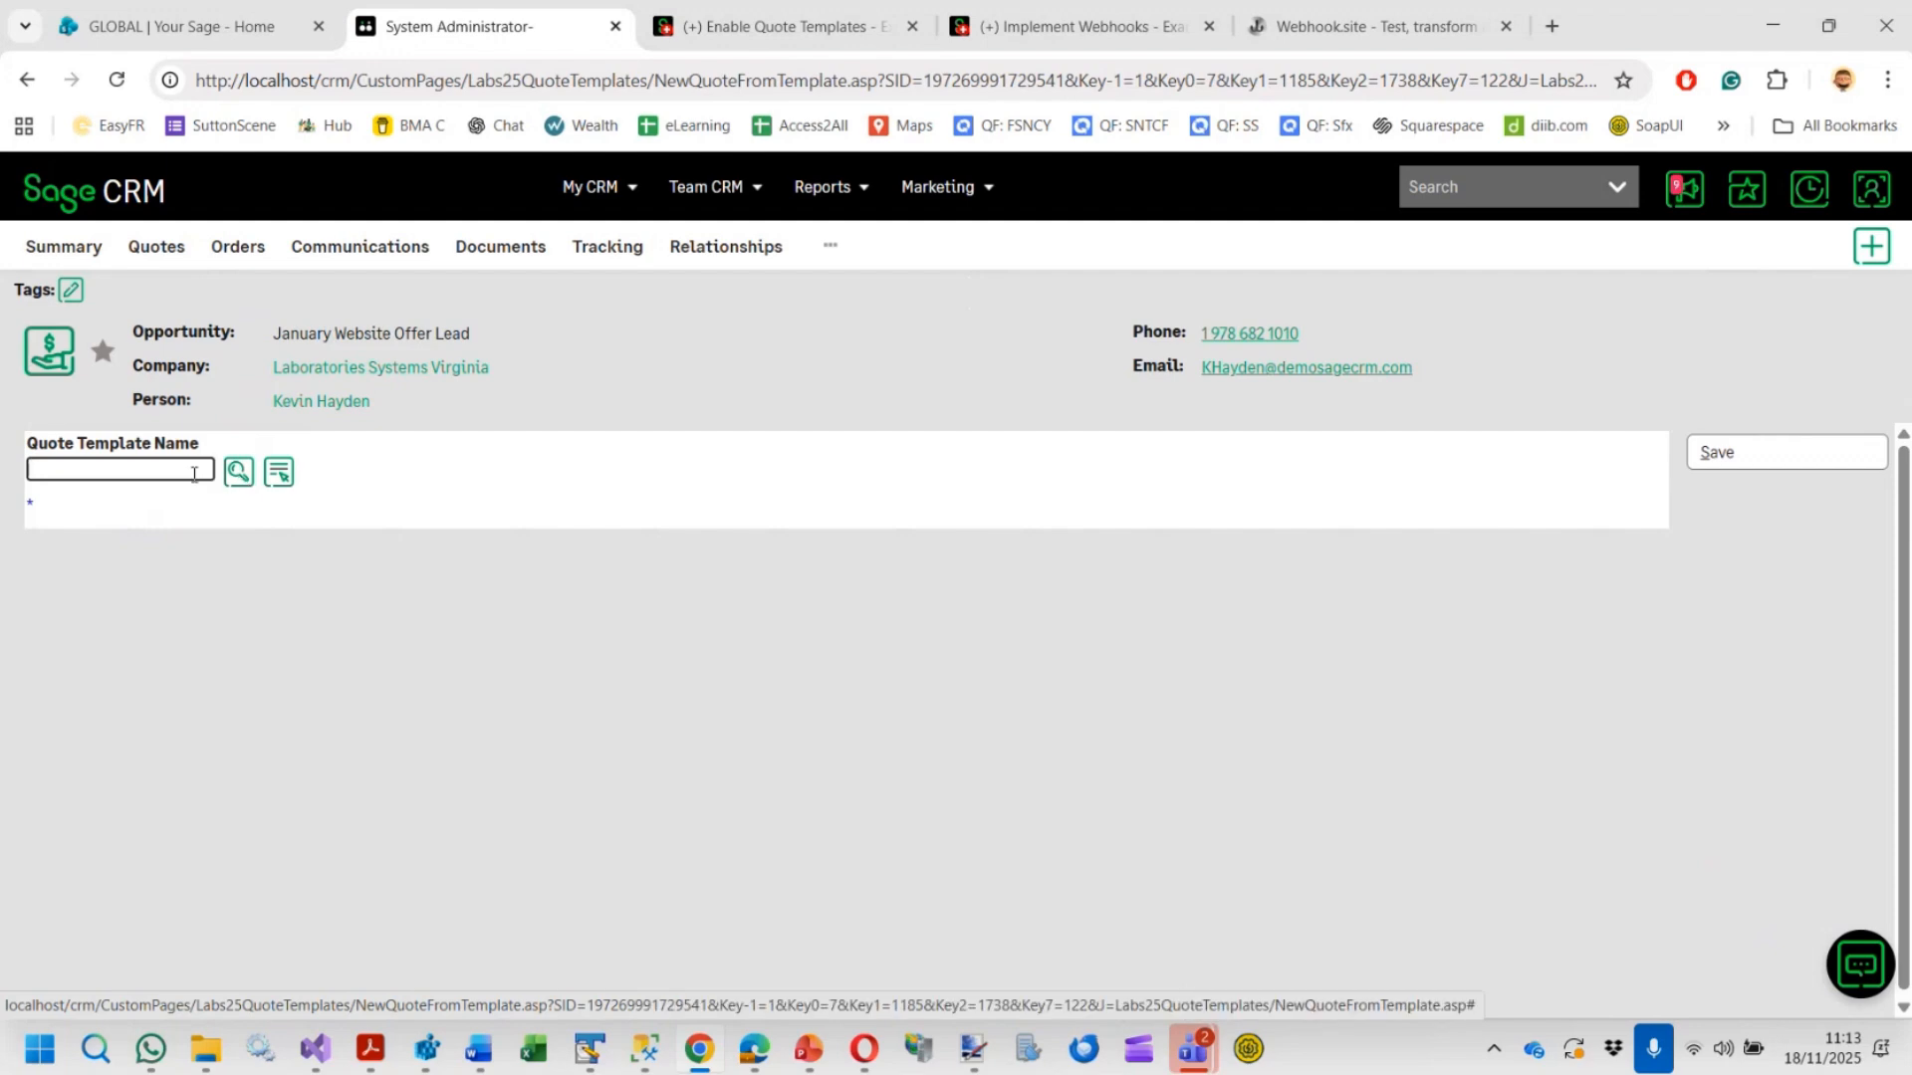
pyautogui.click(282, 482)
pyautogui.click(283, 513)
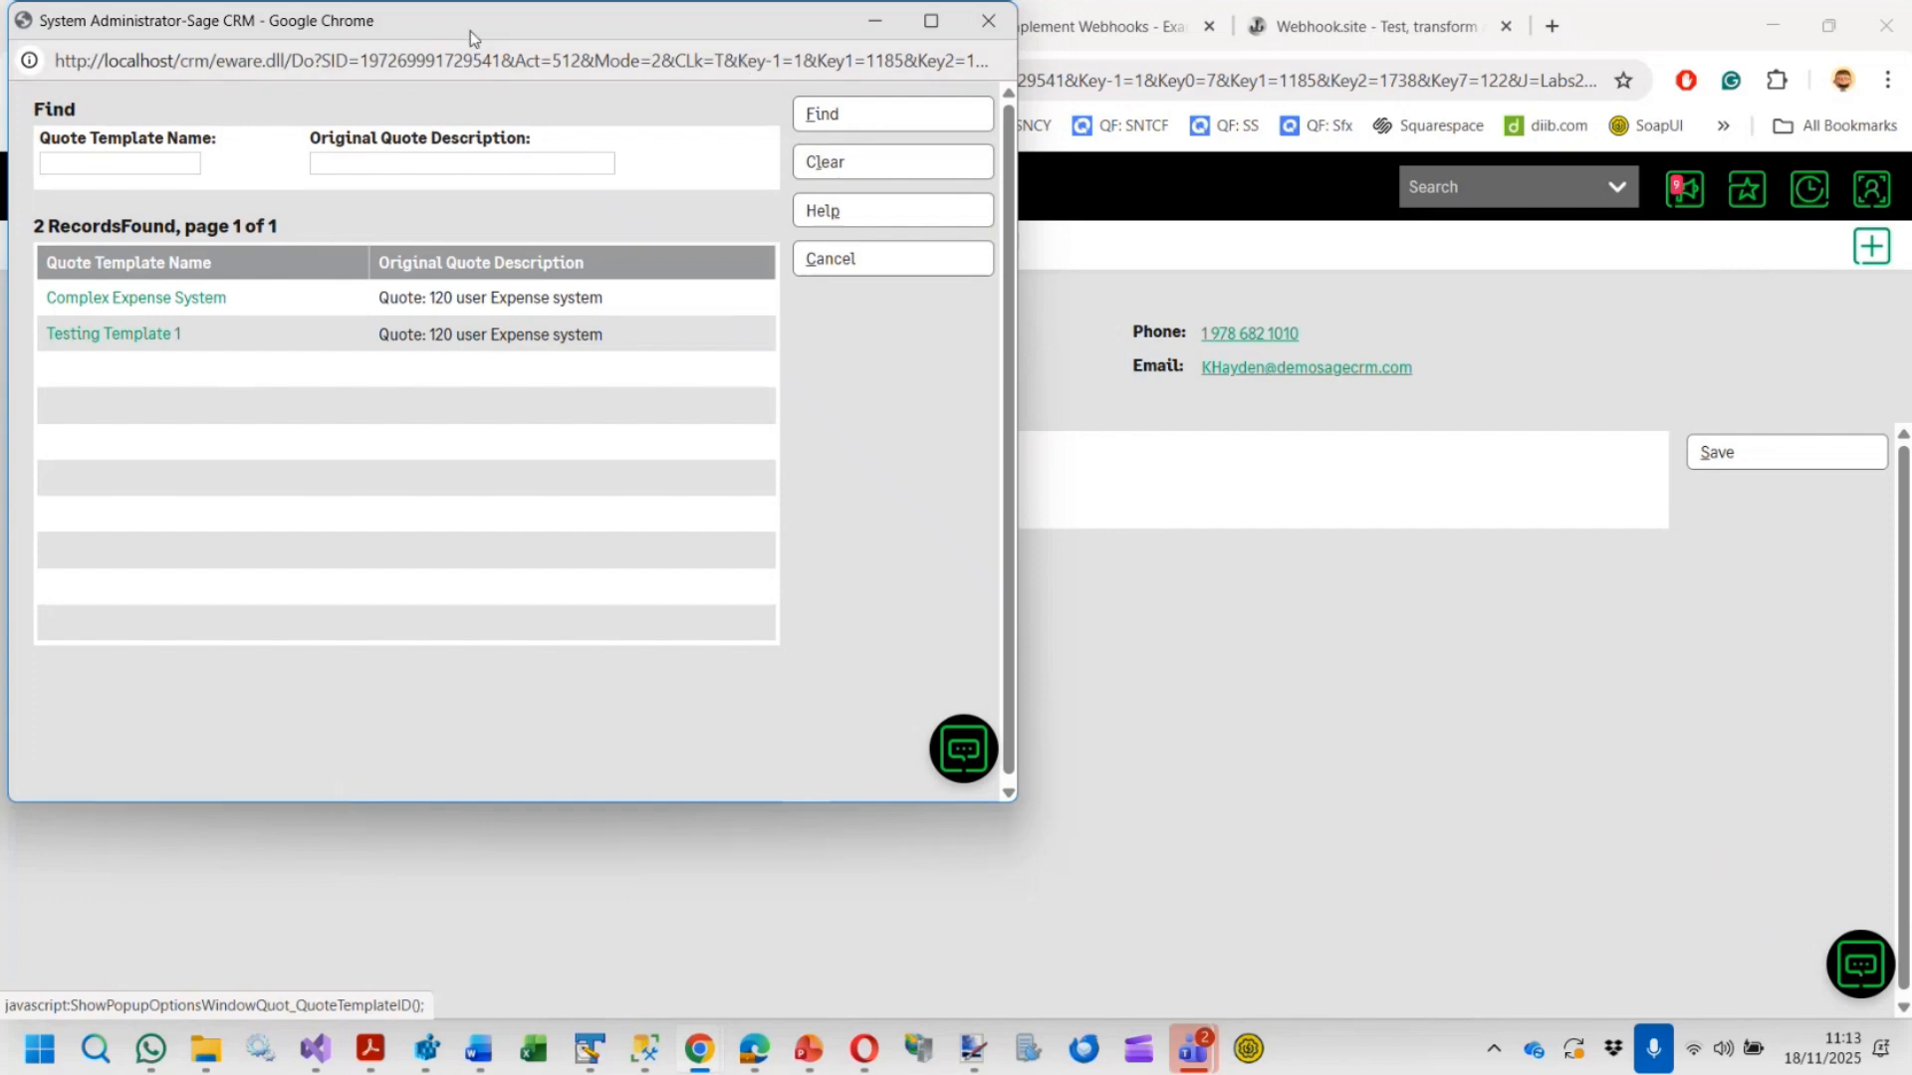
pyautogui.moveTo(470, 32); pyautogui.dragTo(518, 159)
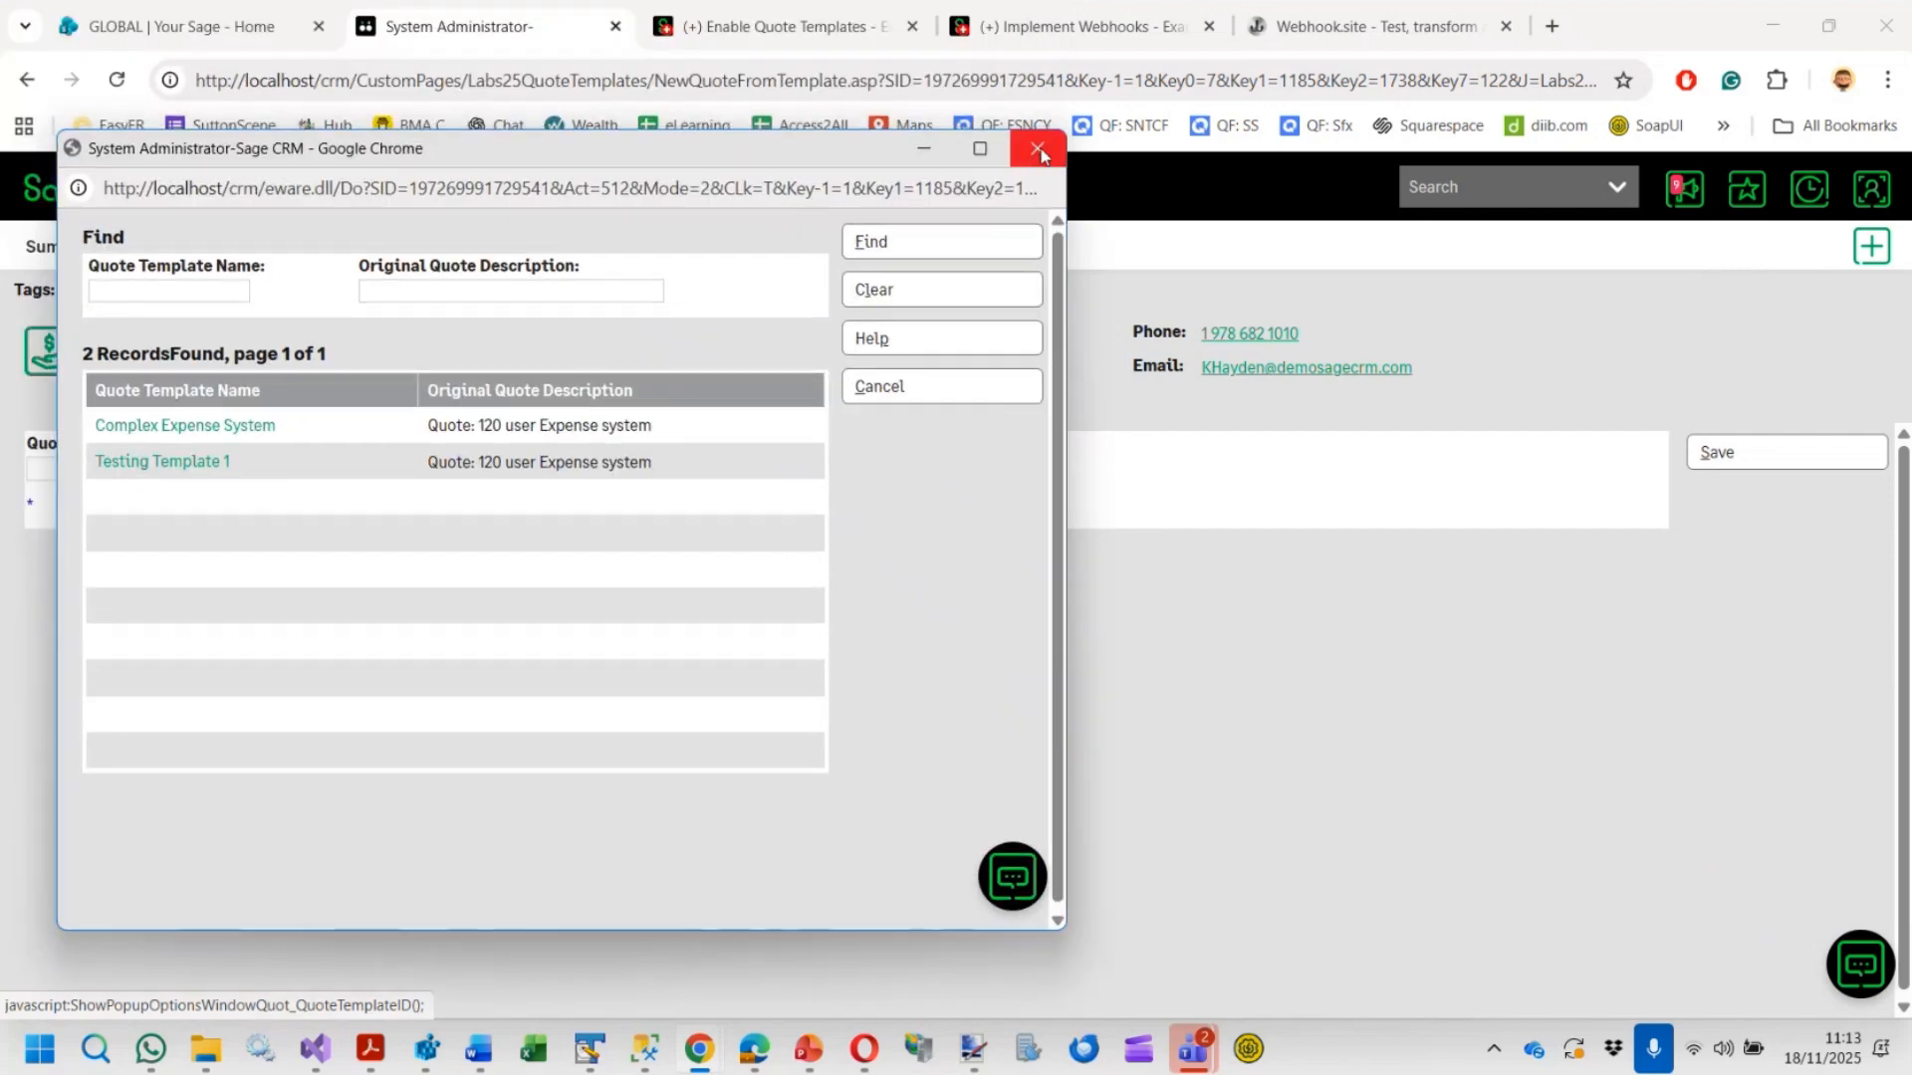
pyautogui.click(1037, 155)
pyautogui.click(170, 469)
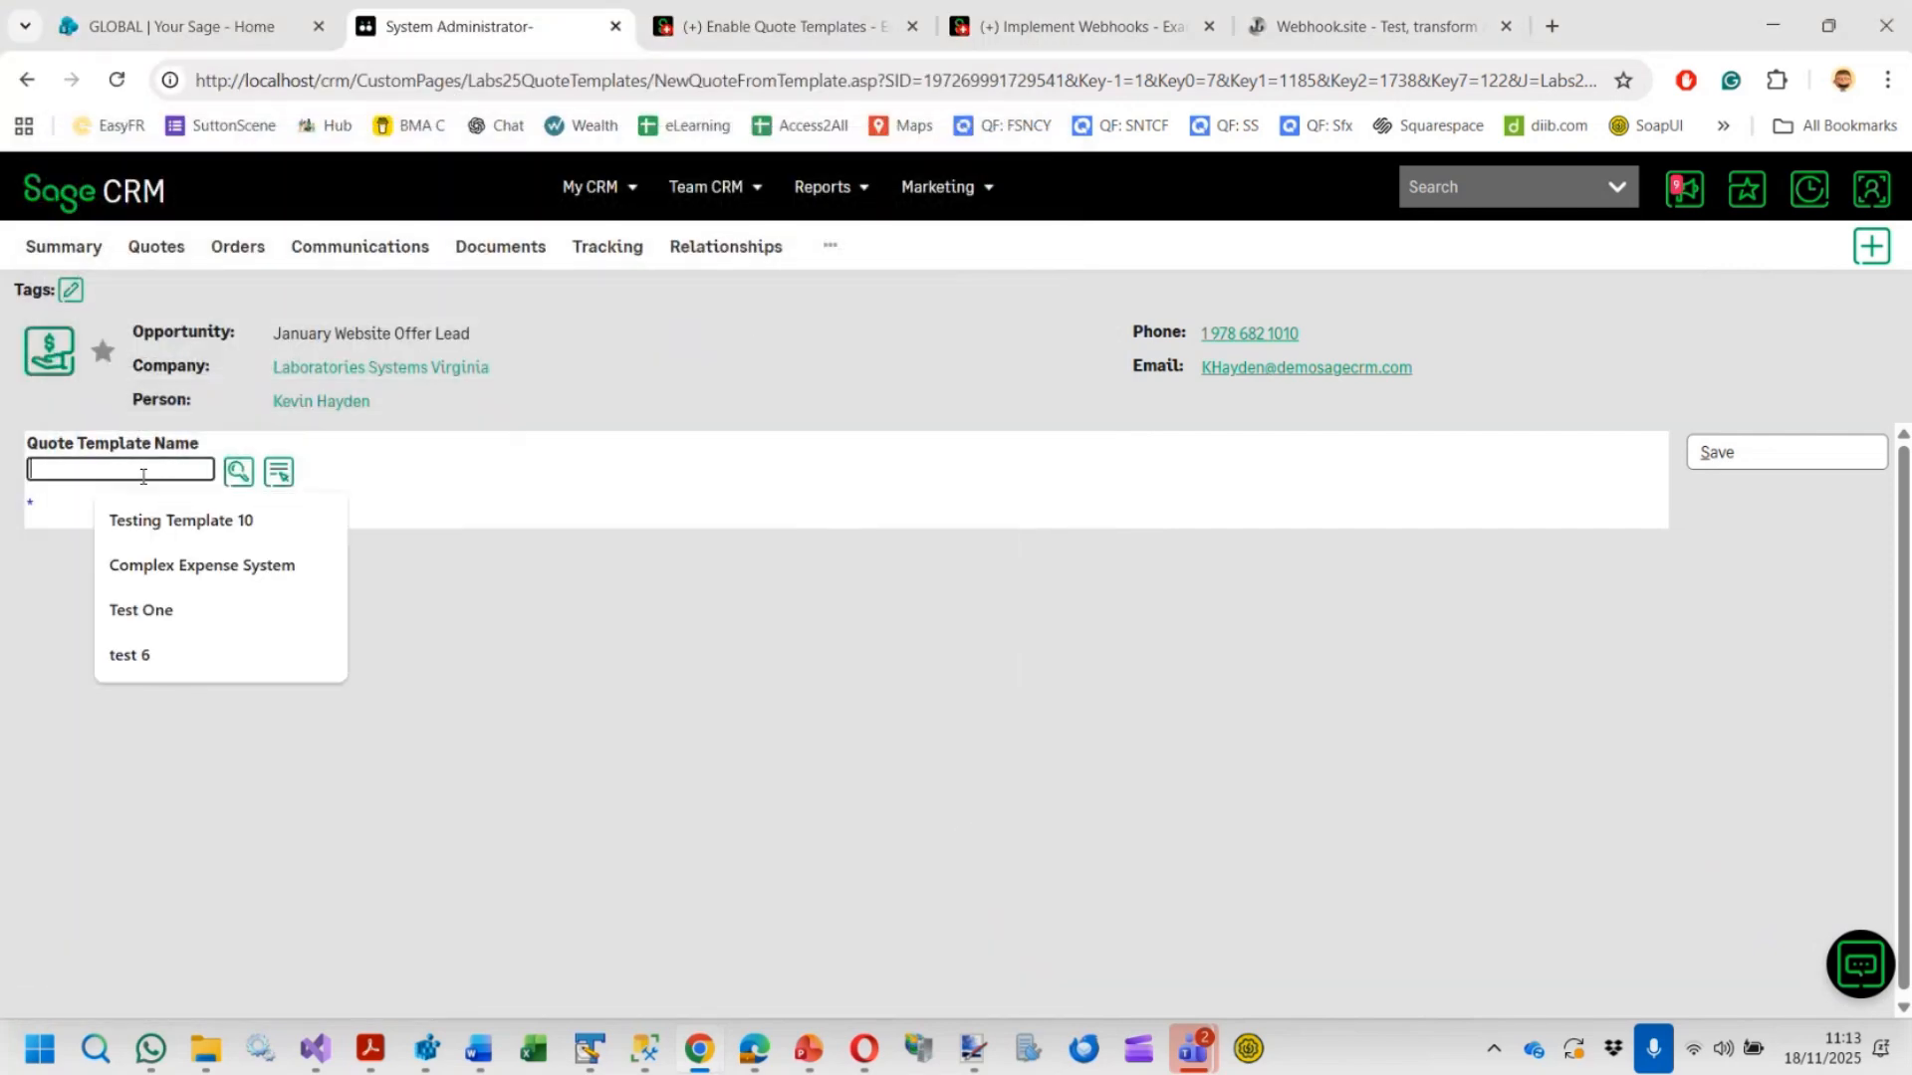
pyautogui.click(239, 472)
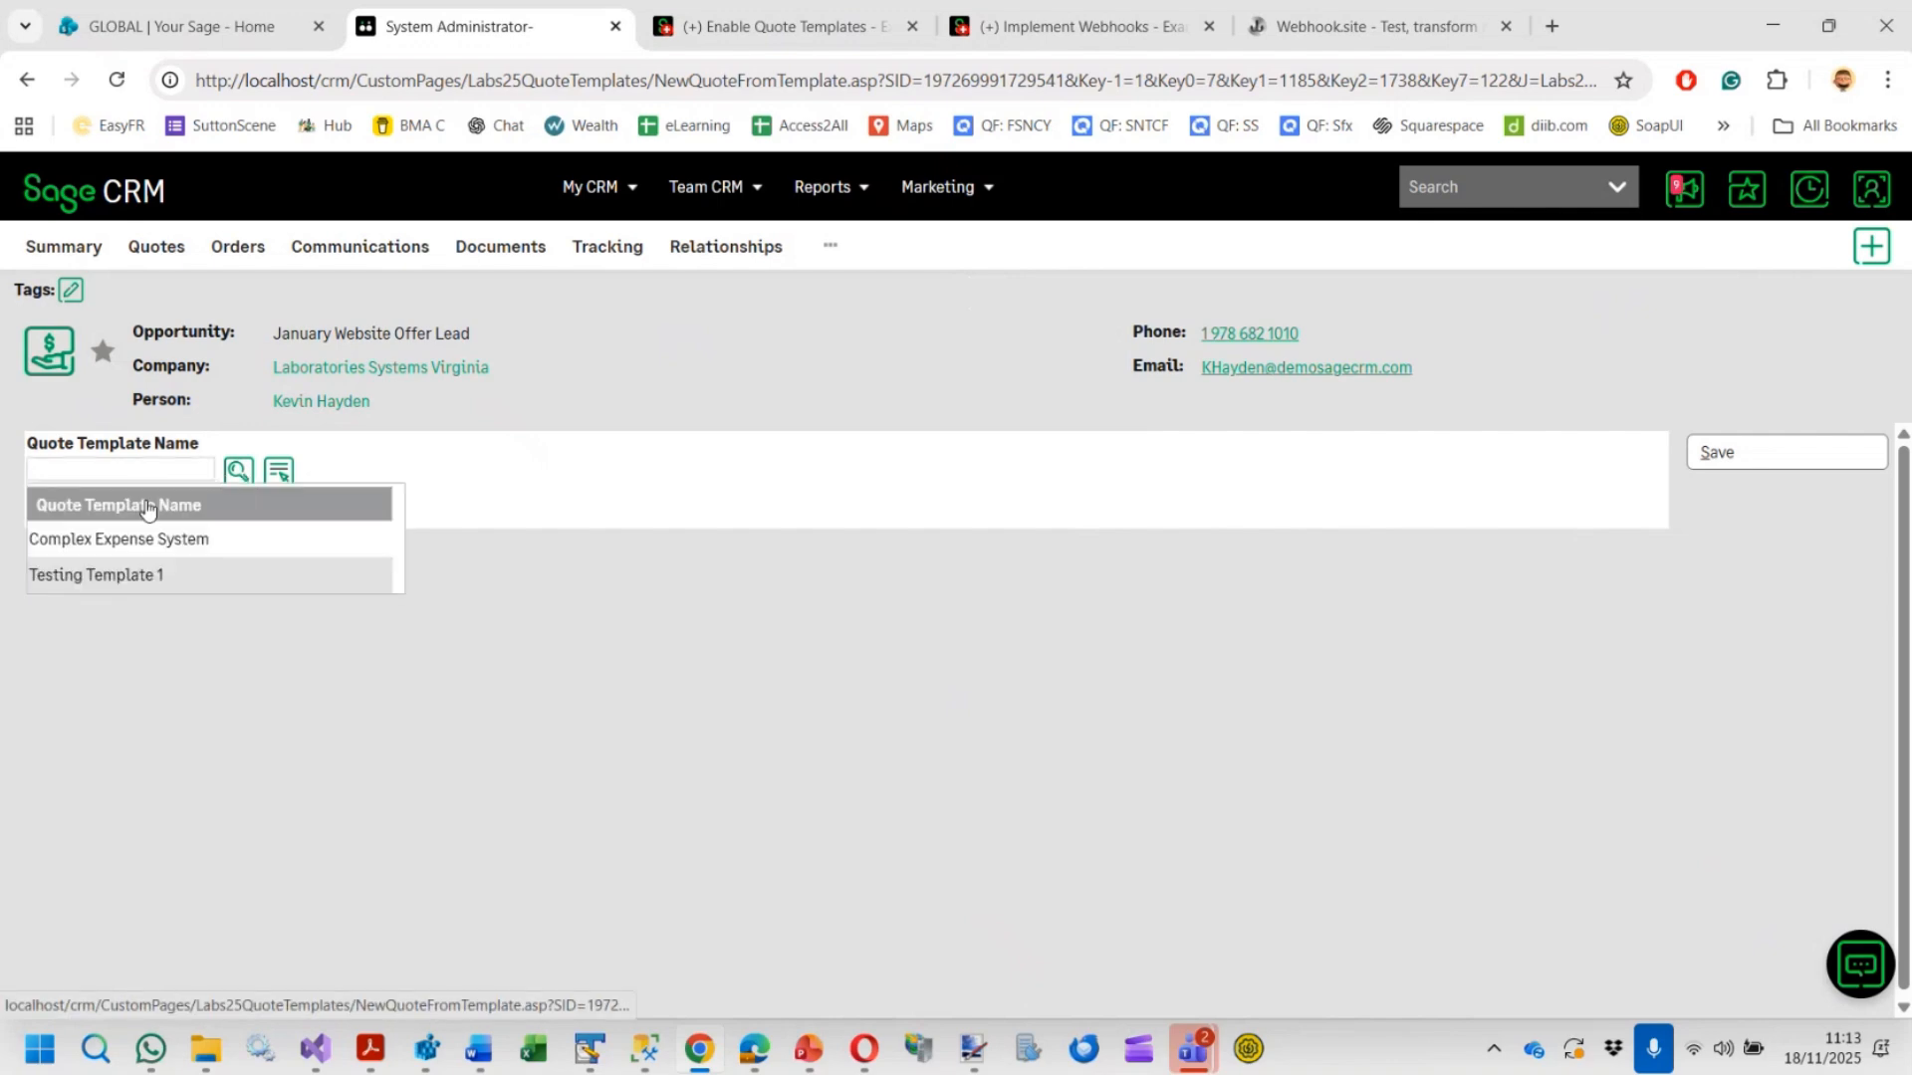
pyautogui.click(135, 542)
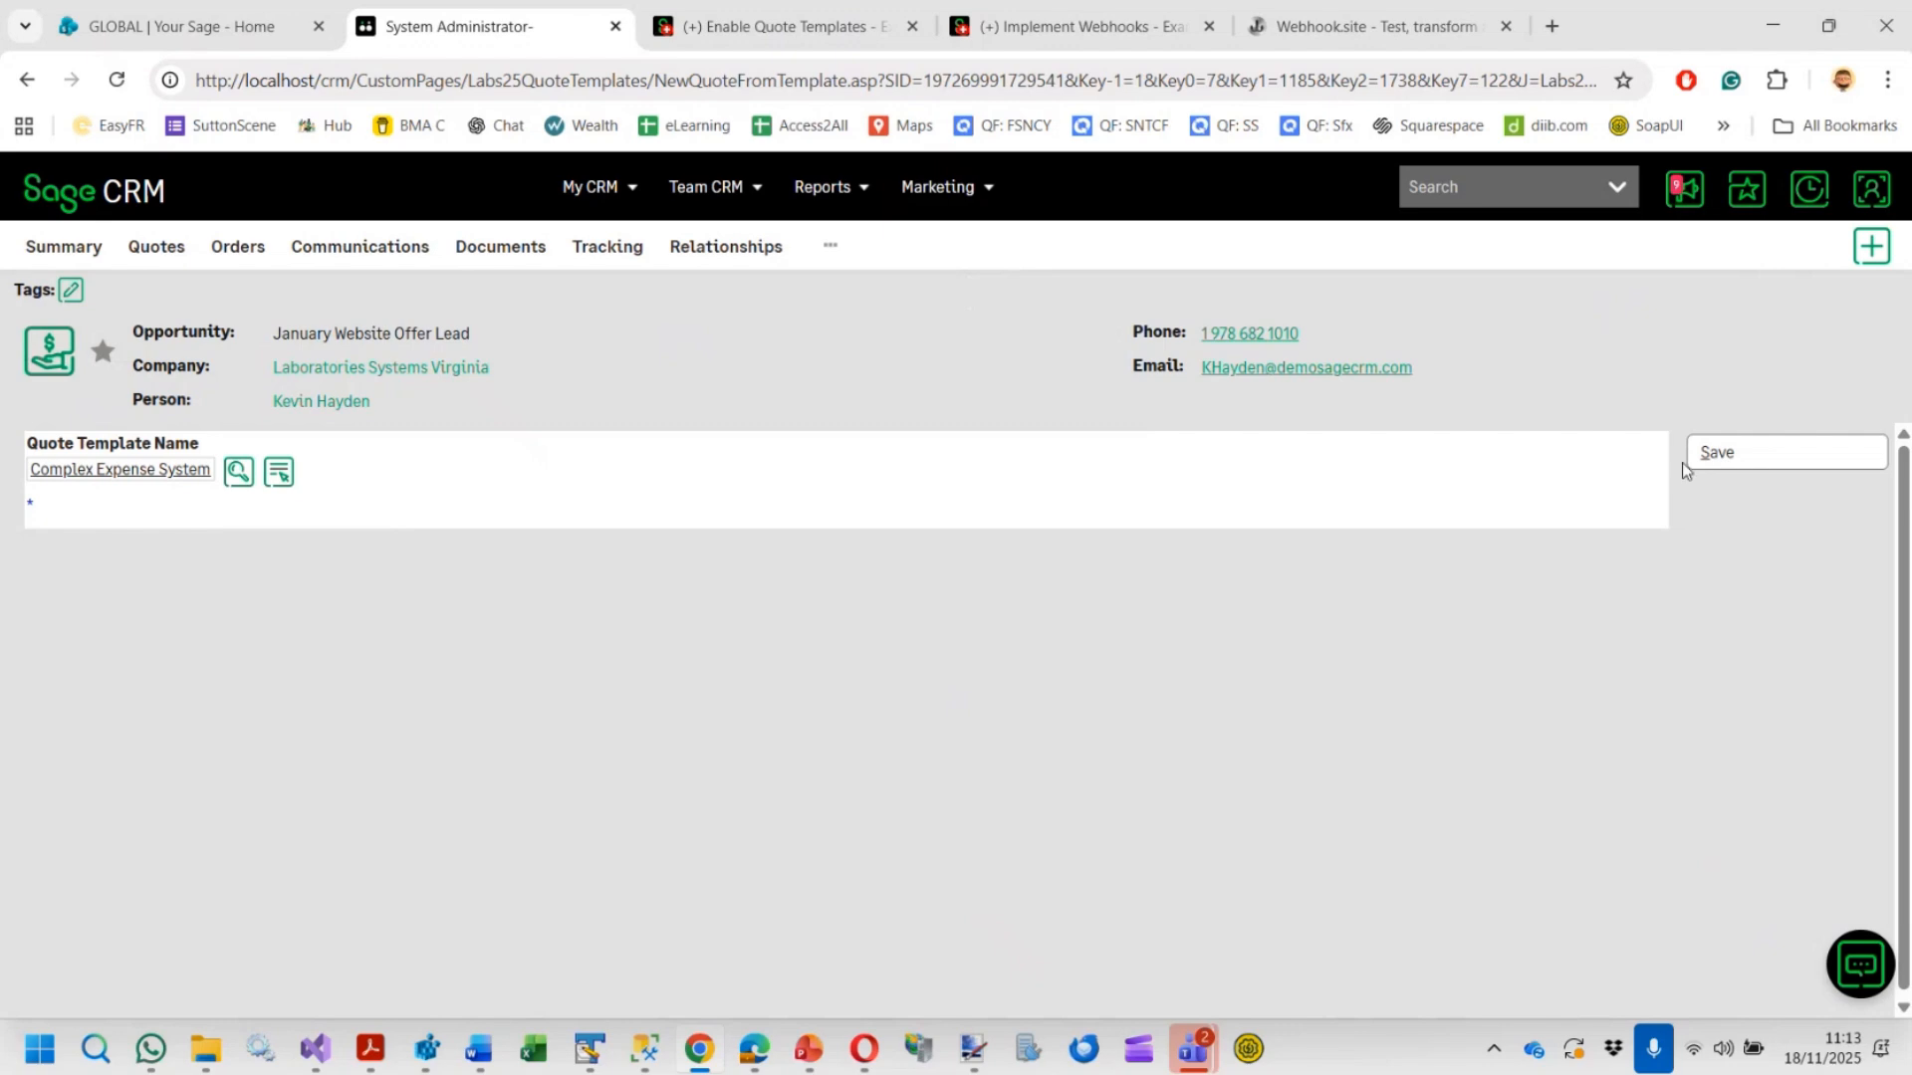
pyautogui.click(1723, 460)
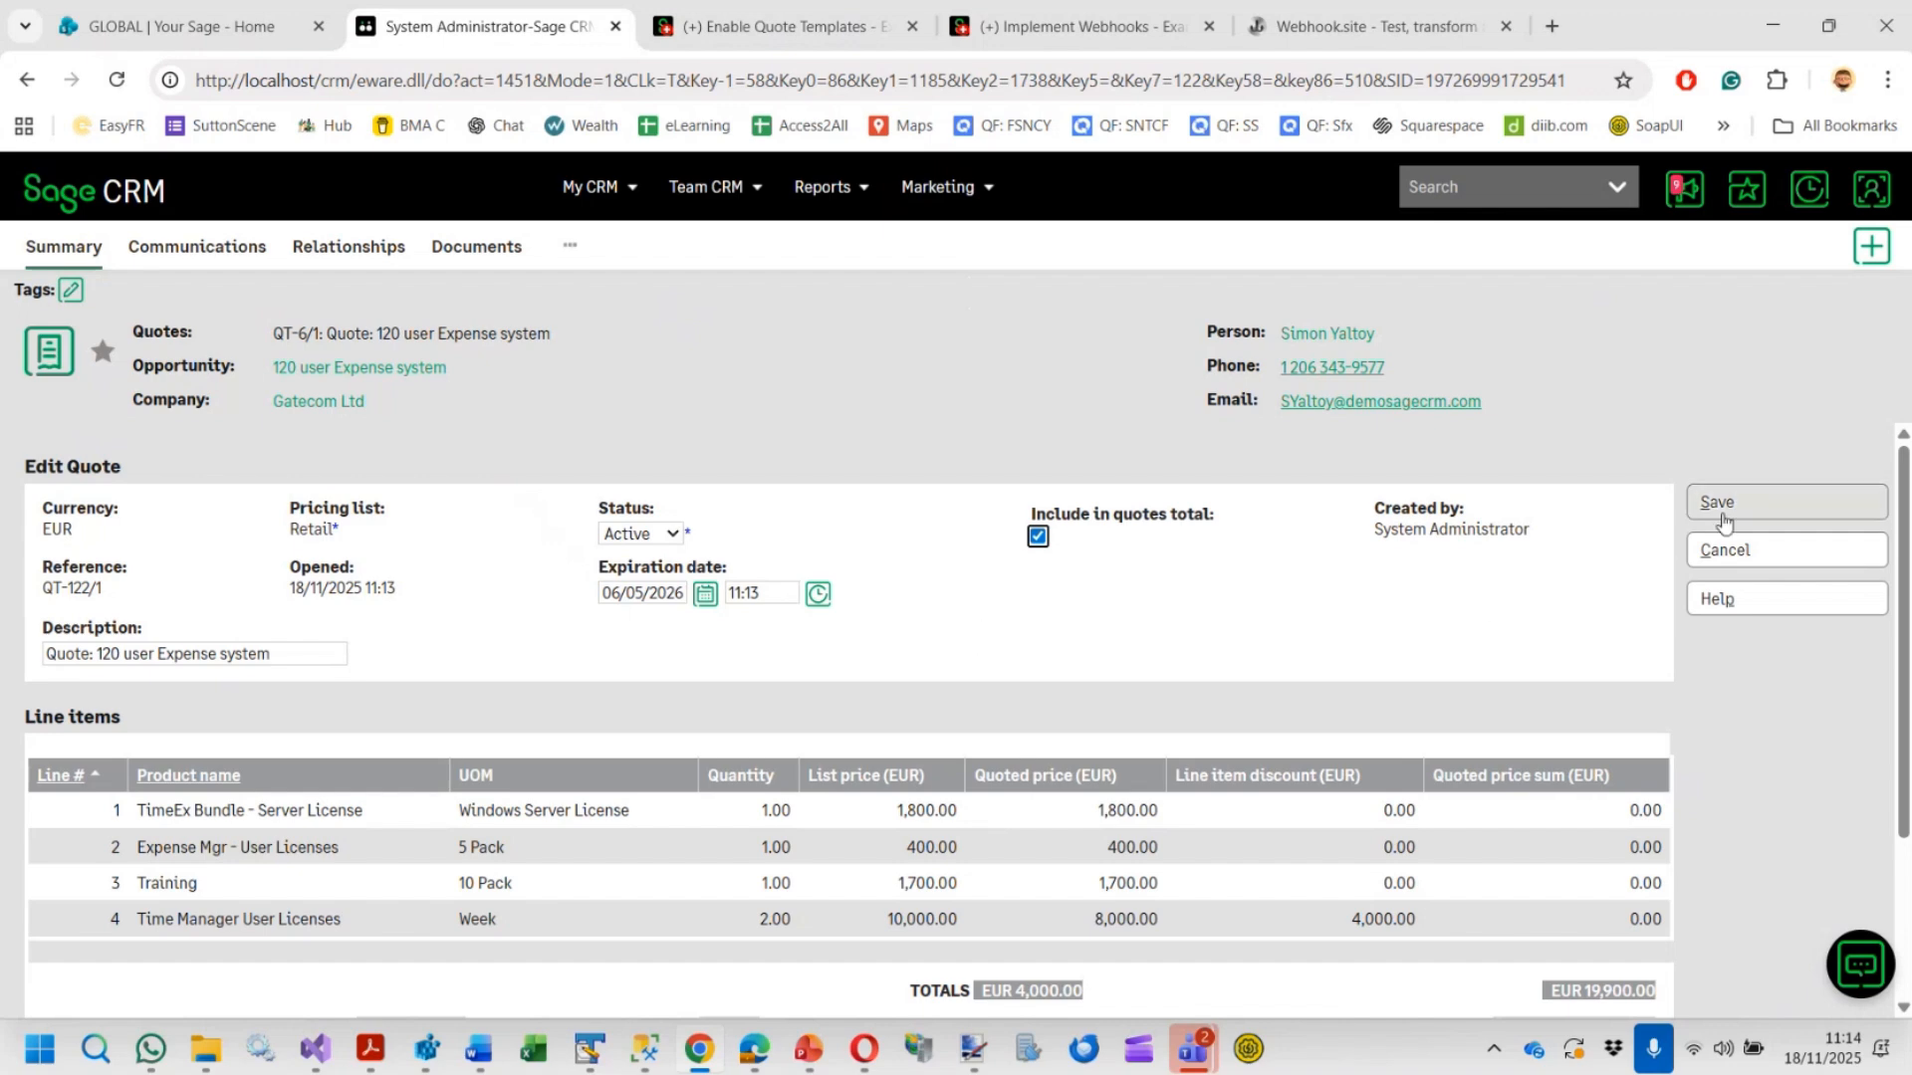
# Review the new quote's line items and save the quote
pyautogui.scroll(-2, 1489, 659)
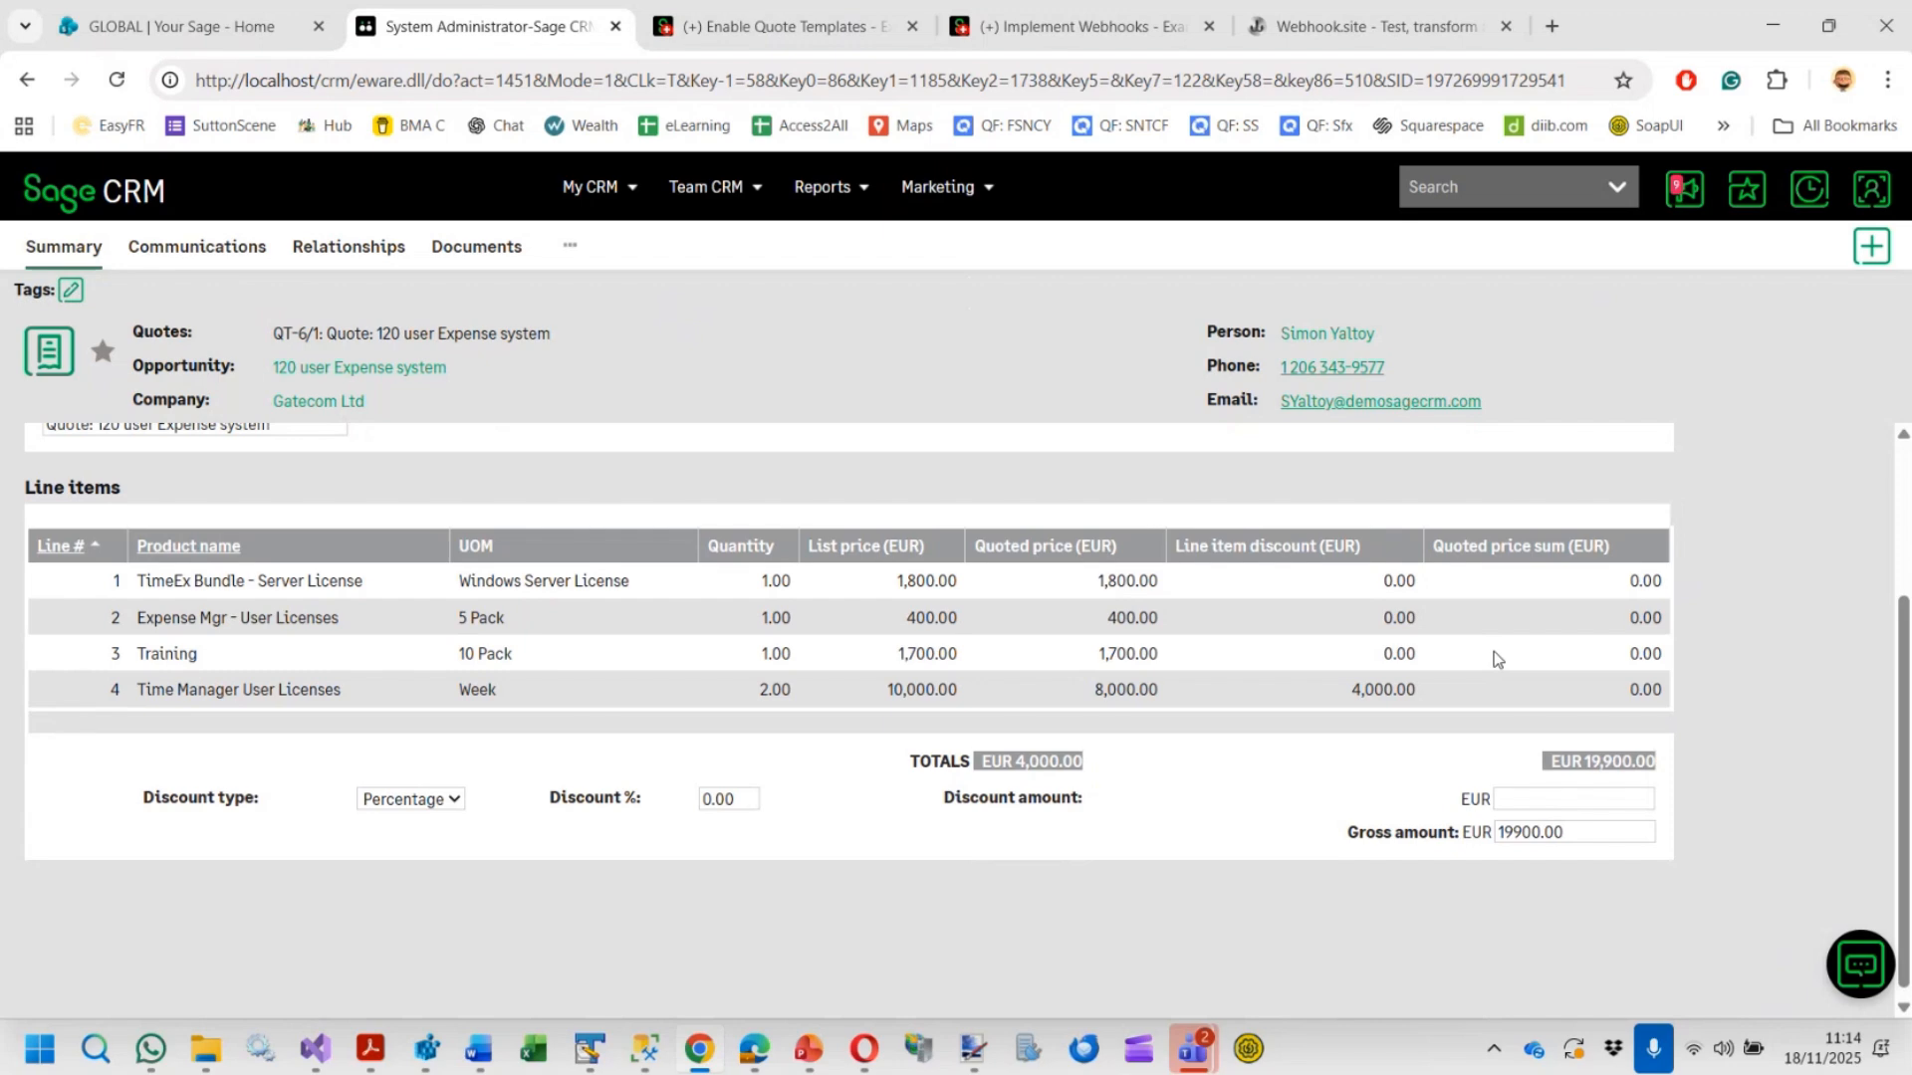
pyautogui.scroll(3, 1494, 651)
pyautogui.click(1730, 512)
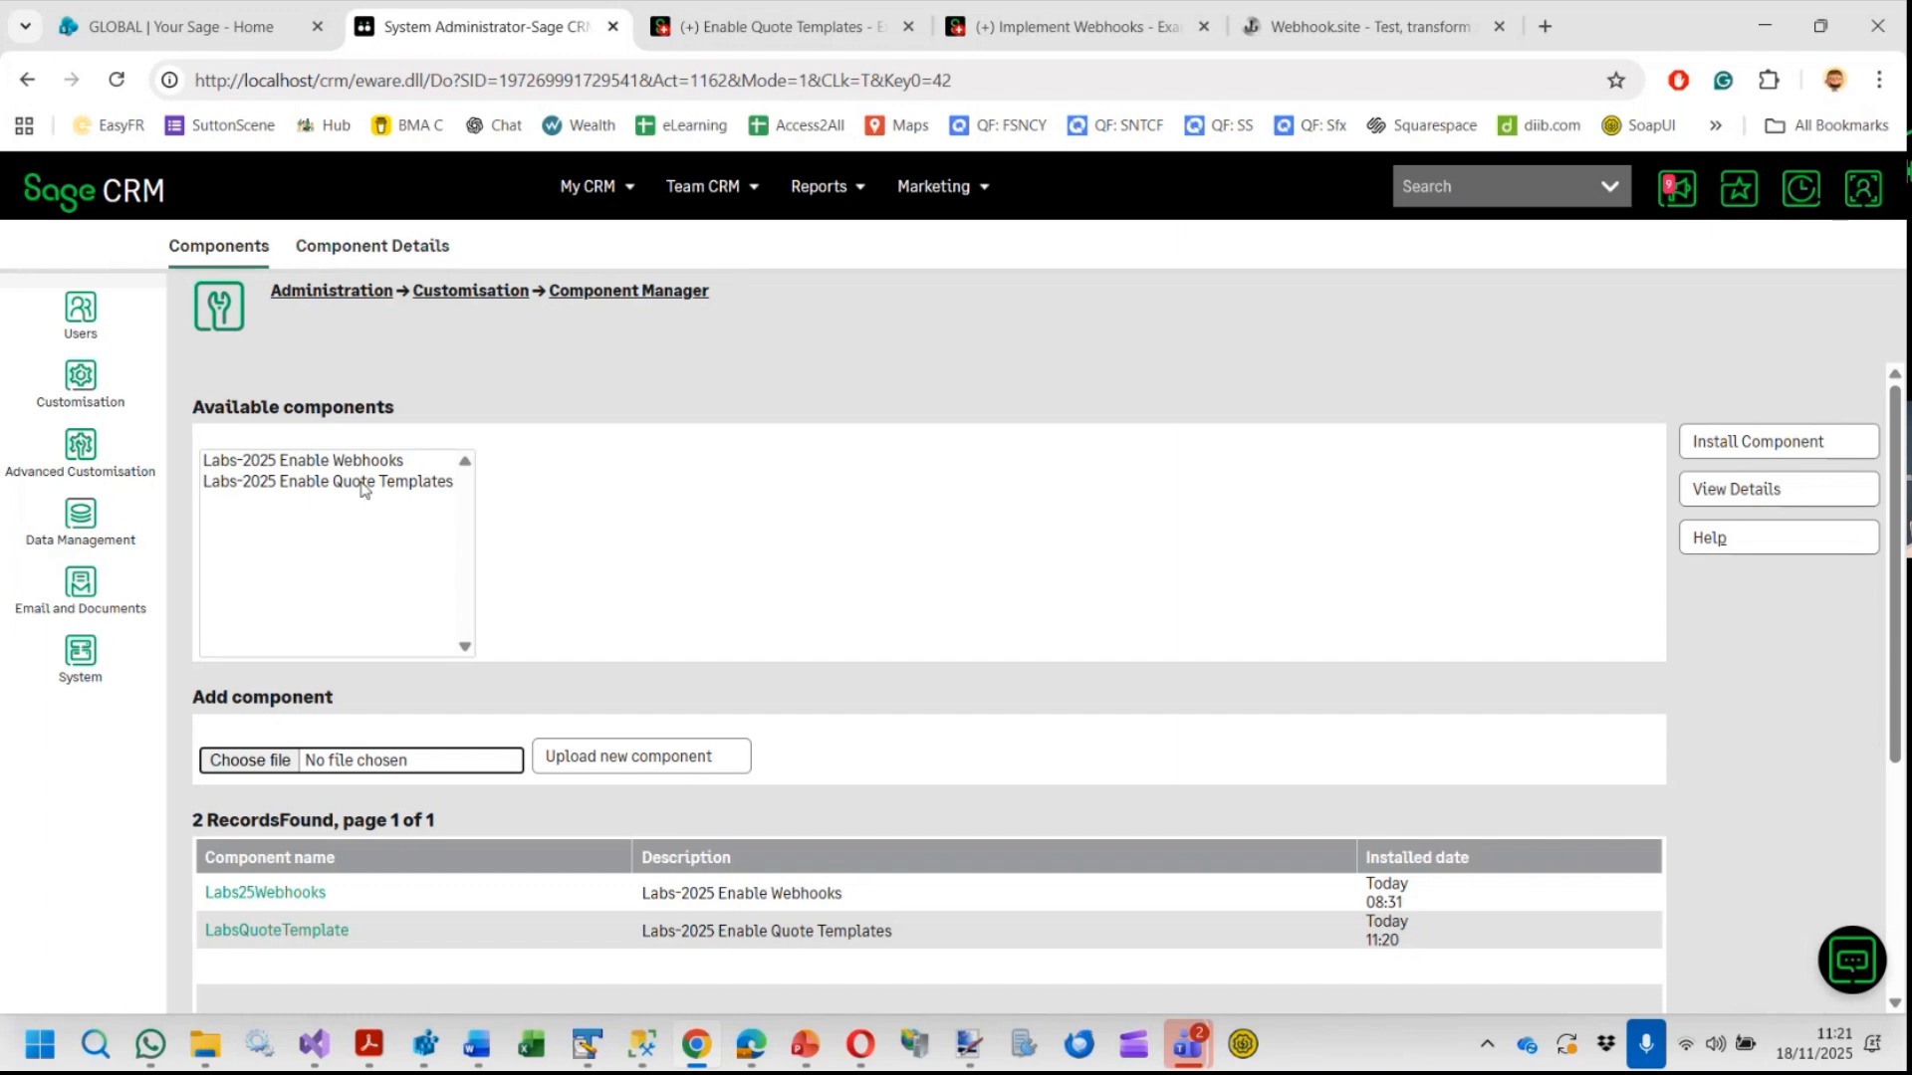
# Open the Webhook Configuration page under Advanced Customisation
pyautogui.click(312, 487)
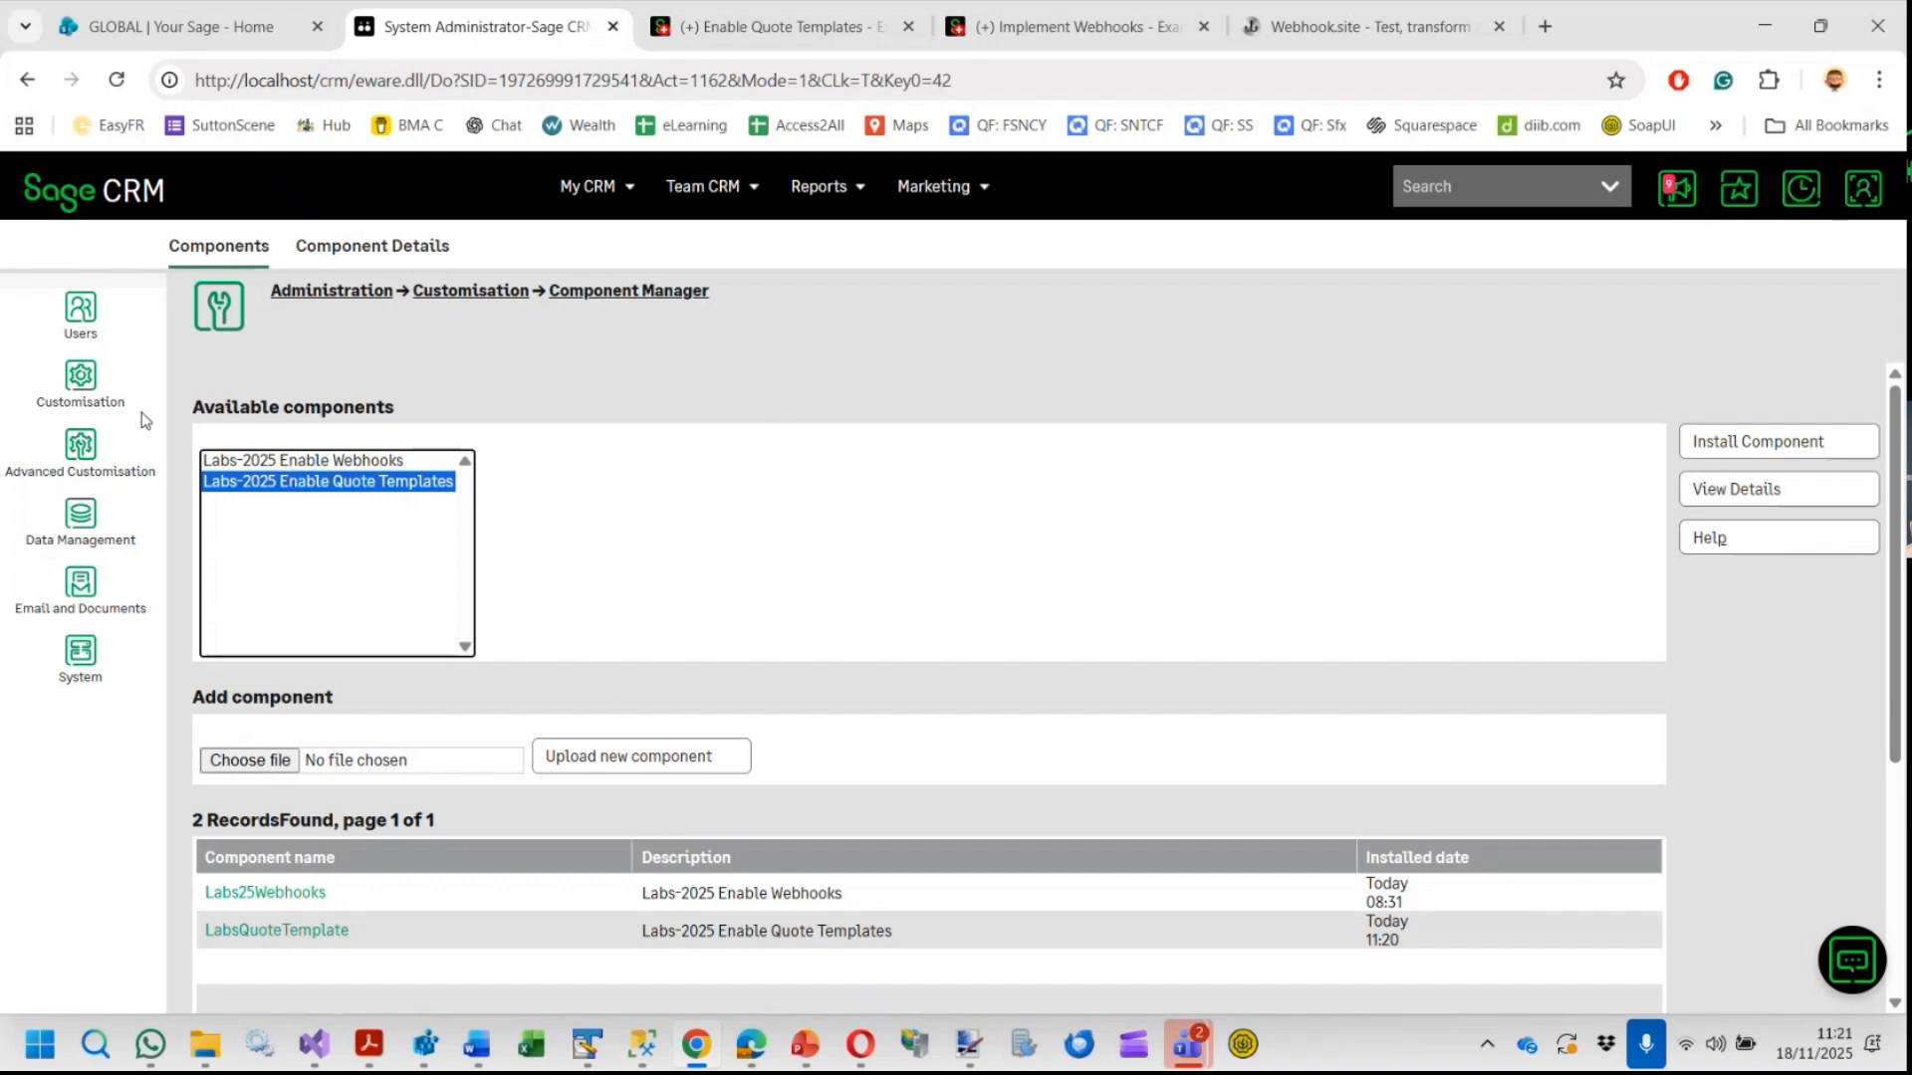
pyautogui.click(82, 453)
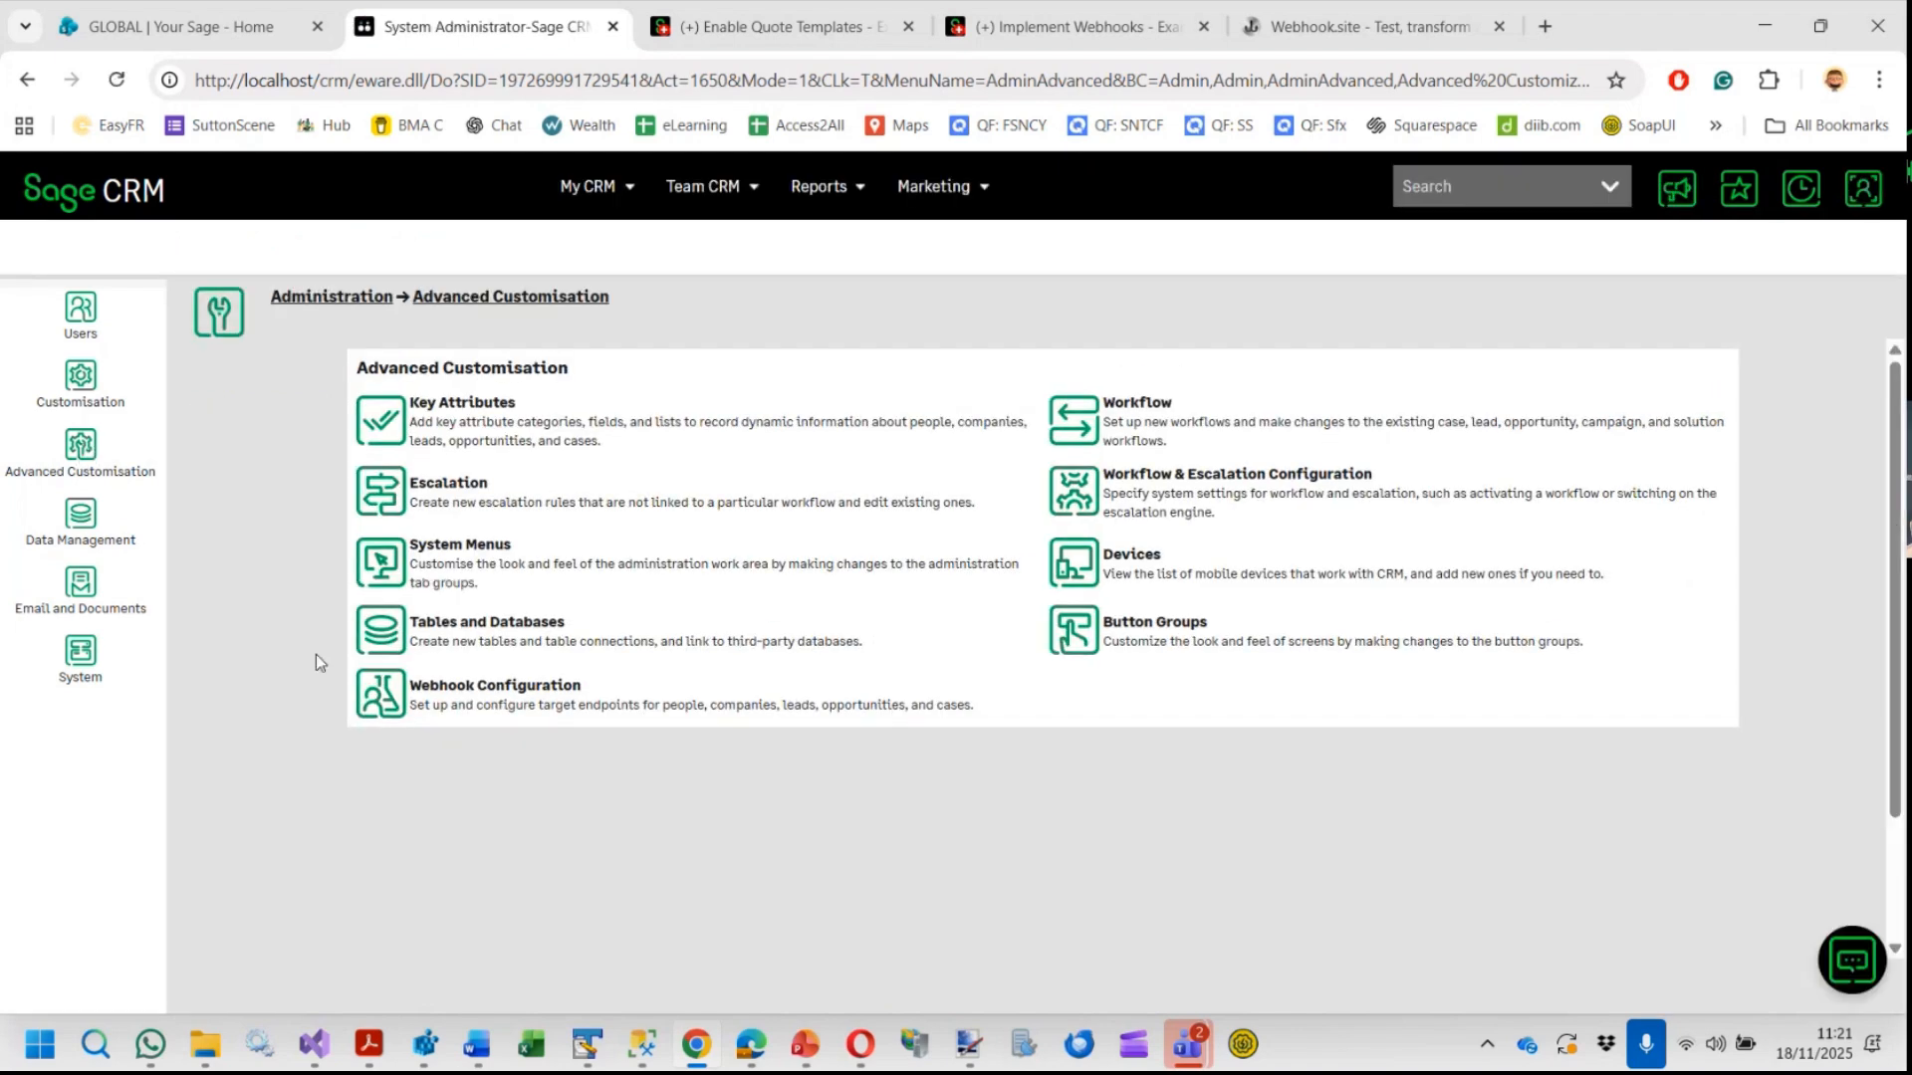
pyautogui.moveTo(332, 661); pyautogui.dragTo(354, 732)
pyautogui.click(356, 769)
pyautogui.click(459, 694)
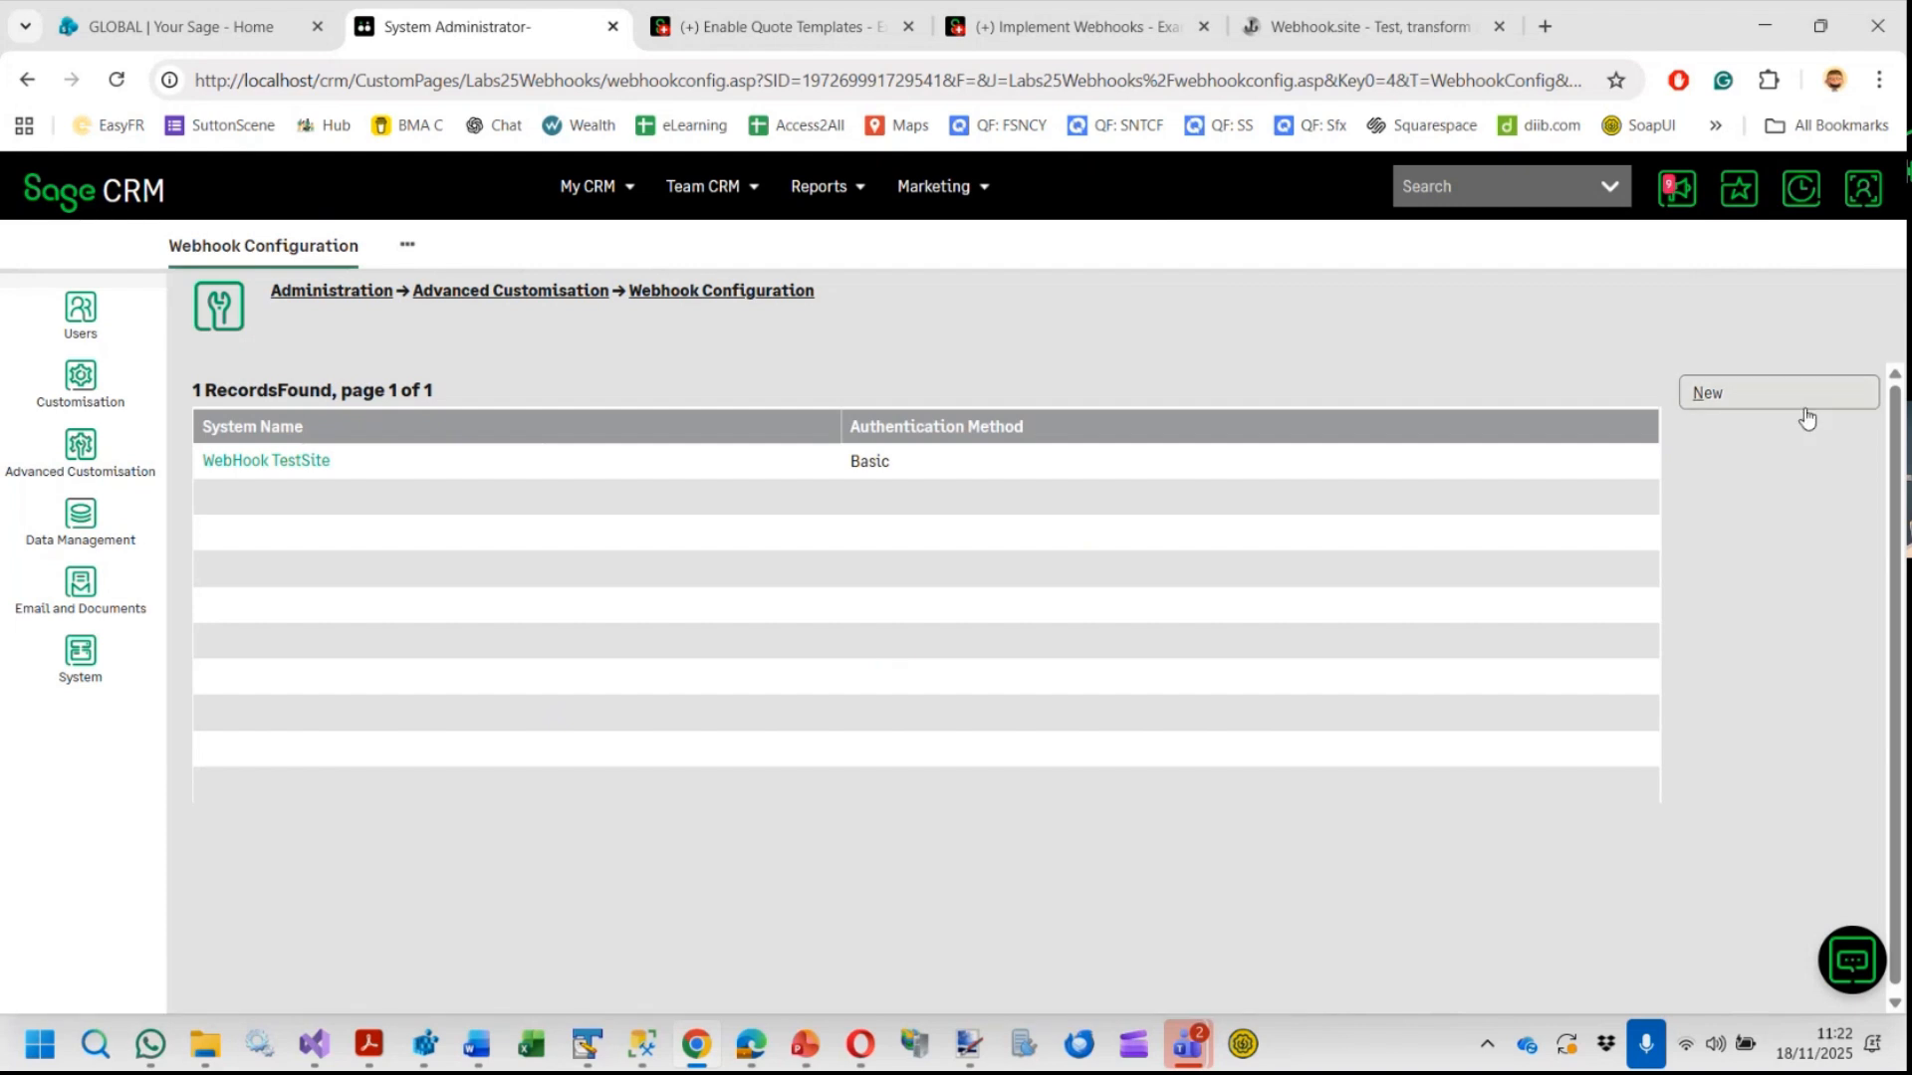
# Open the WebHook TestSite target system to view its authentication settings
pyautogui.click(237, 464)
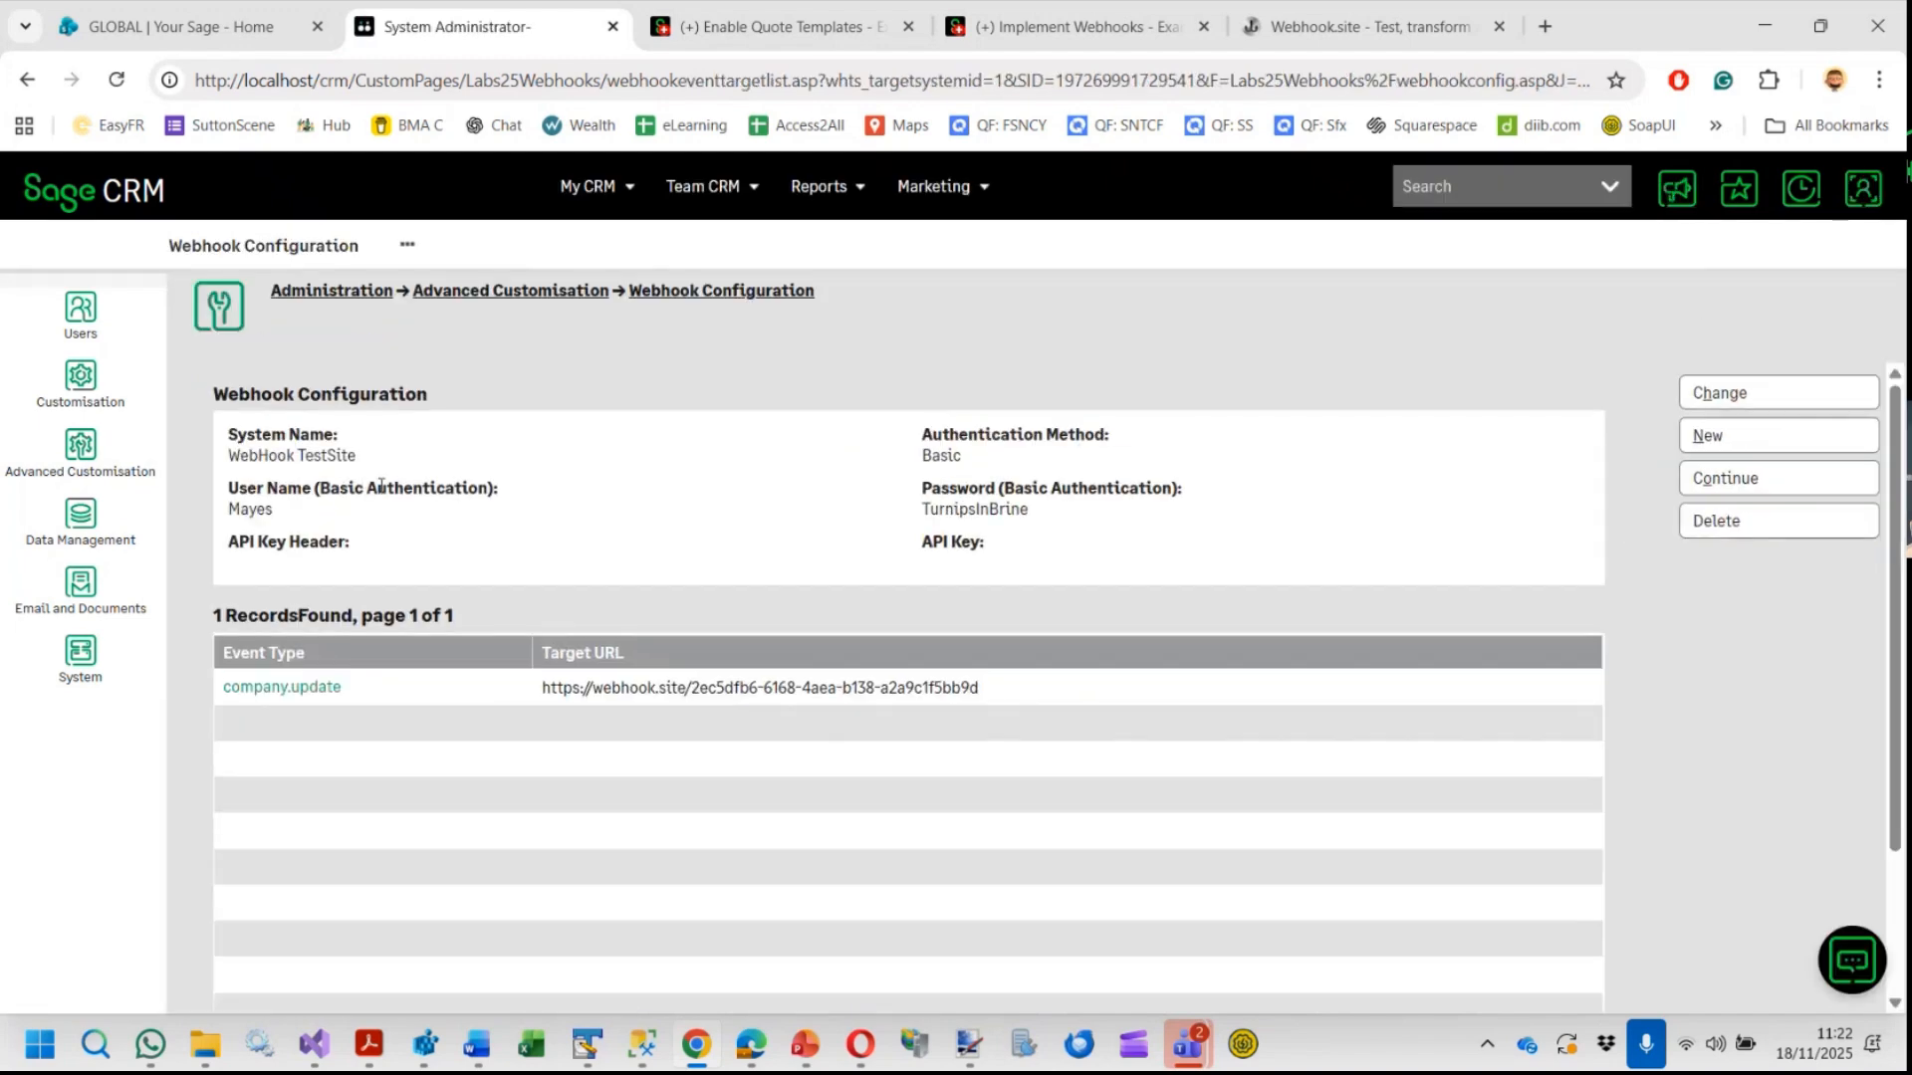
pyautogui.moveTo(227, 394); pyautogui.dragTo(495, 408)
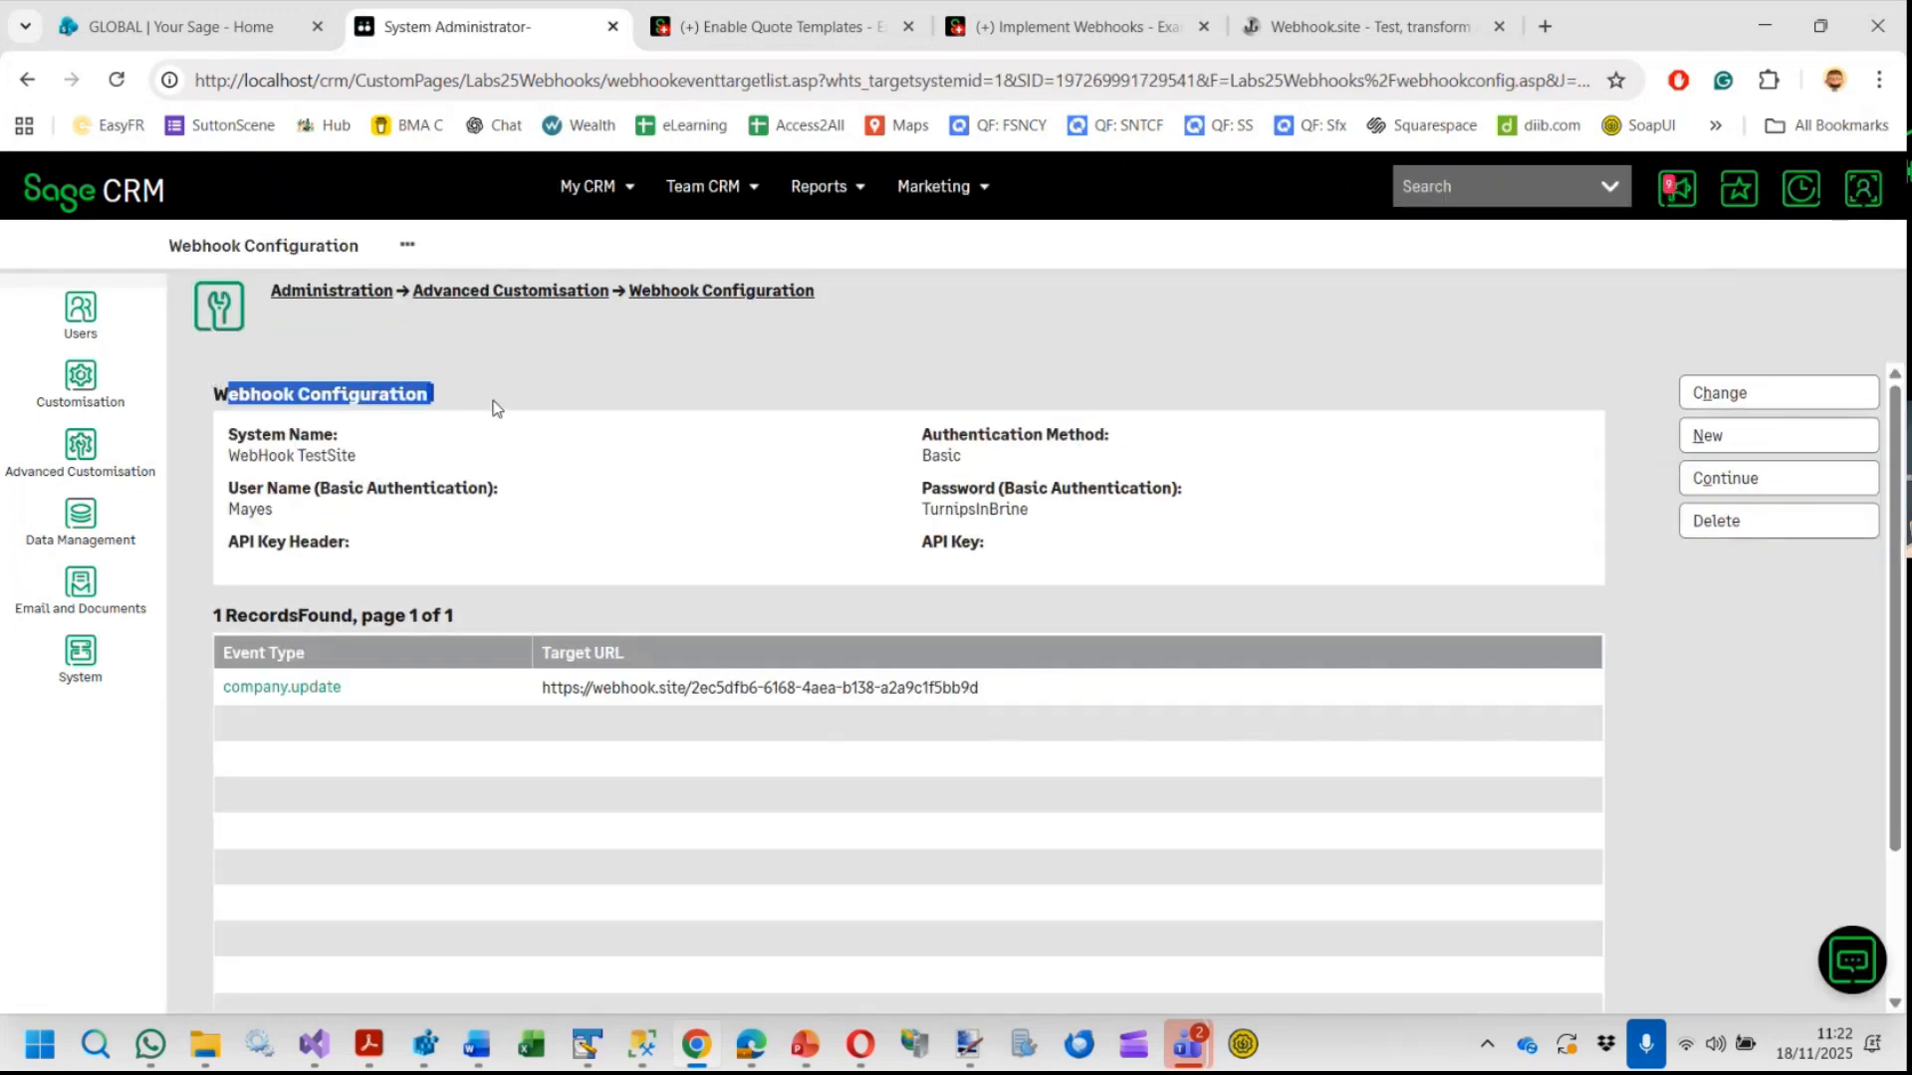
pyautogui.click(487, 462)
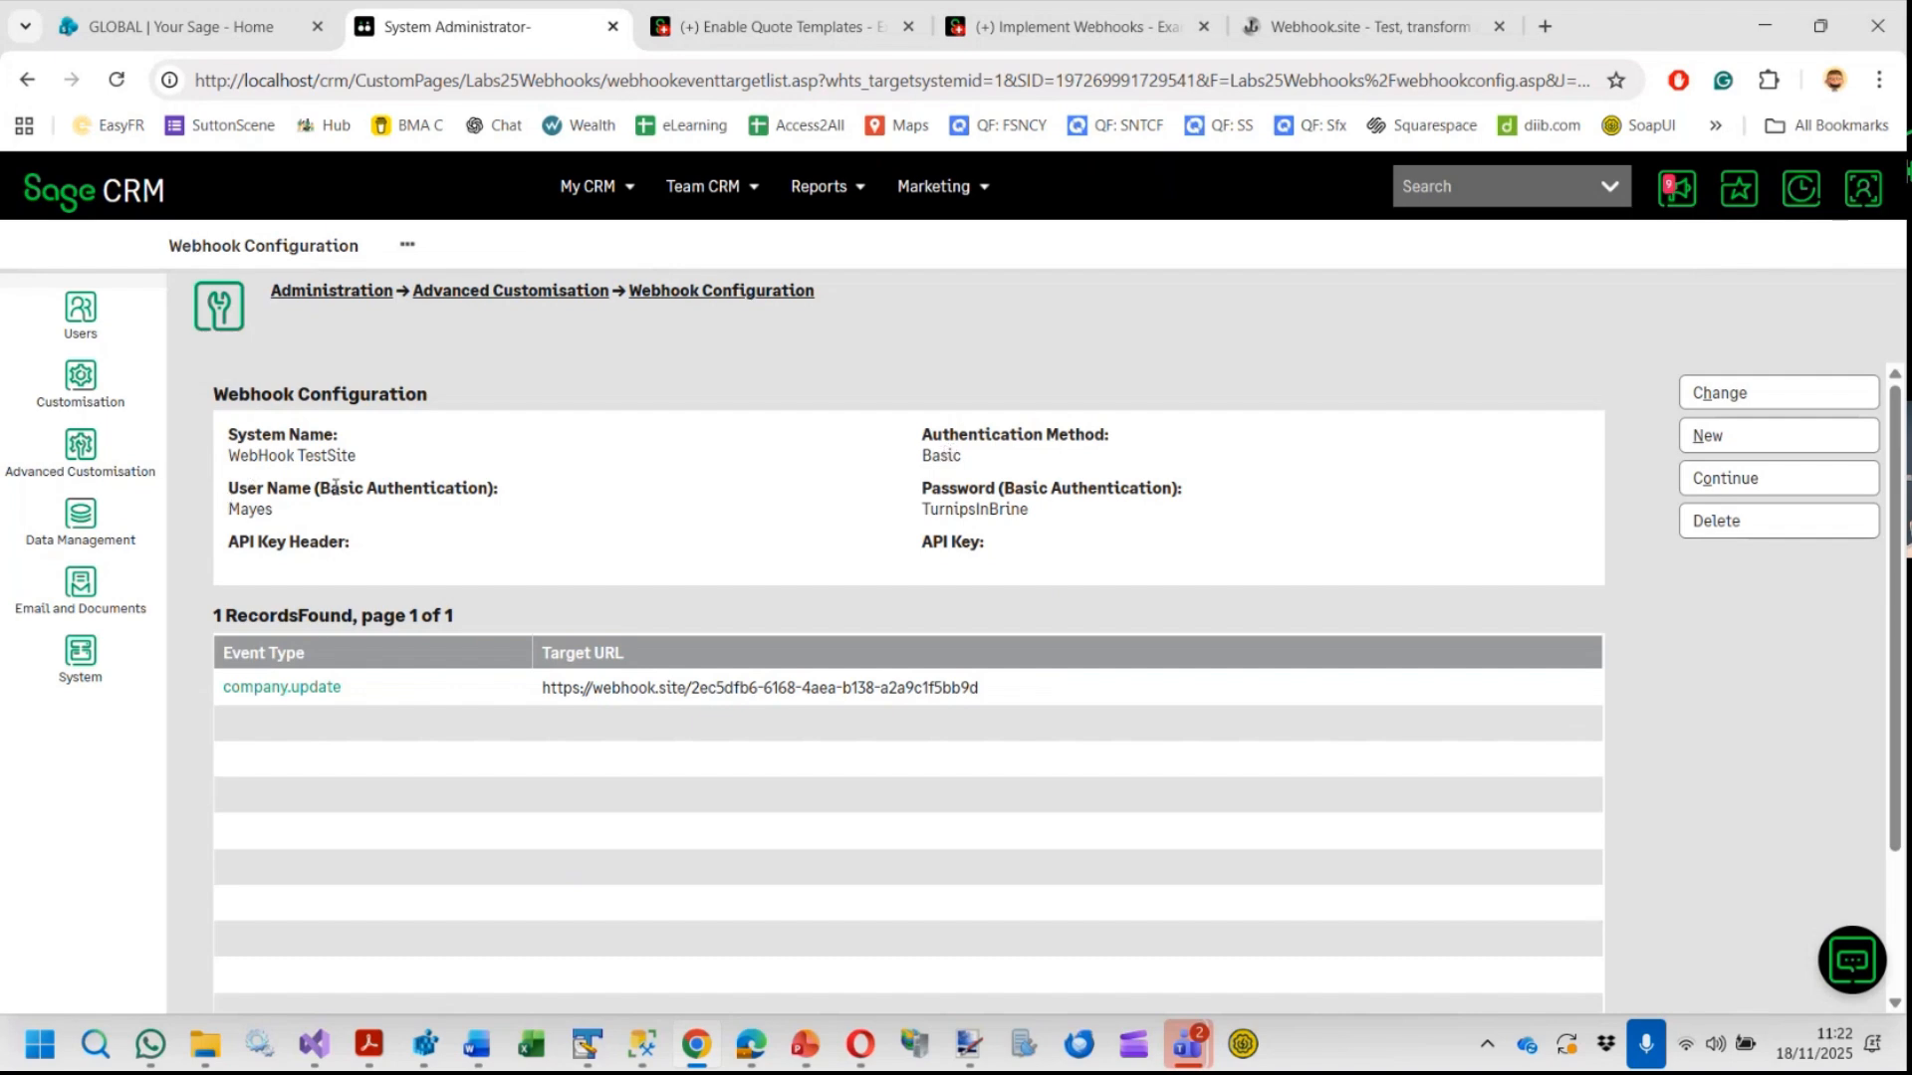
# Open the WebHook TestSite target system for editing and review the authentication method choices
pyautogui.click(1730, 398)
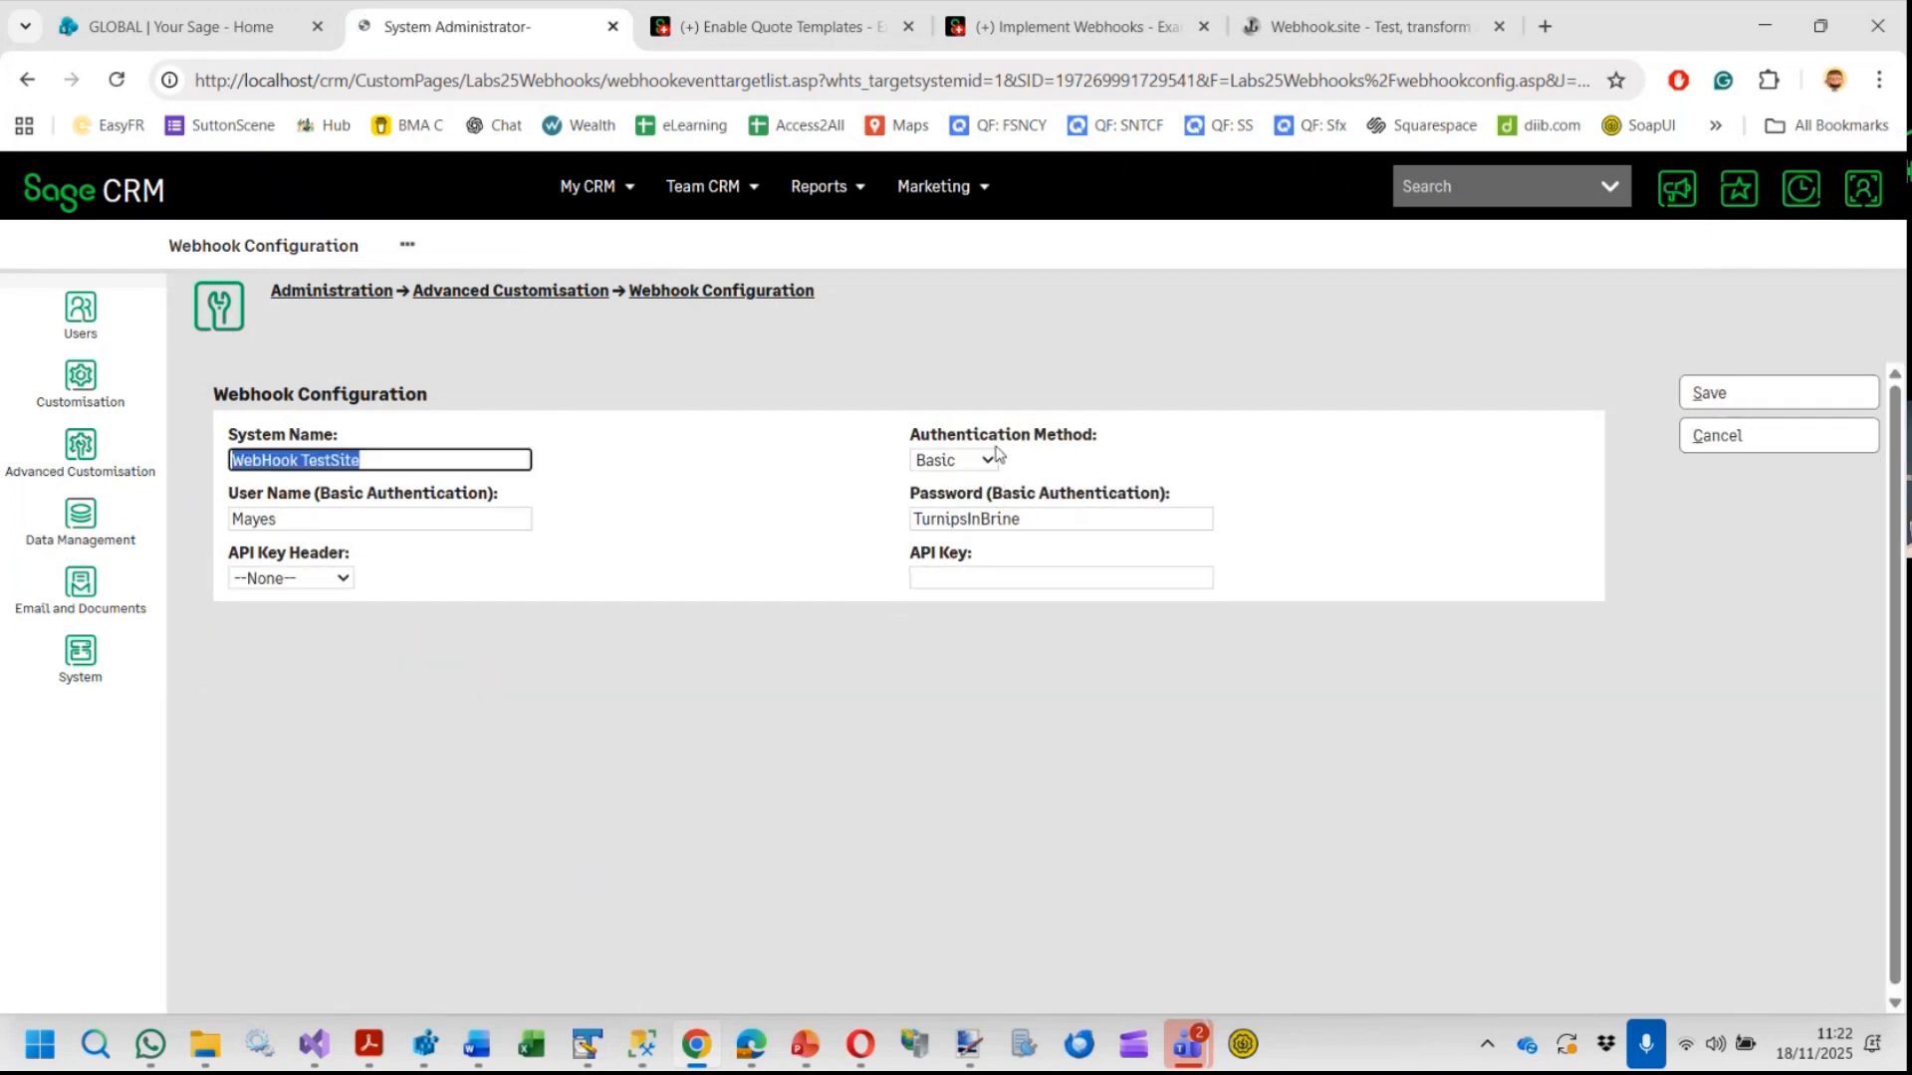
pyautogui.click(990, 462)
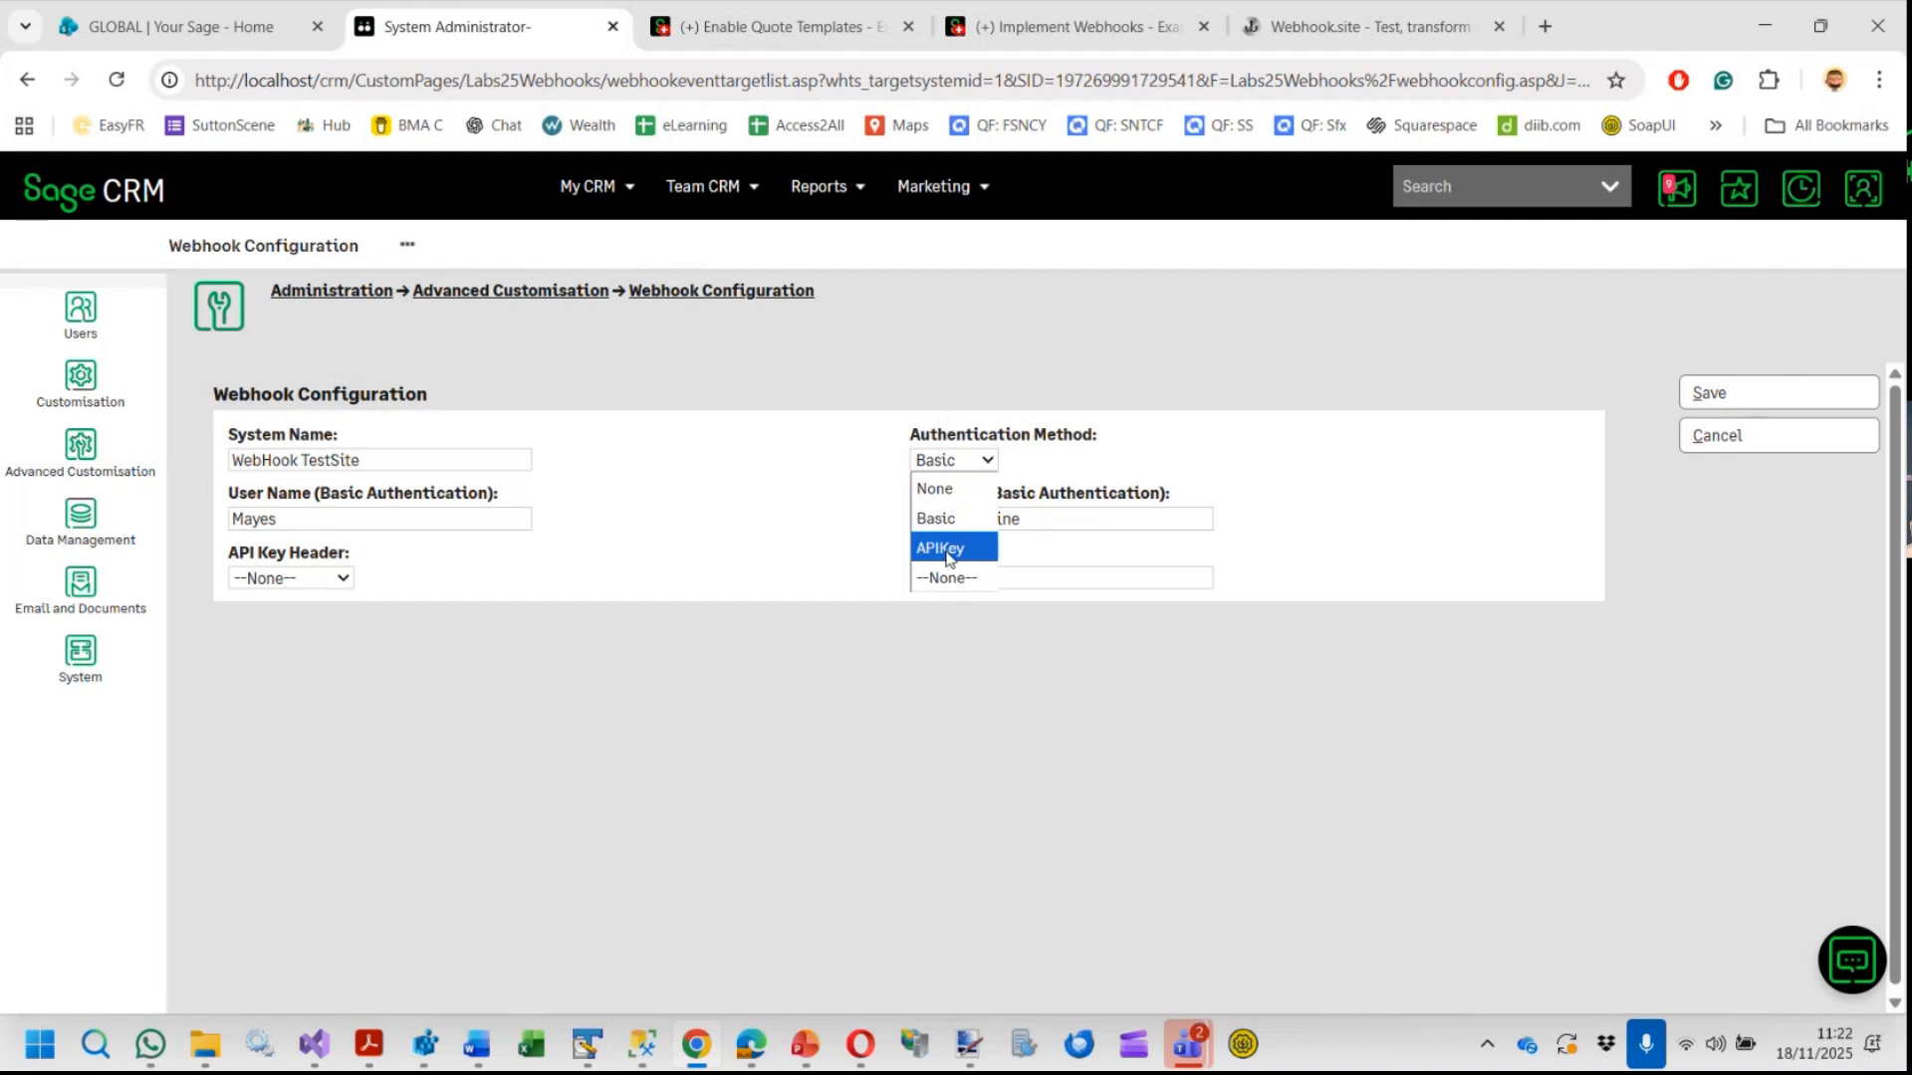
pyautogui.click(1116, 469)
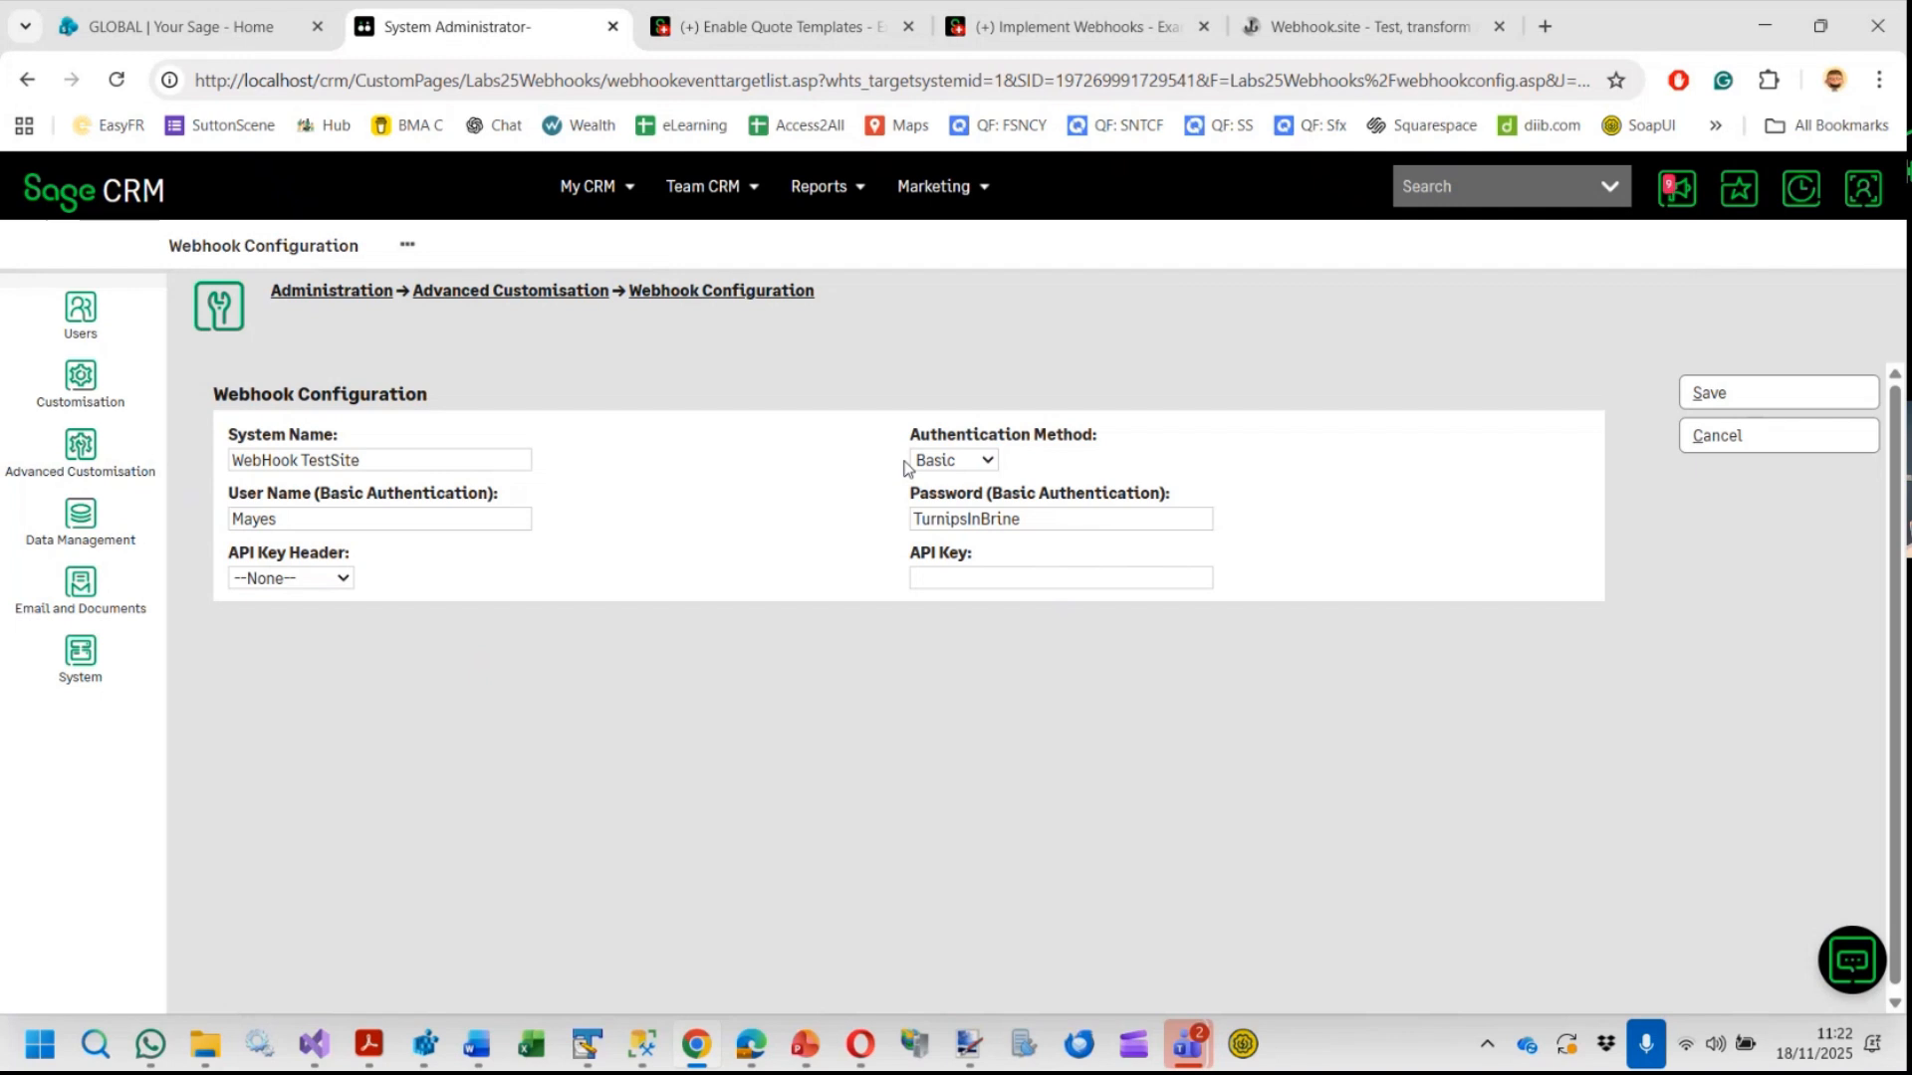
pyautogui.click(974, 468)
pyautogui.click(949, 549)
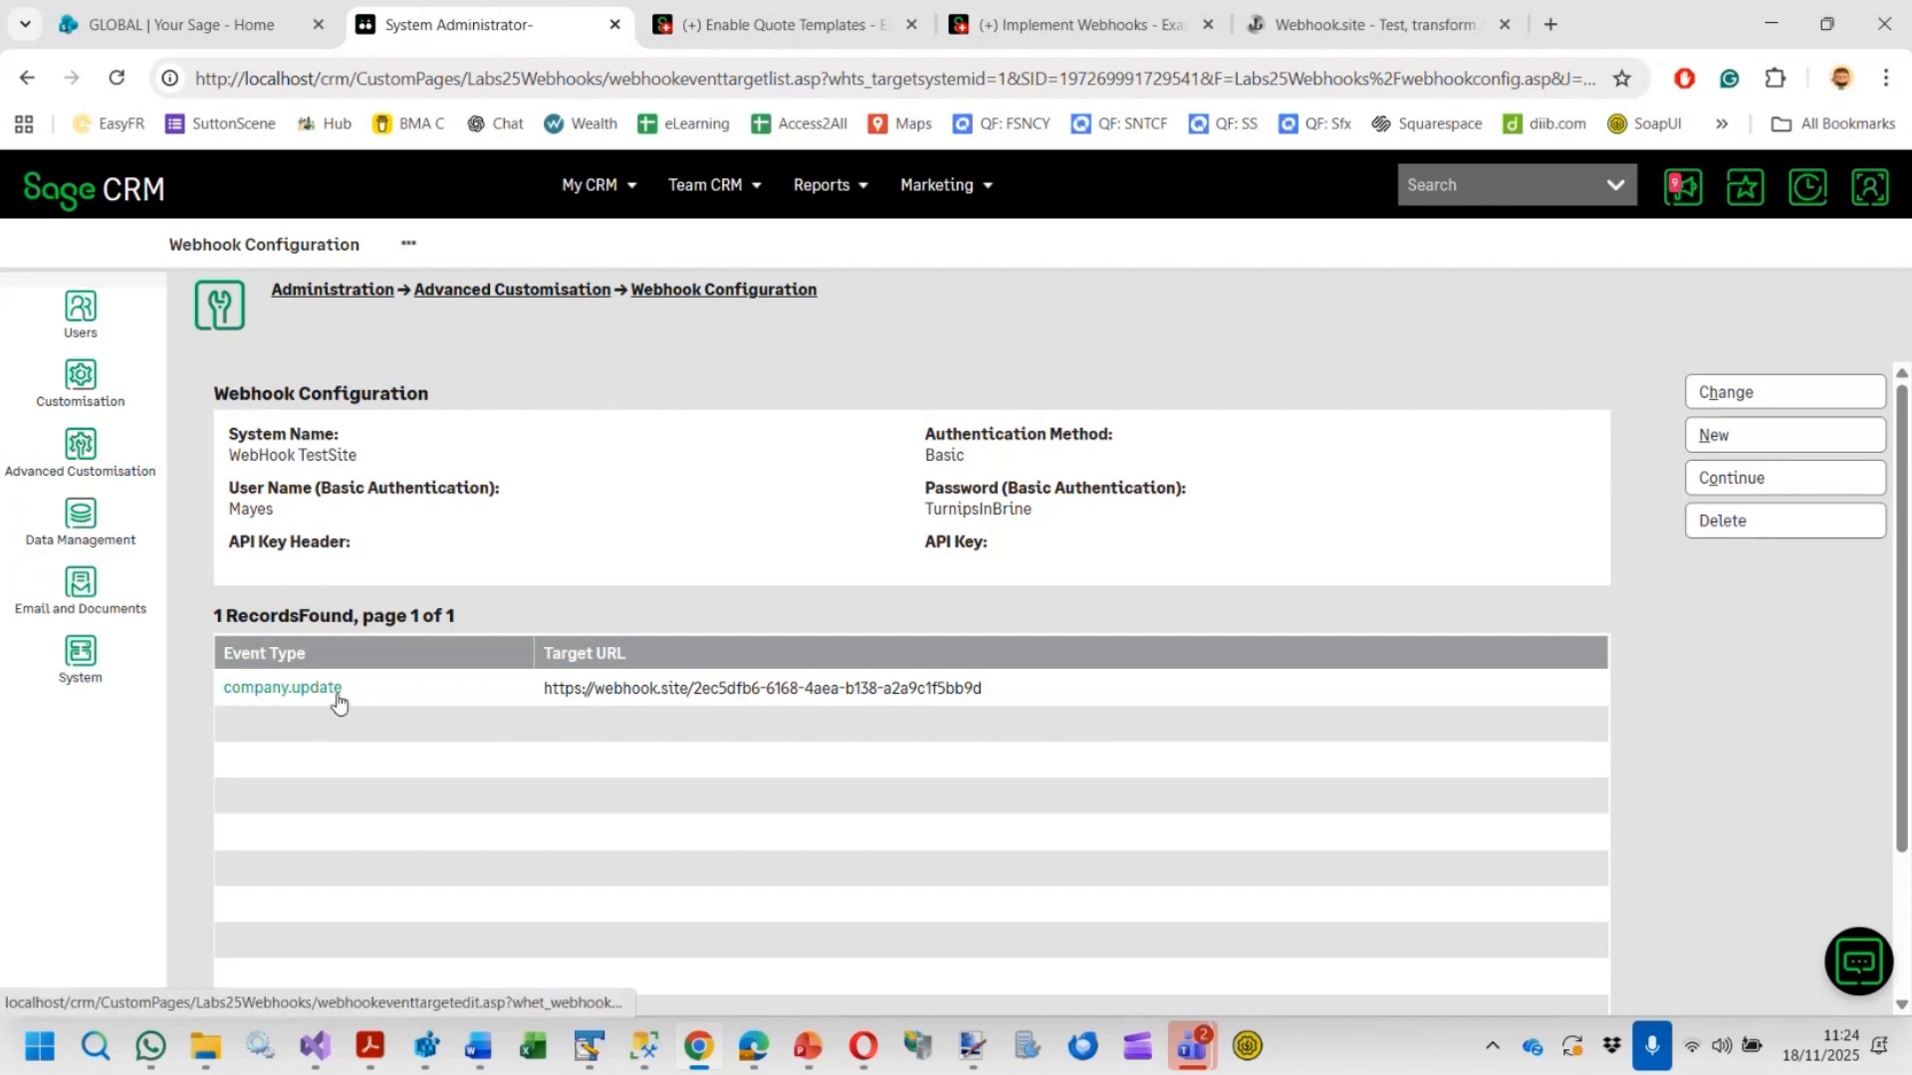
# Open the company.update event target of this system in edit mode
pyautogui.click(301, 696)
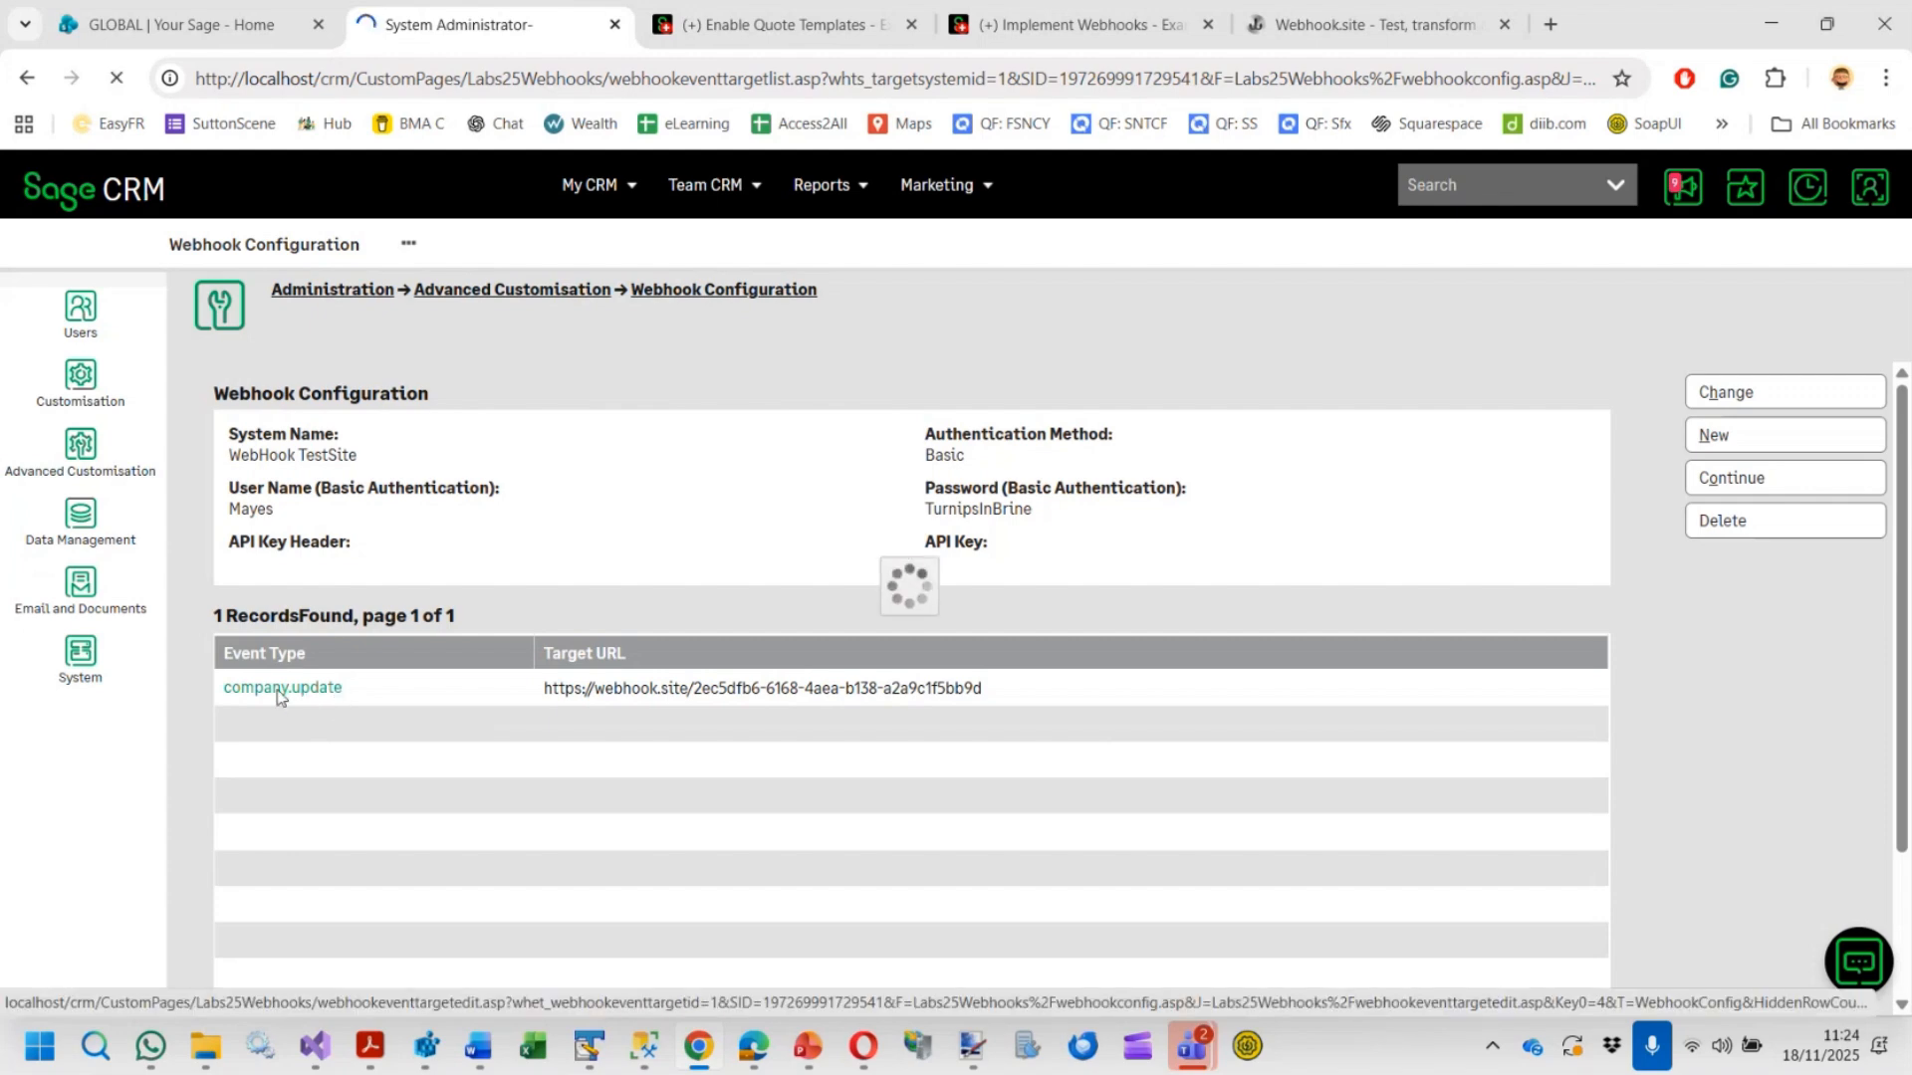
pyautogui.click(1818, 394)
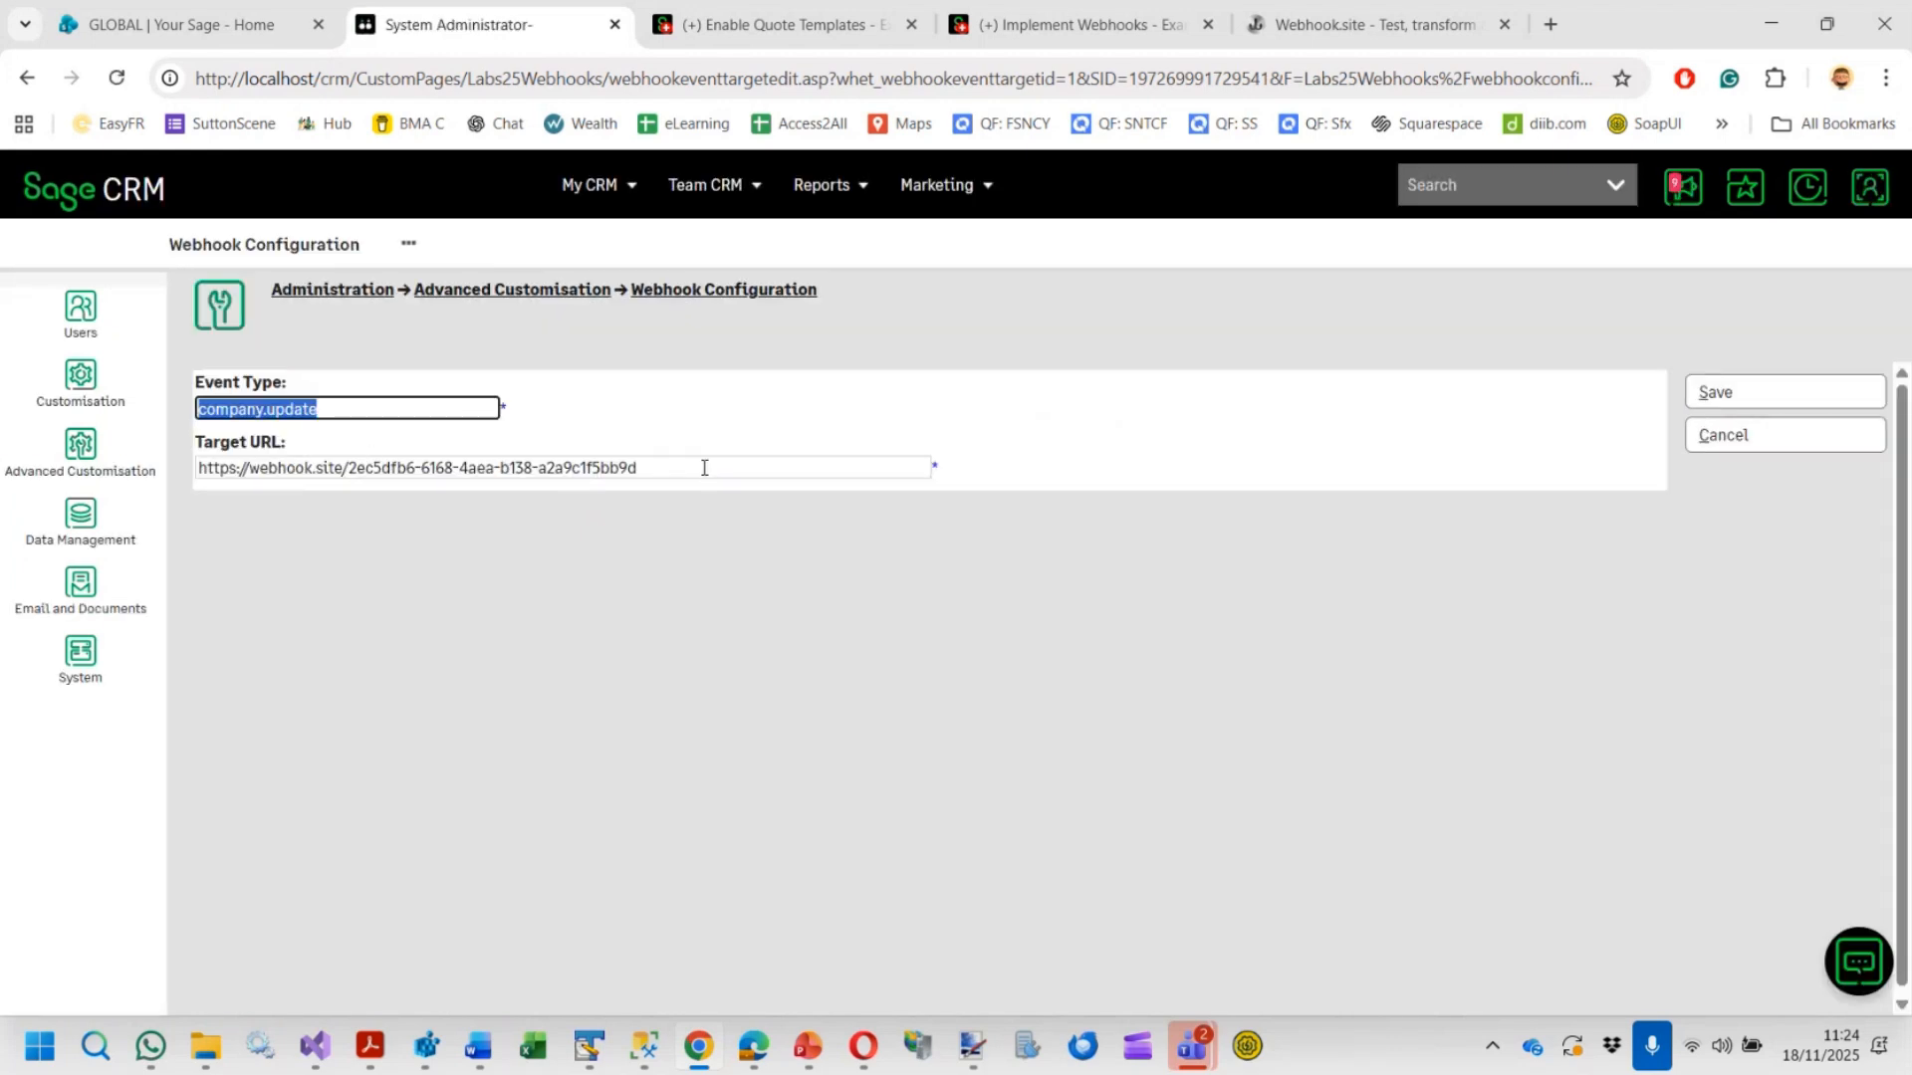
# Check the request captured on Webhook.site, then cancel editing the company.update event target
pyautogui.click(1360, 29)
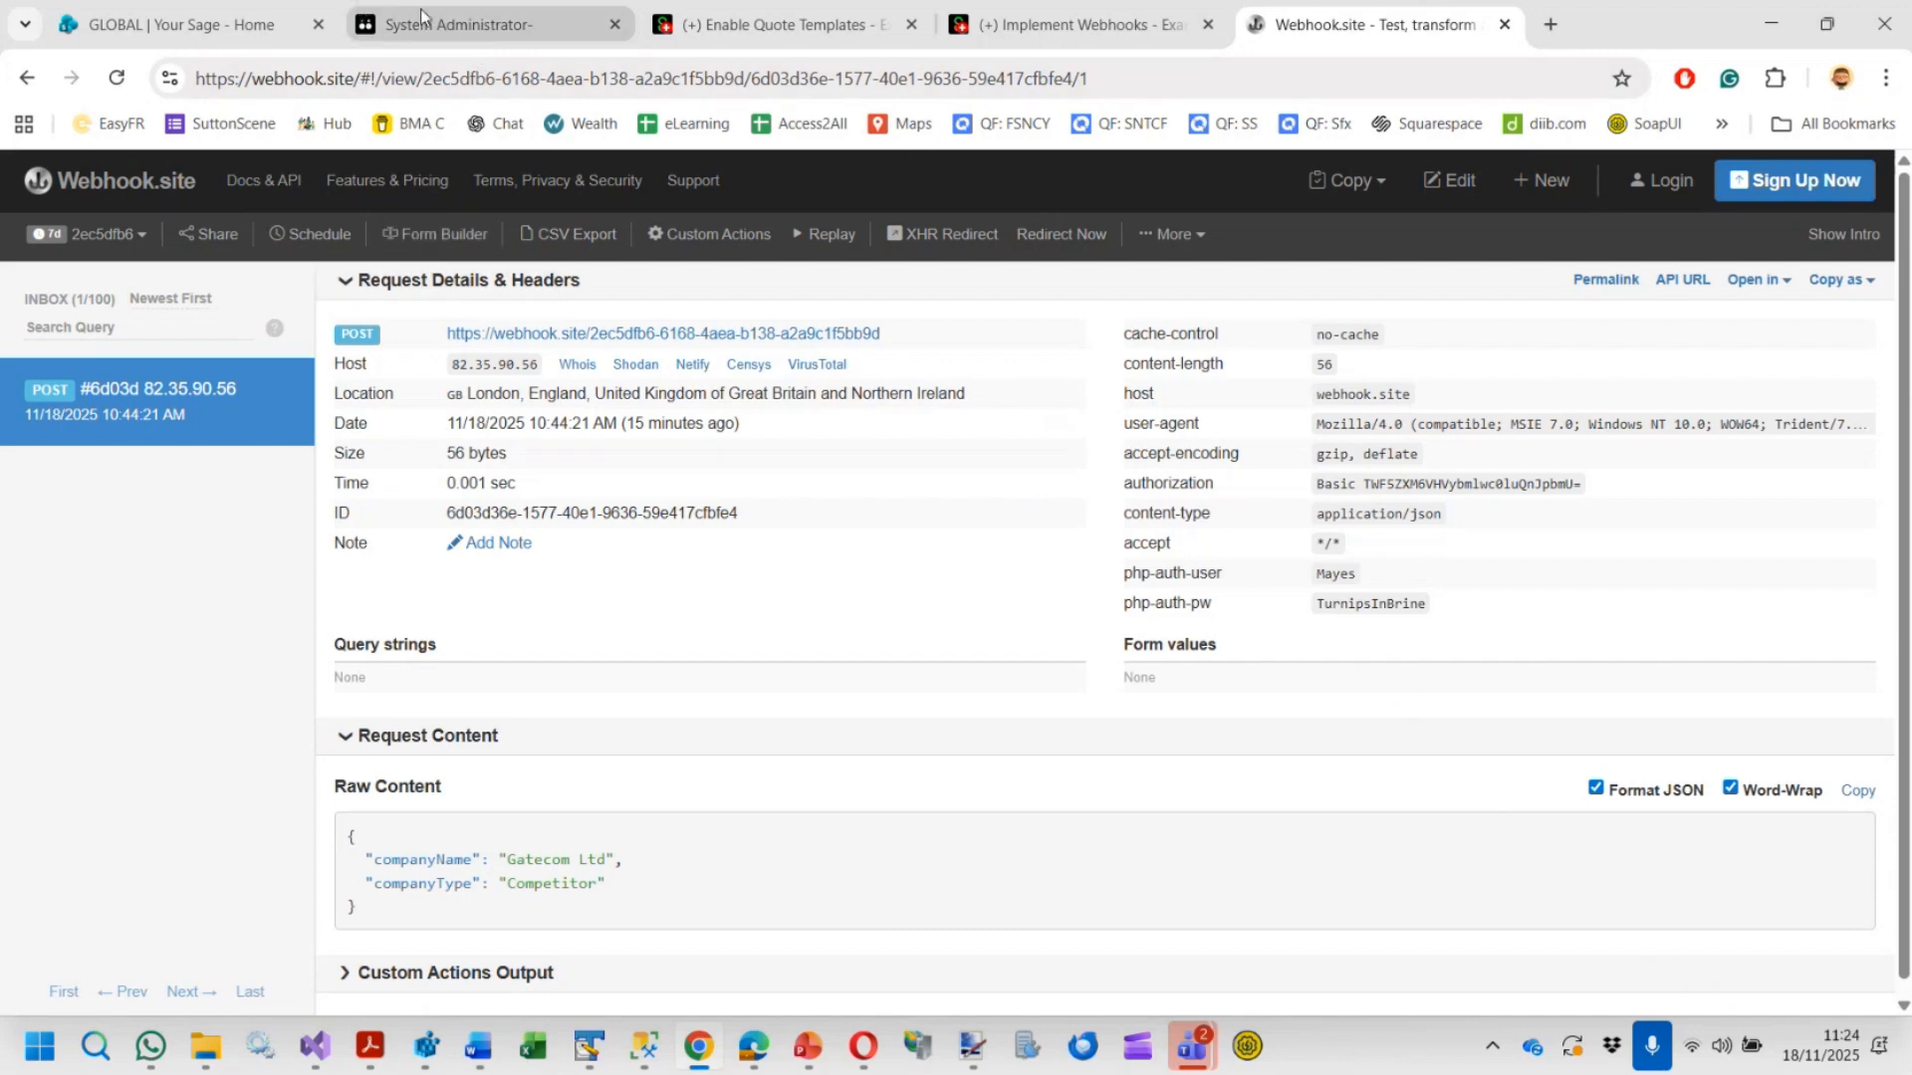
pyautogui.click(468, 26)
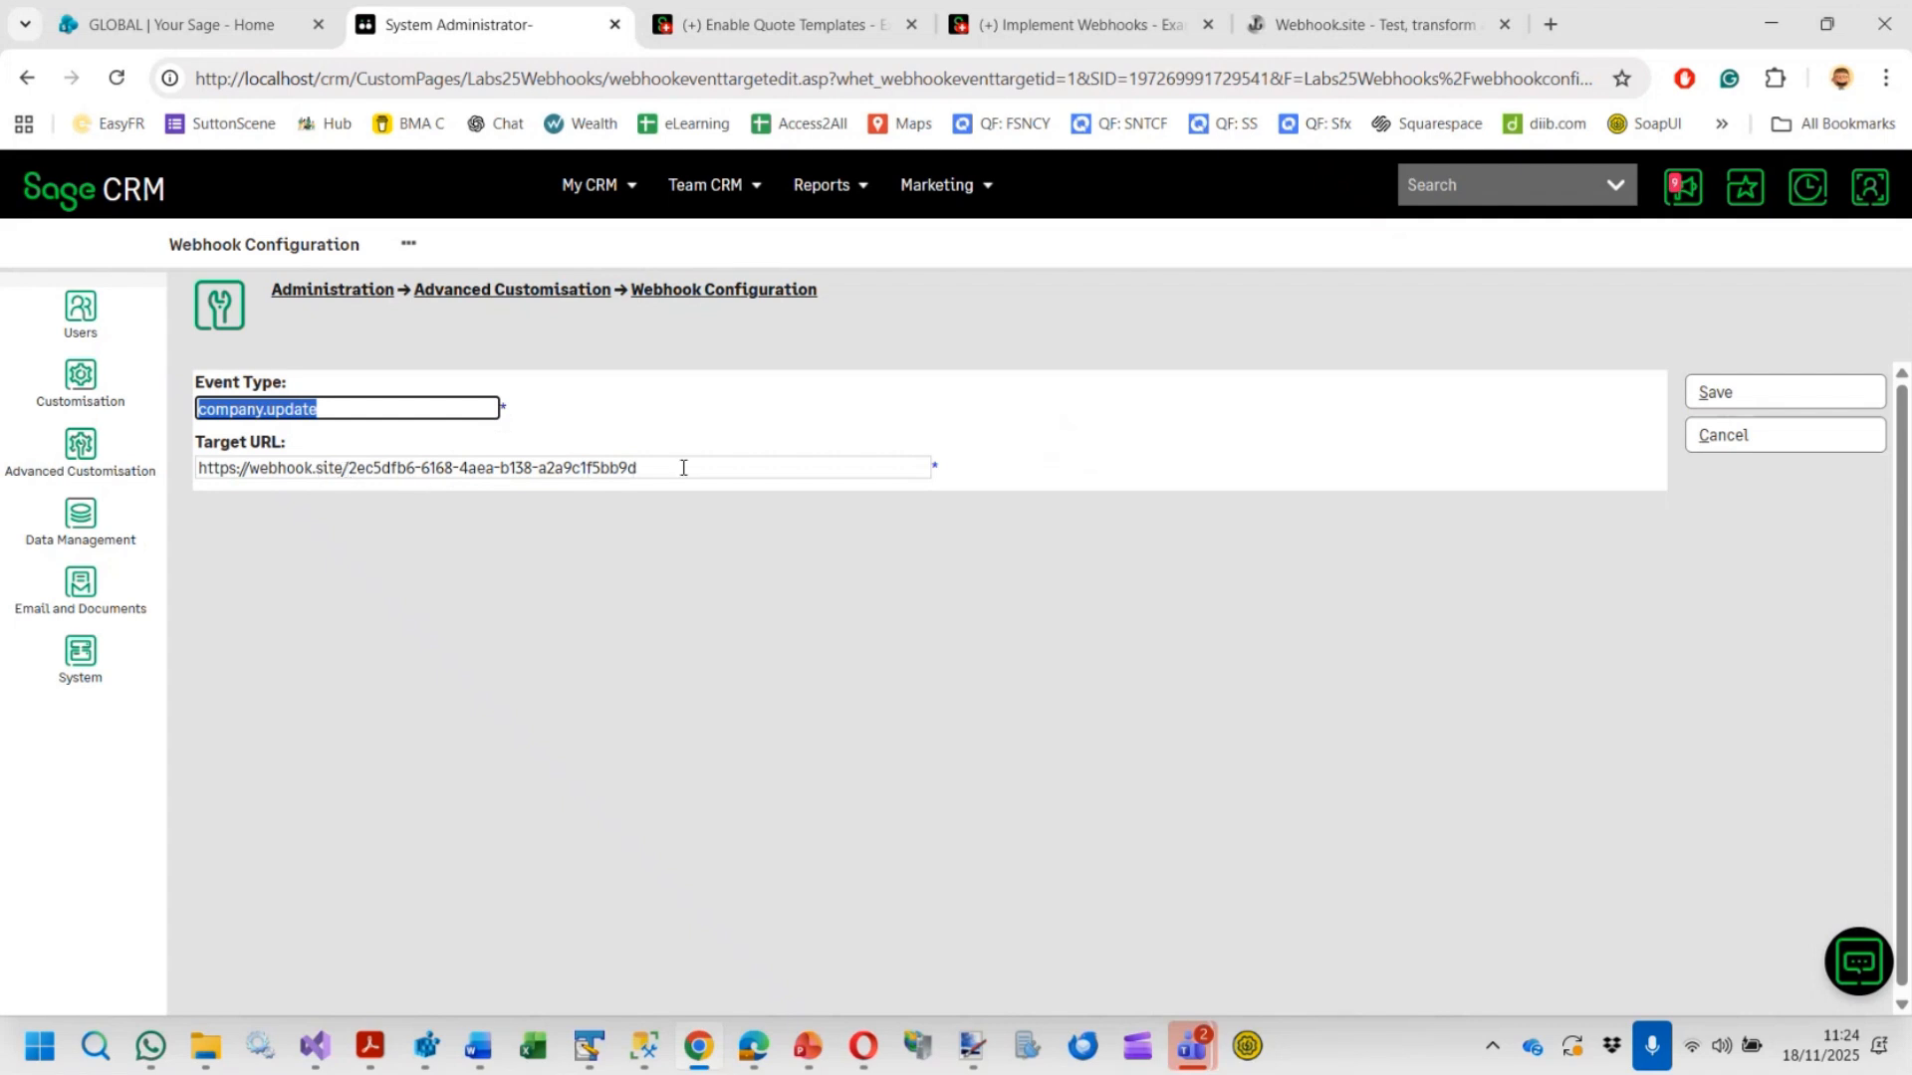
pyautogui.click(1803, 450)
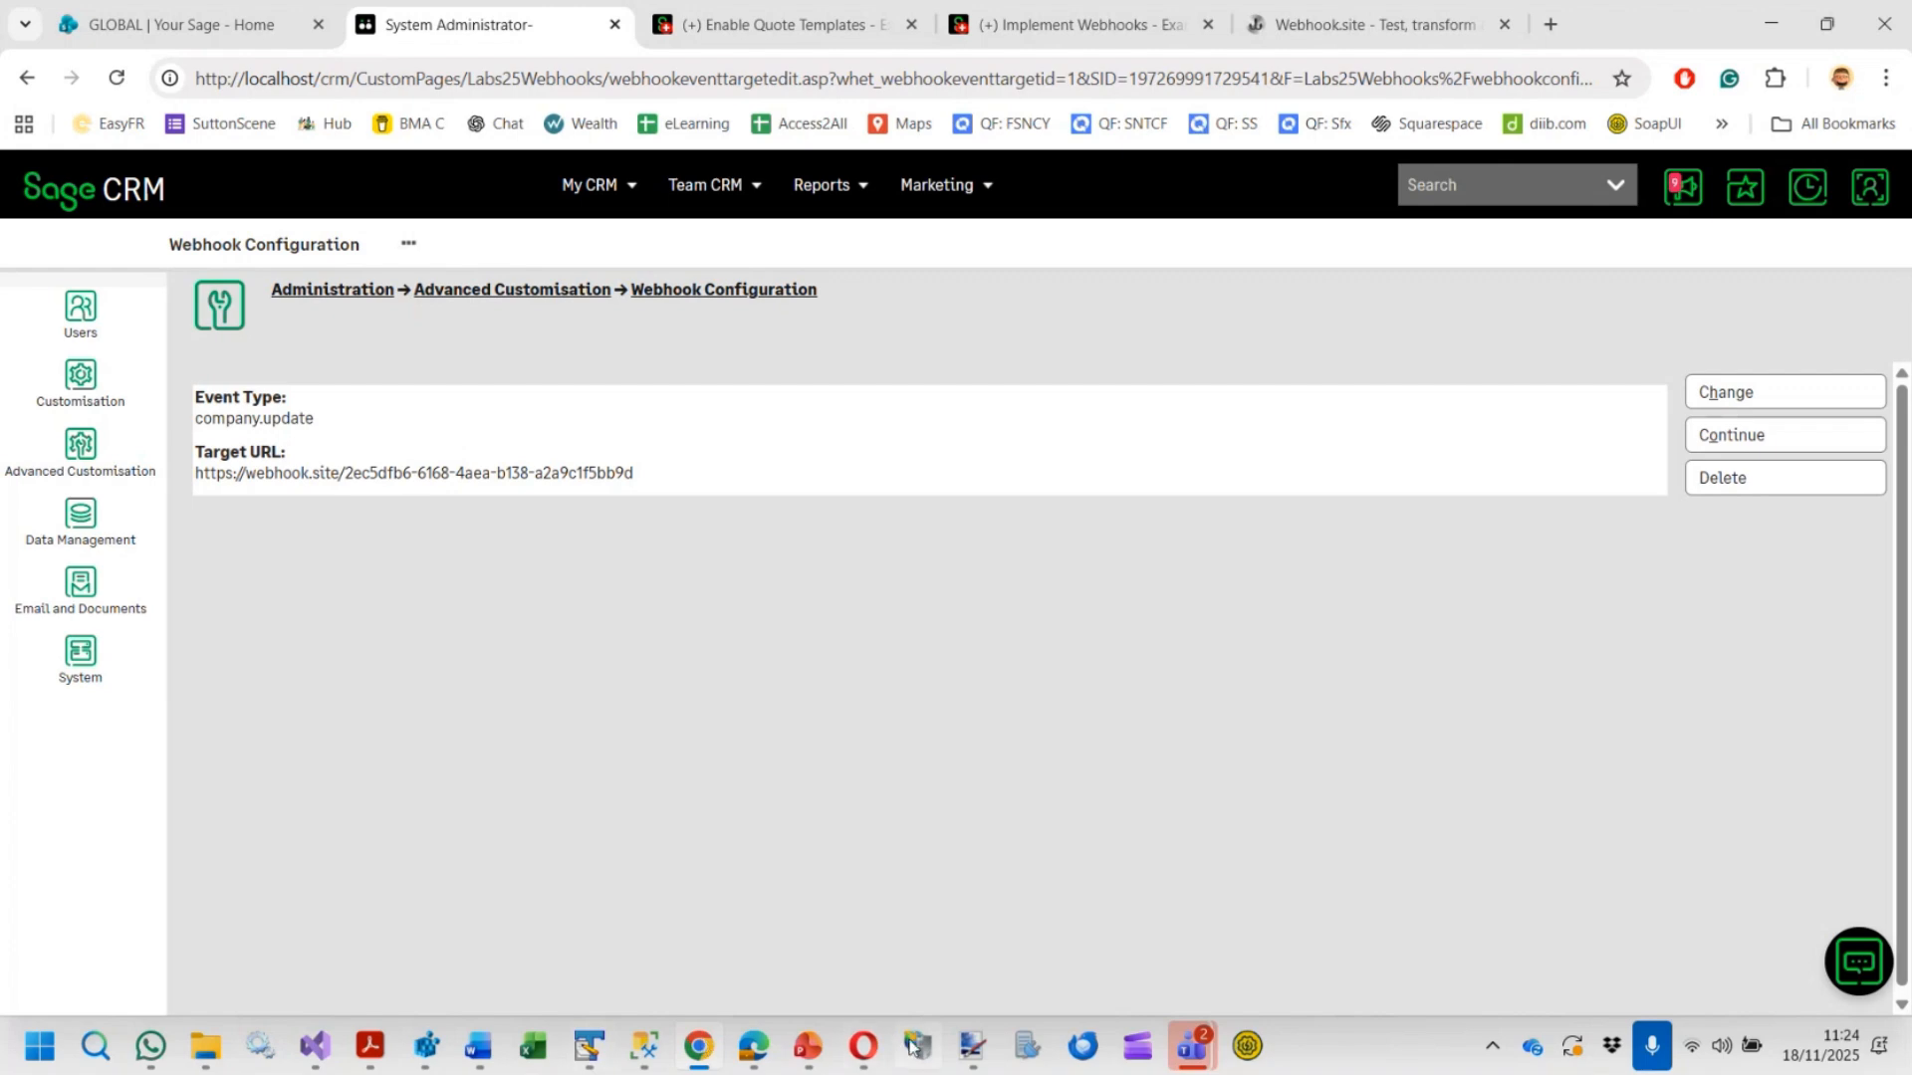
# Switch to Registry Editor and select the ScriptCommonFunctions value under the CRM config key
pyautogui.click(426, 1046)
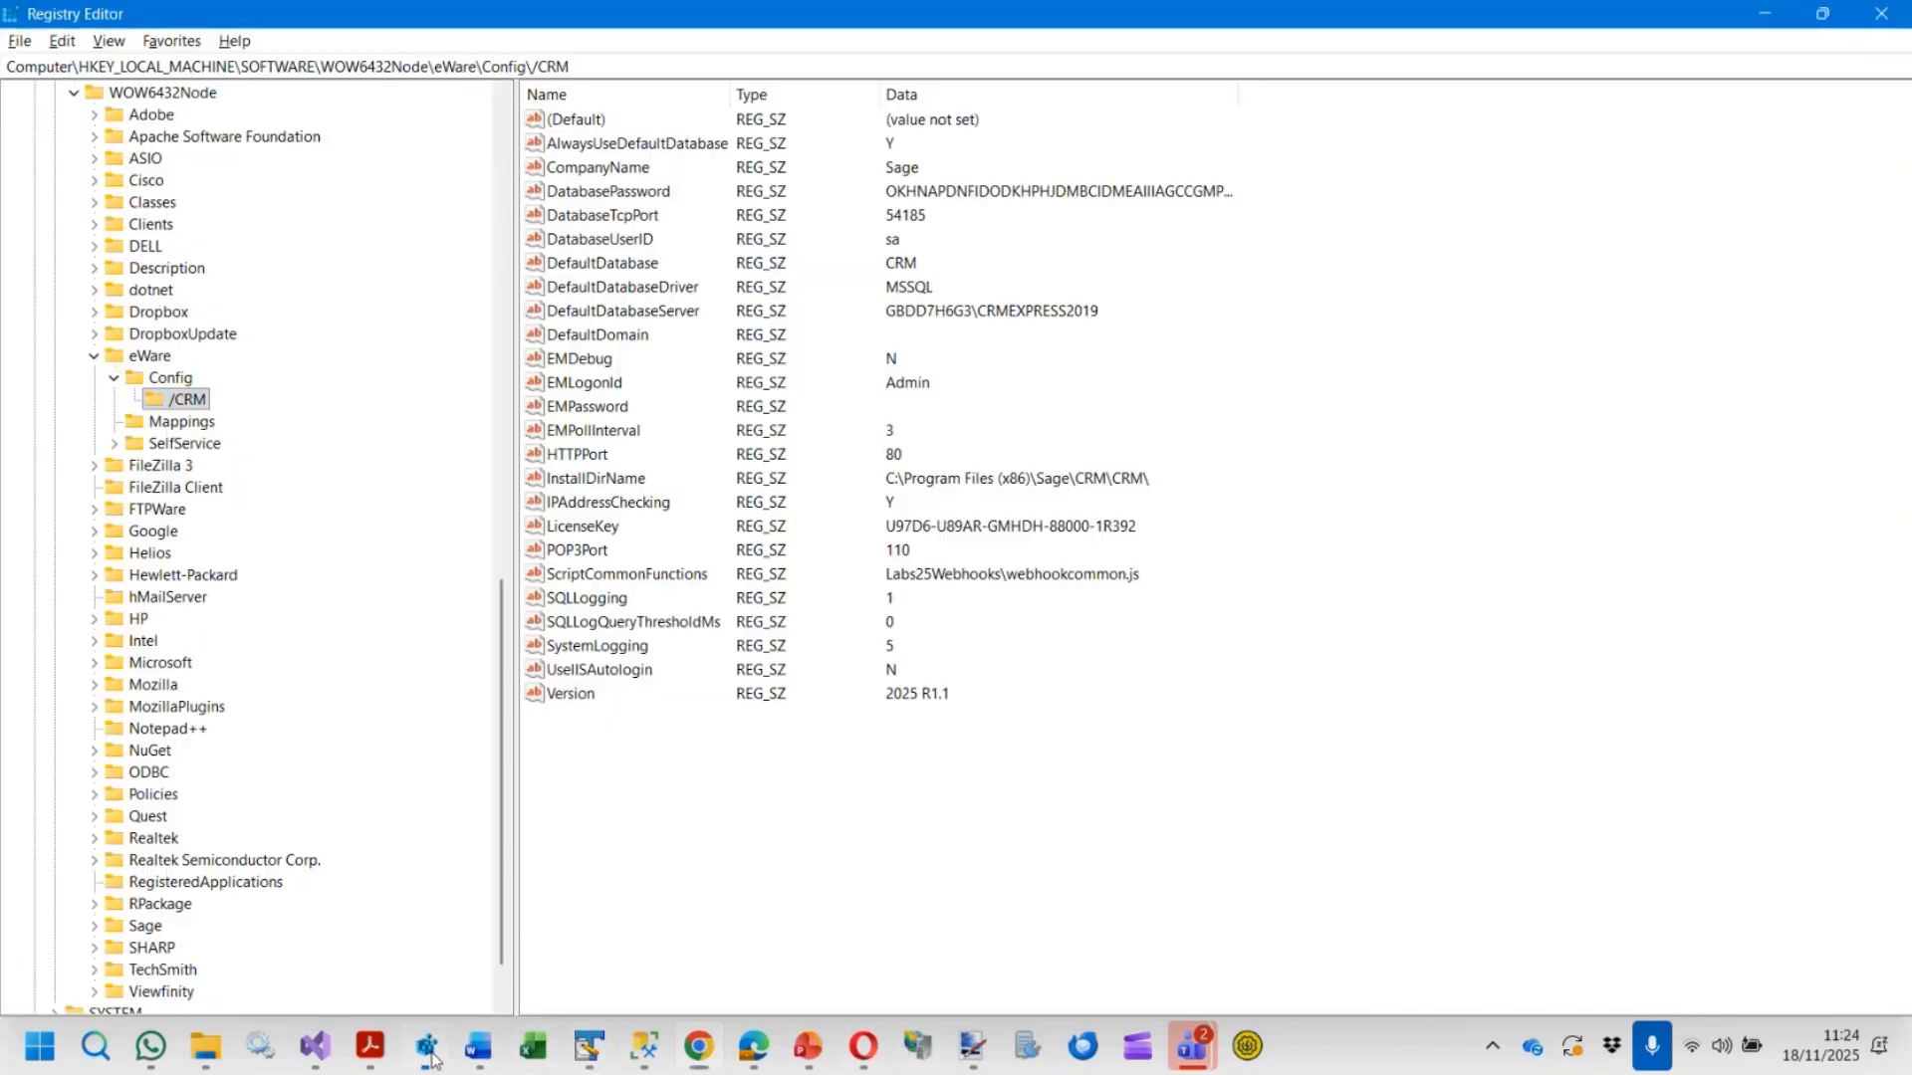
pyautogui.click(577, 576)
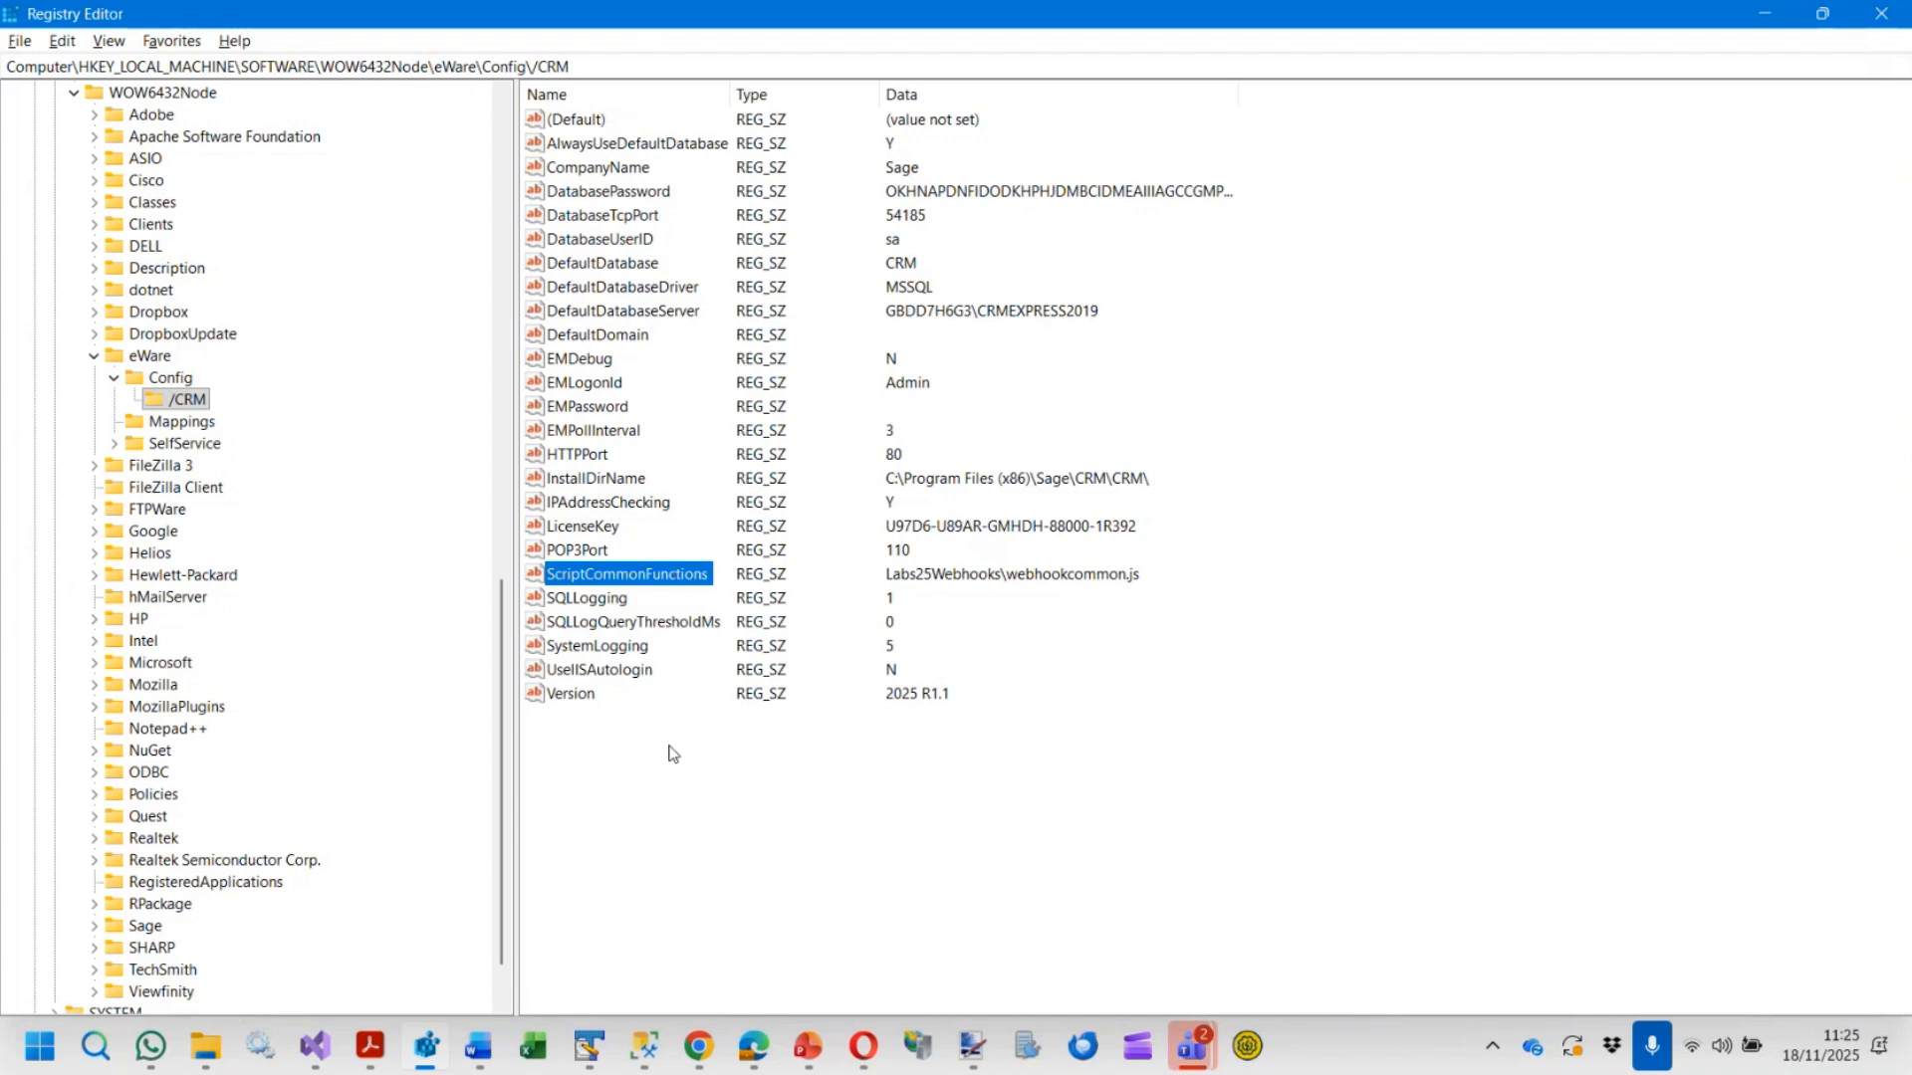
# Open the Implement Webhooks article on Sage Community Hub and read through its setup sections
pyautogui.click(700, 1045)
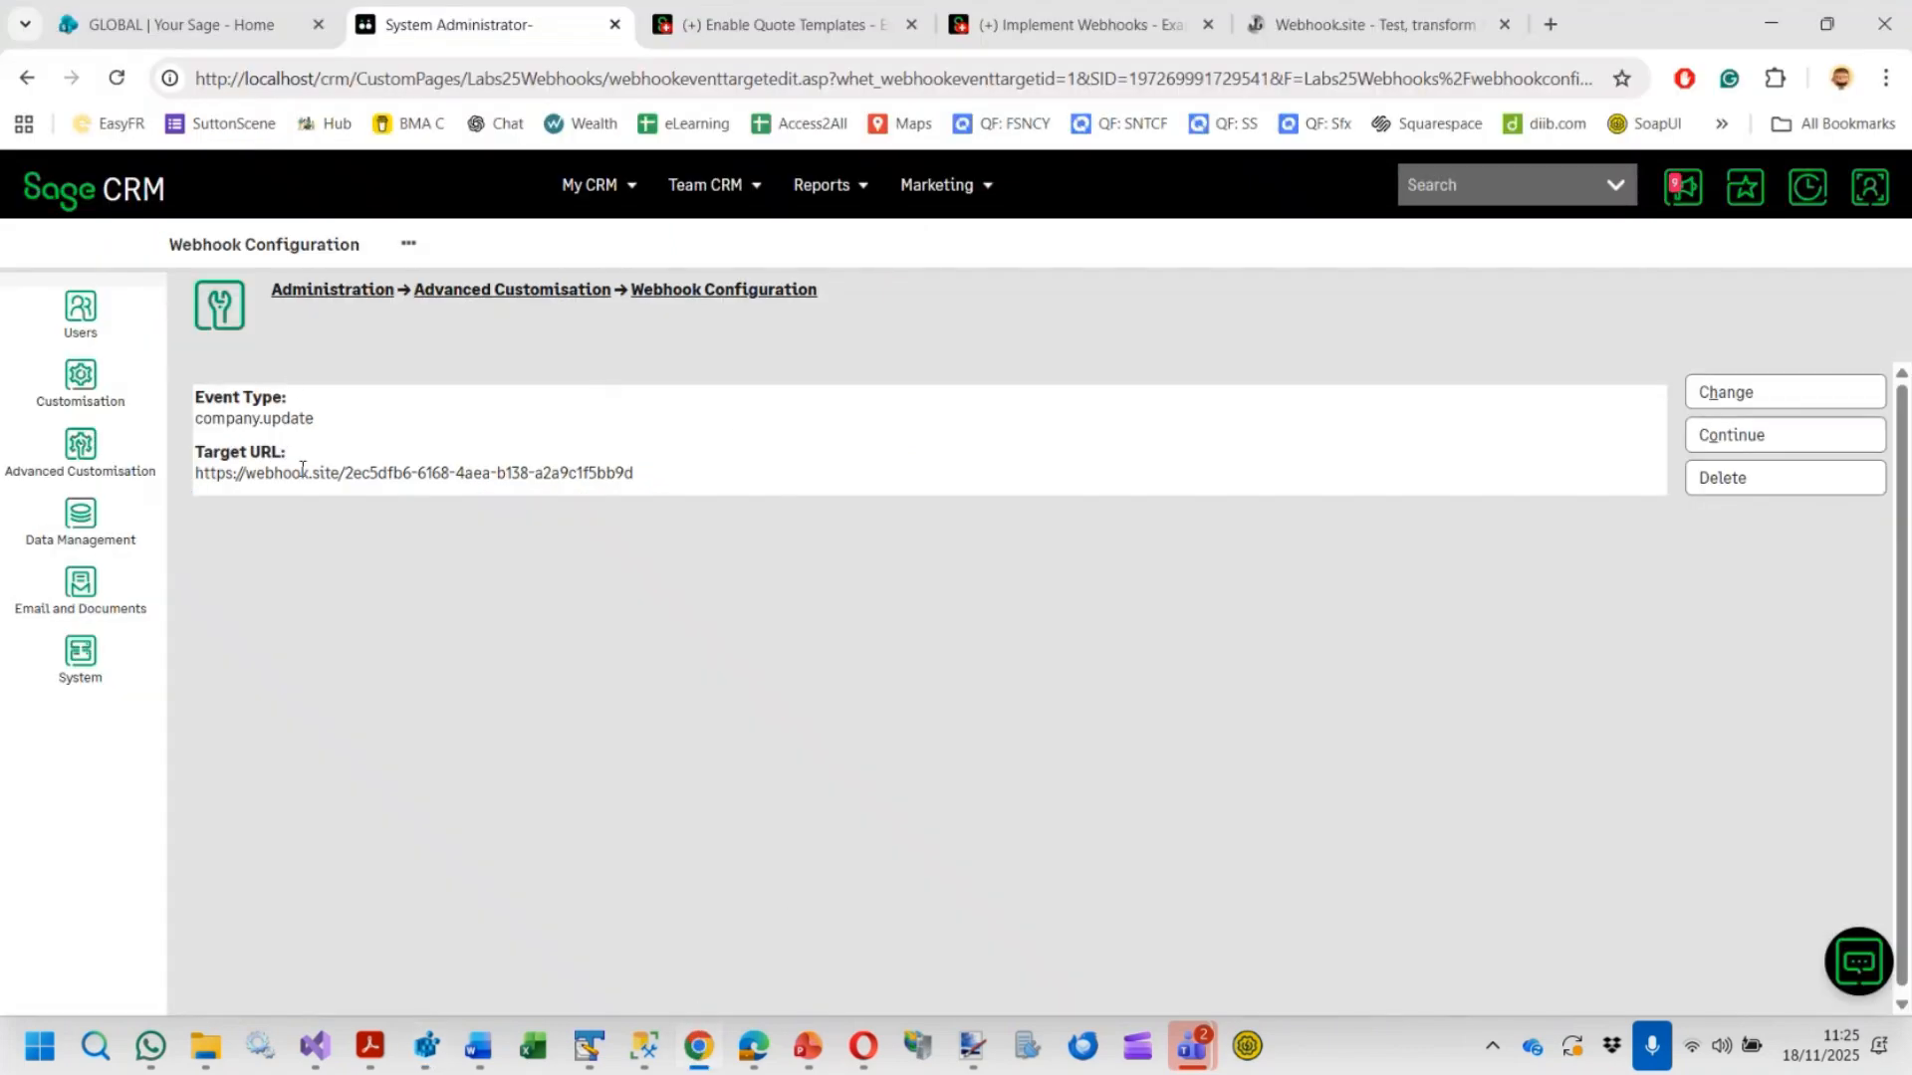
pyautogui.click(719, 26)
pyautogui.click(198, 709)
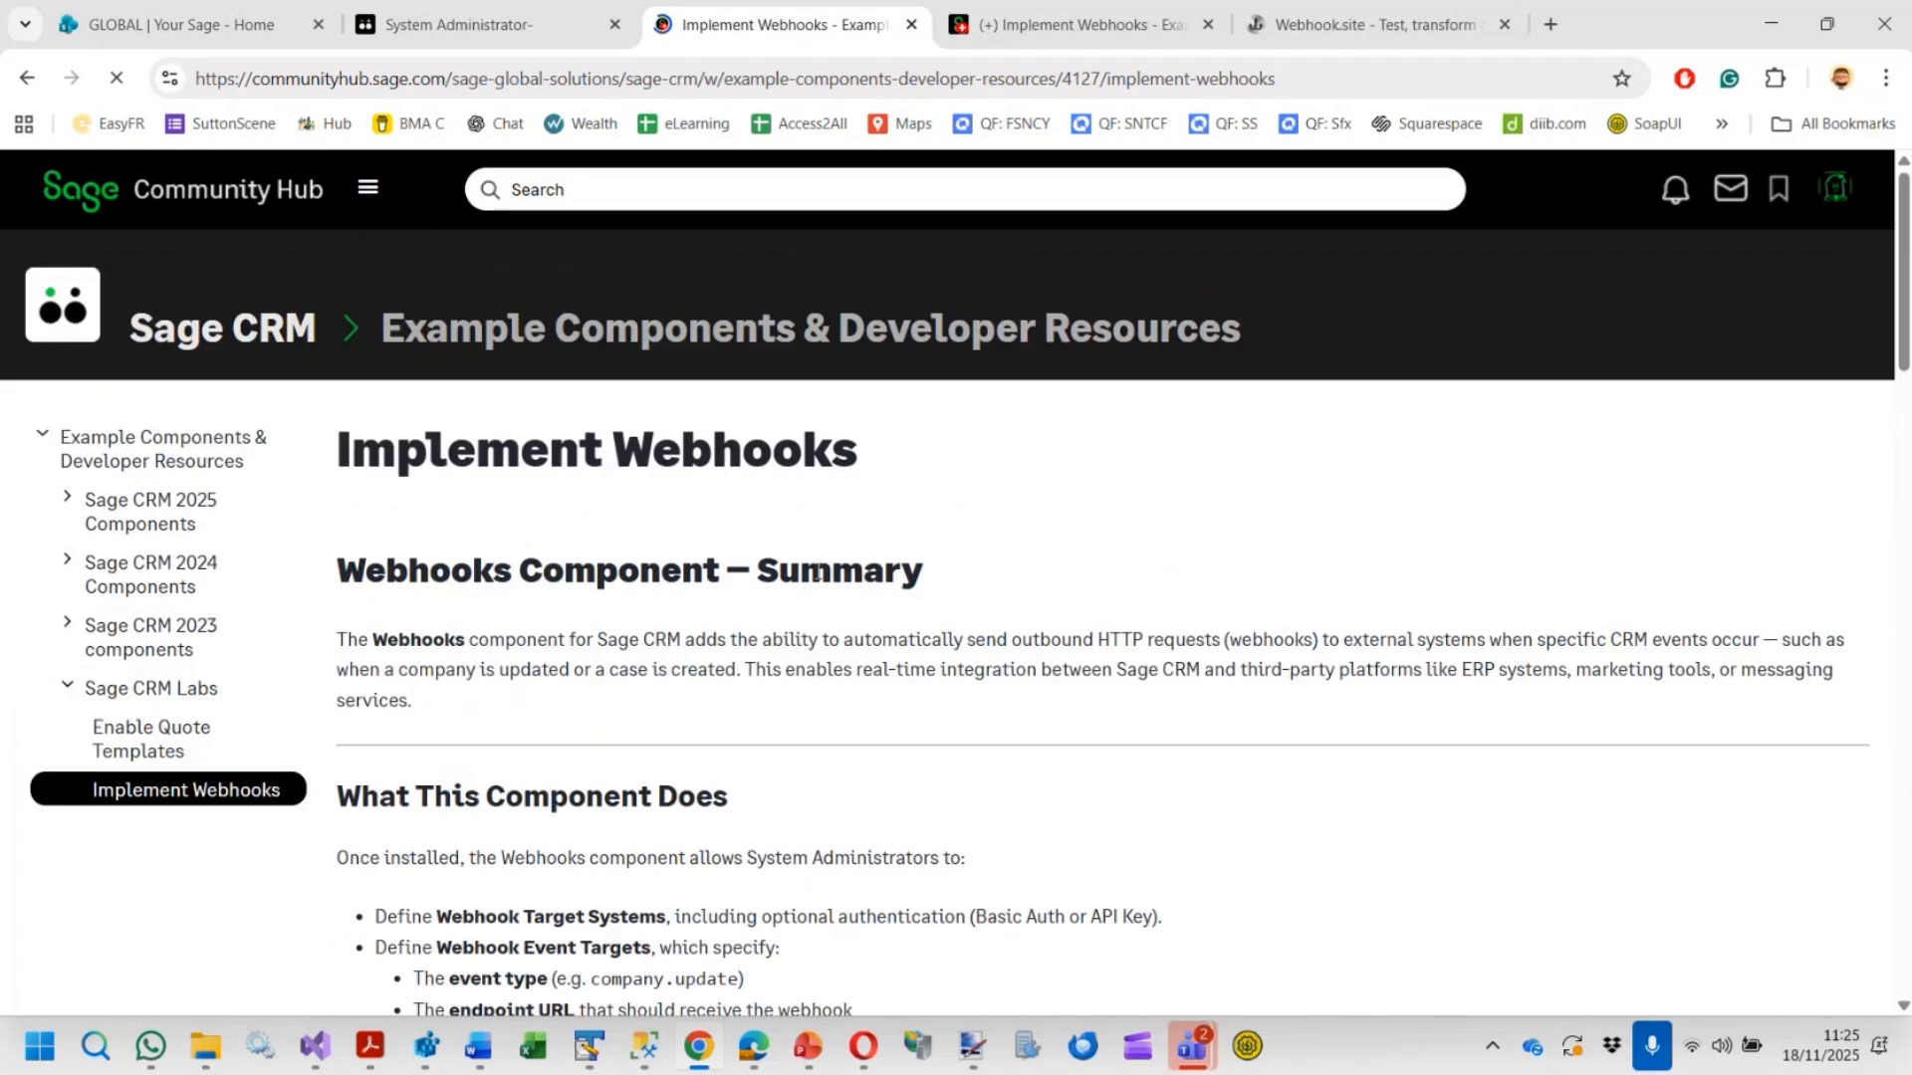
pyautogui.scroll(-5, 767, 649)
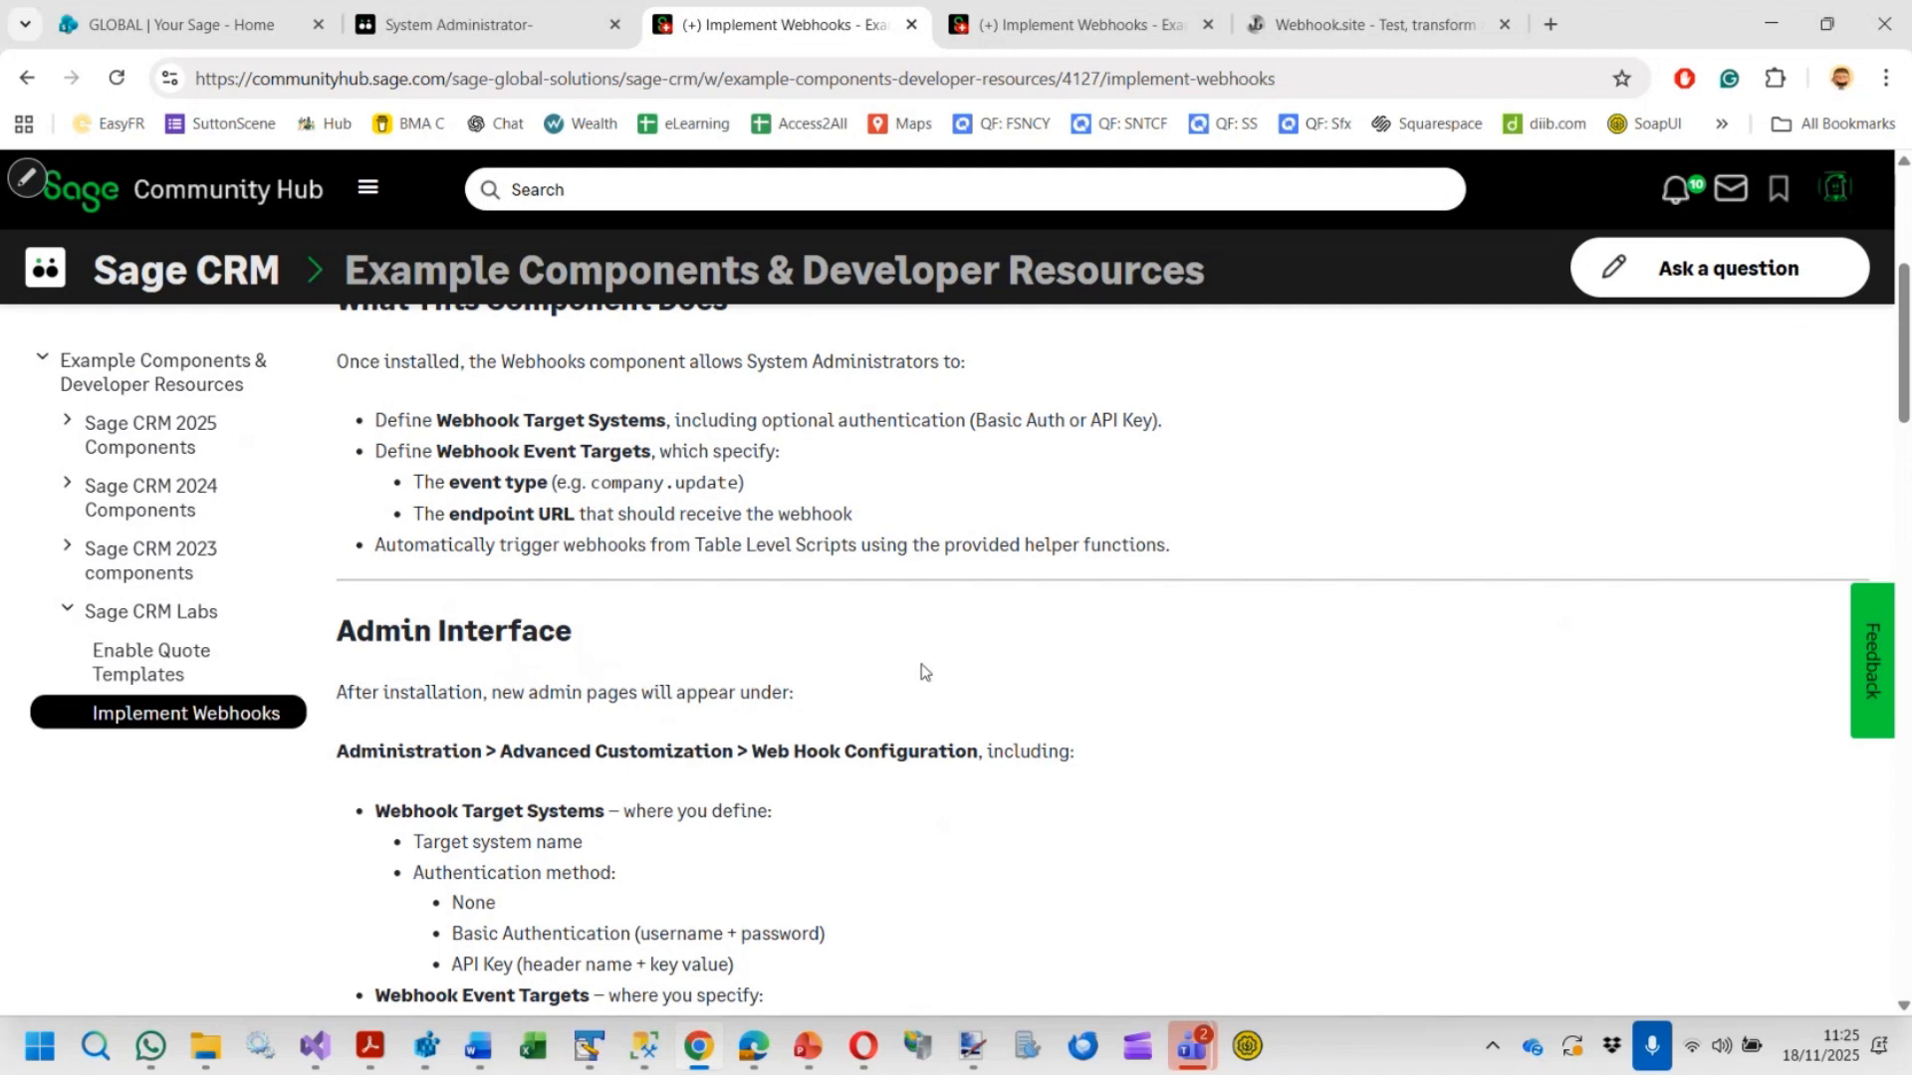
pyautogui.scroll(-1, 961, 685)
pyautogui.scroll(-12, 966, 683)
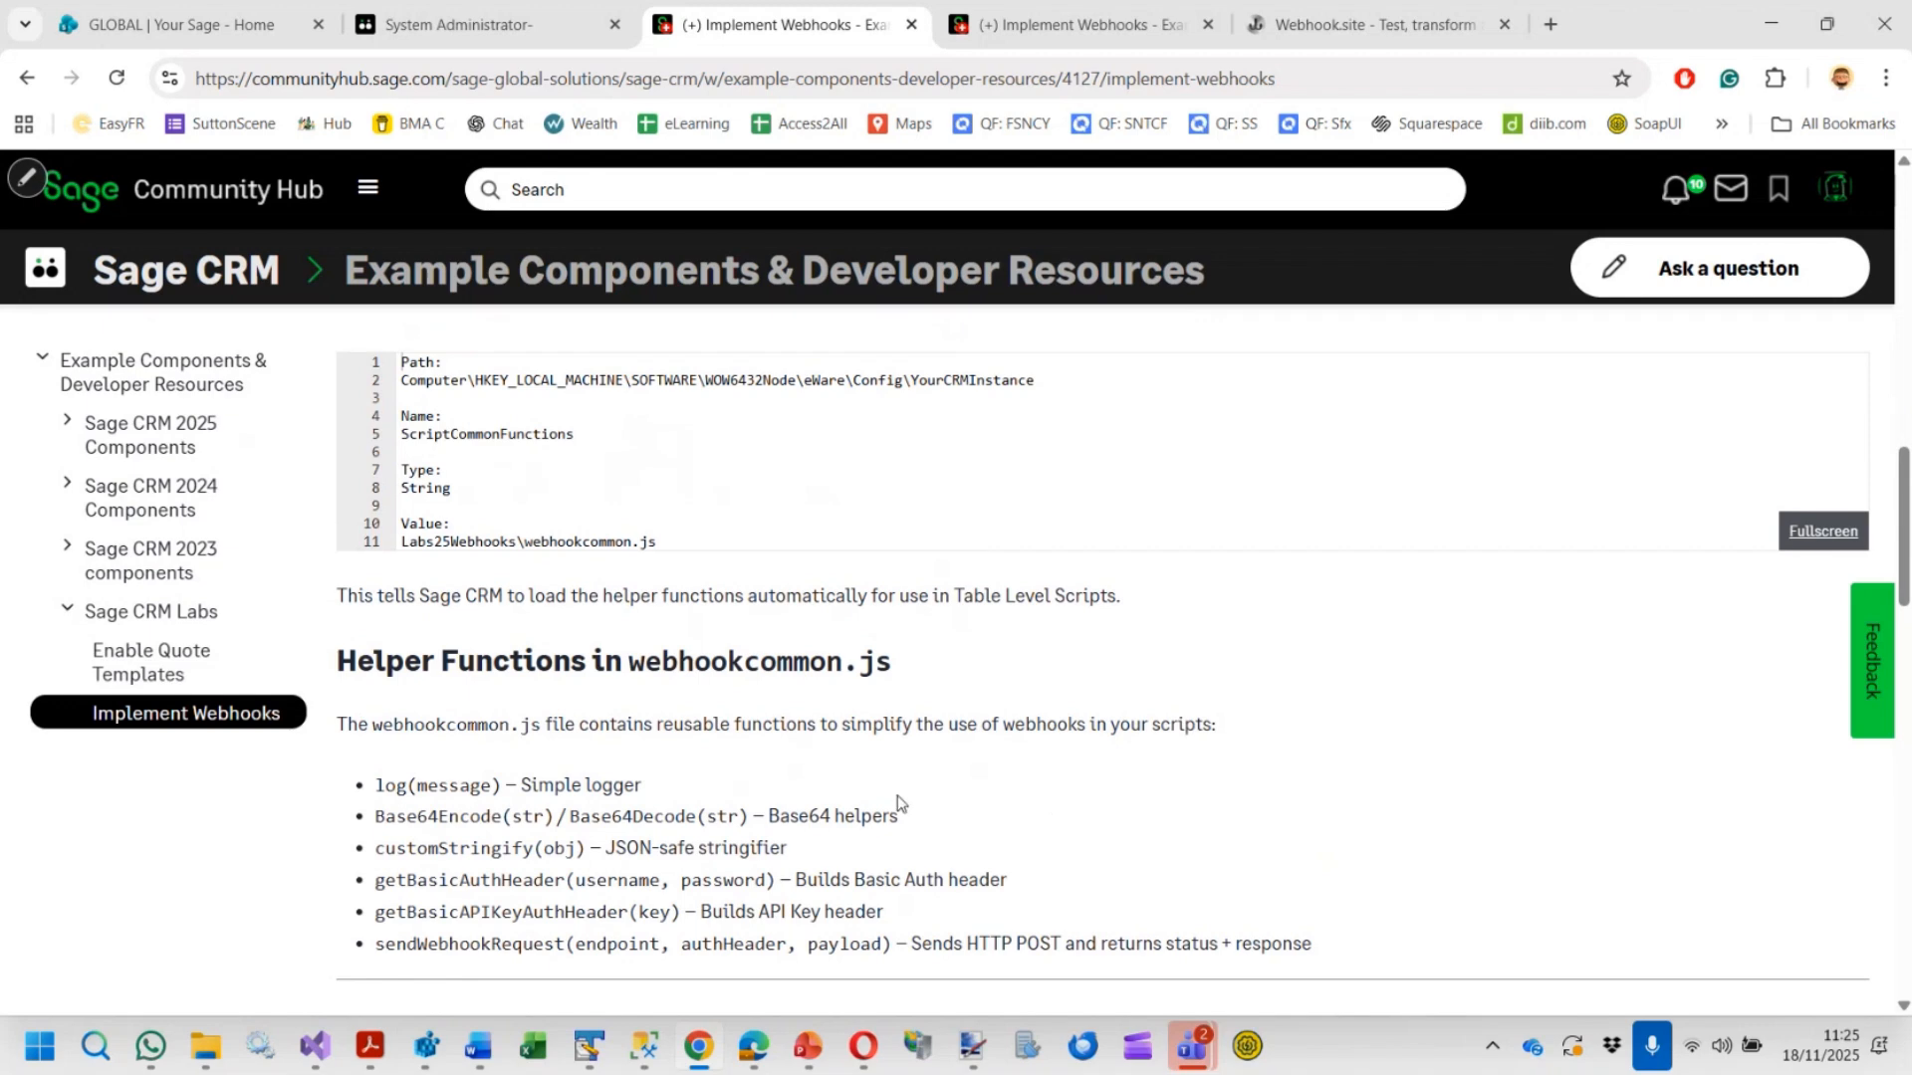
# Open the Company table script under Customisation and review its webhook code
pyautogui.click(482, 22)
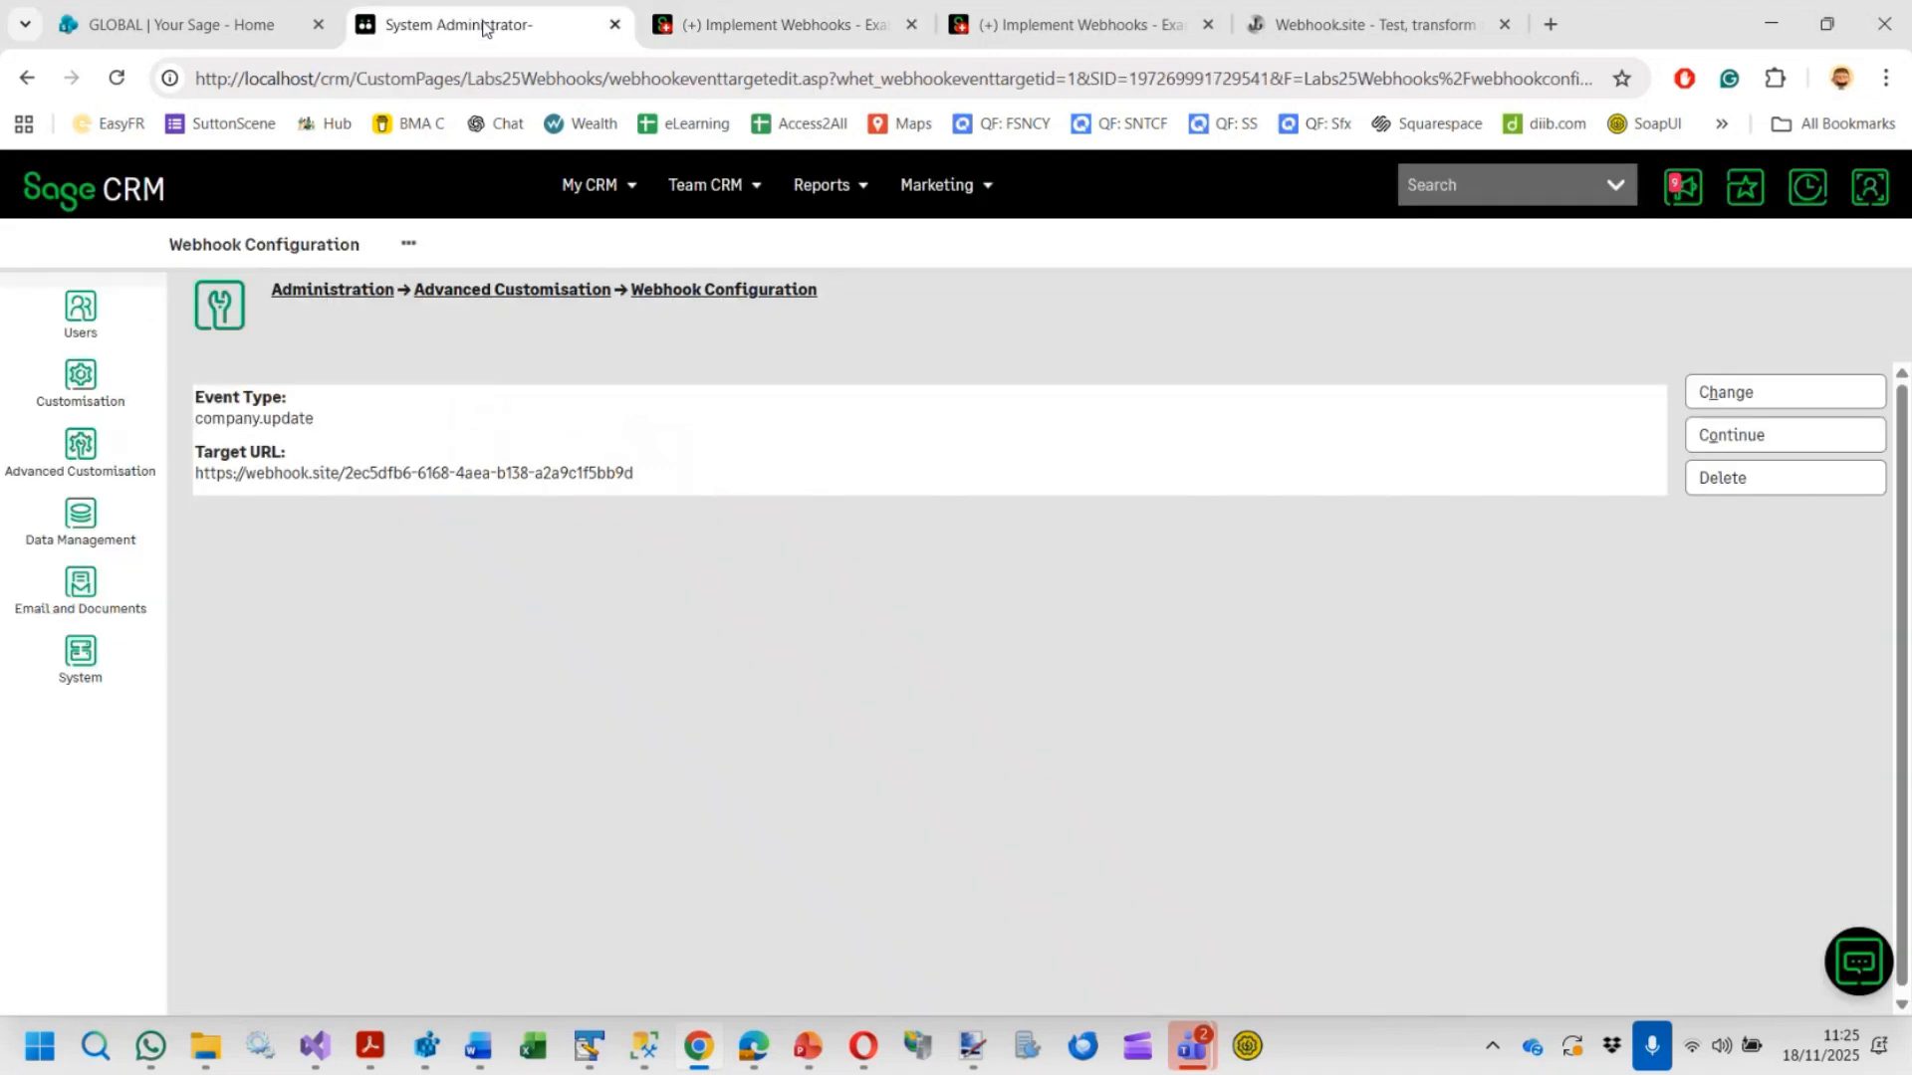
pyautogui.click(76, 376)
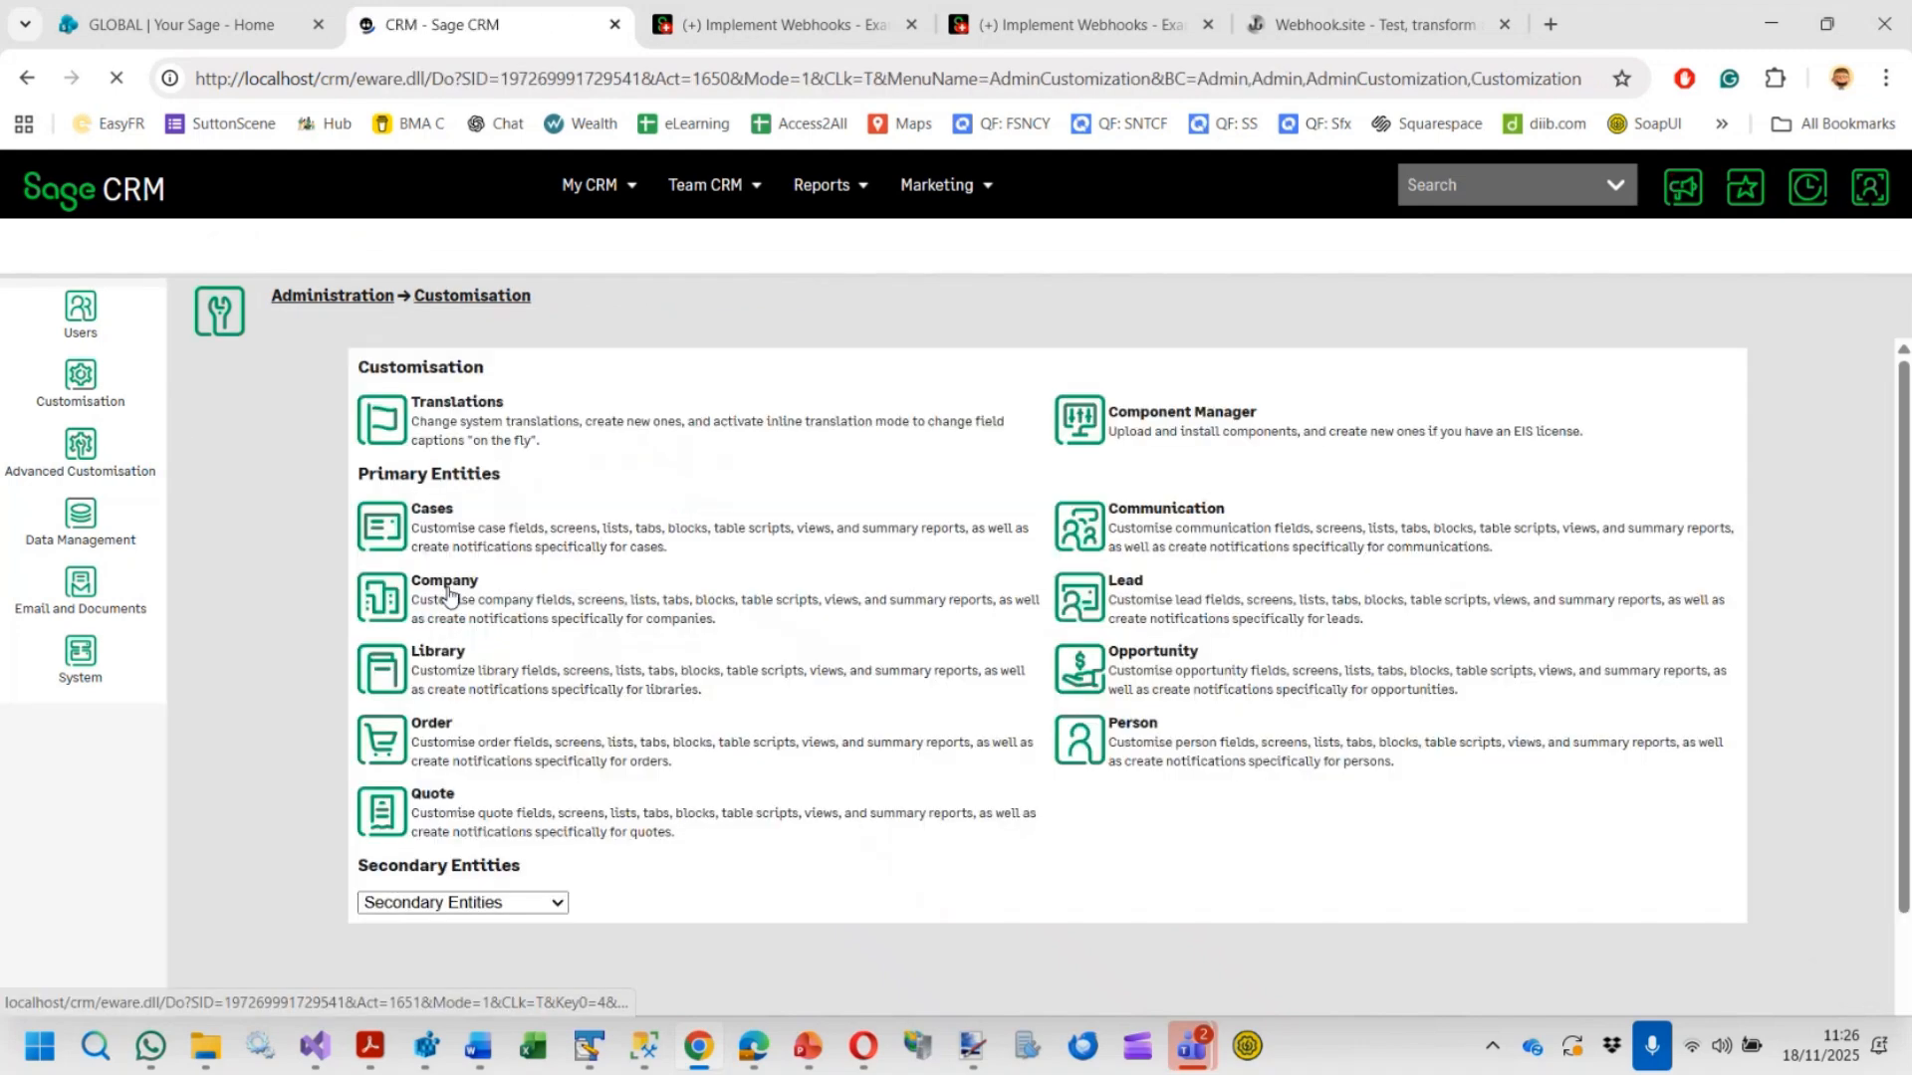
pyautogui.click(395, 610)
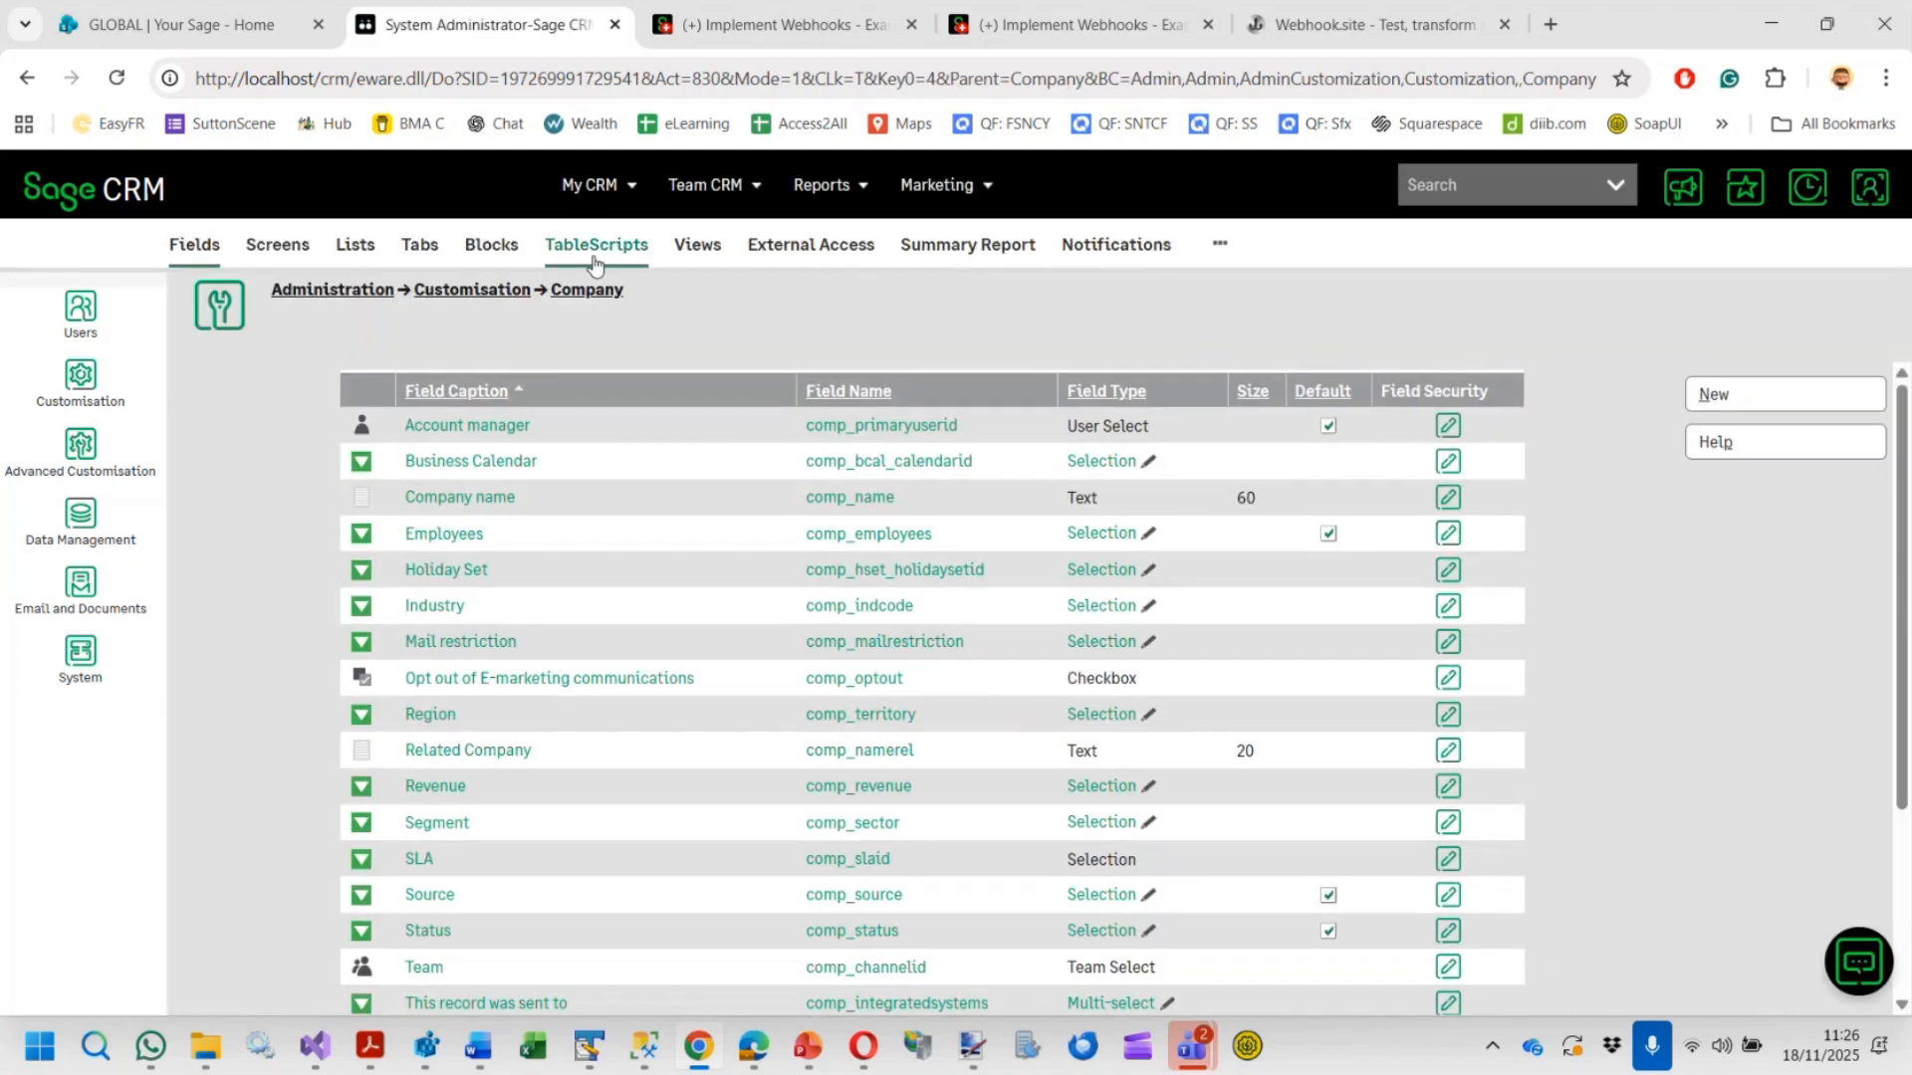
pyautogui.click(607, 250)
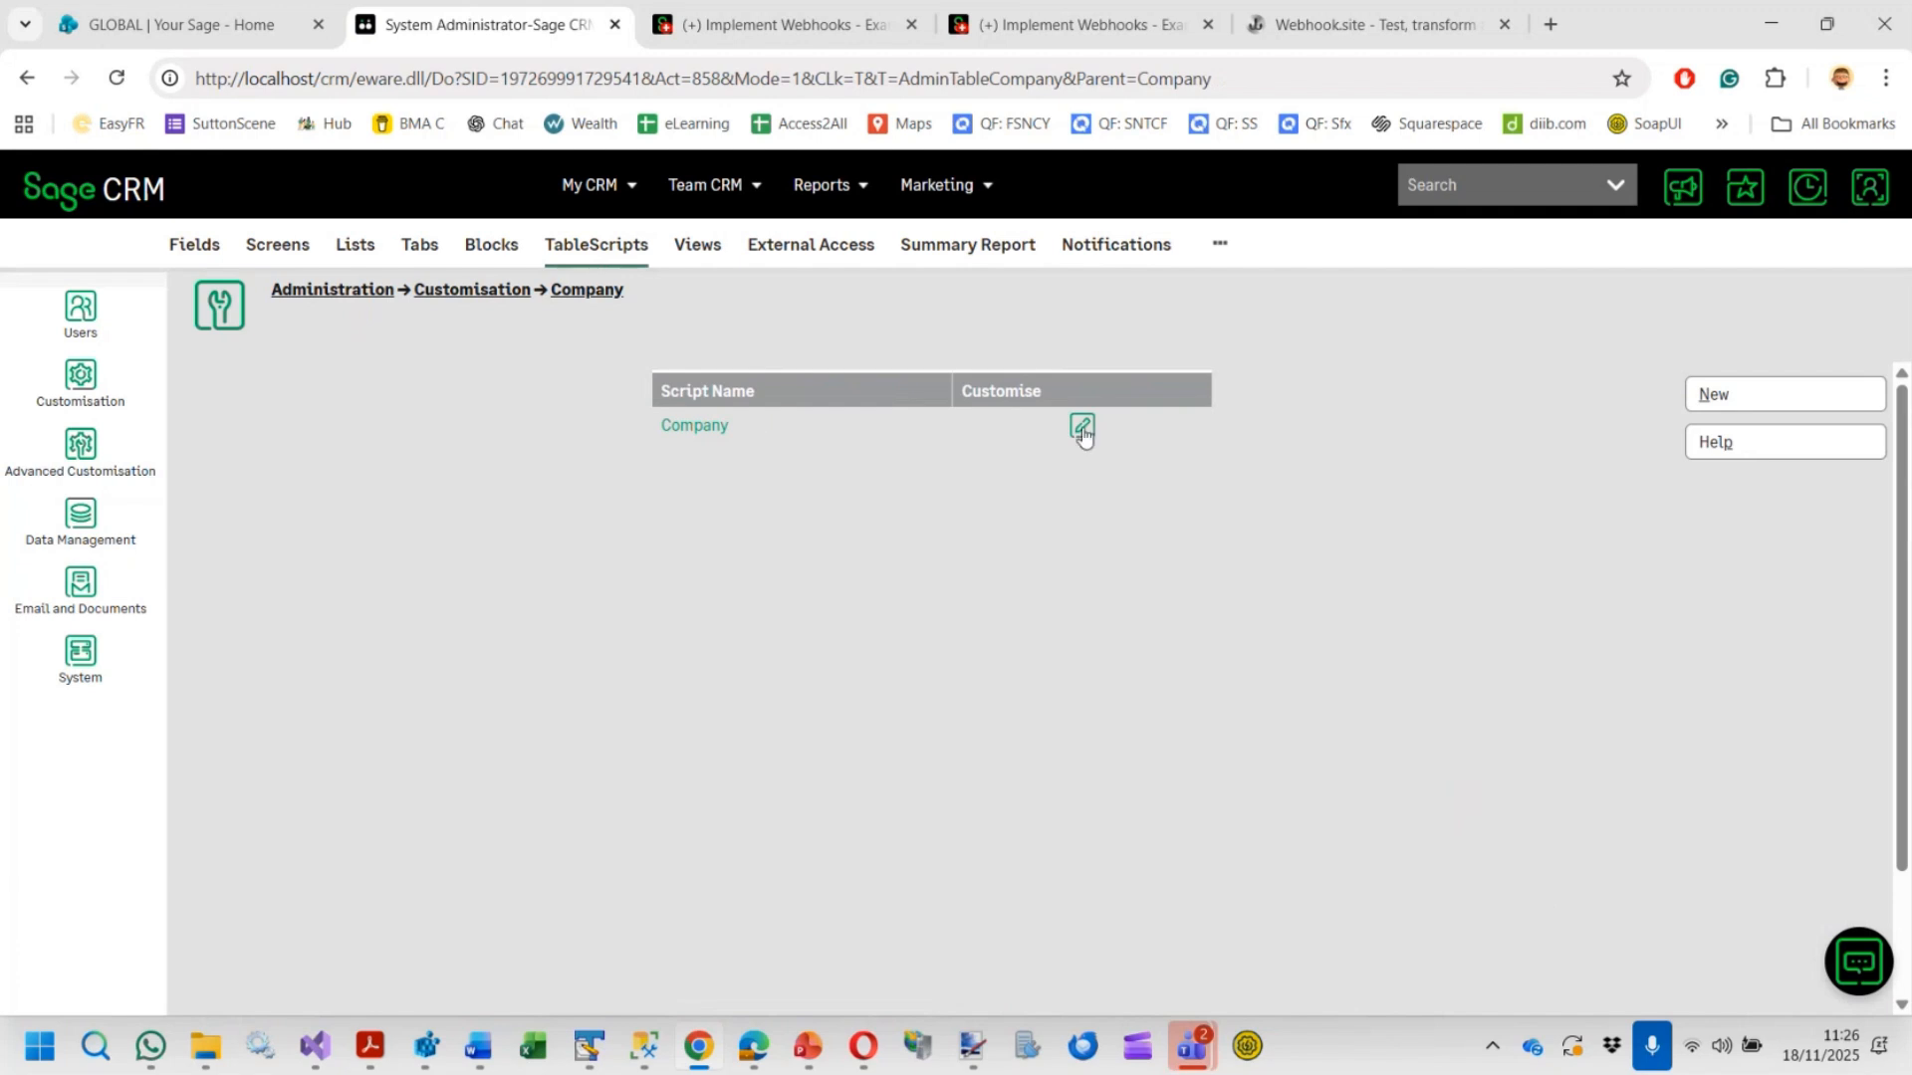
pyautogui.click(1082, 428)
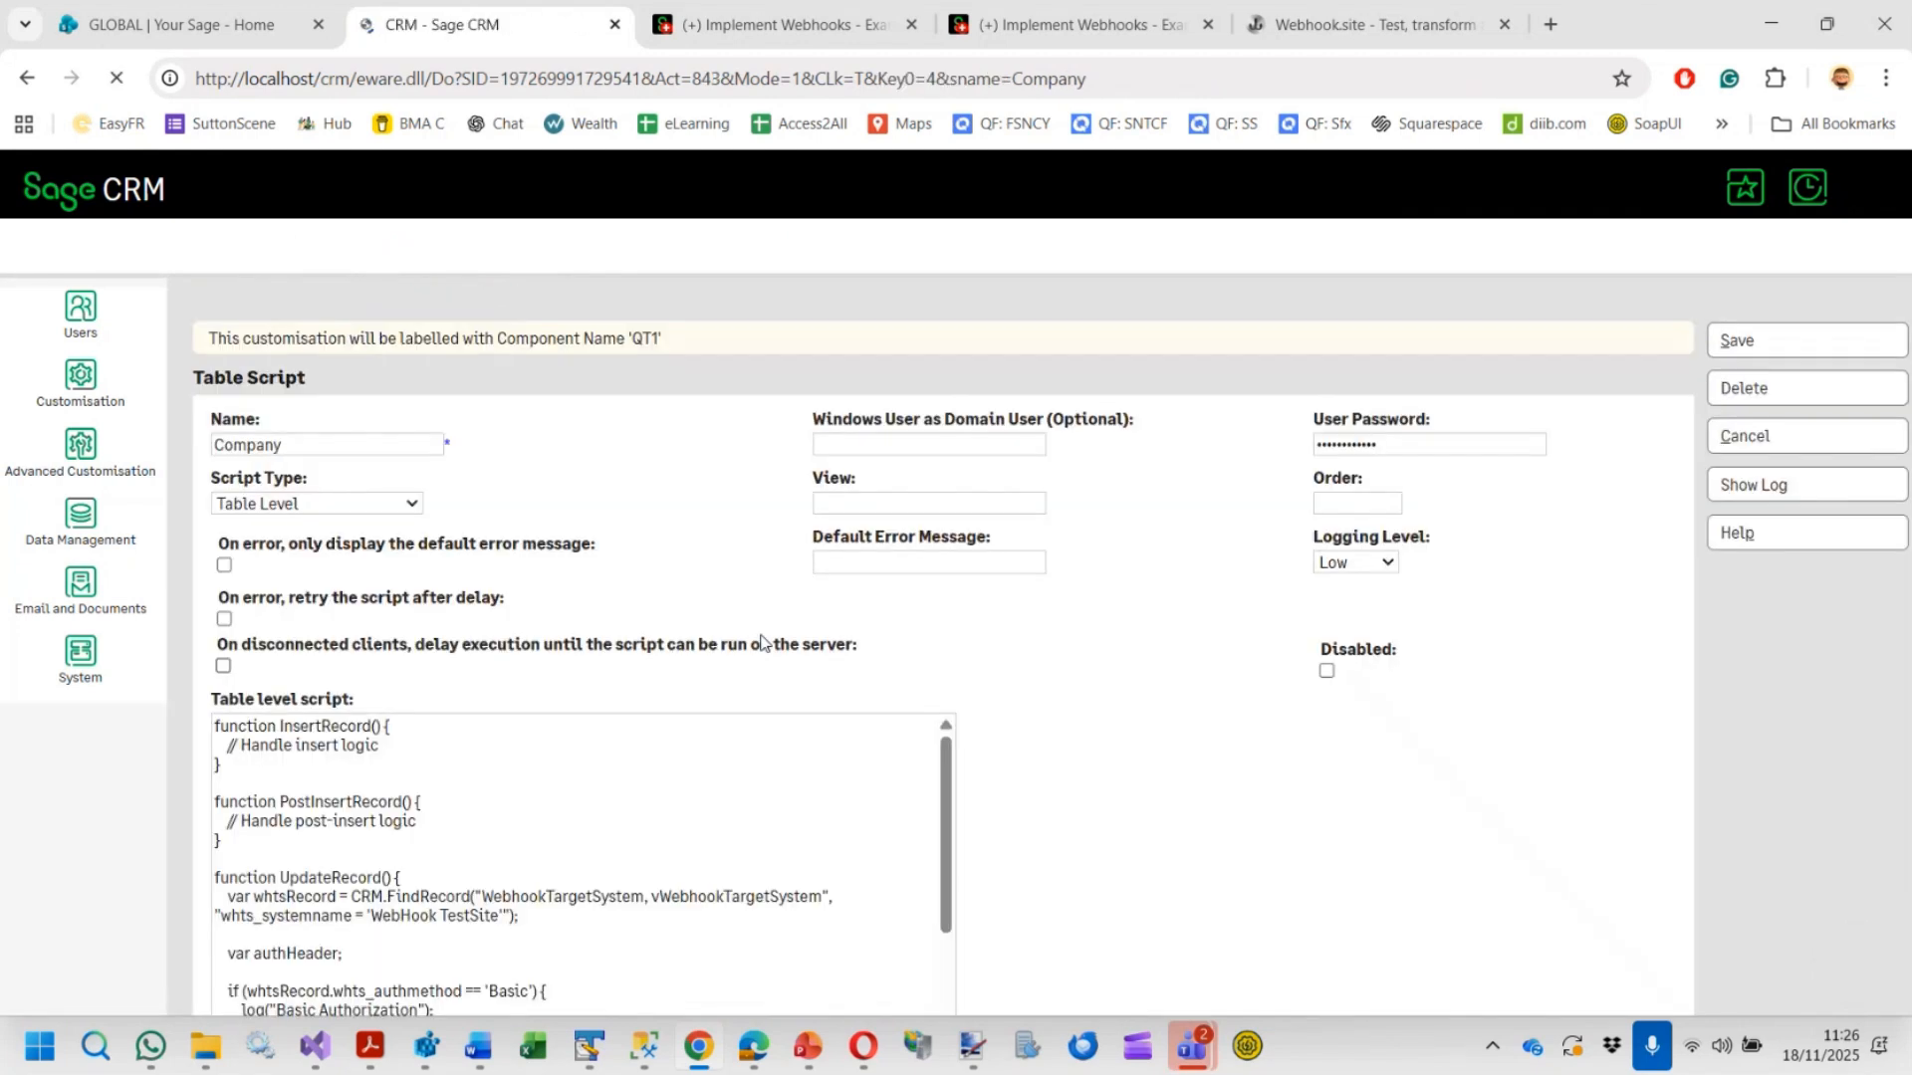
pyautogui.scroll(-3, 633, 798)
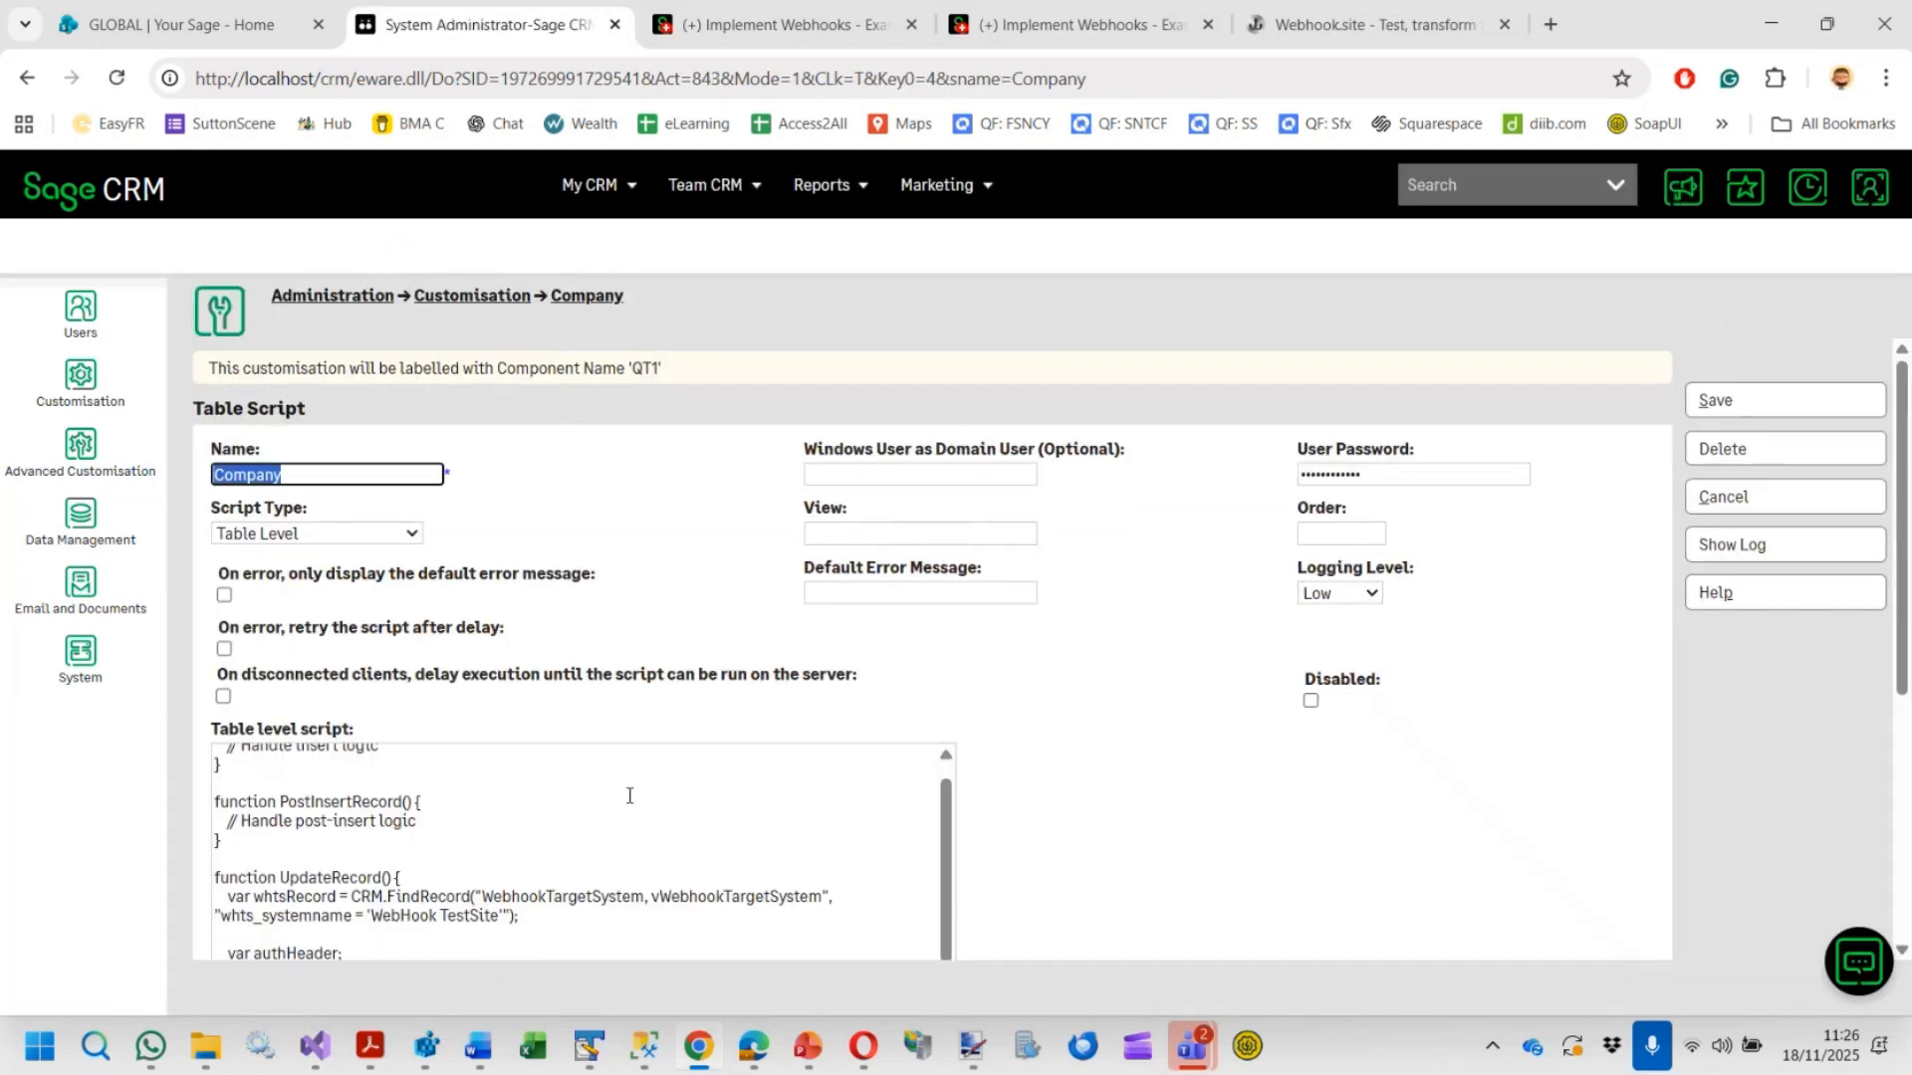
pyautogui.click(714, 792)
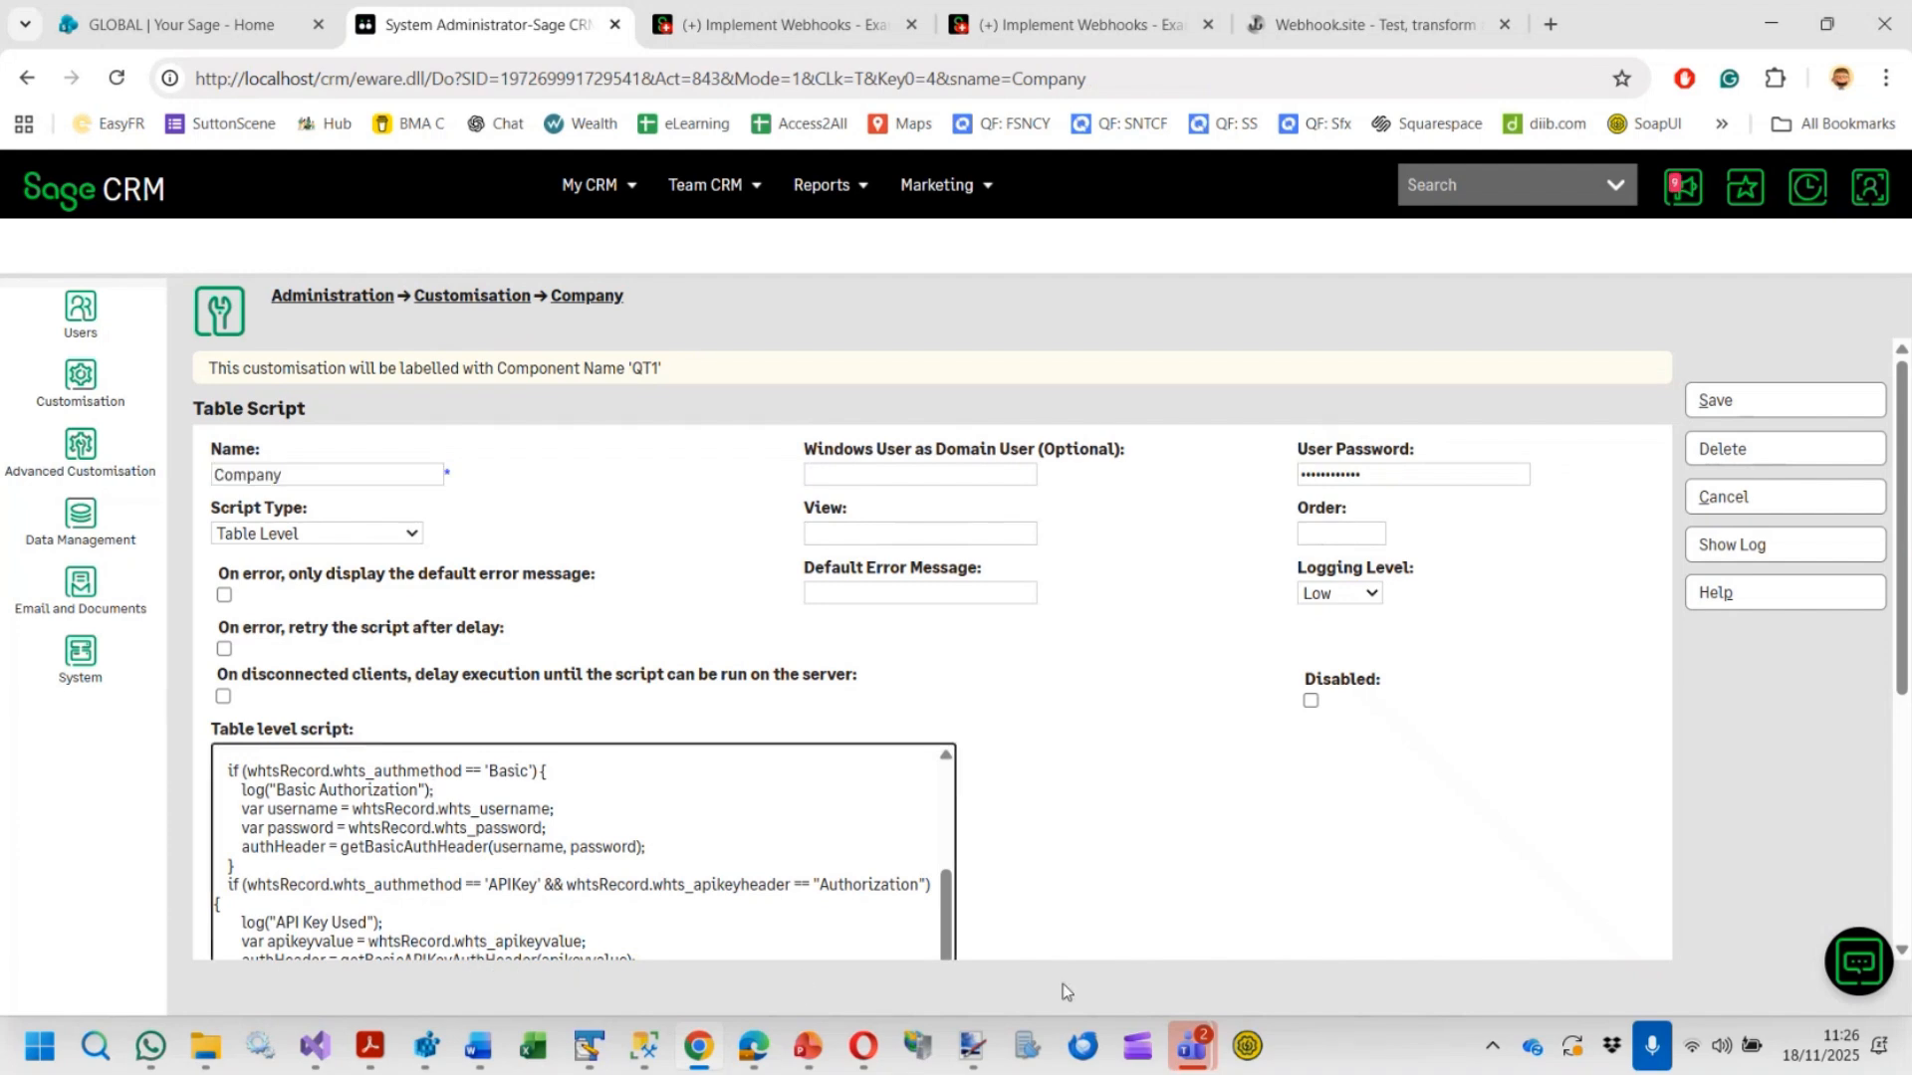
# Switch to Visual Studio and highlight the target system lookup and Basic authorization block in UpdateRecord
pyautogui.click(315, 1046)
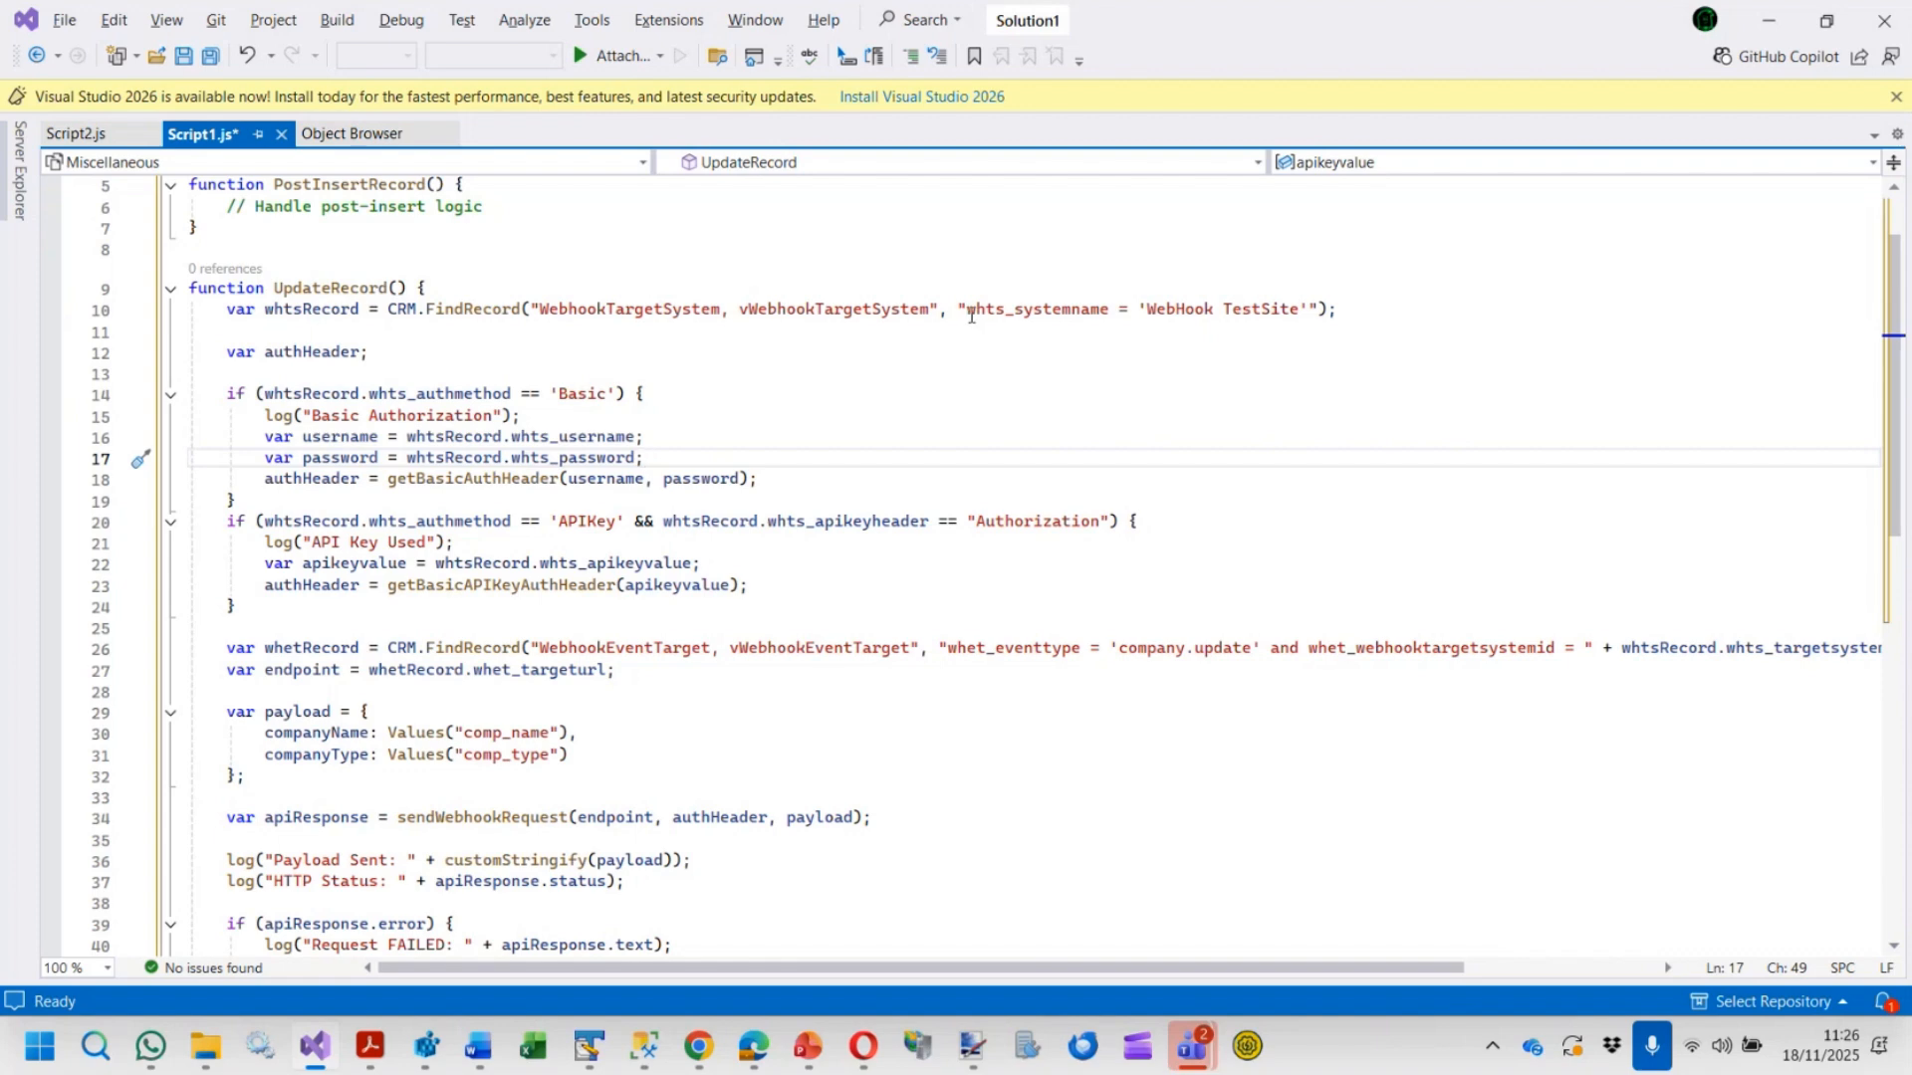
pyautogui.moveTo(968, 310); pyautogui.dragTo(1321, 310)
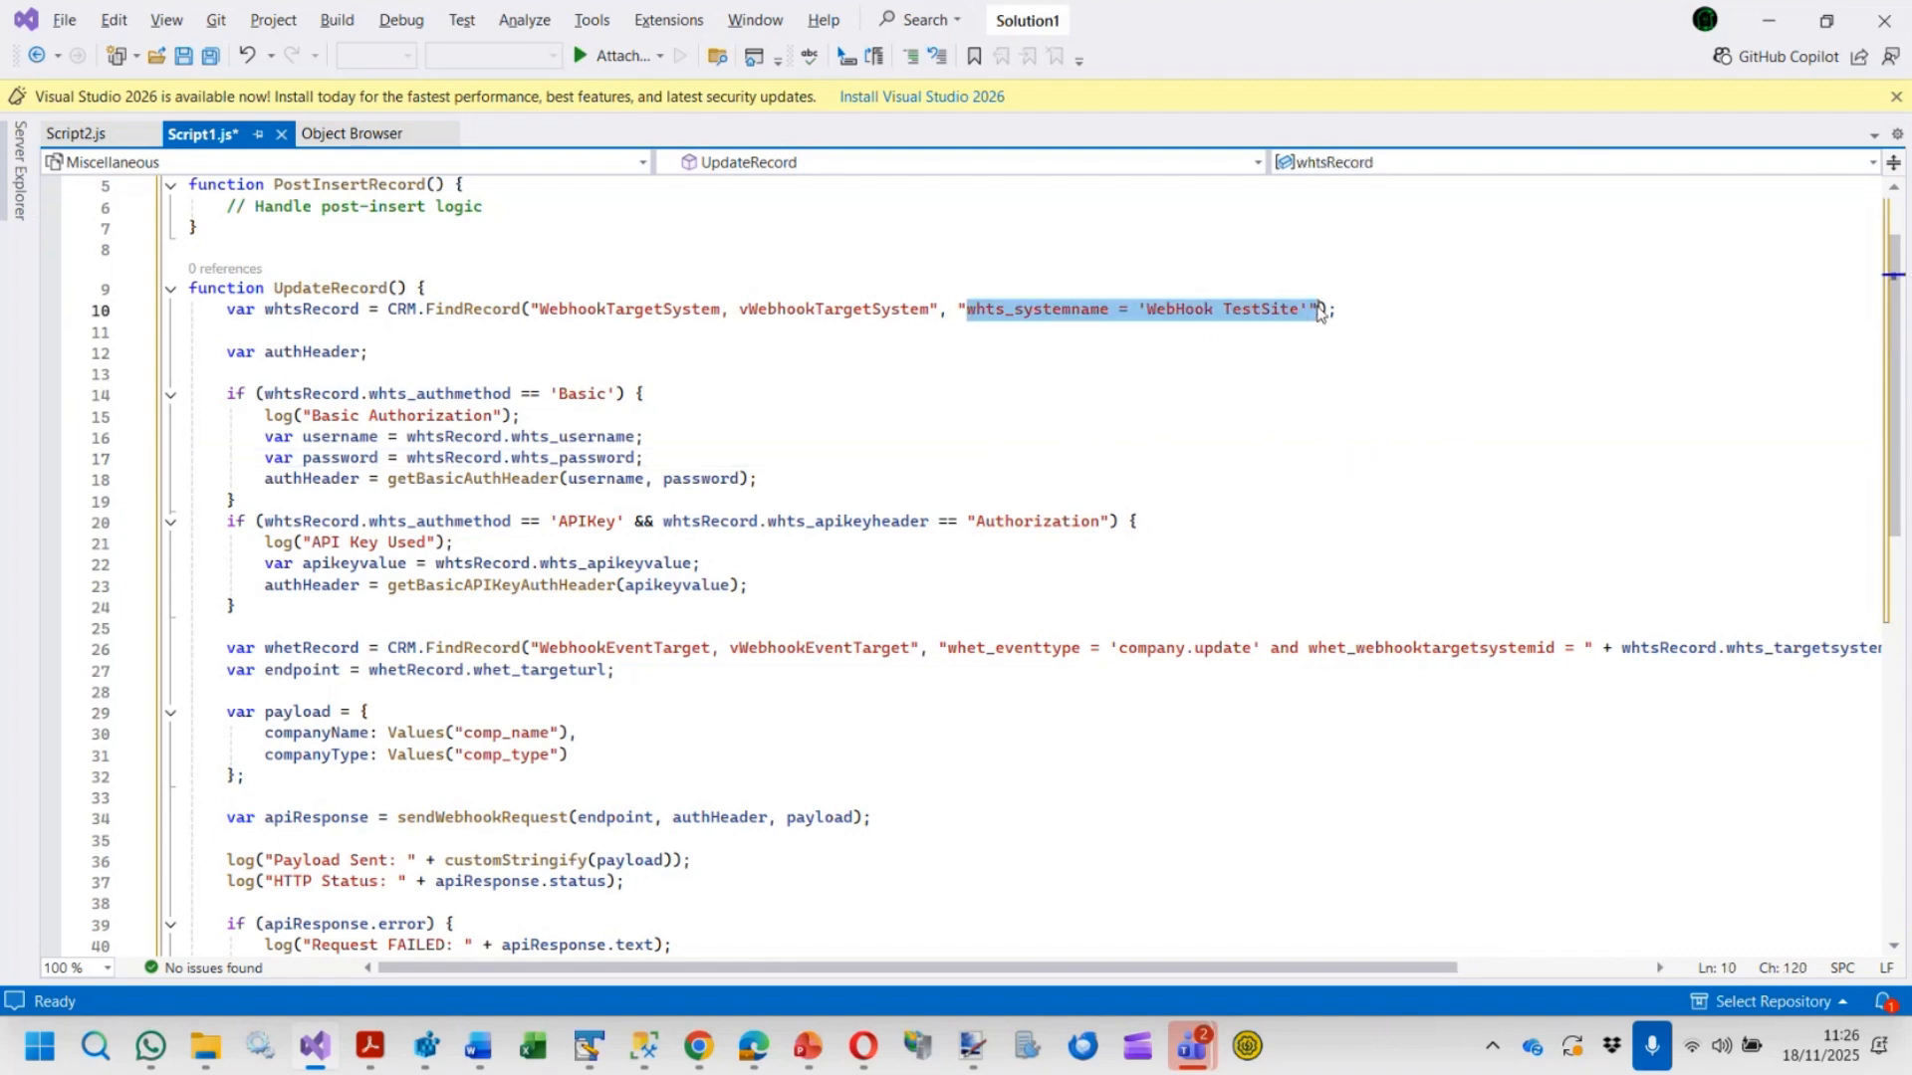
pyautogui.click(1222, 330)
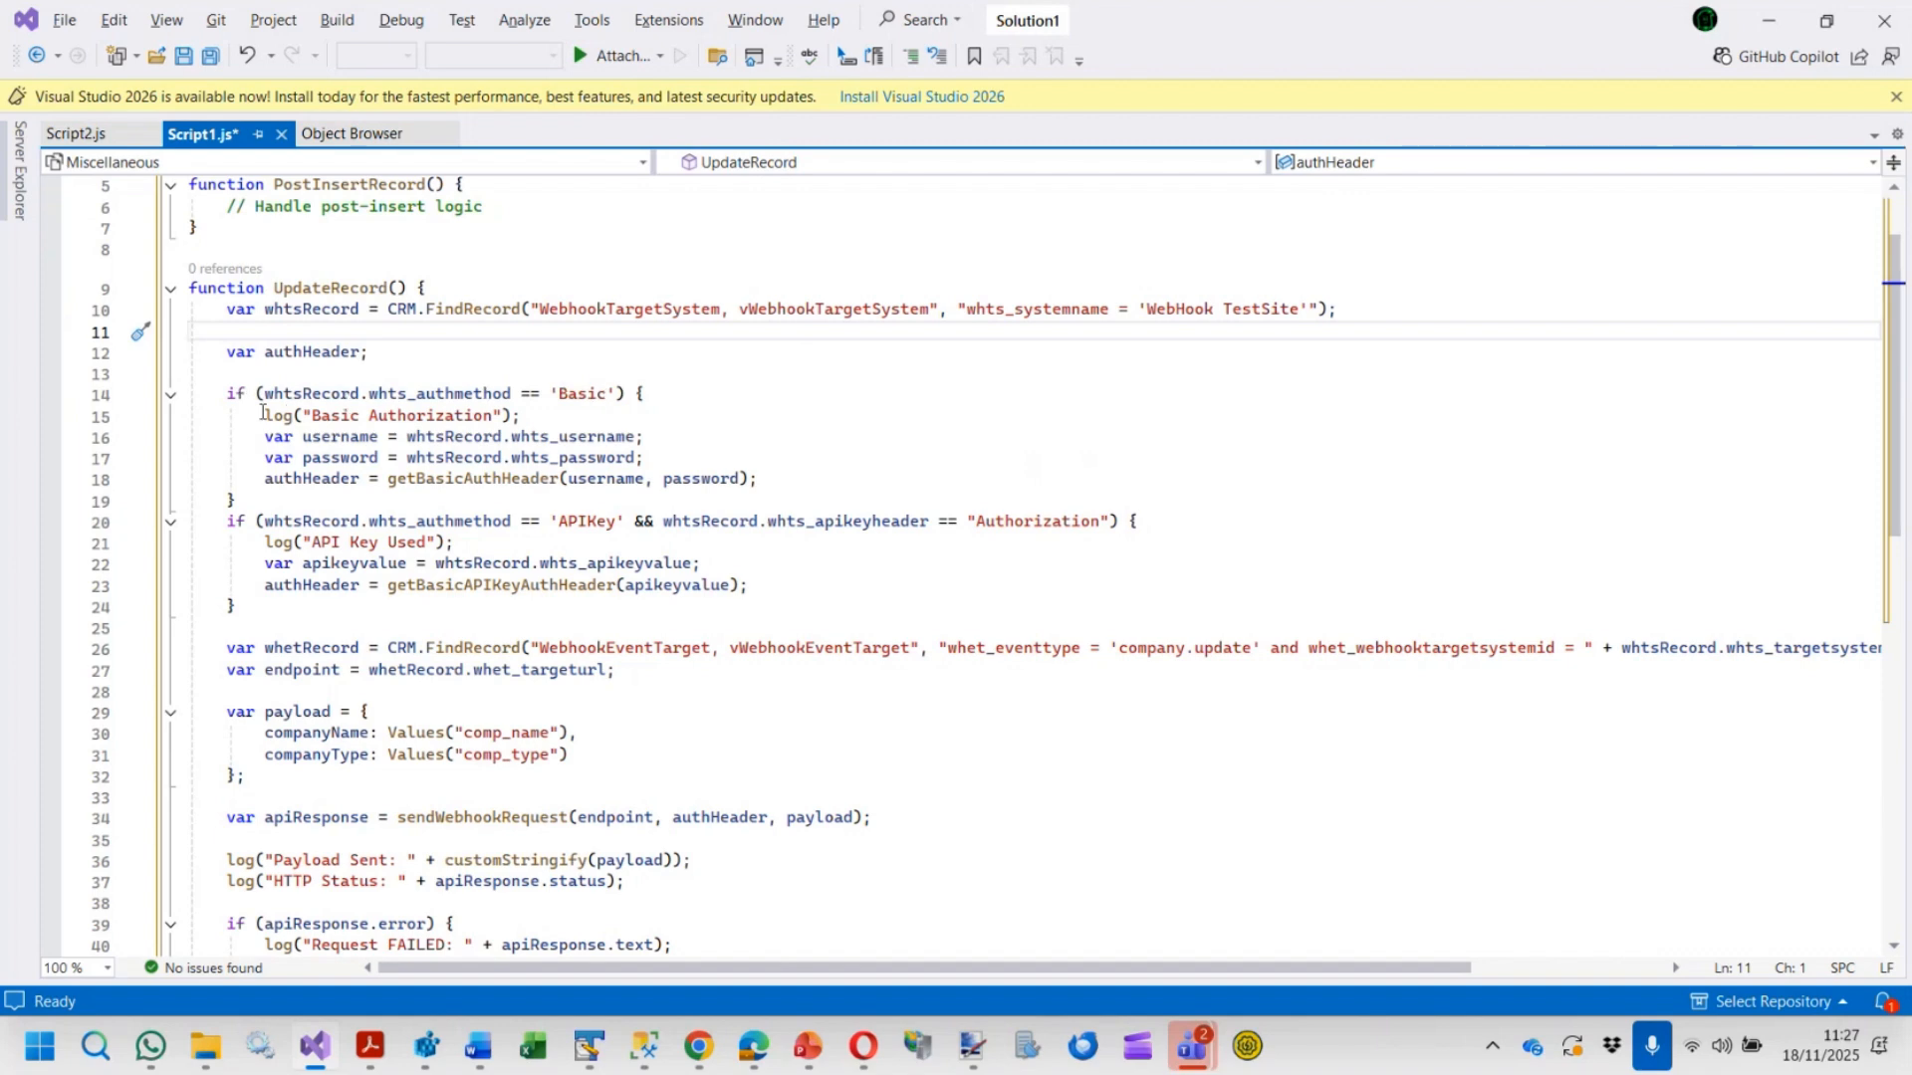
pyautogui.click(1074, 390)
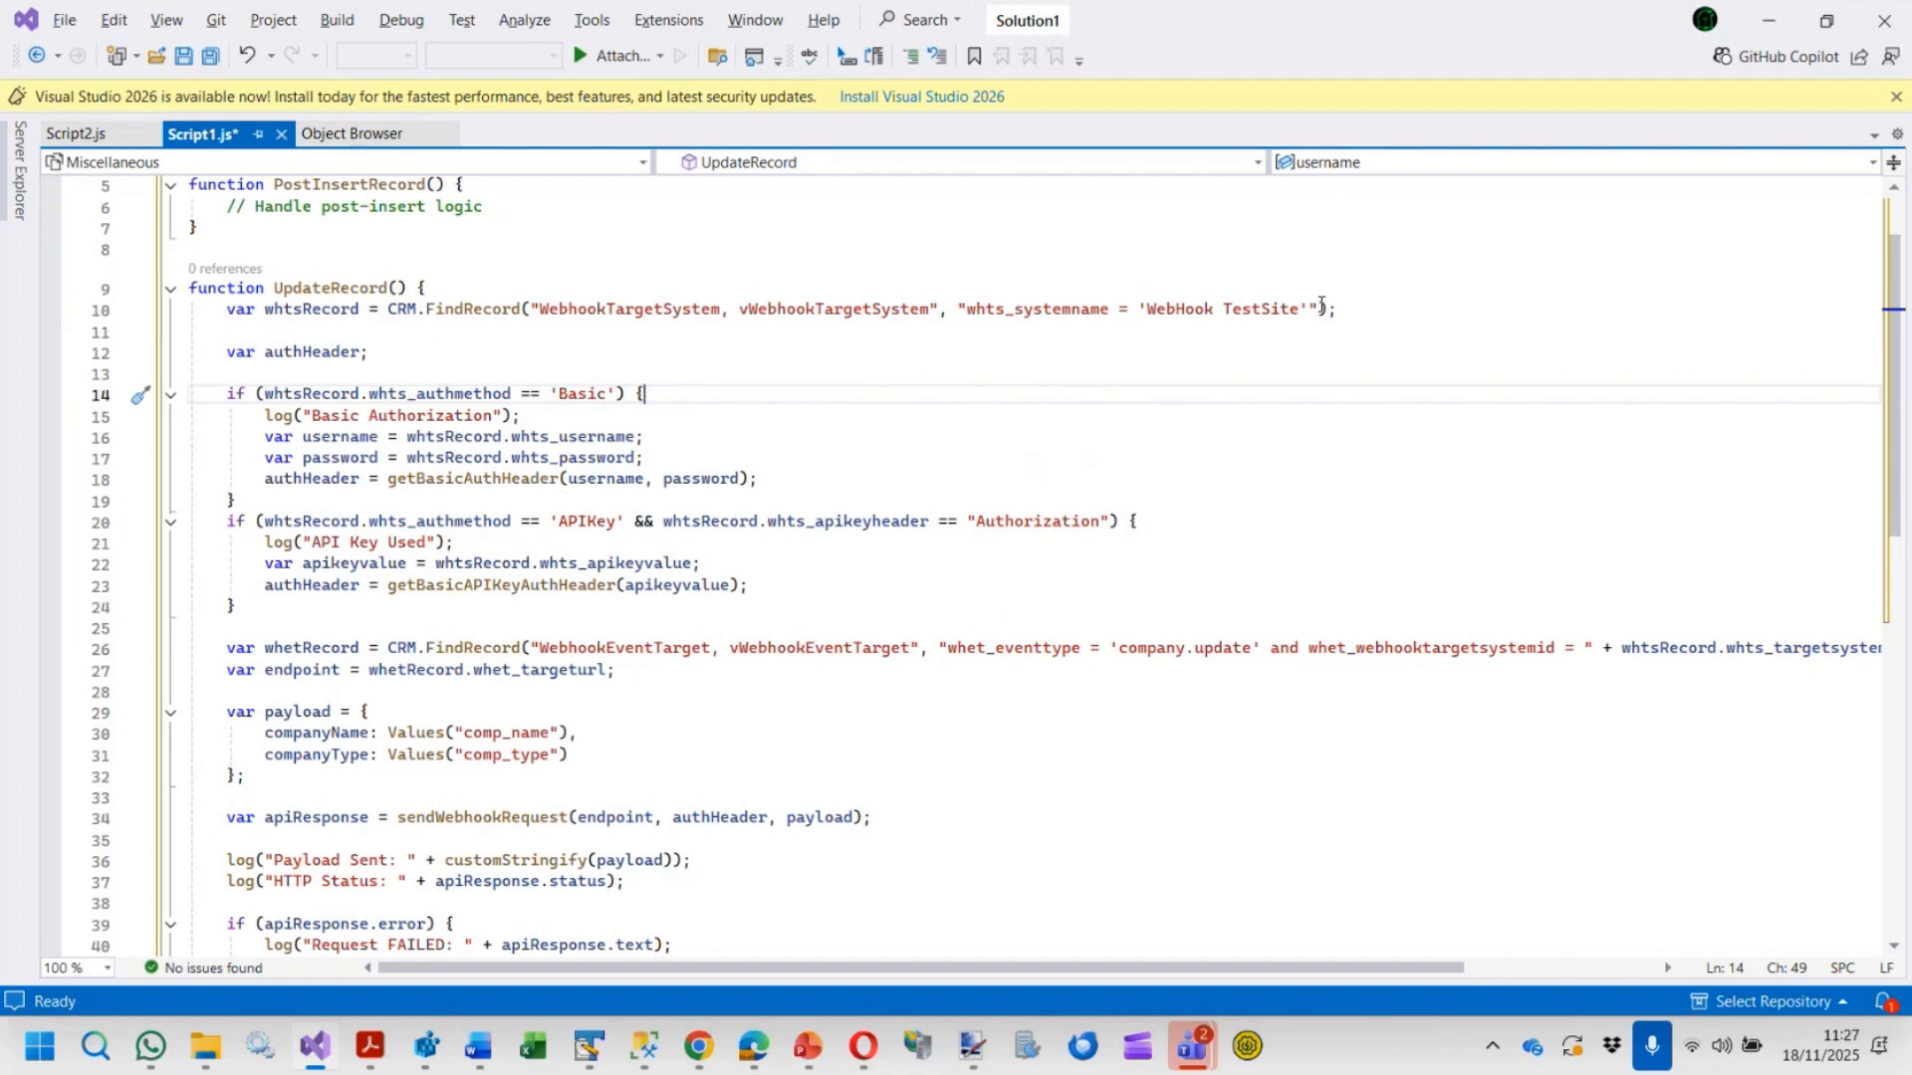
pyautogui.moveTo(1326, 309); pyautogui.dragTo(1092, 313)
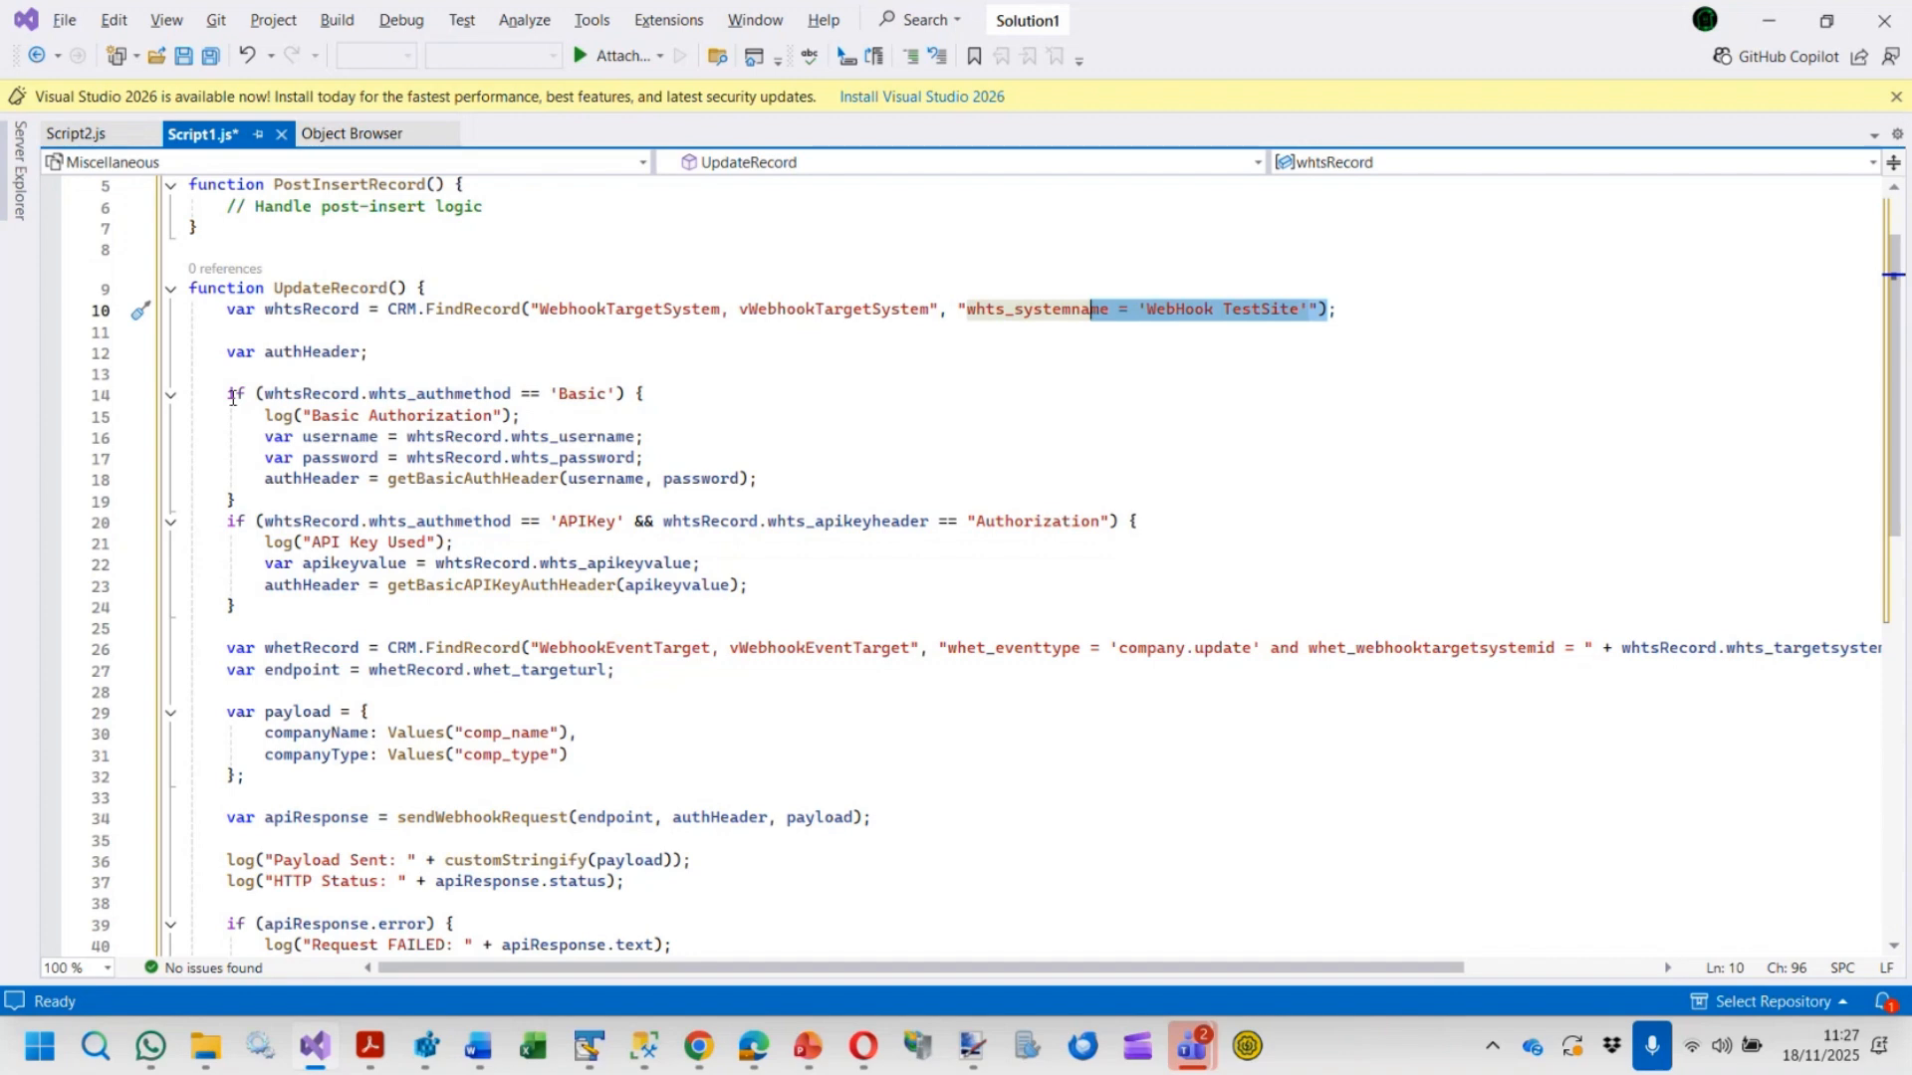
pyautogui.moveTo(228, 395); pyautogui.dragTo(239, 501)
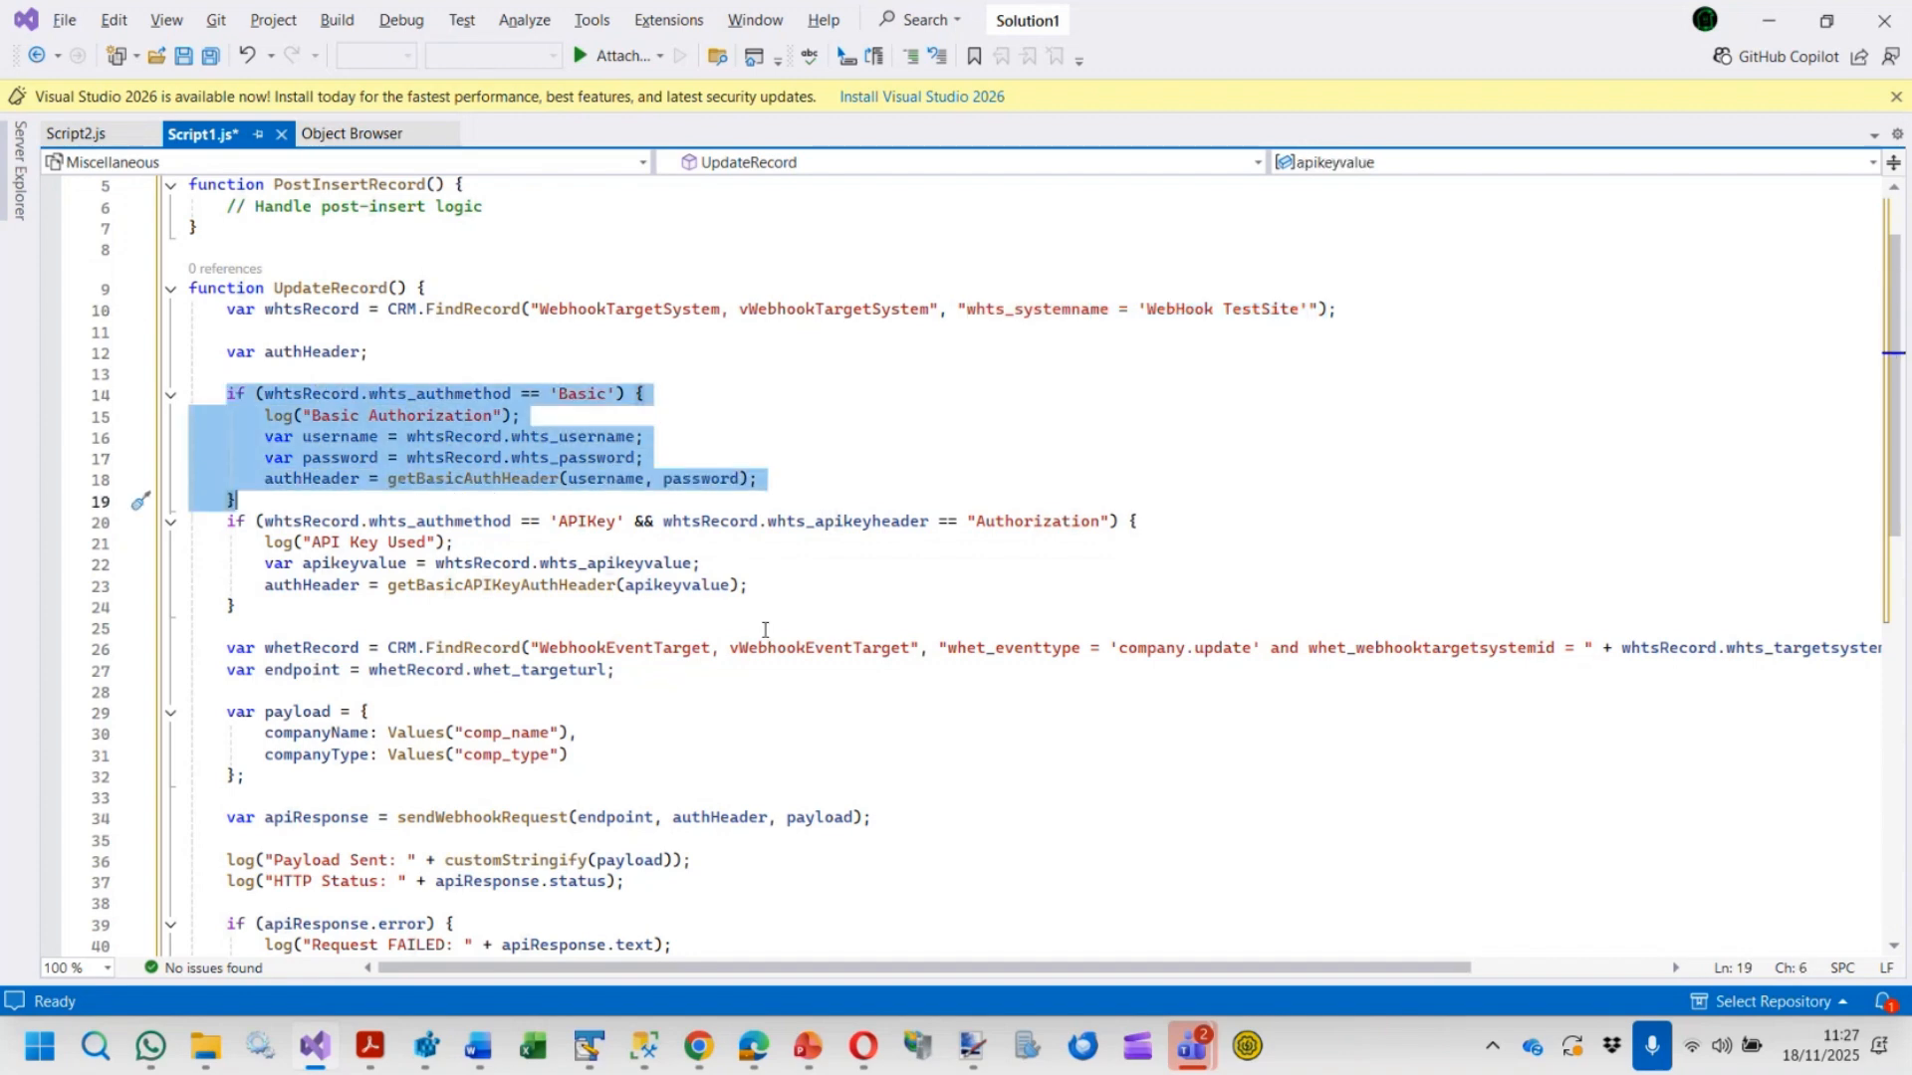
# Highlight the payload object built from comp_name and comp_type in UpdateRecord
pyautogui.scroll(-1, 603, 583)
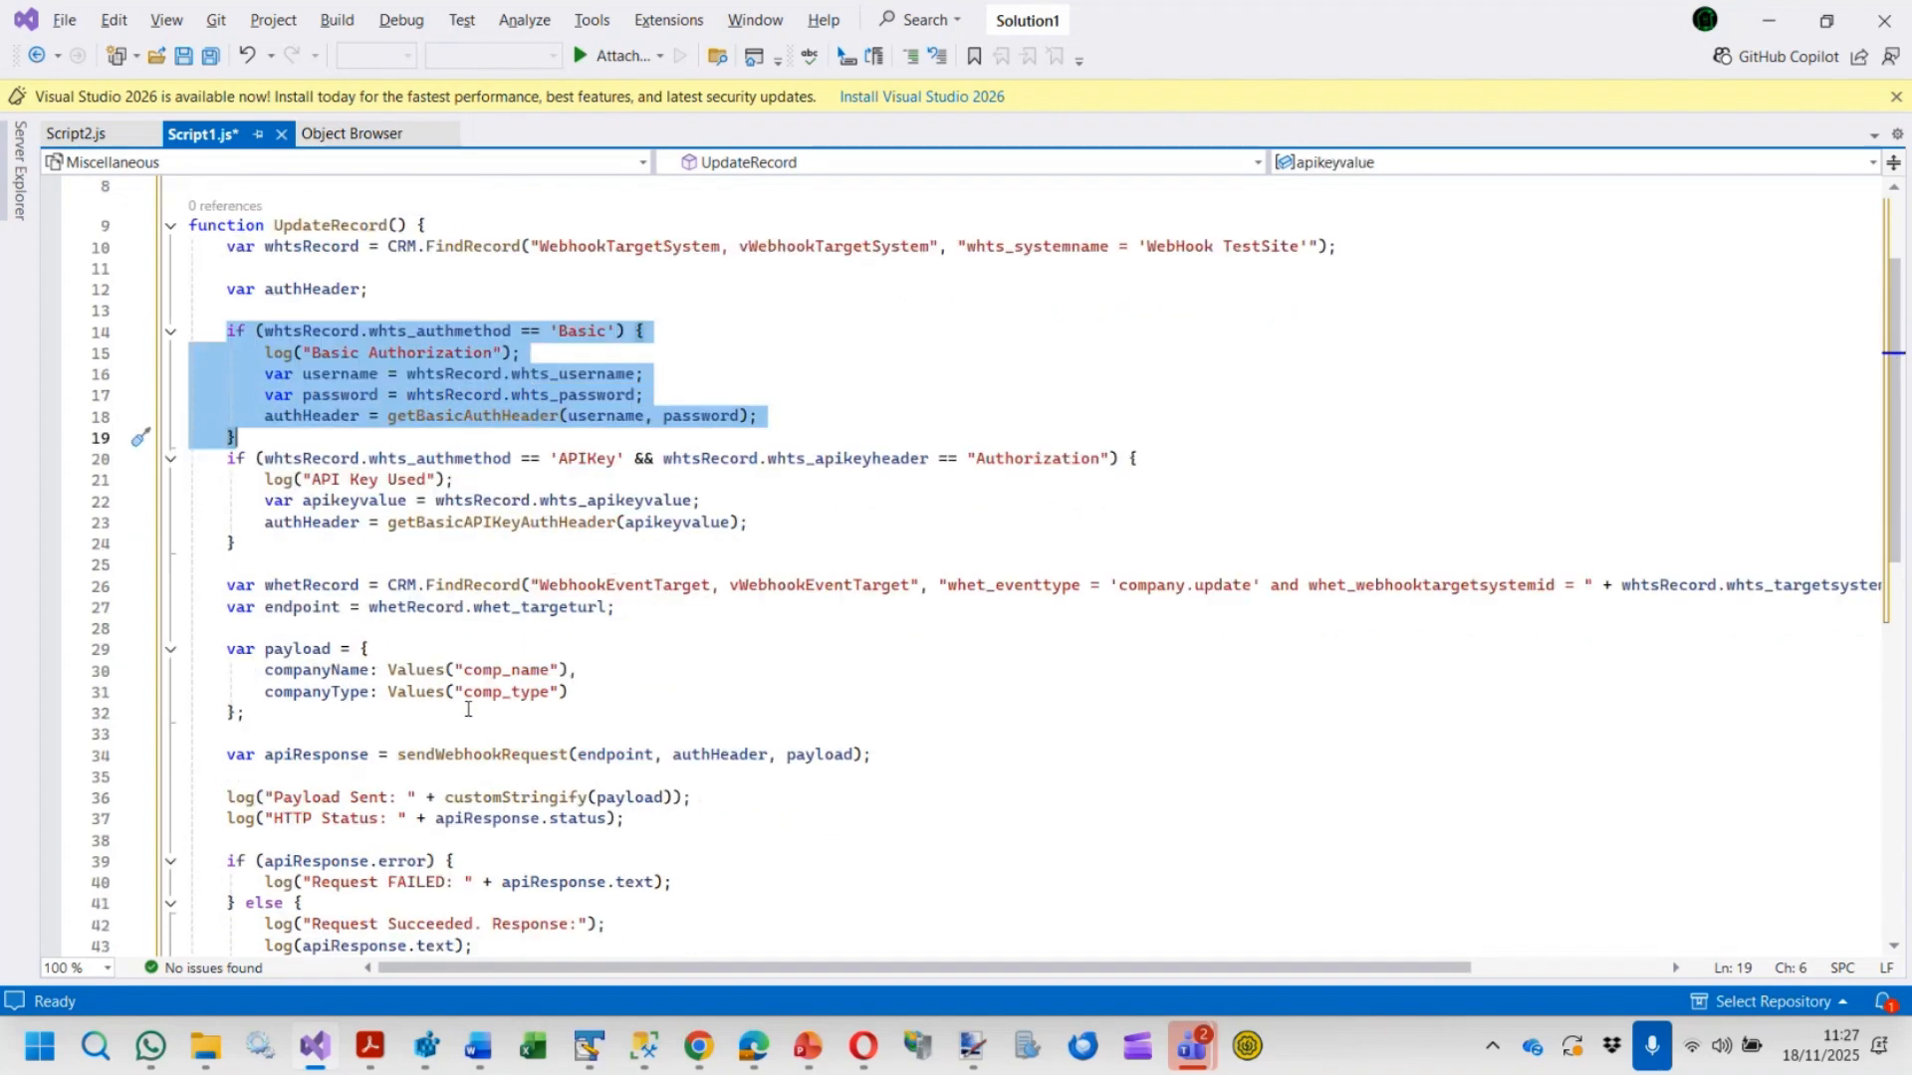
pyautogui.moveTo(246, 713); pyautogui.dragTo(190, 628)
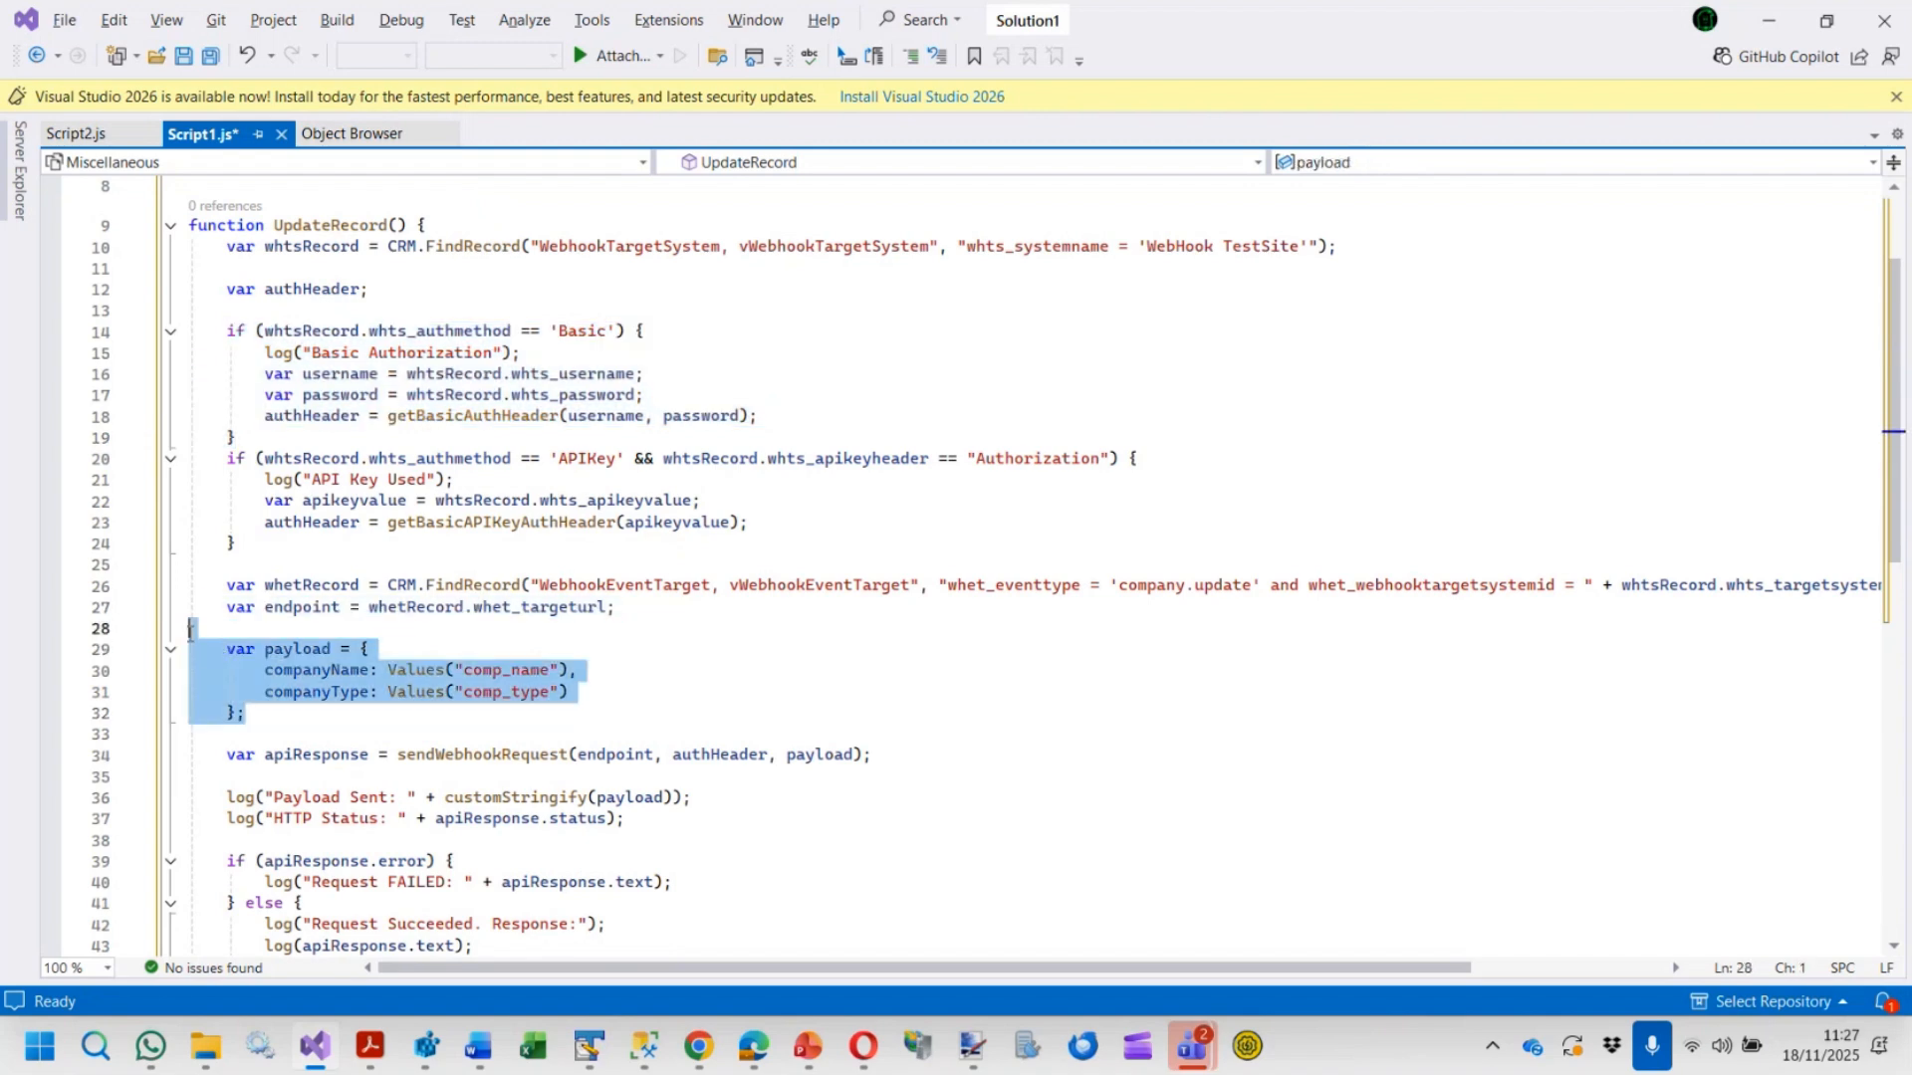
pyautogui.click(609, 688)
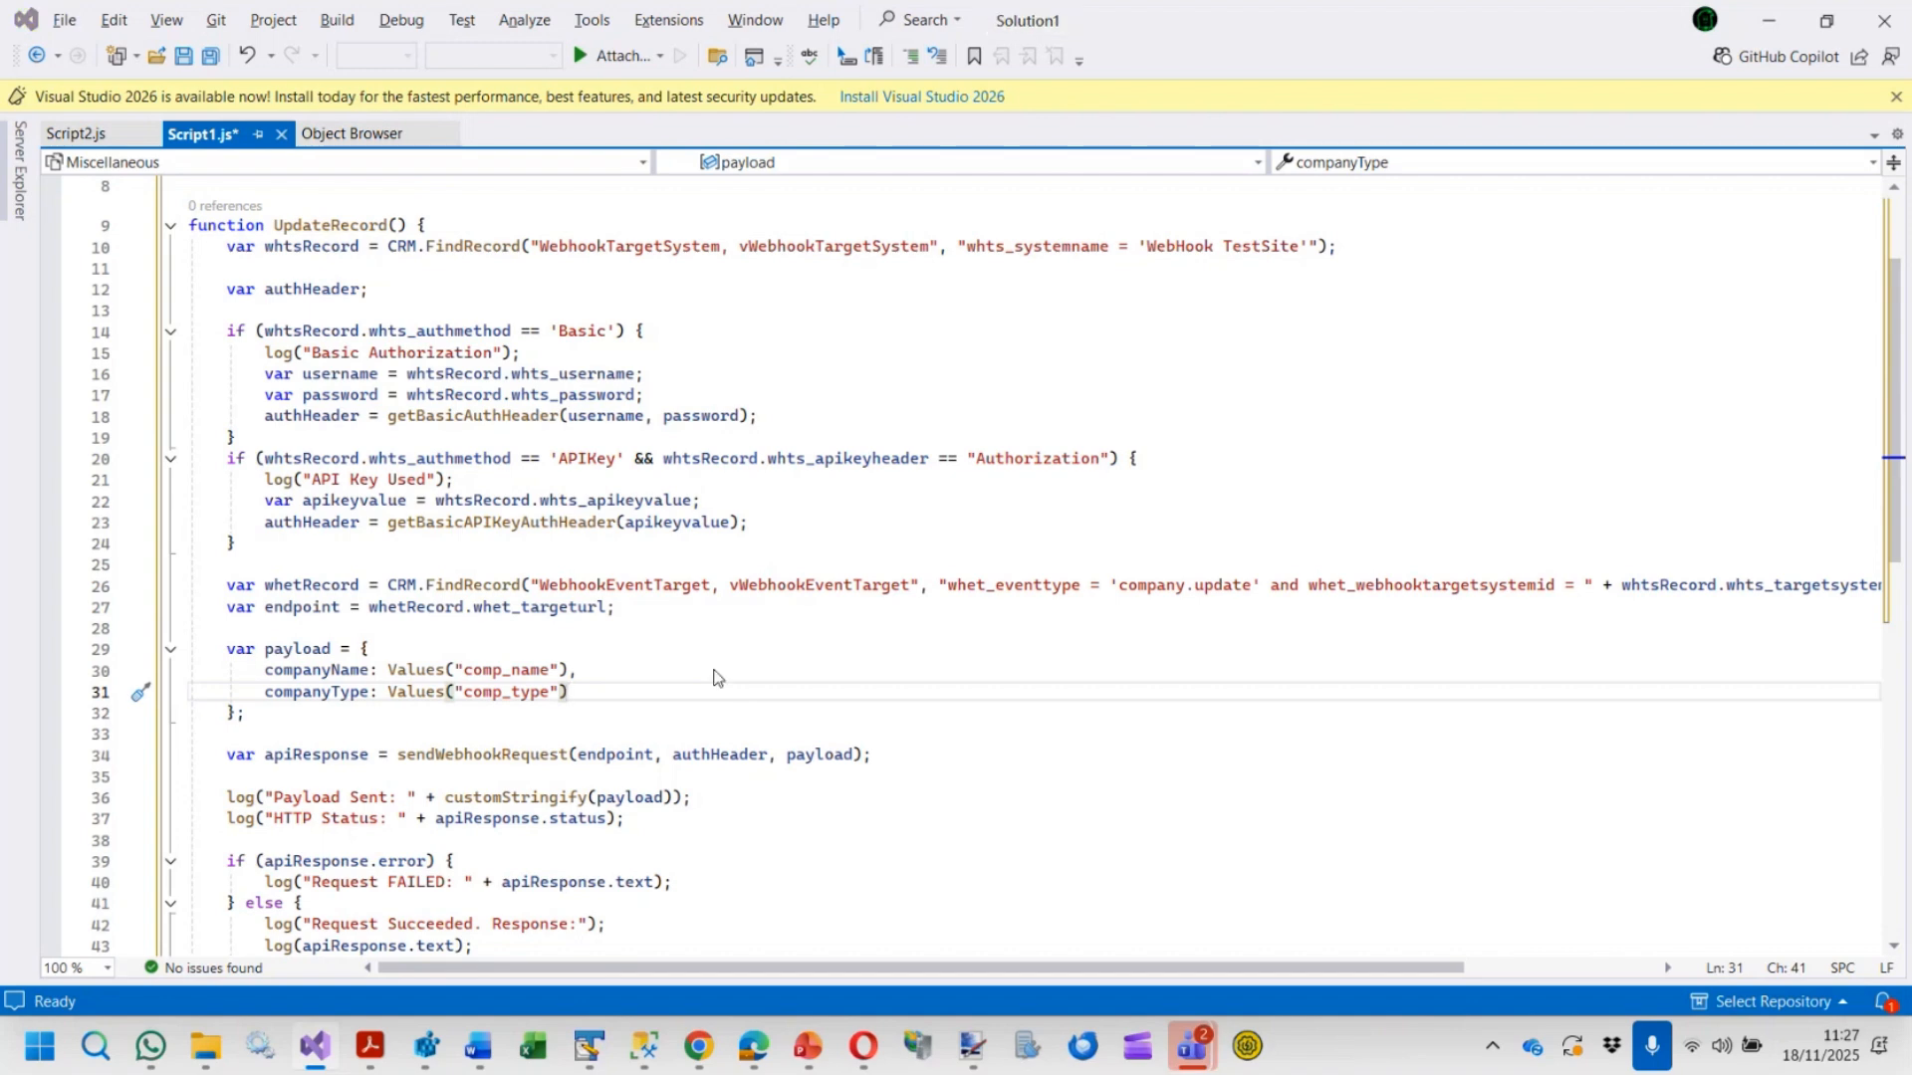
# Open the Gatecom Ltd company for editing, rename it to Gatecom Inc. and set its type to Prospect
pyautogui.hotkey('alt', 'Tab')
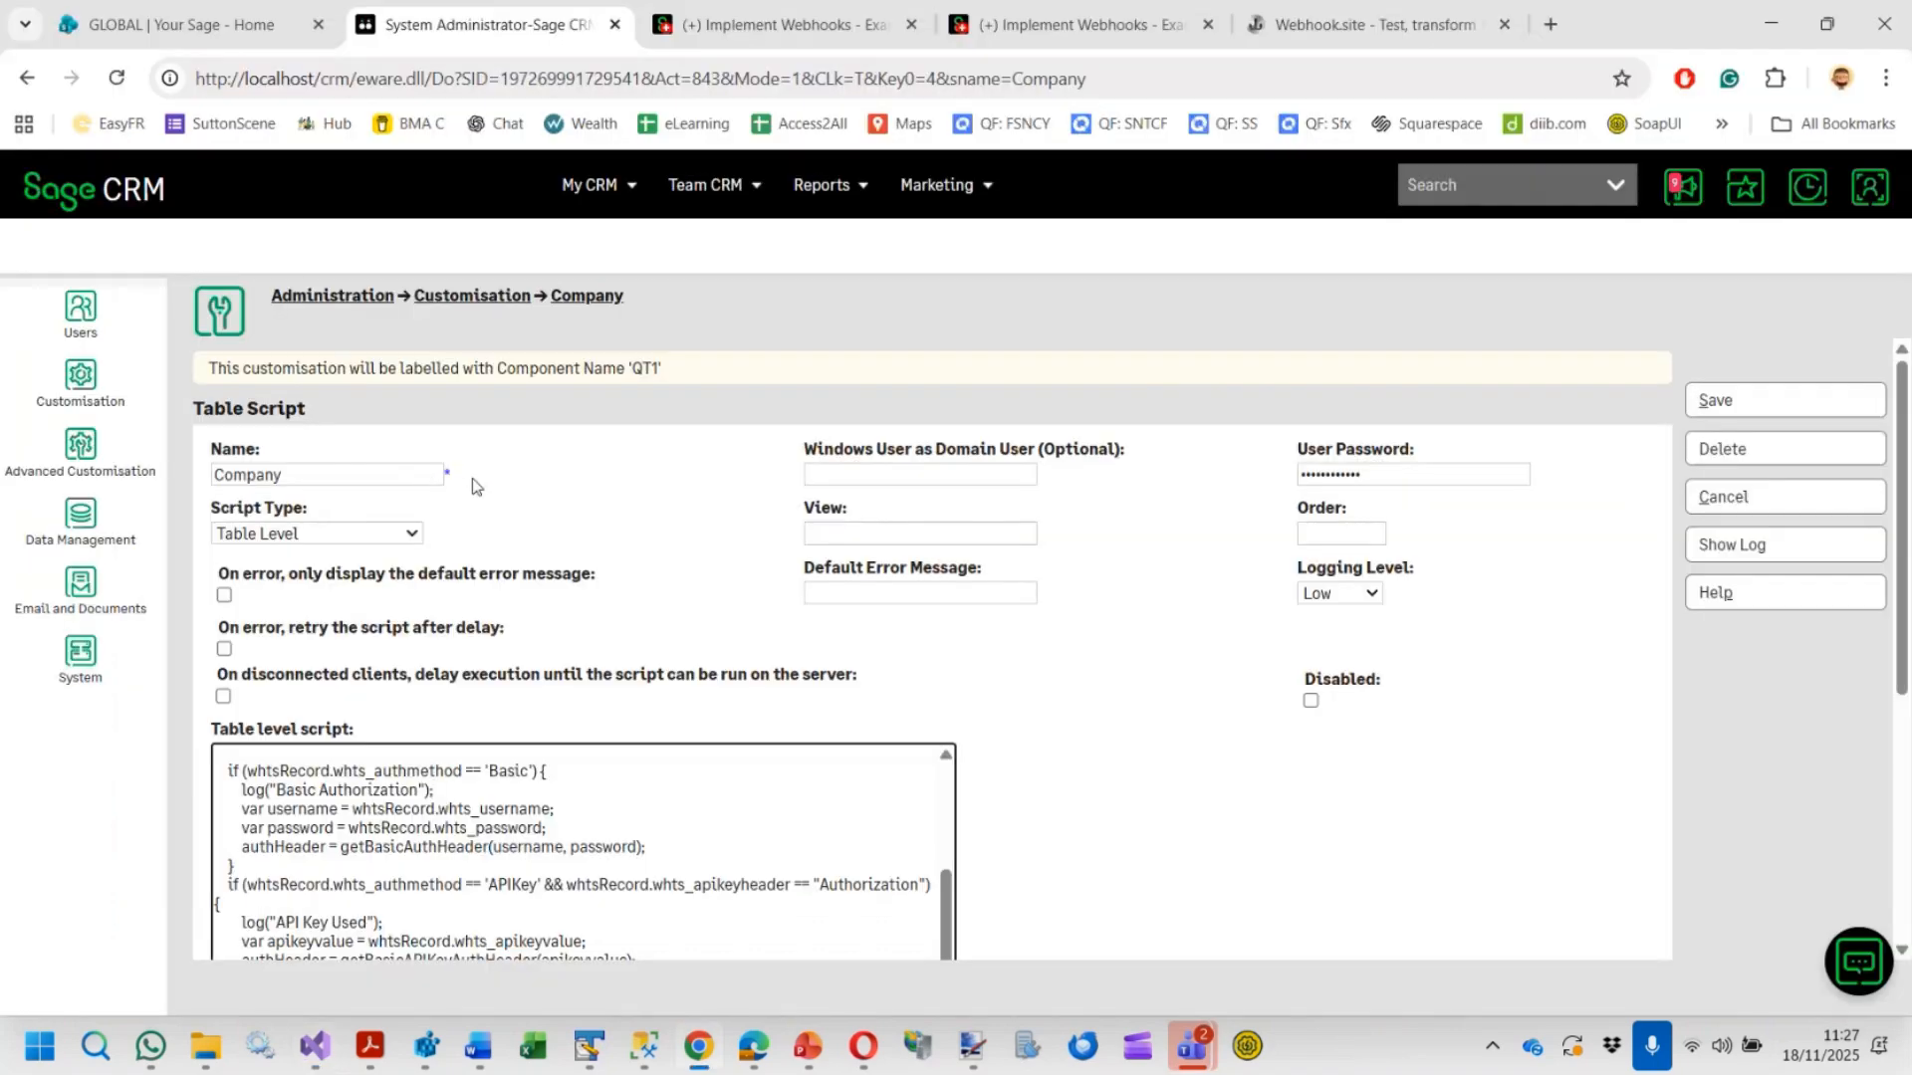
pyautogui.click(1804, 192)
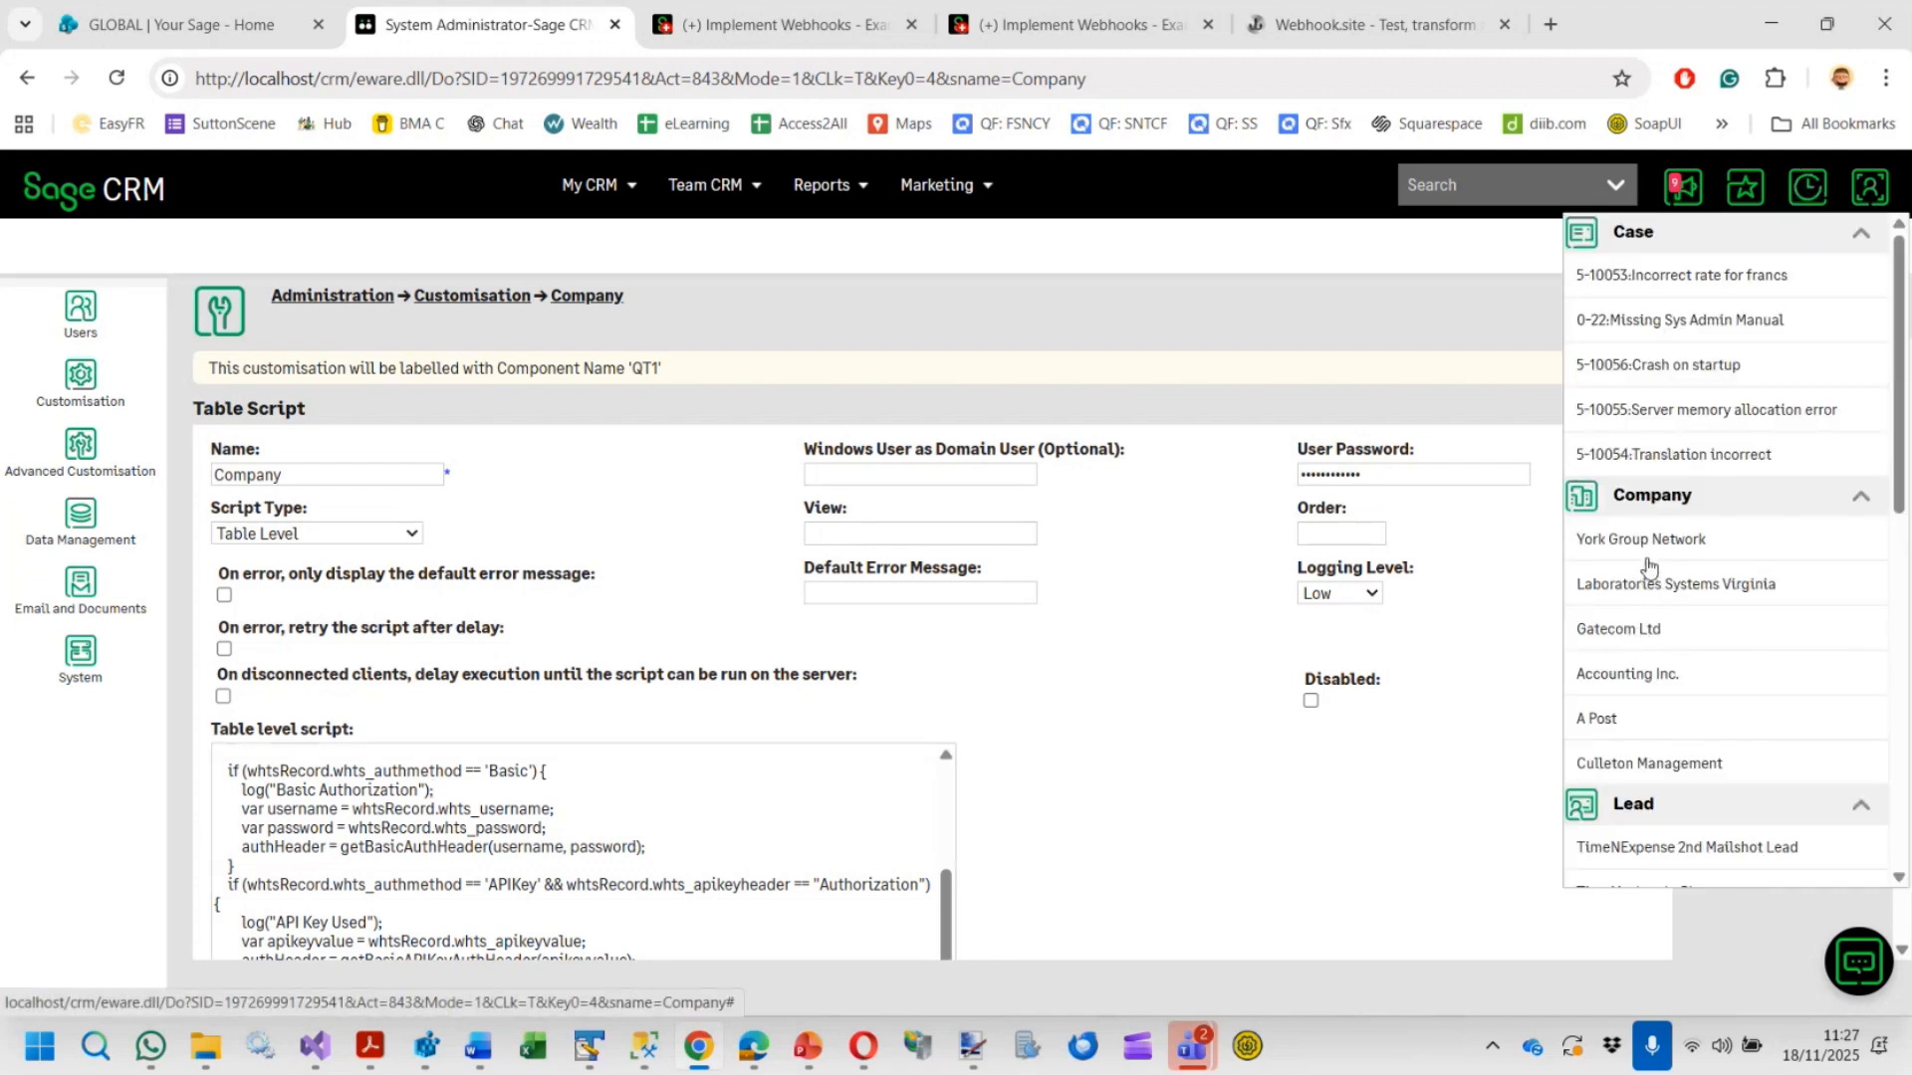
pyautogui.click(1620, 648)
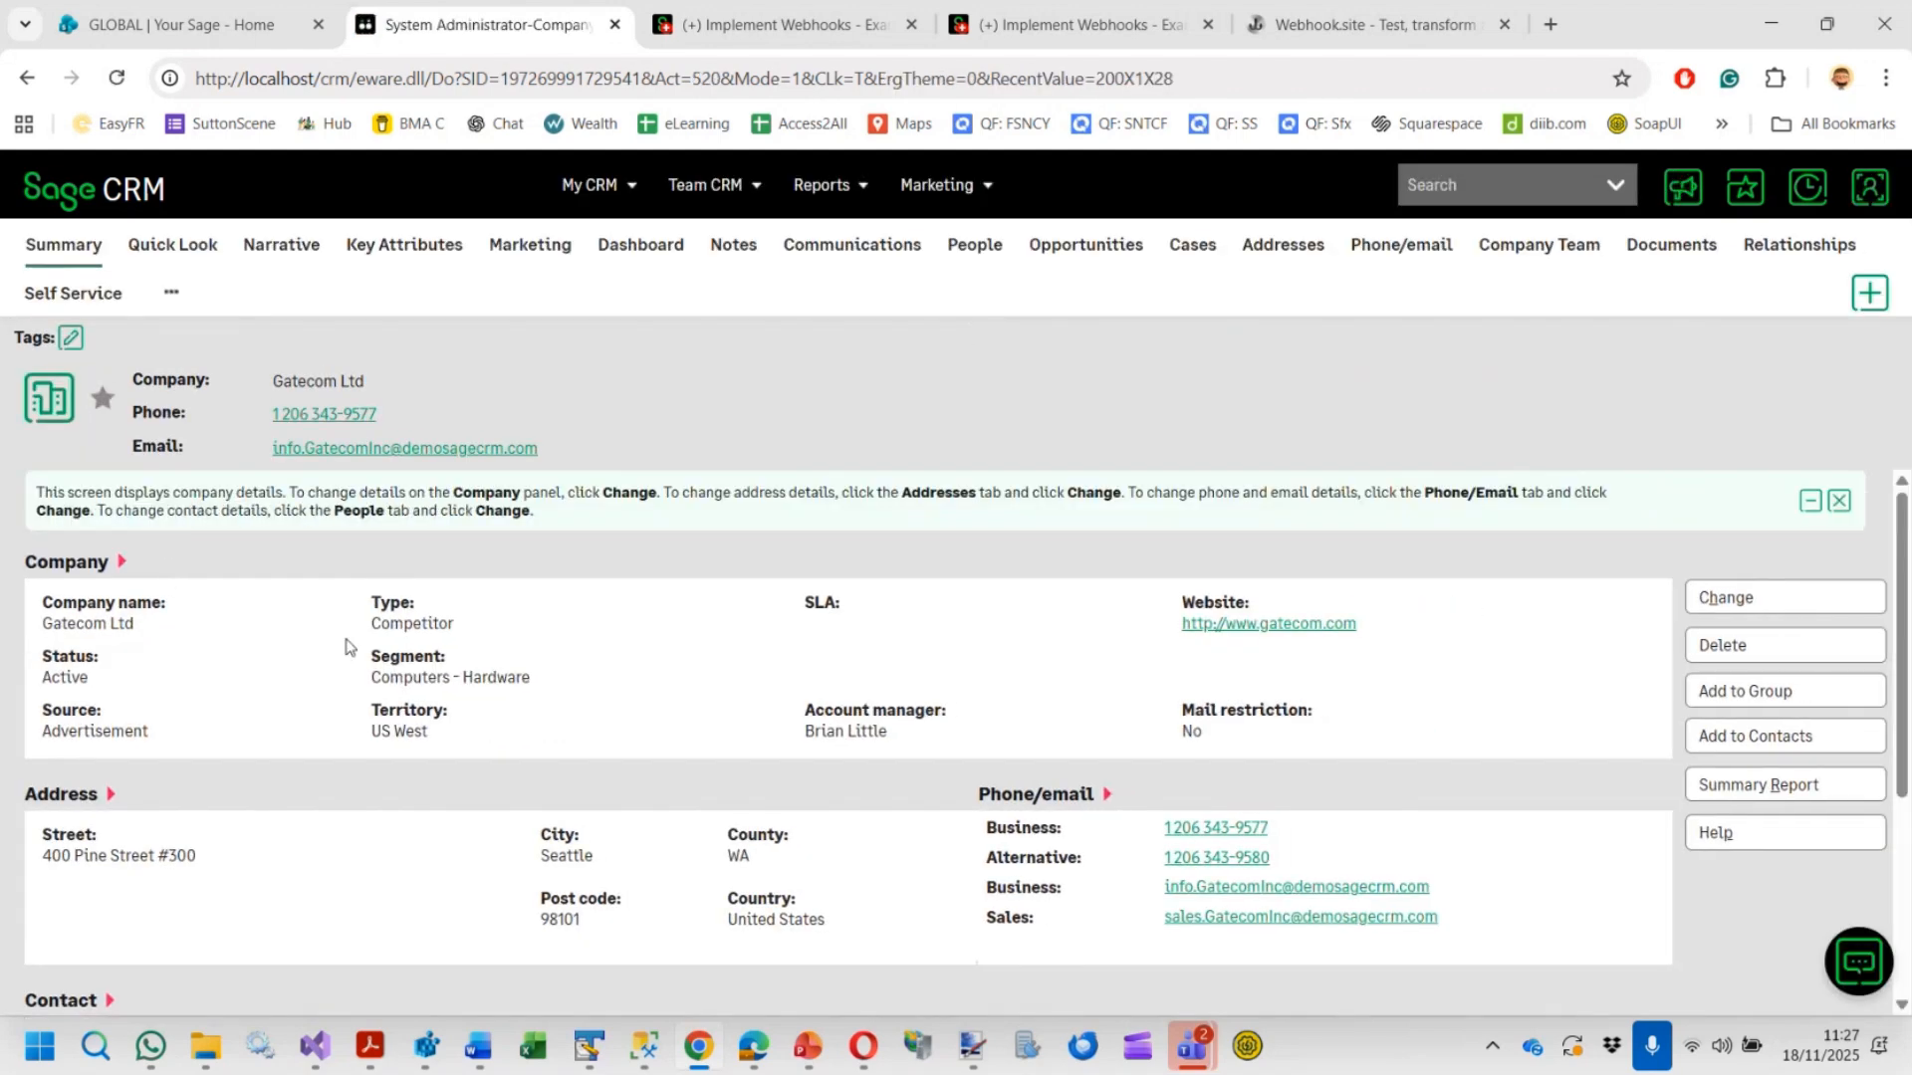
pyautogui.click(1749, 602)
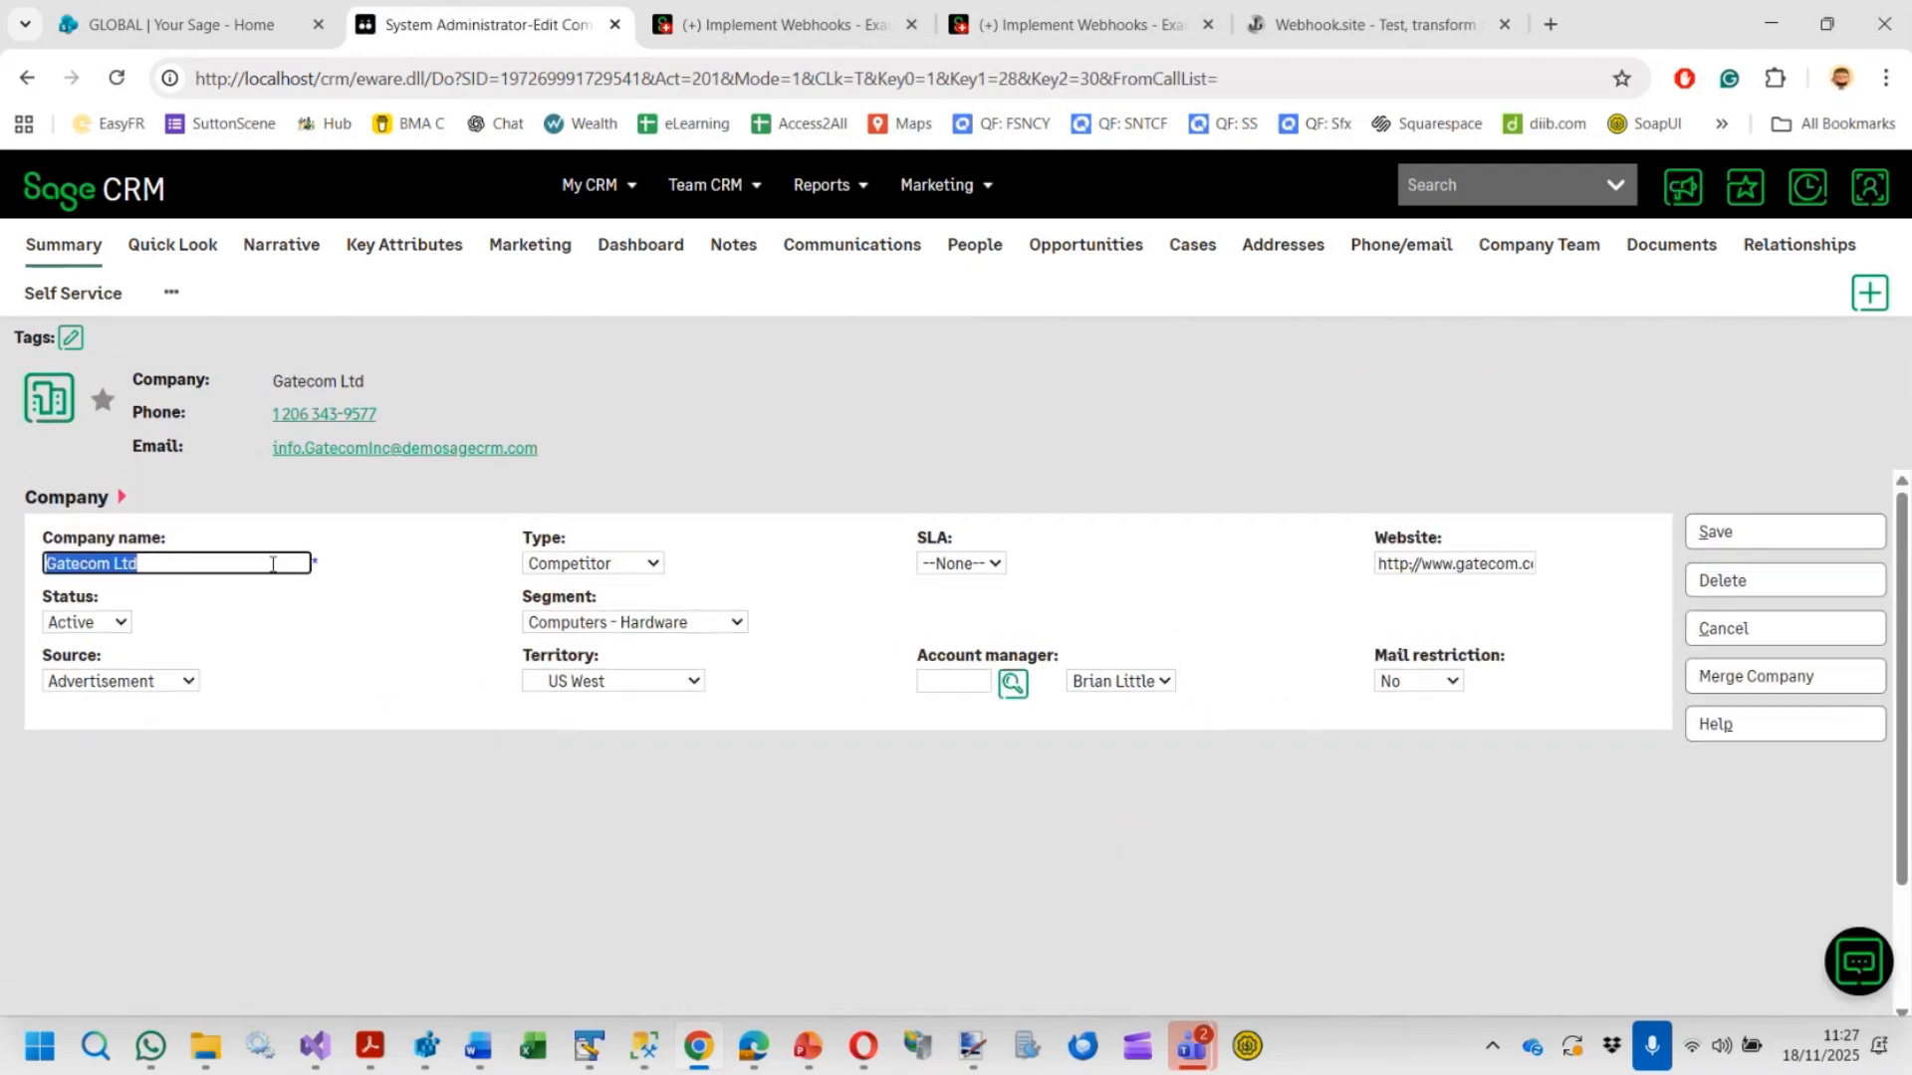
pyautogui.click(272, 560)
pyautogui.press('BackSpace')
pyautogui.press('BackSpace')
pyautogui.press('BackSpace')
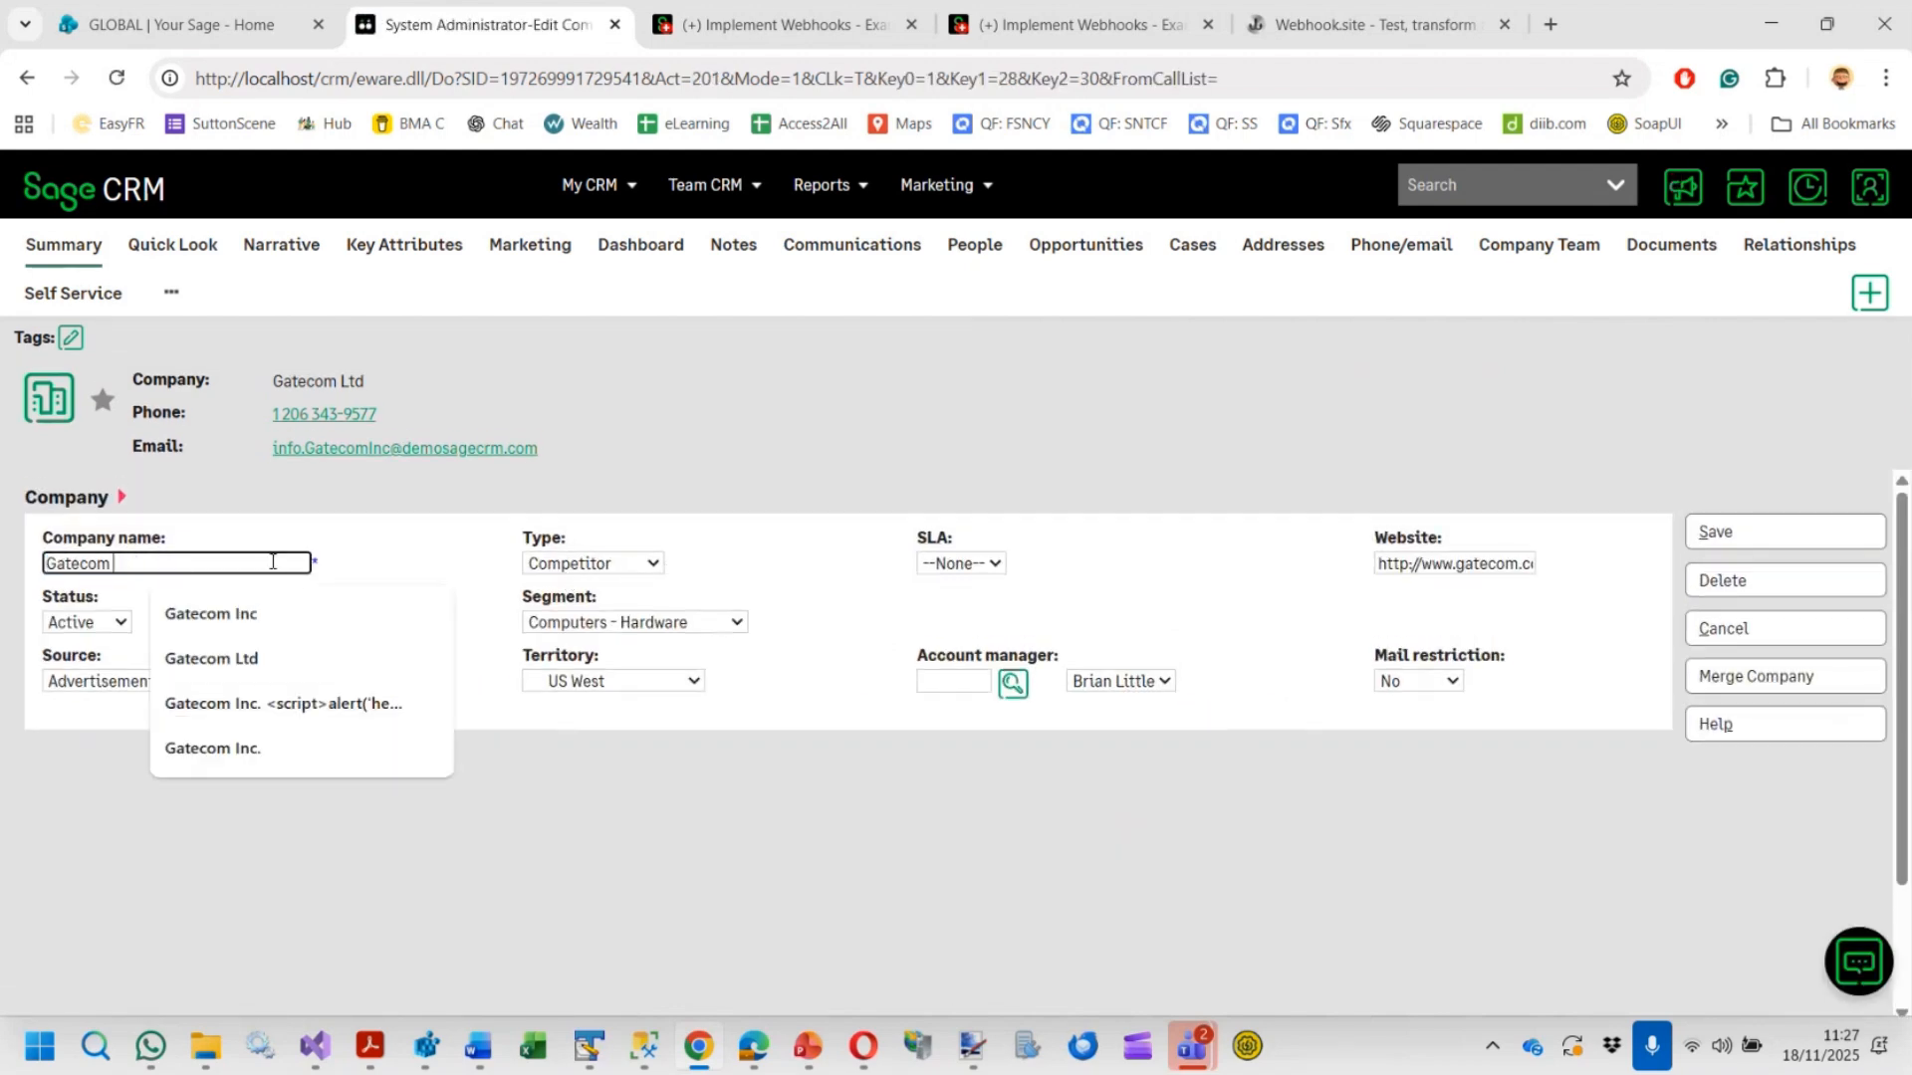
pyautogui.write('Inc.')
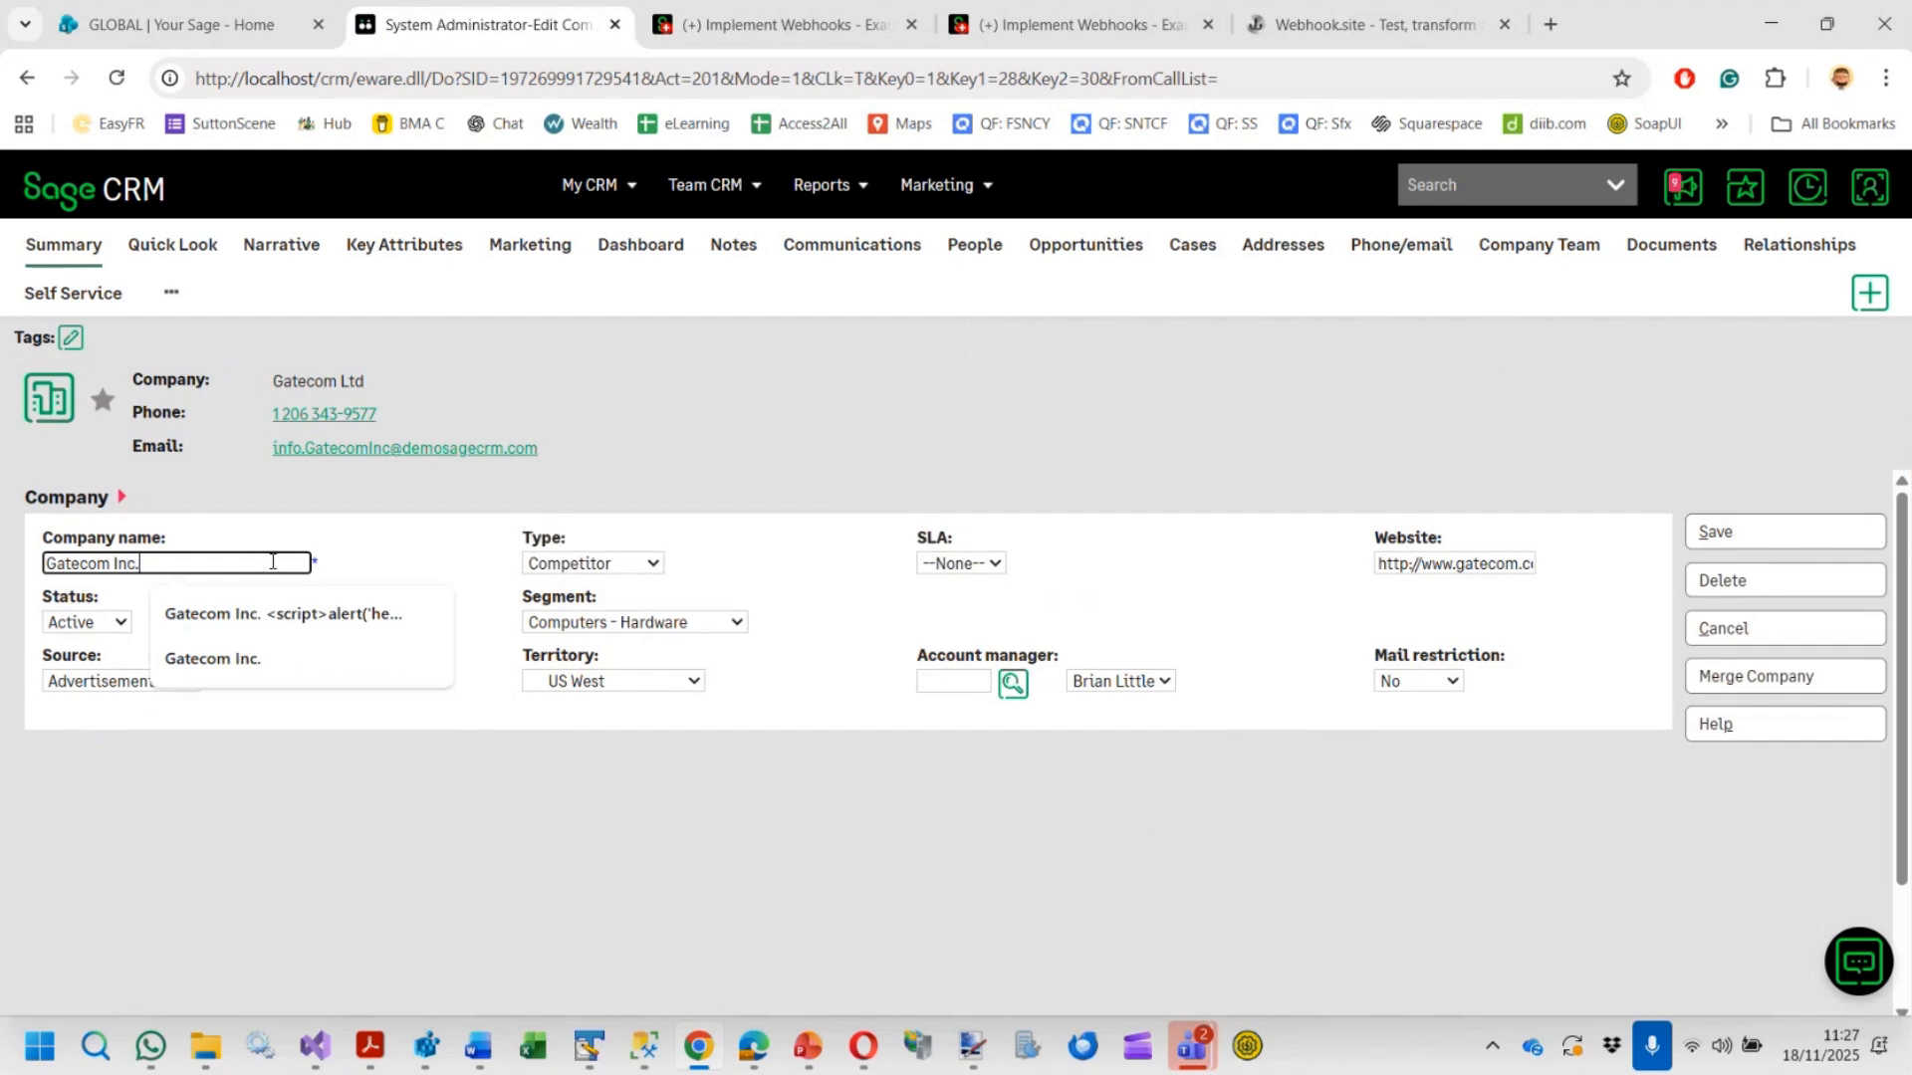
pyautogui.click(622, 565)
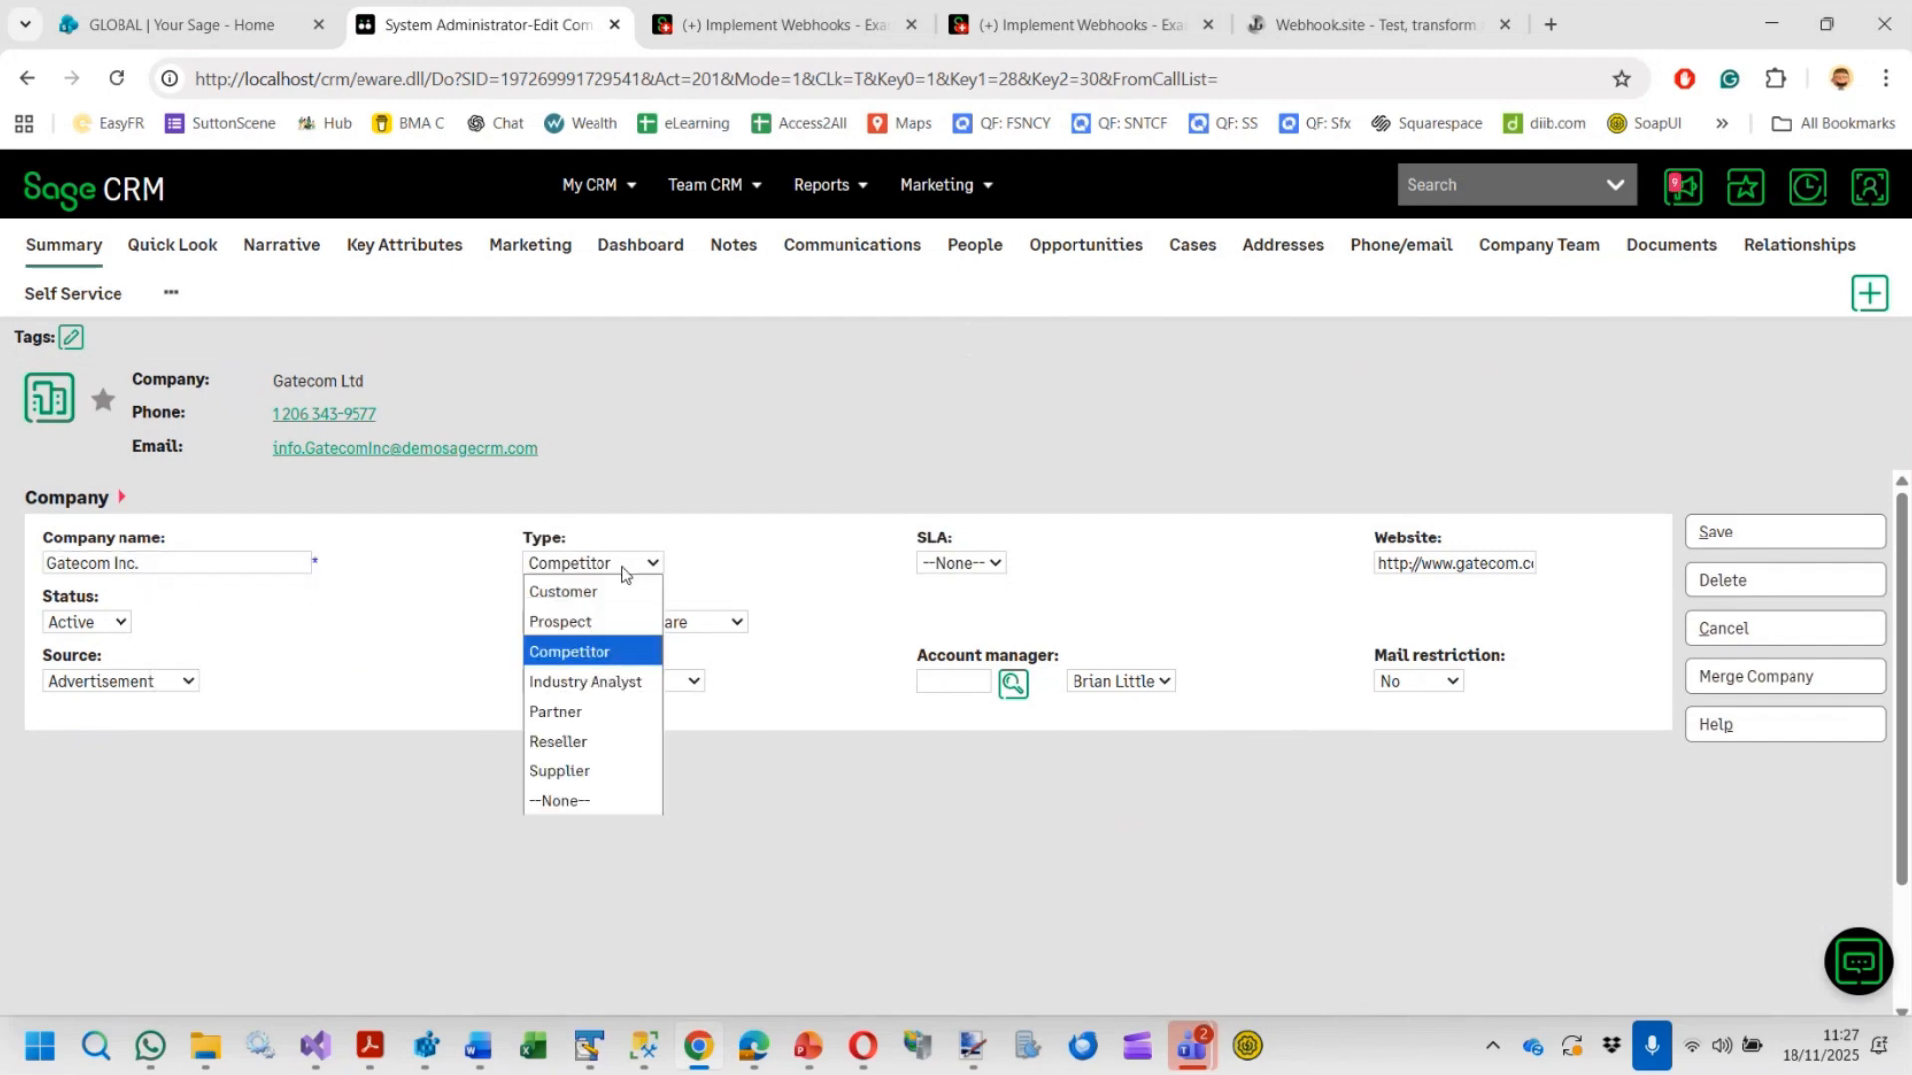
pyautogui.click(588, 622)
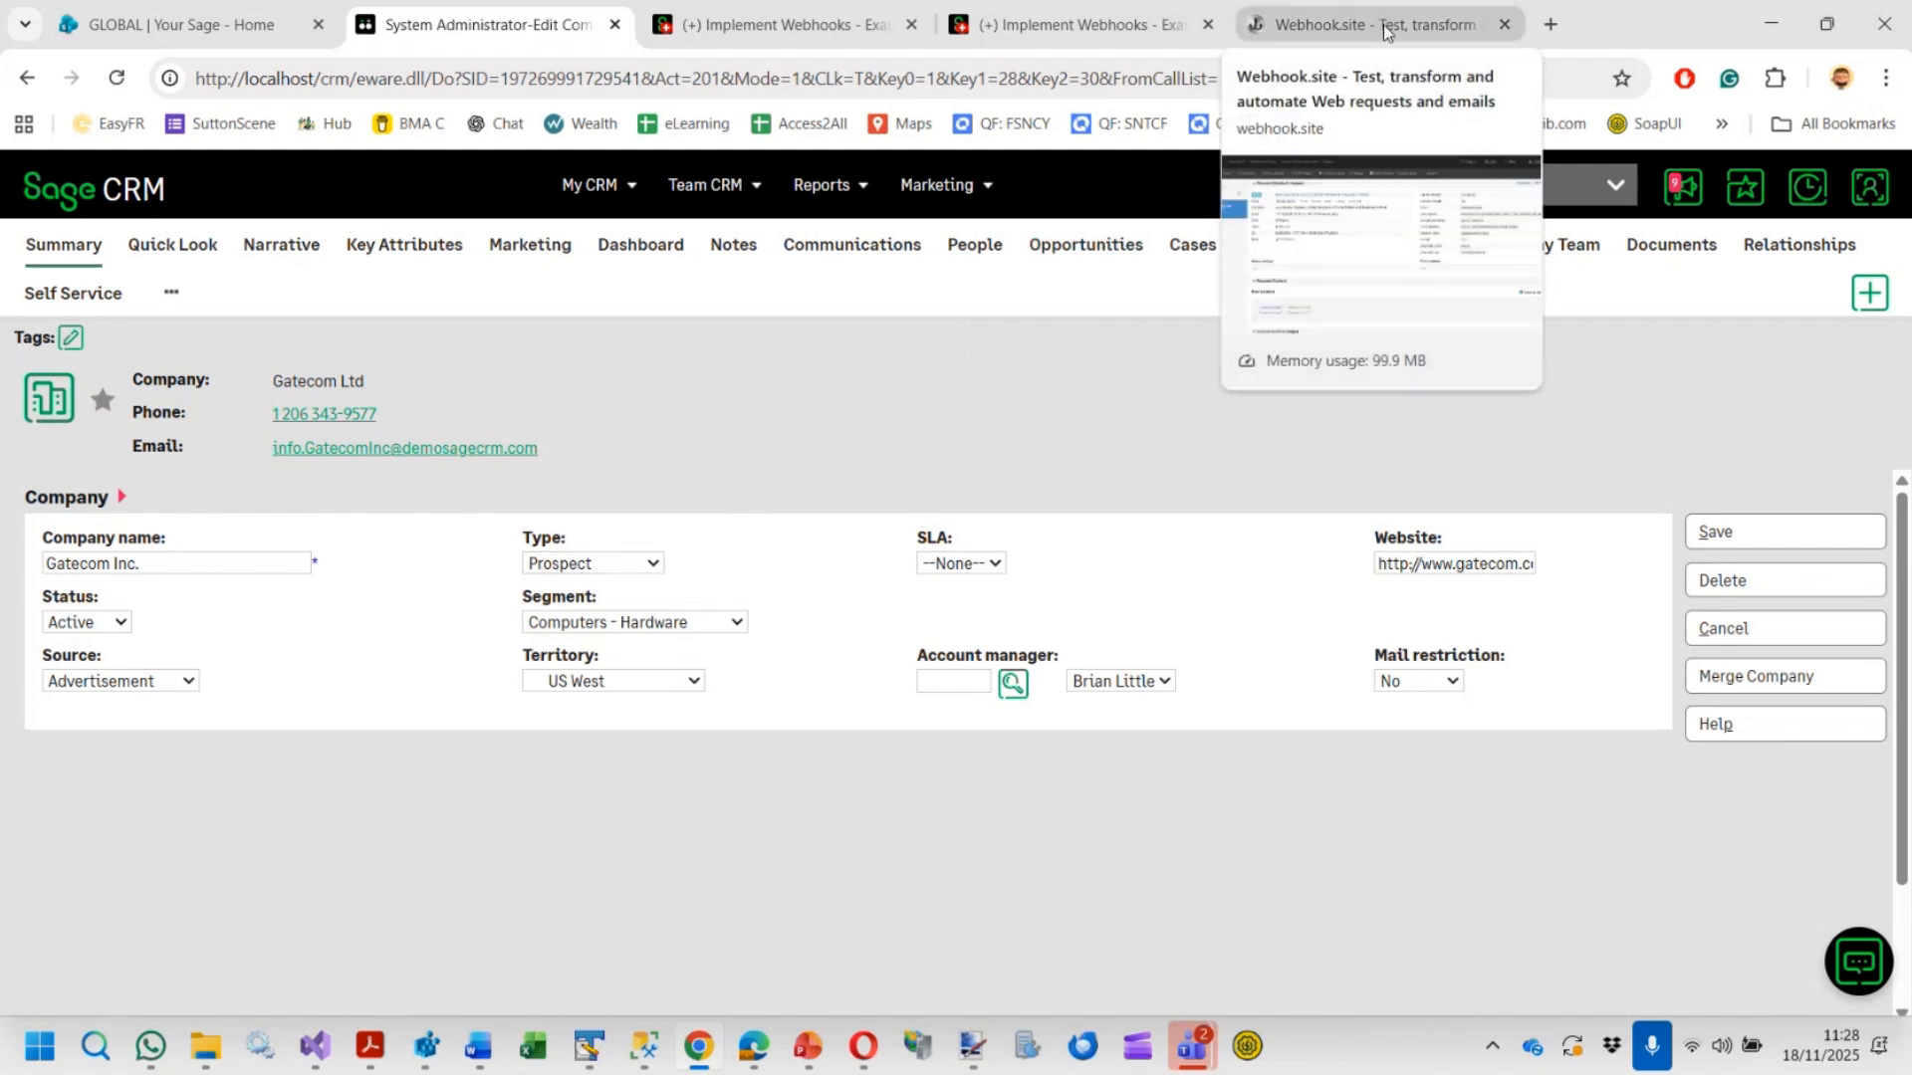
# Save the company changes
pyautogui.click(1339, 32)
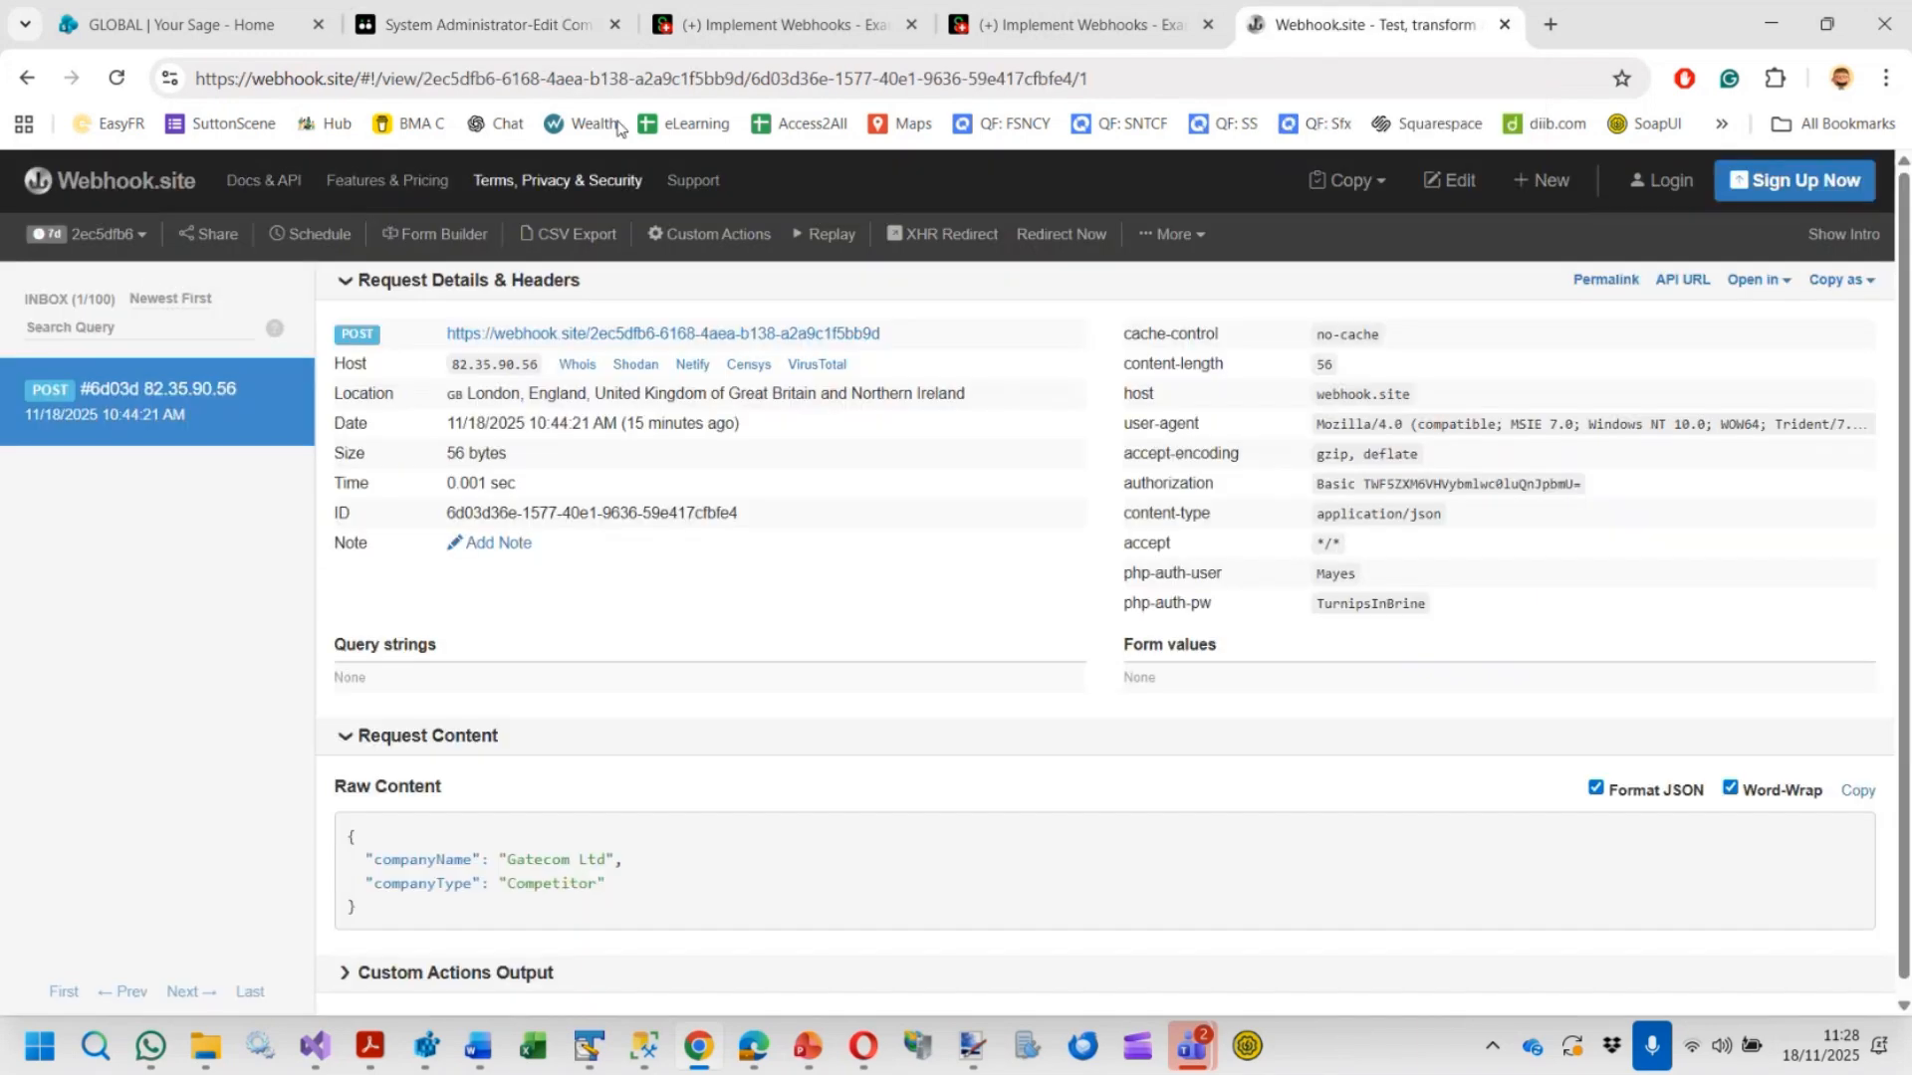
pyautogui.click(741, 24)
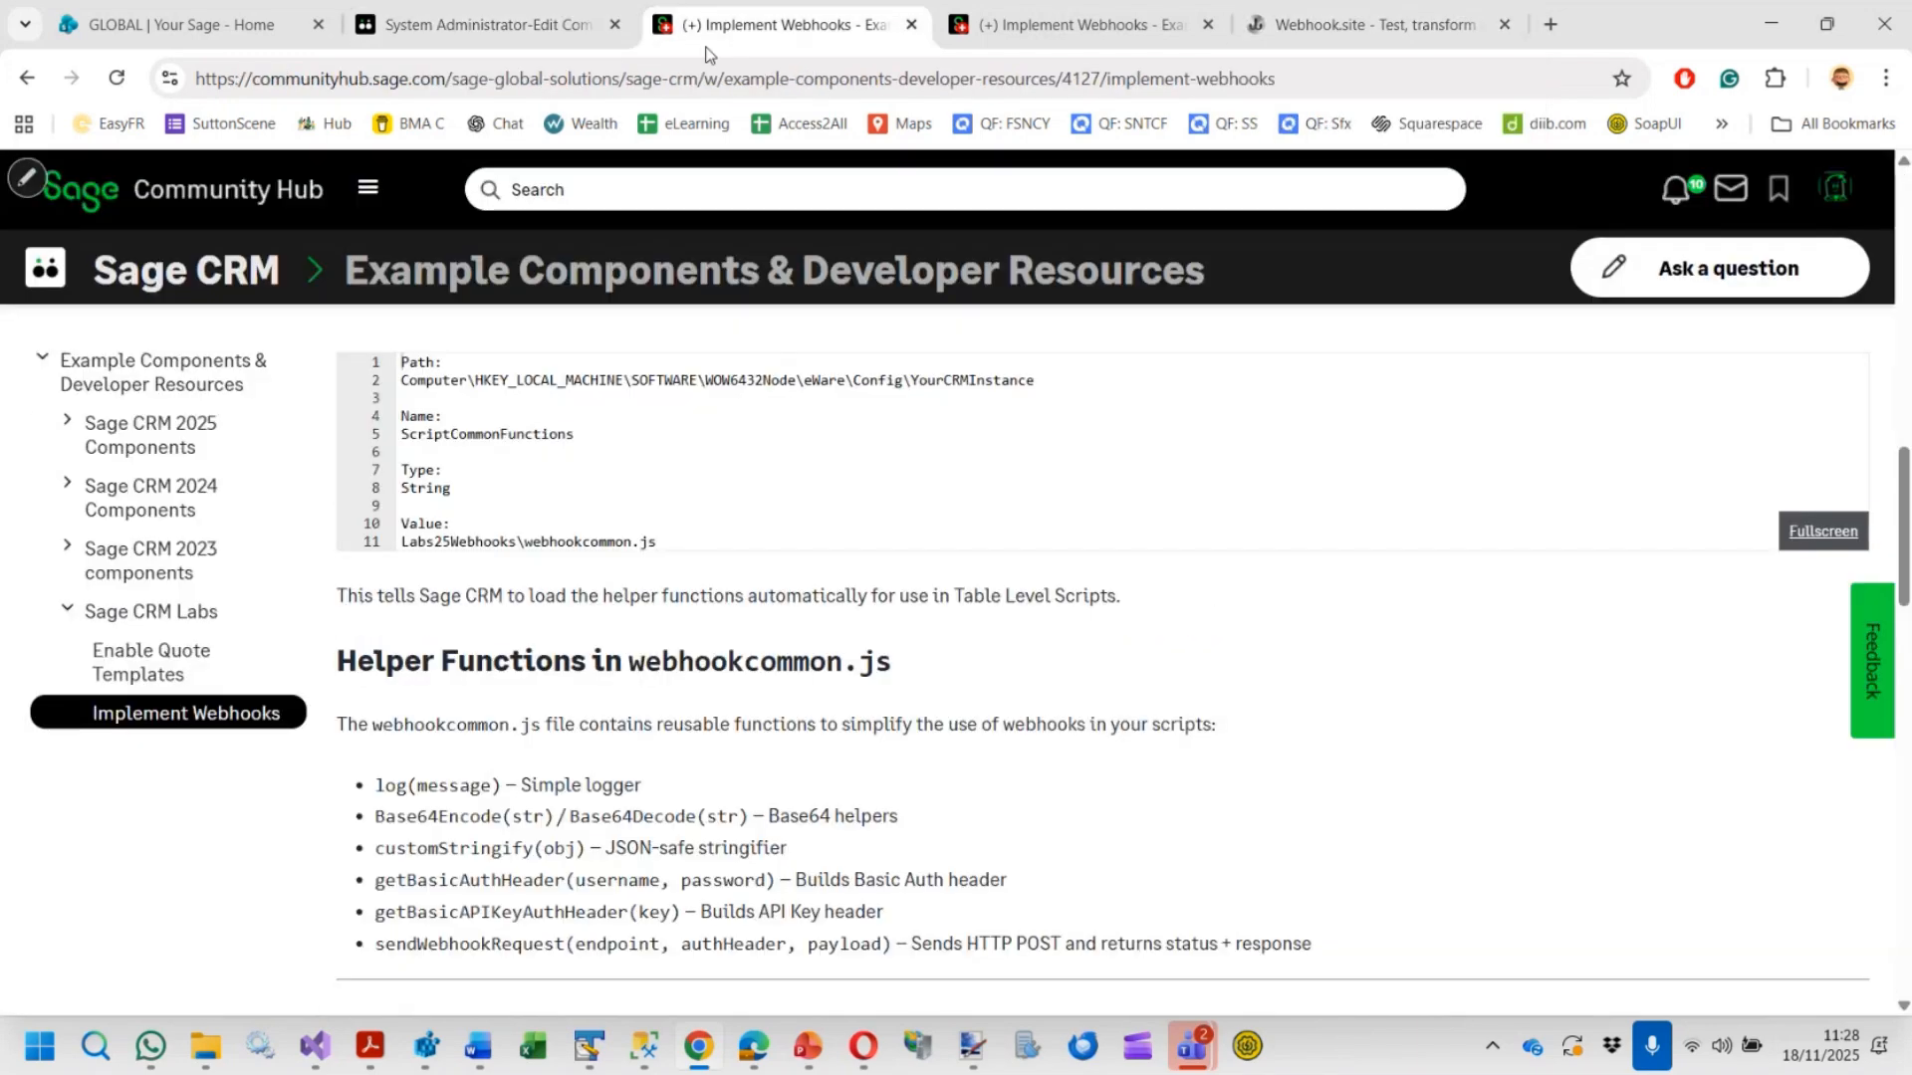
pyautogui.click(457, 27)
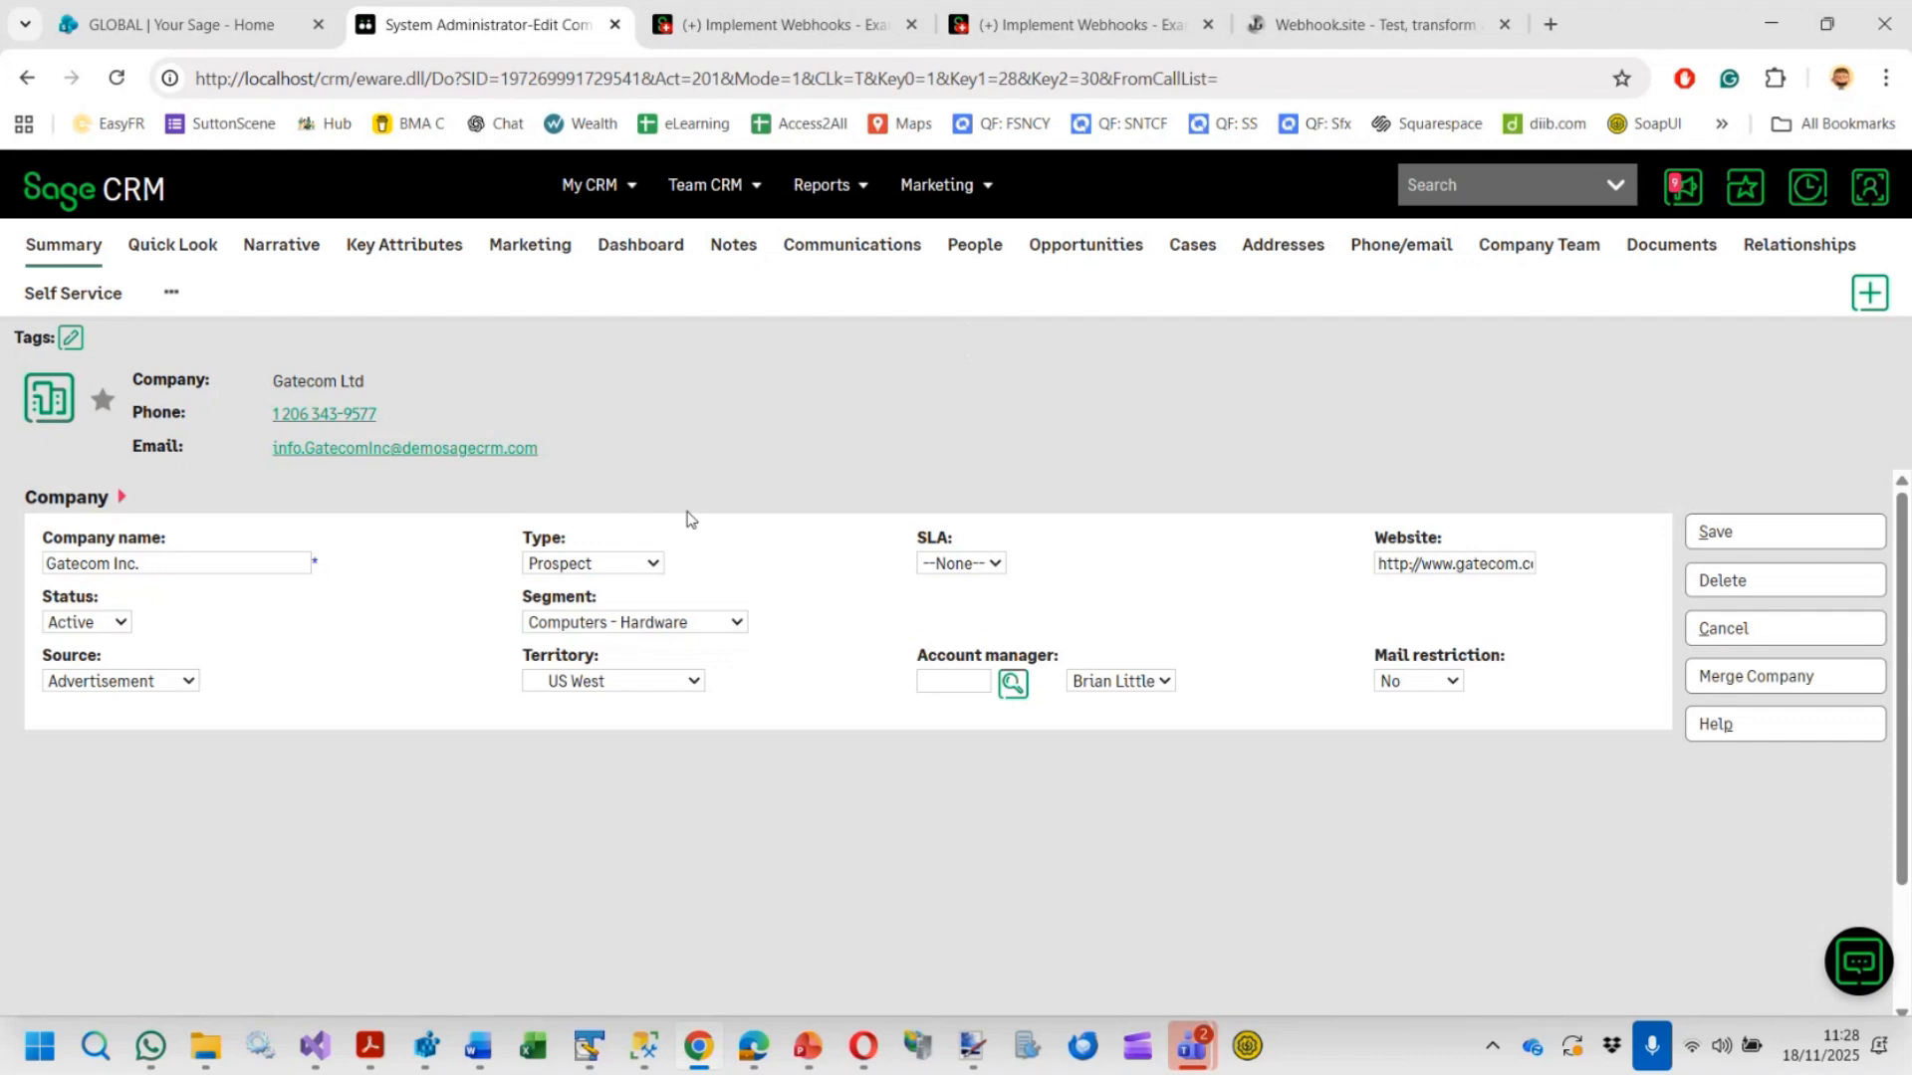
pyautogui.click(1798, 542)
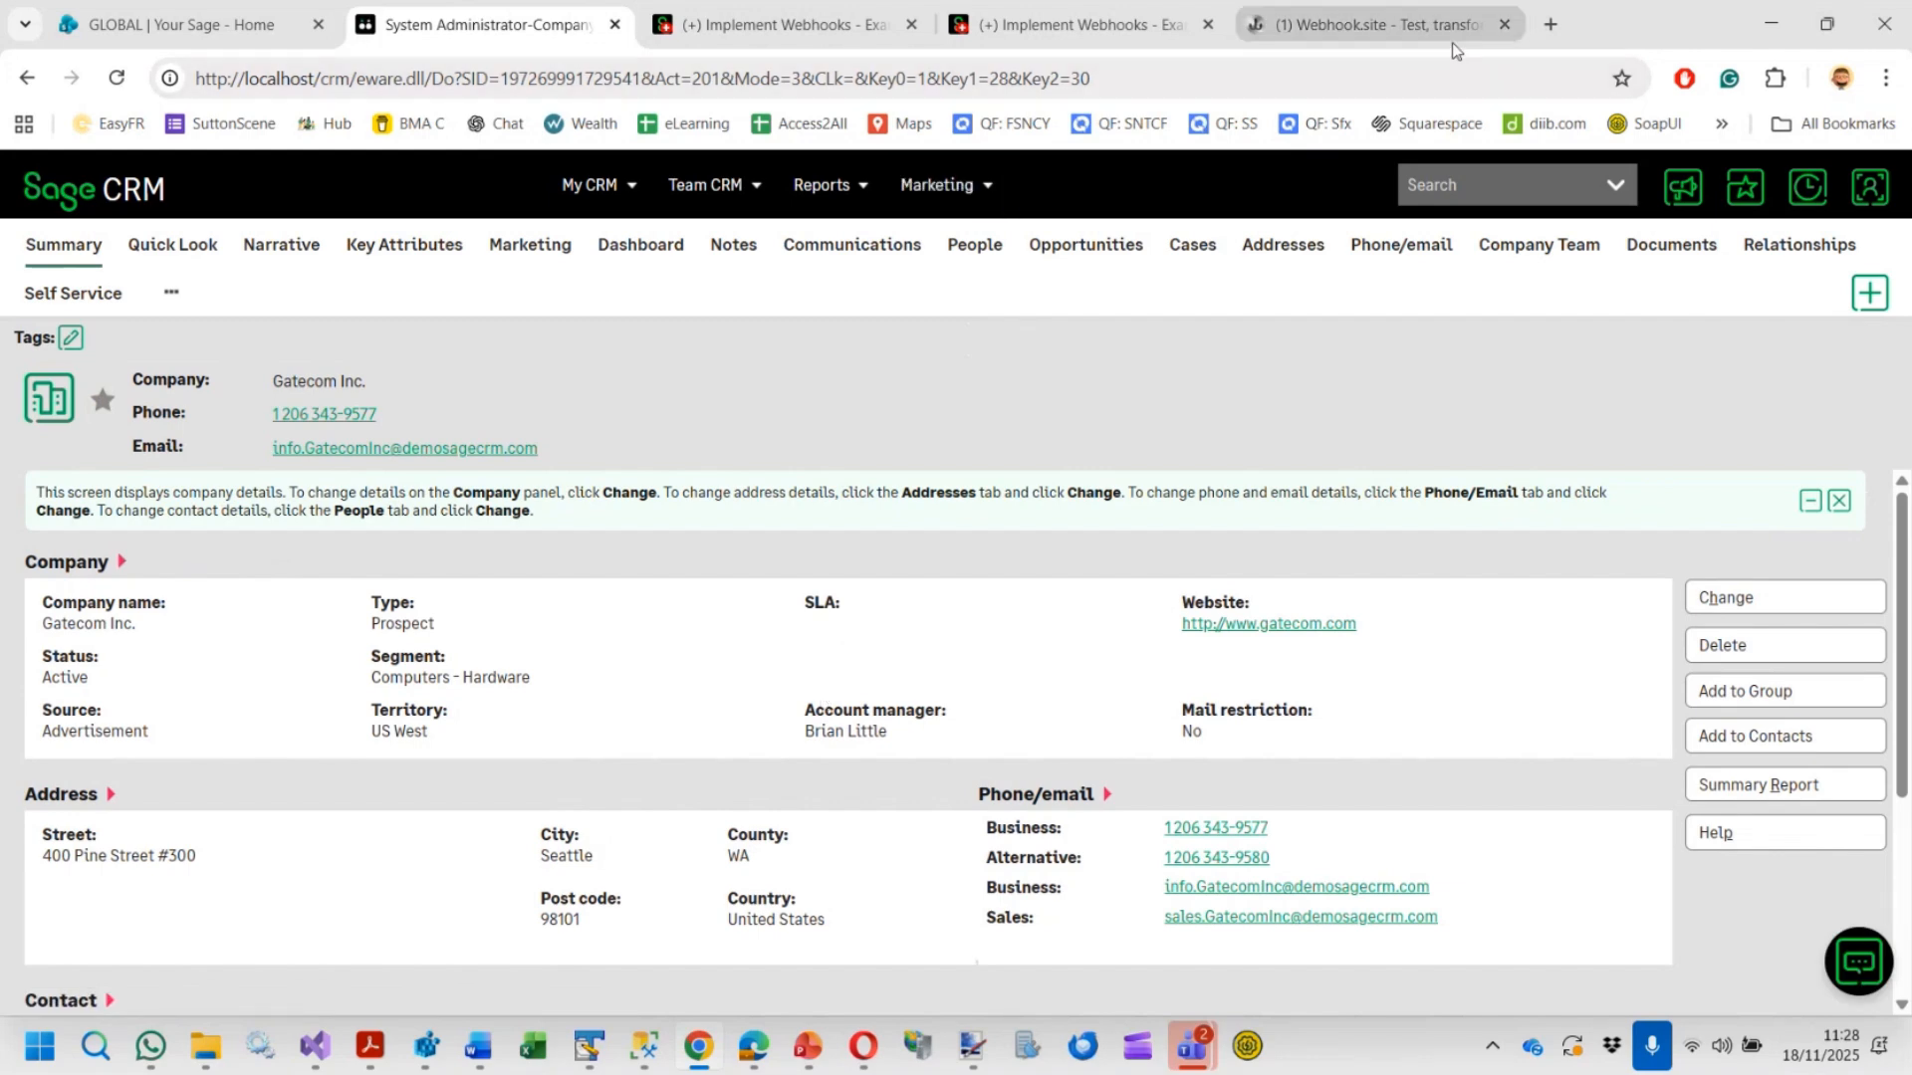
# Open the newest webhook.site request and highlight its authorization header and raw JSON content
pyautogui.click(1424, 39)
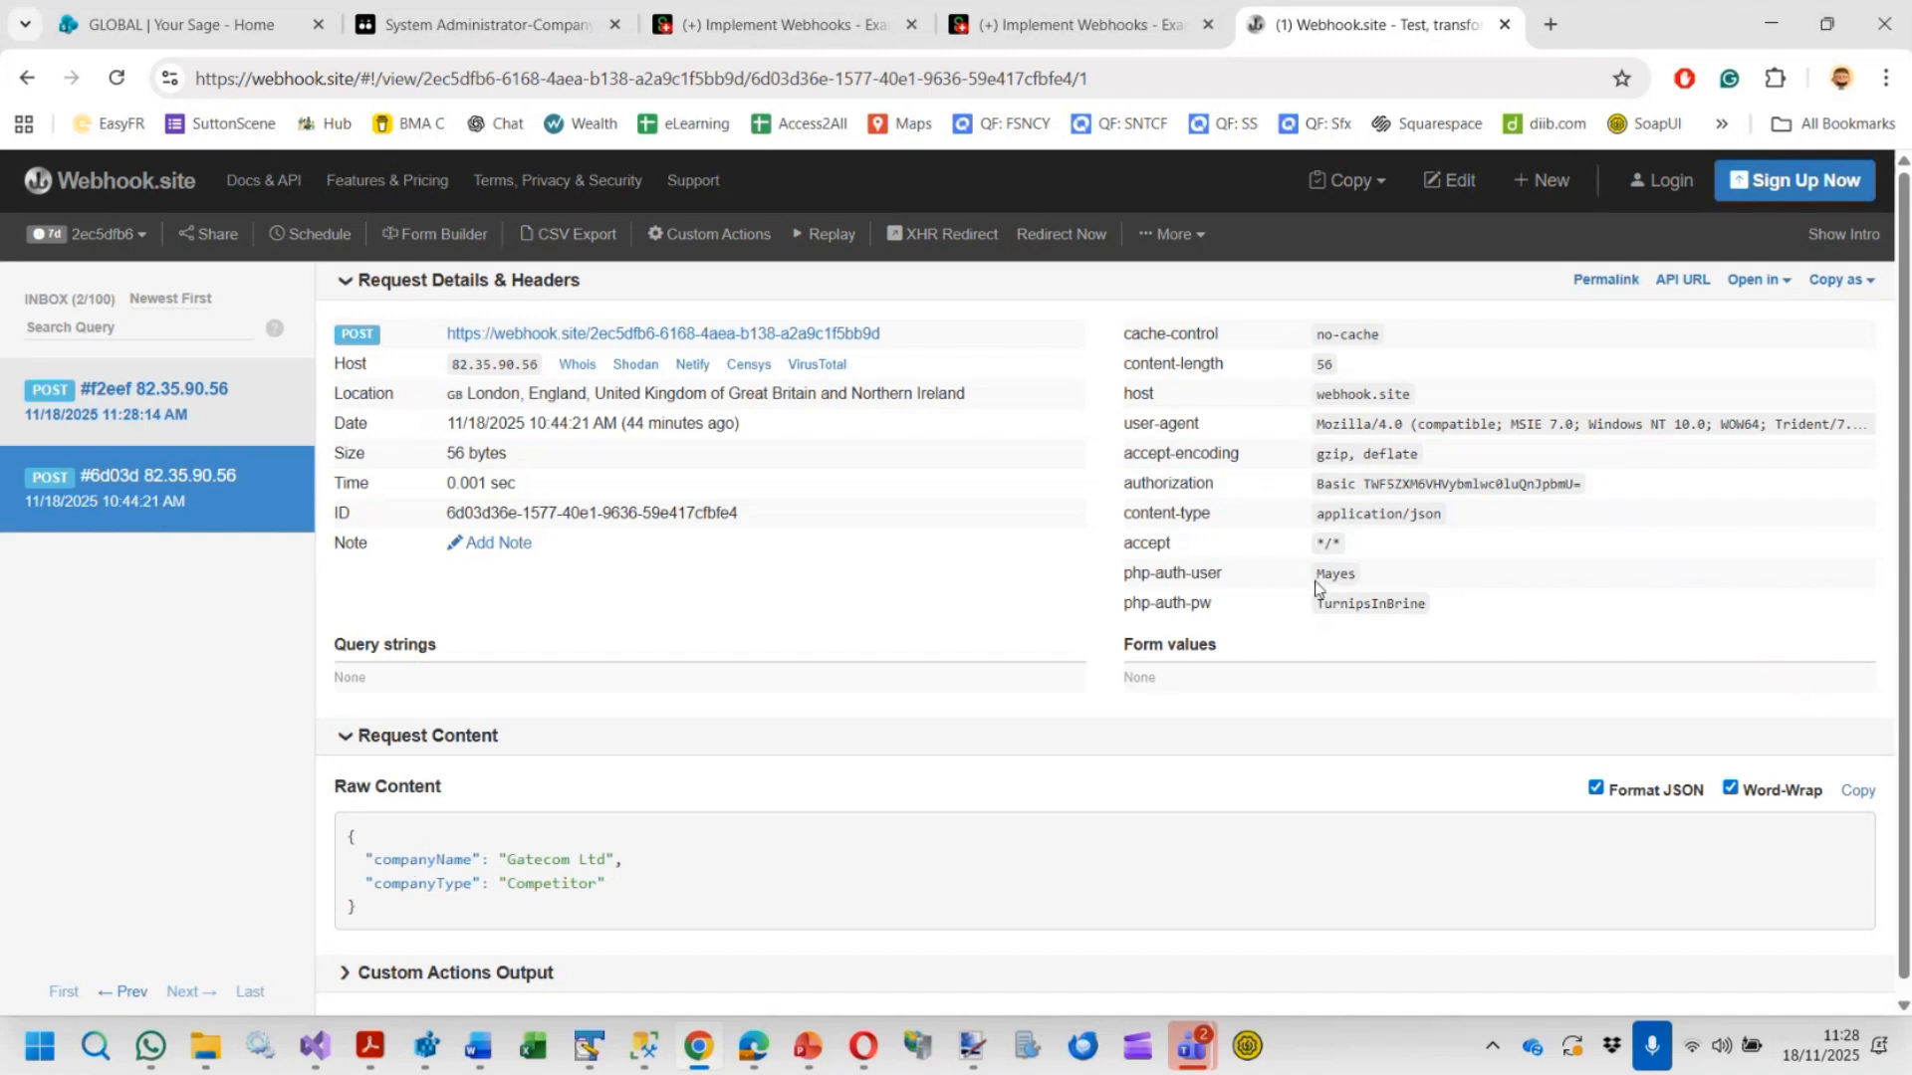
pyautogui.moveTo(1314, 588)
pyautogui.mouseDown()
pyautogui.moveTo(1366, 586)
pyautogui.moveTo(1315, 620)
pyautogui.mouseUp()
pyautogui.click(1321, 483)
pyautogui.moveTo(1321, 483); pyautogui.dragTo(1593, 492)
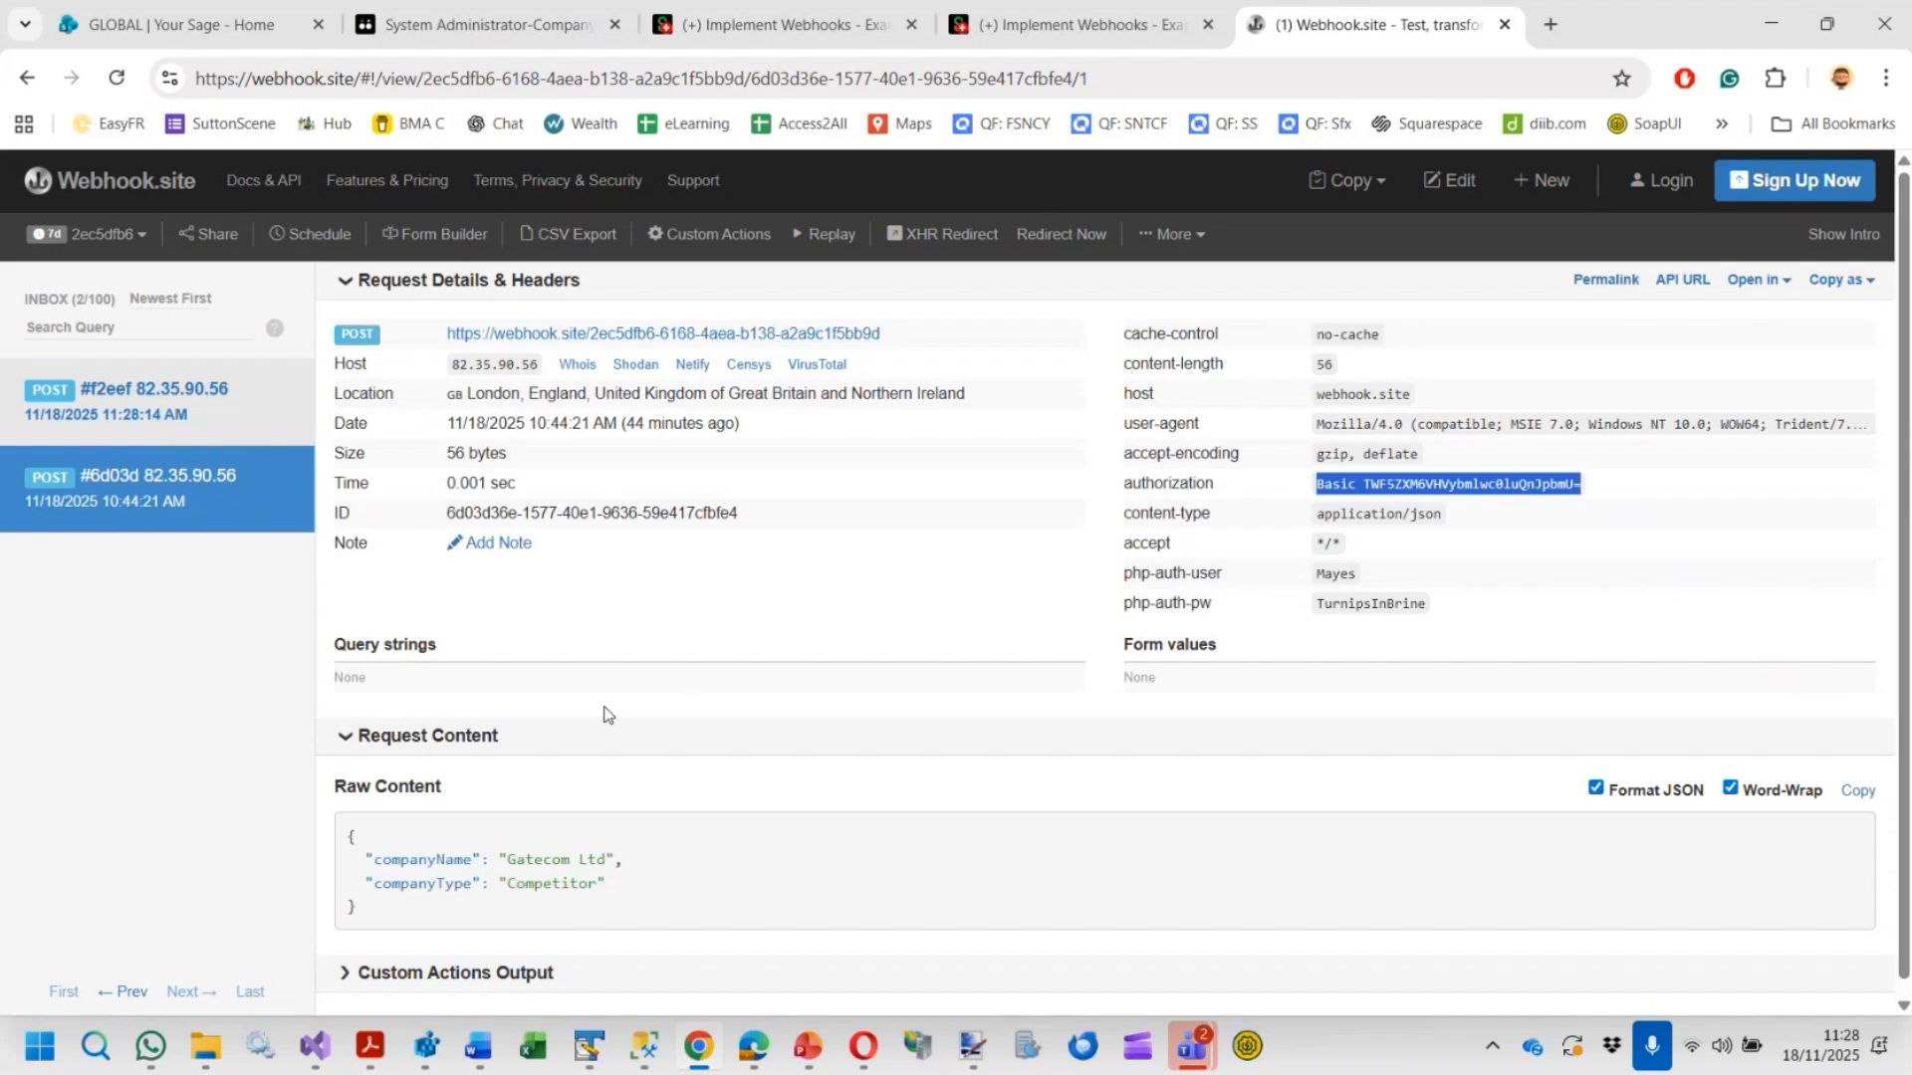
pyautogui.scroll(-1, 605, 714)
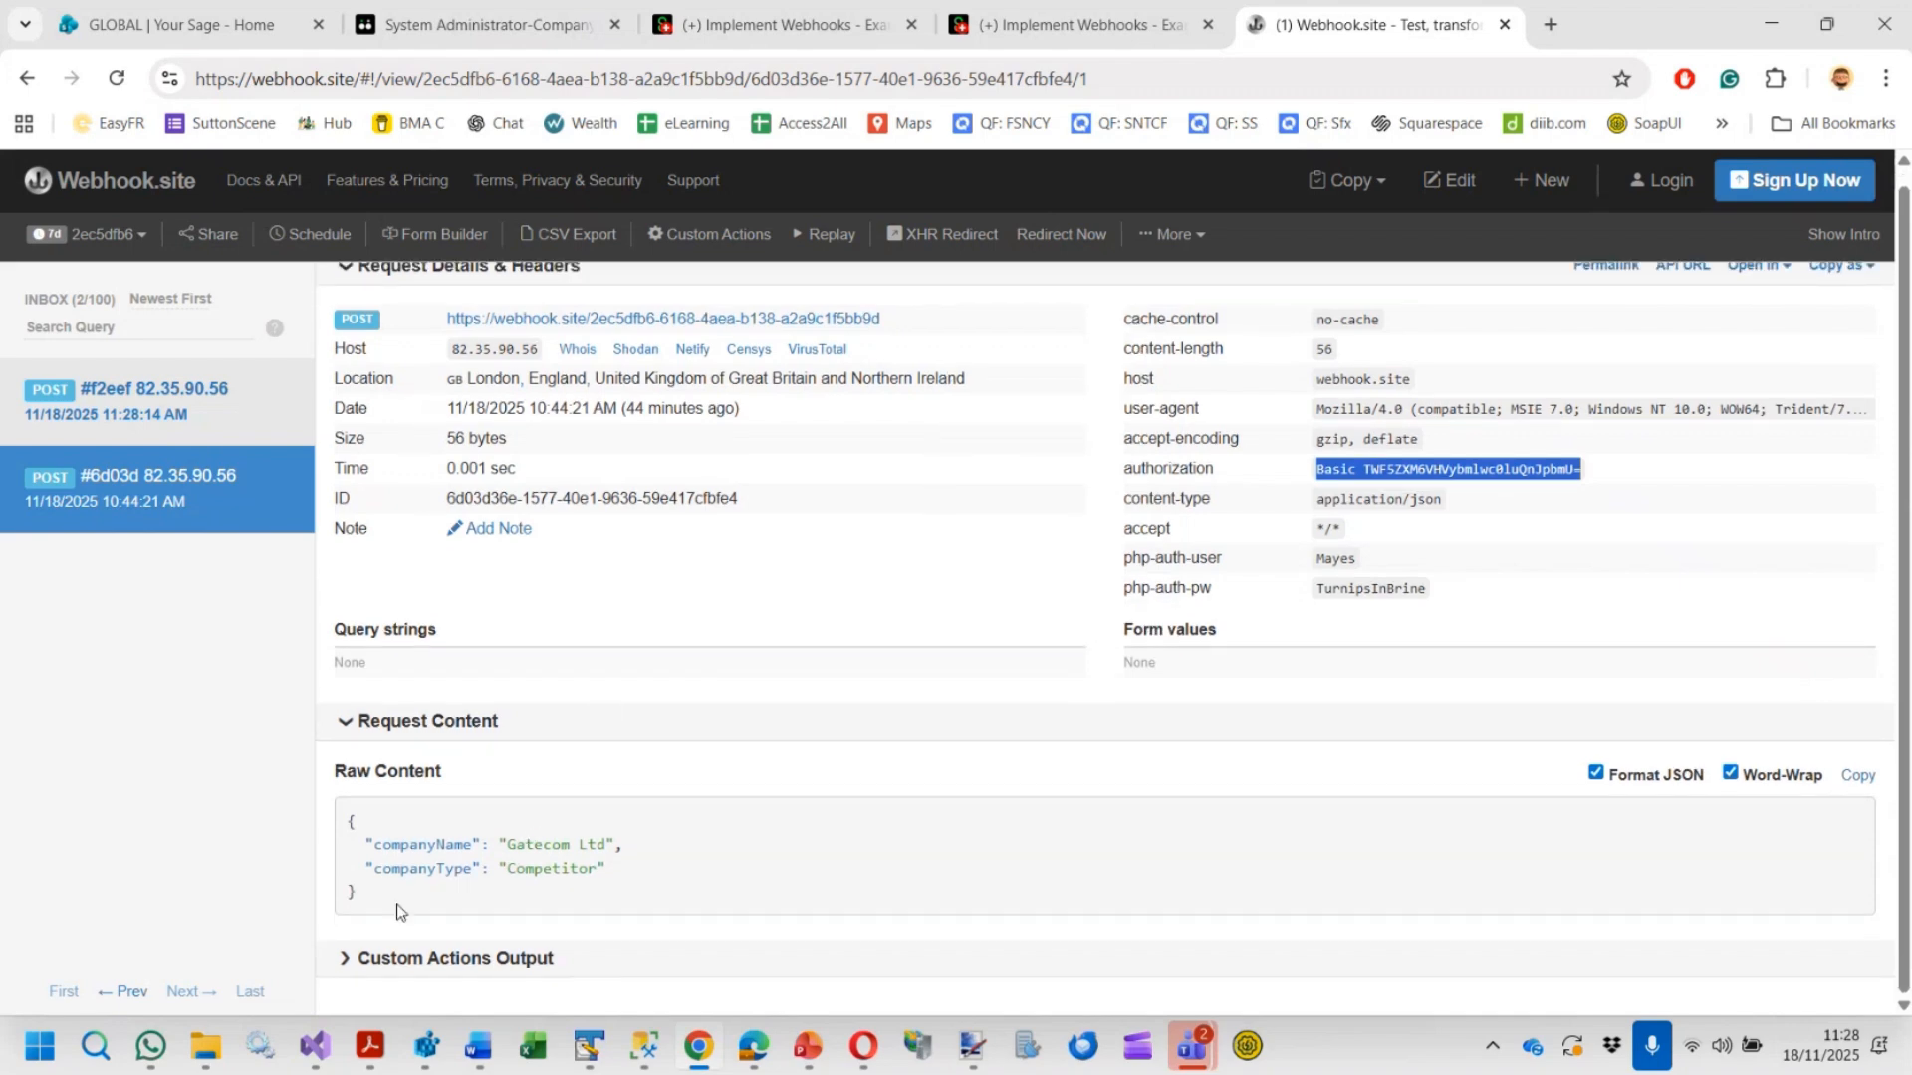
pyautogui.moveTo(399, 911); pyautogui.dragTo(328, 819)
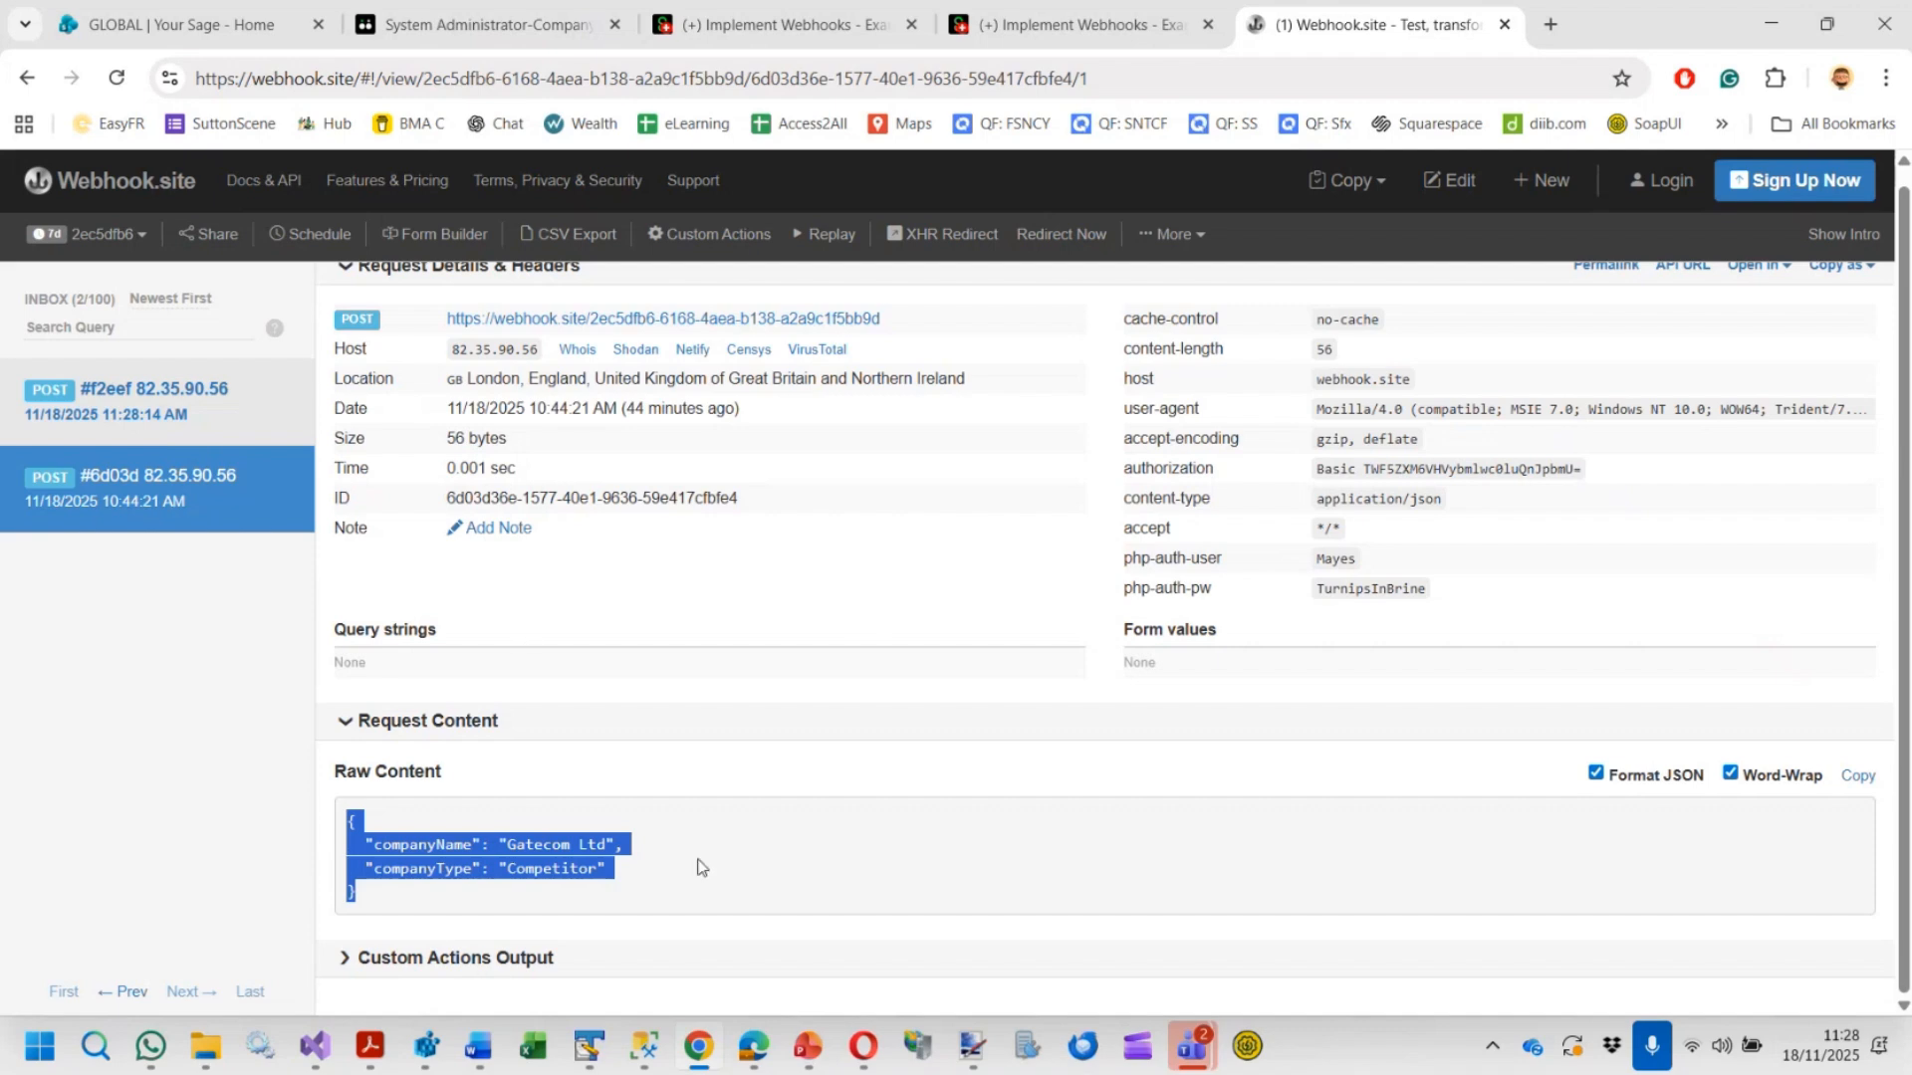
pyautogui.click(475, 26)
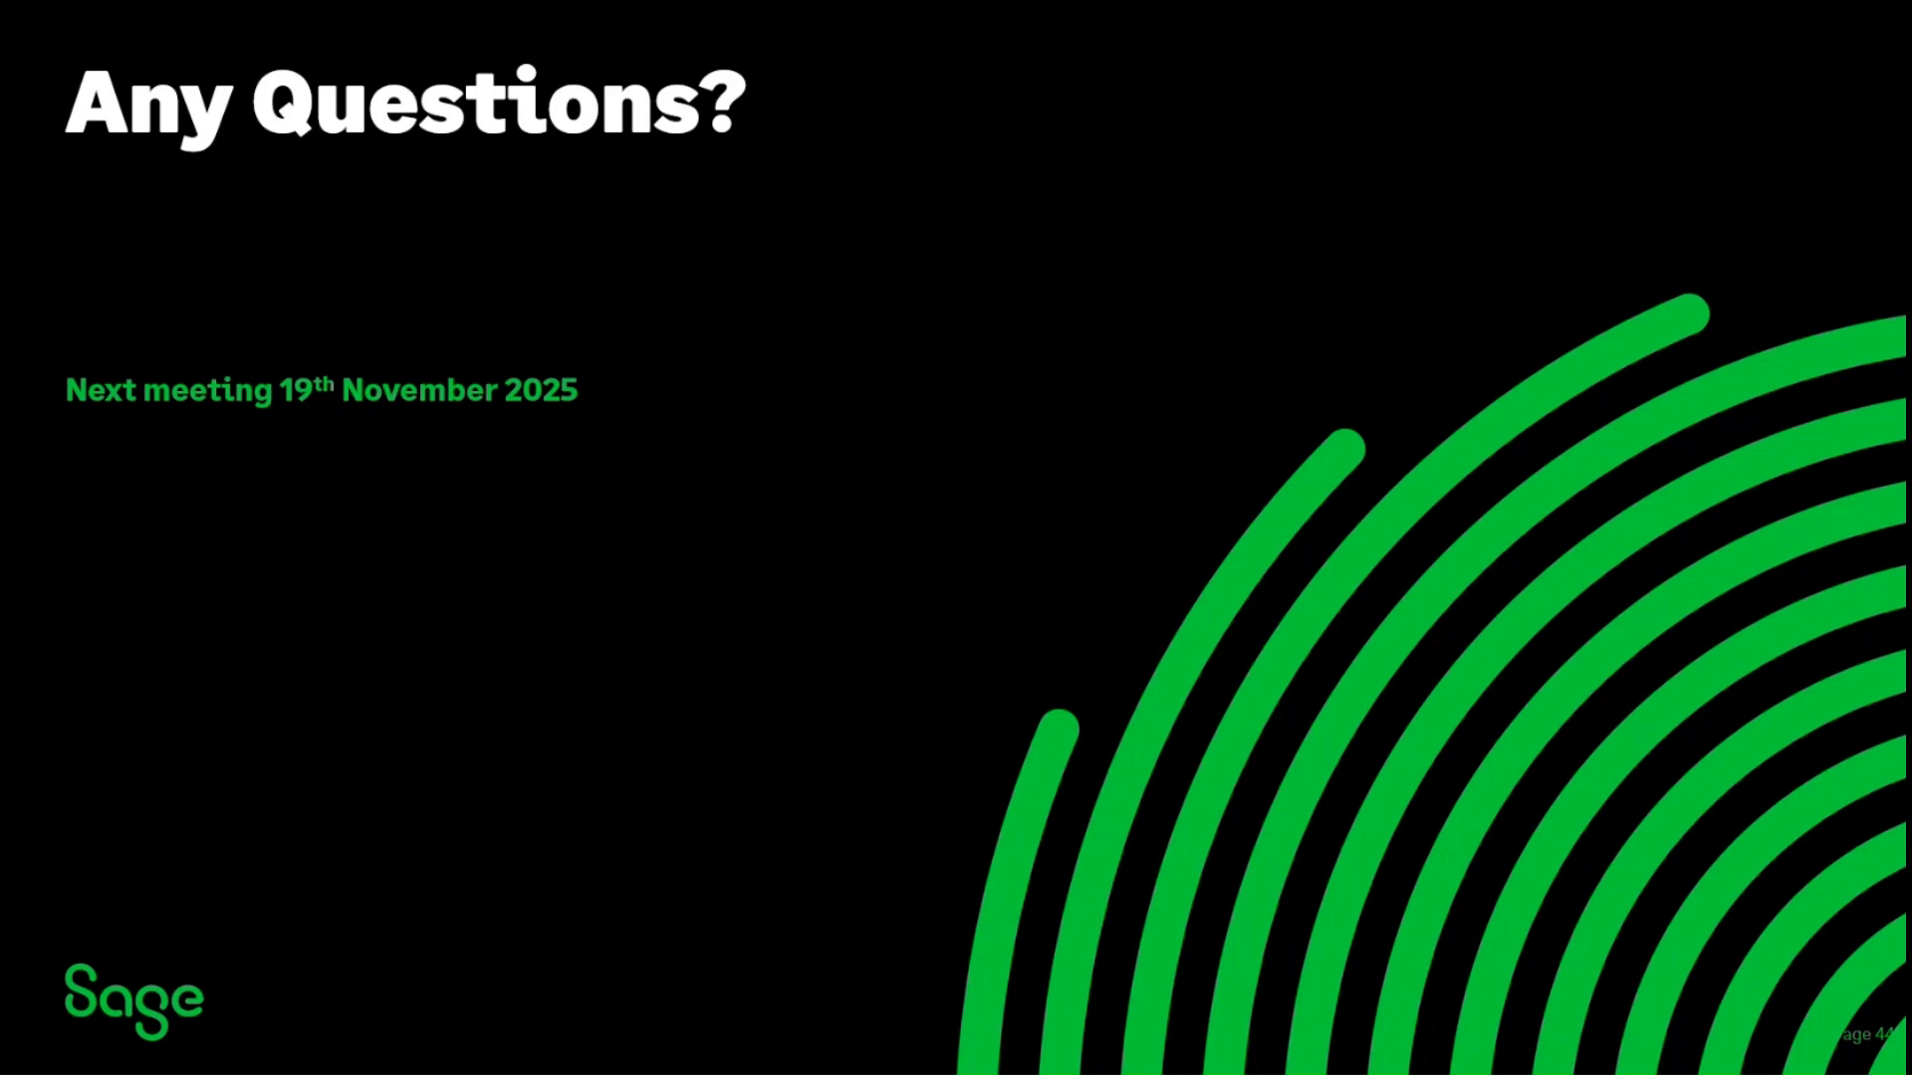
pyautogui.press('Right')
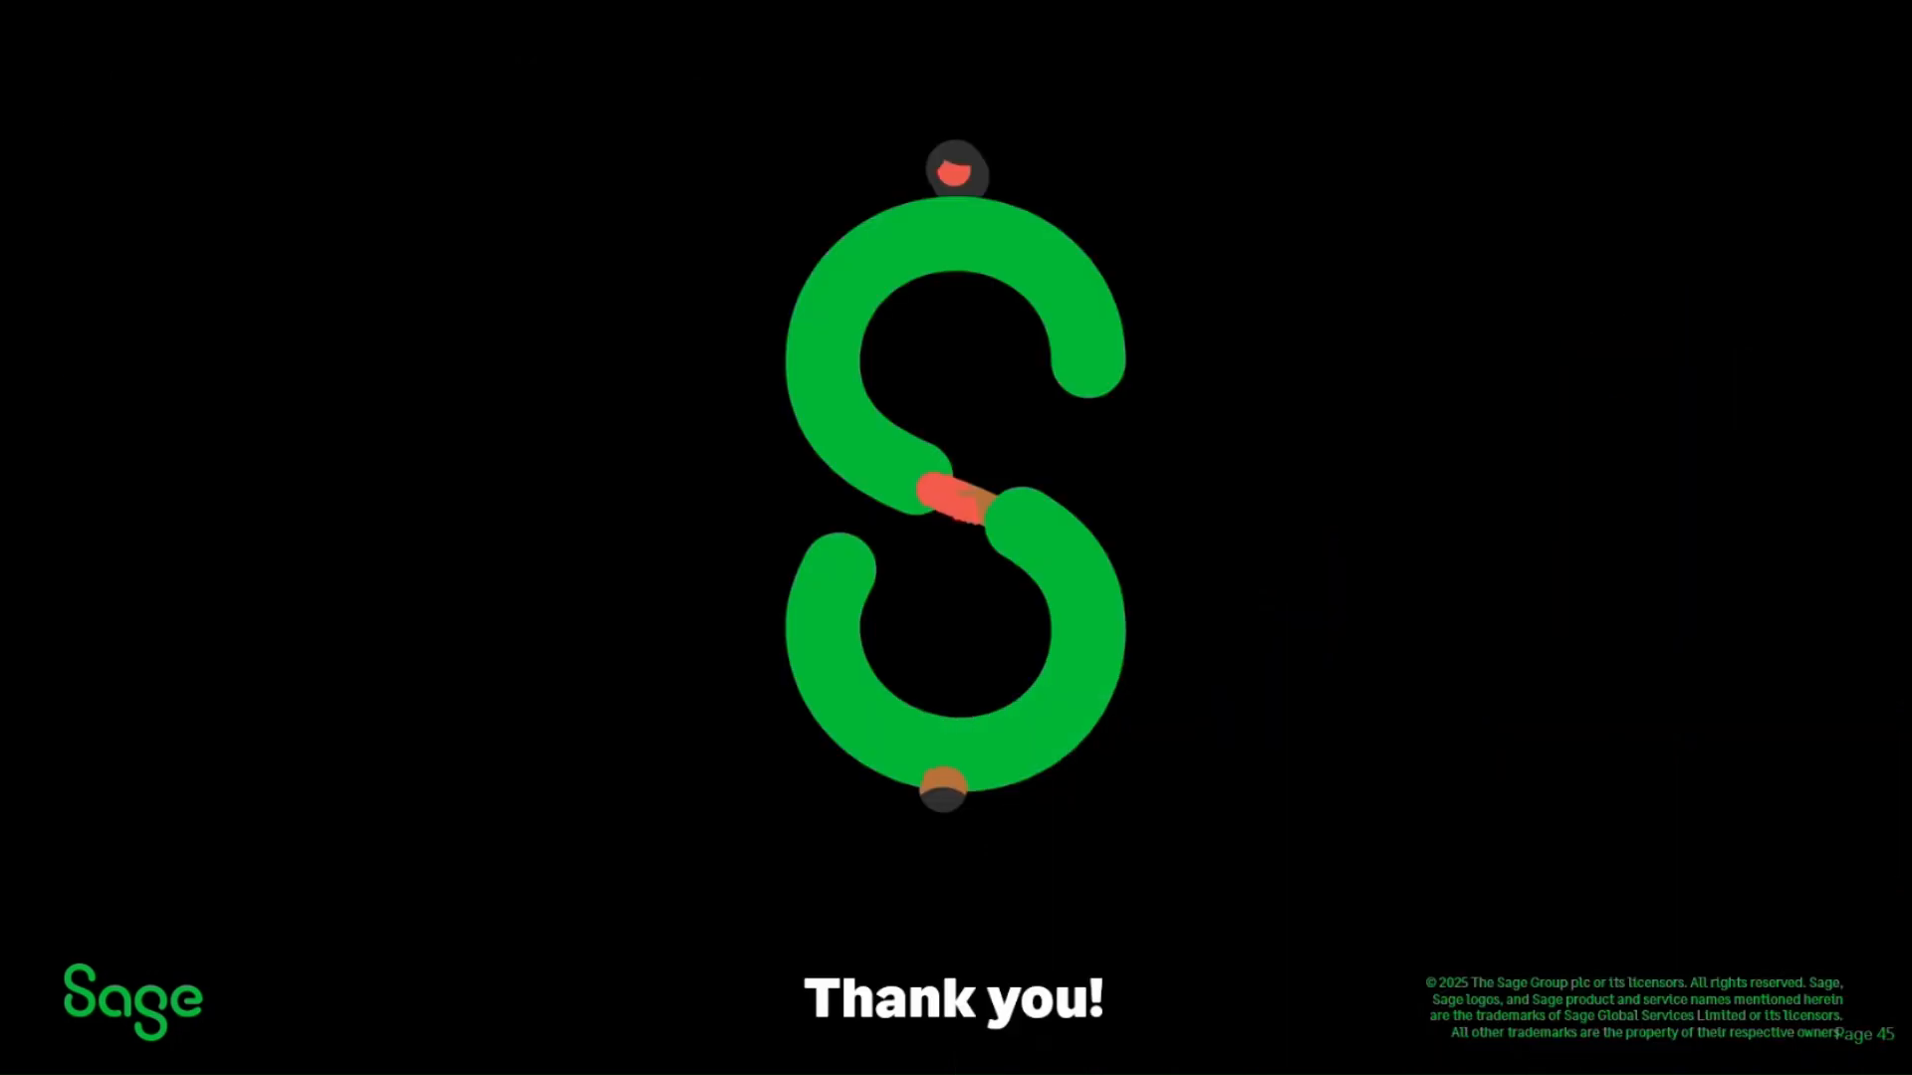